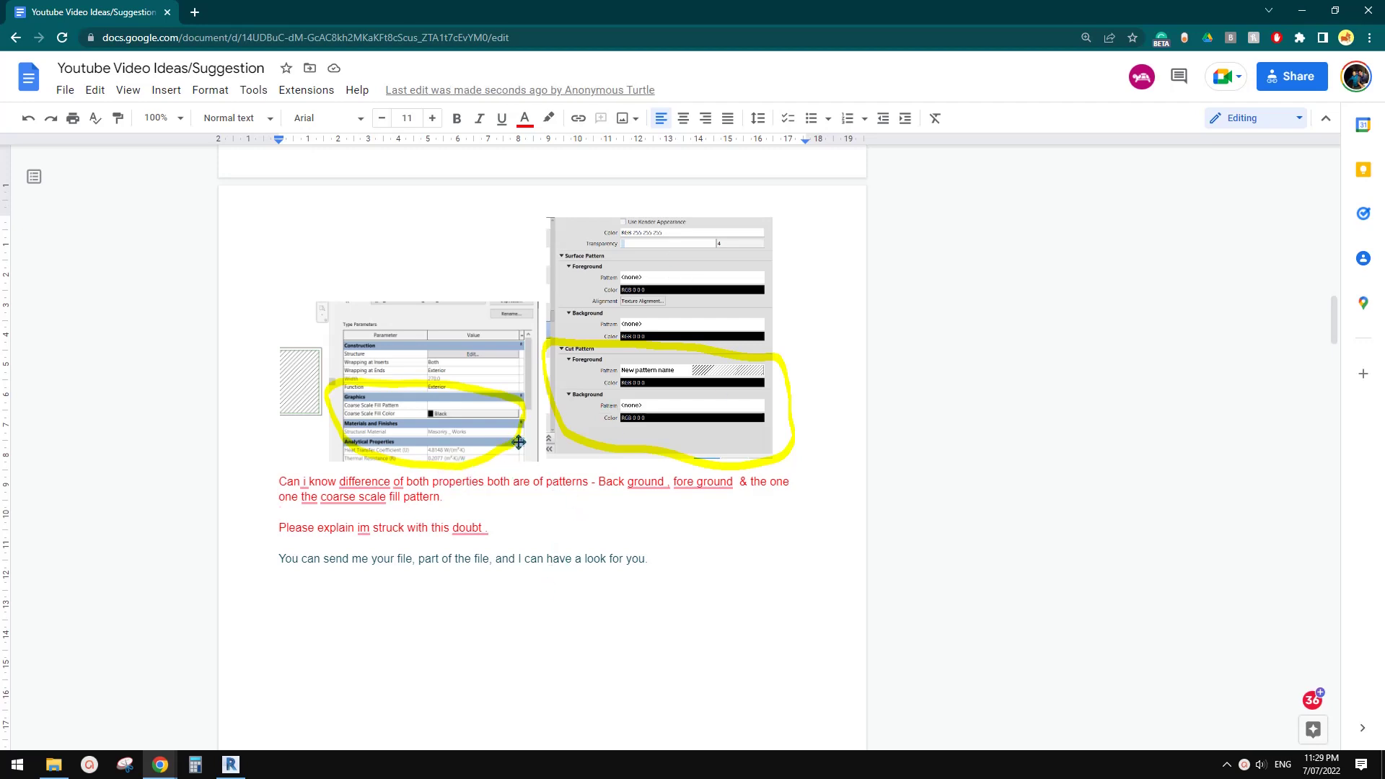
# - Switch from the viewer's question in the document to Revit and create a new project
pyautogui.click(359, 498)
pyautogui.moveTo(352, 497)
pyautogui.click(231, 764)
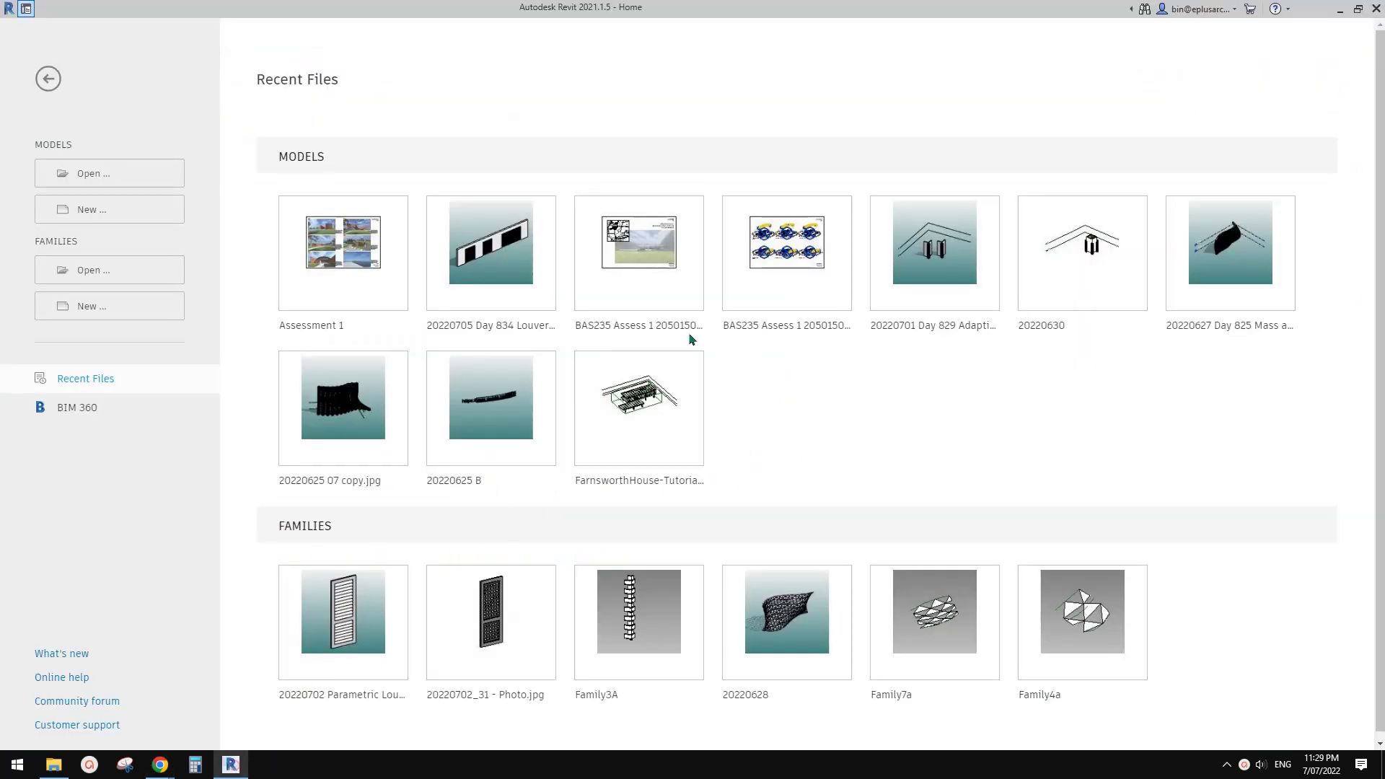
pyautogui.click(76, 213)
pyautogui.click(1017, 510)
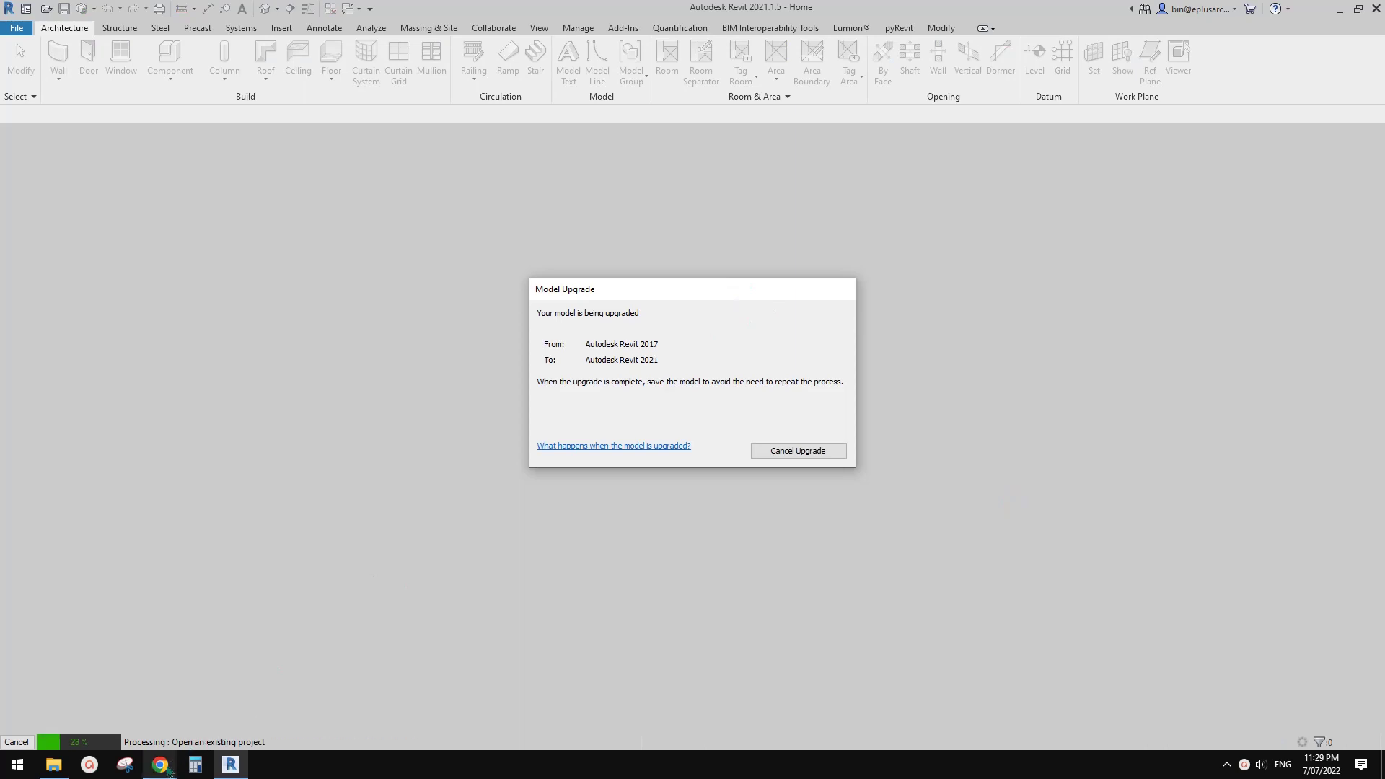
# - Check the question about coarse scale fill versus foreground and background cut patterns in Google Docs, and return to Revit
pyautogui.moveTo(165, 767)
pyautogui.click(405, 687)
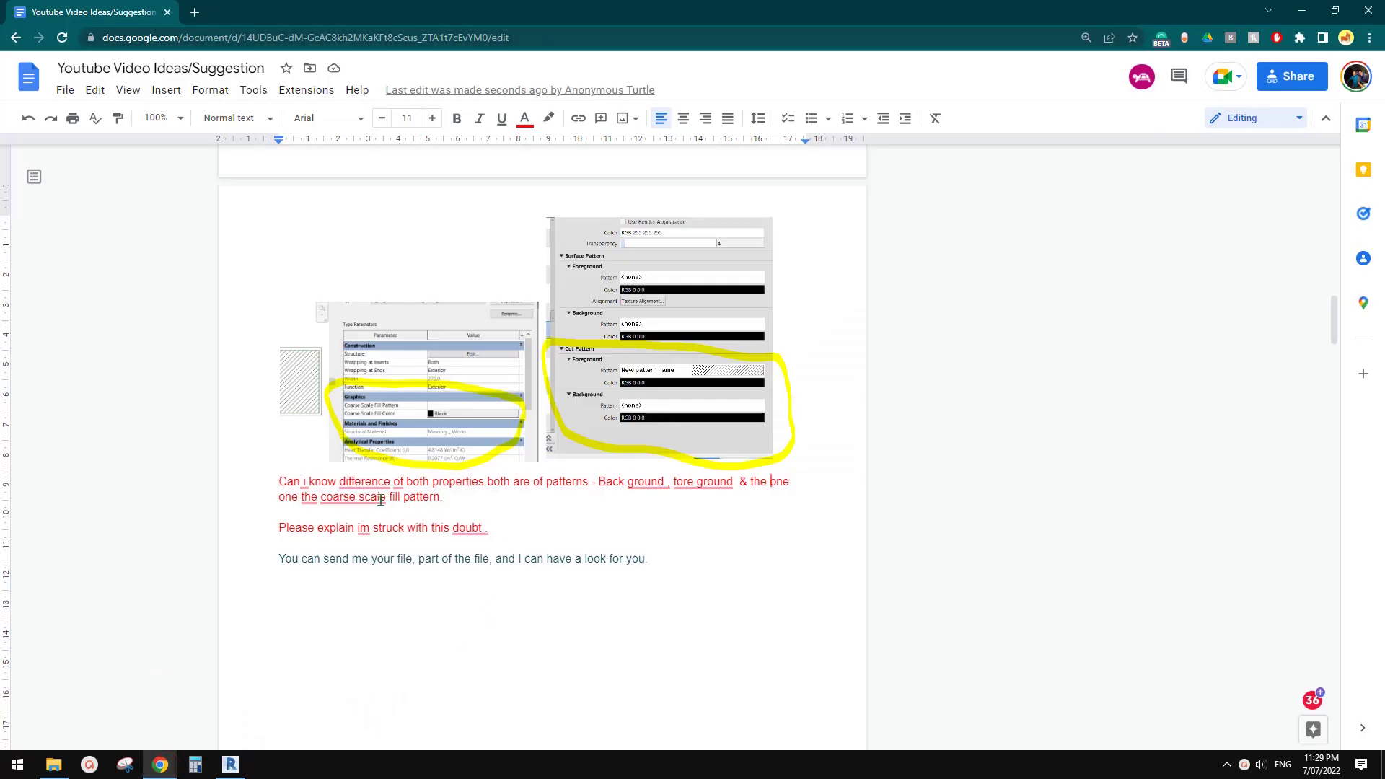
pyautogui.moveTo(342, 498)
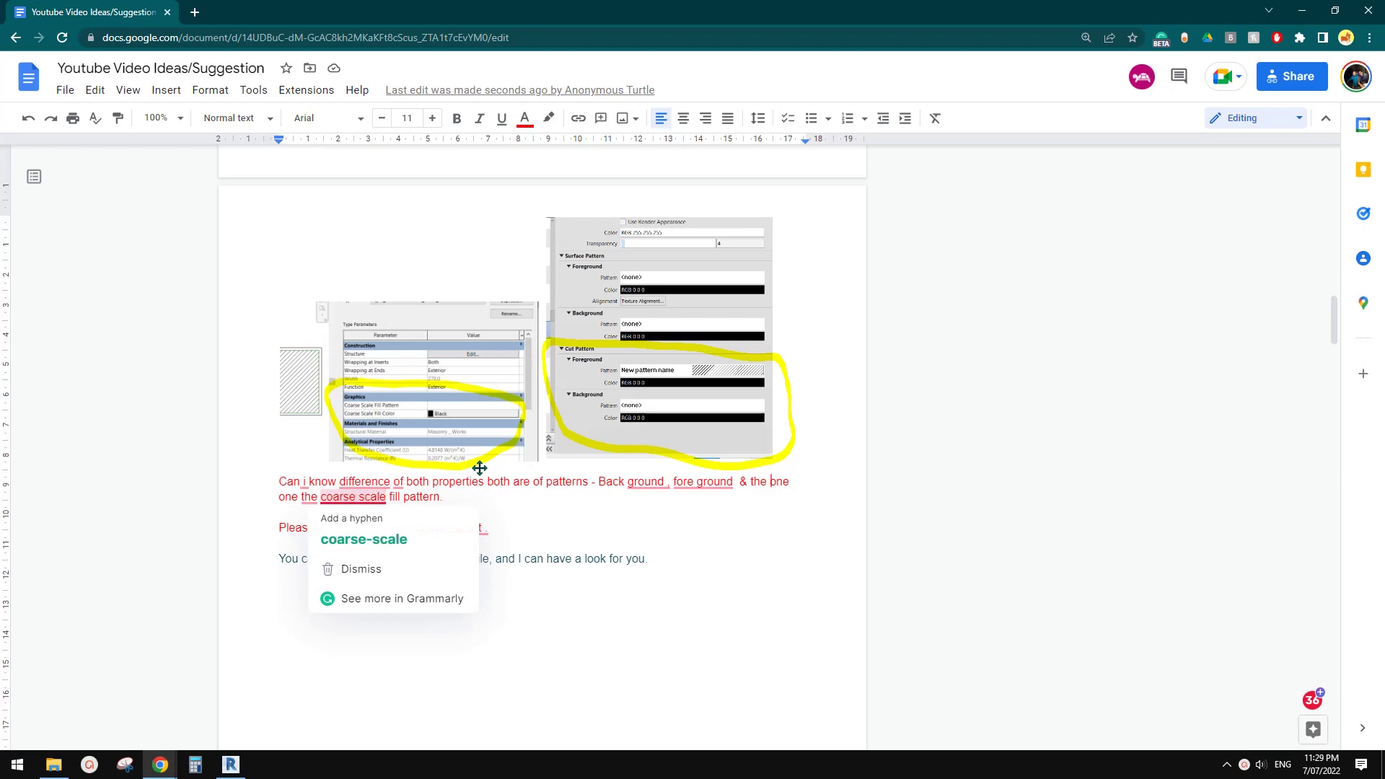
pyautogui.click(231, 765)
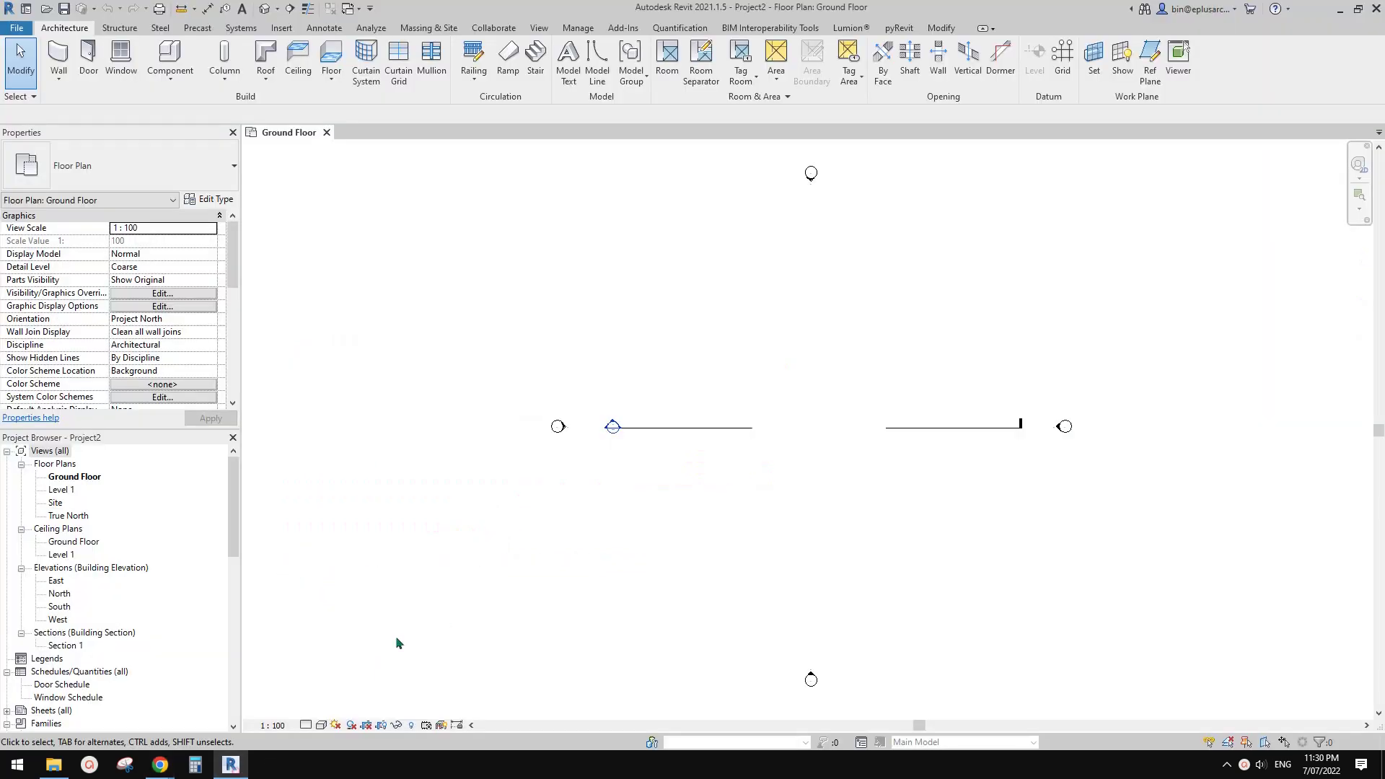
# - Draw one straight horizontal wall above the section line in the Ground Floor plan
pyautogui.scroll(2, 722, 348)
pyautogui.moveTo(724, 354); pyautogui.dragTo(658, 379, button='middle')
pyautogui.press('w')
pyautogui.press('a')
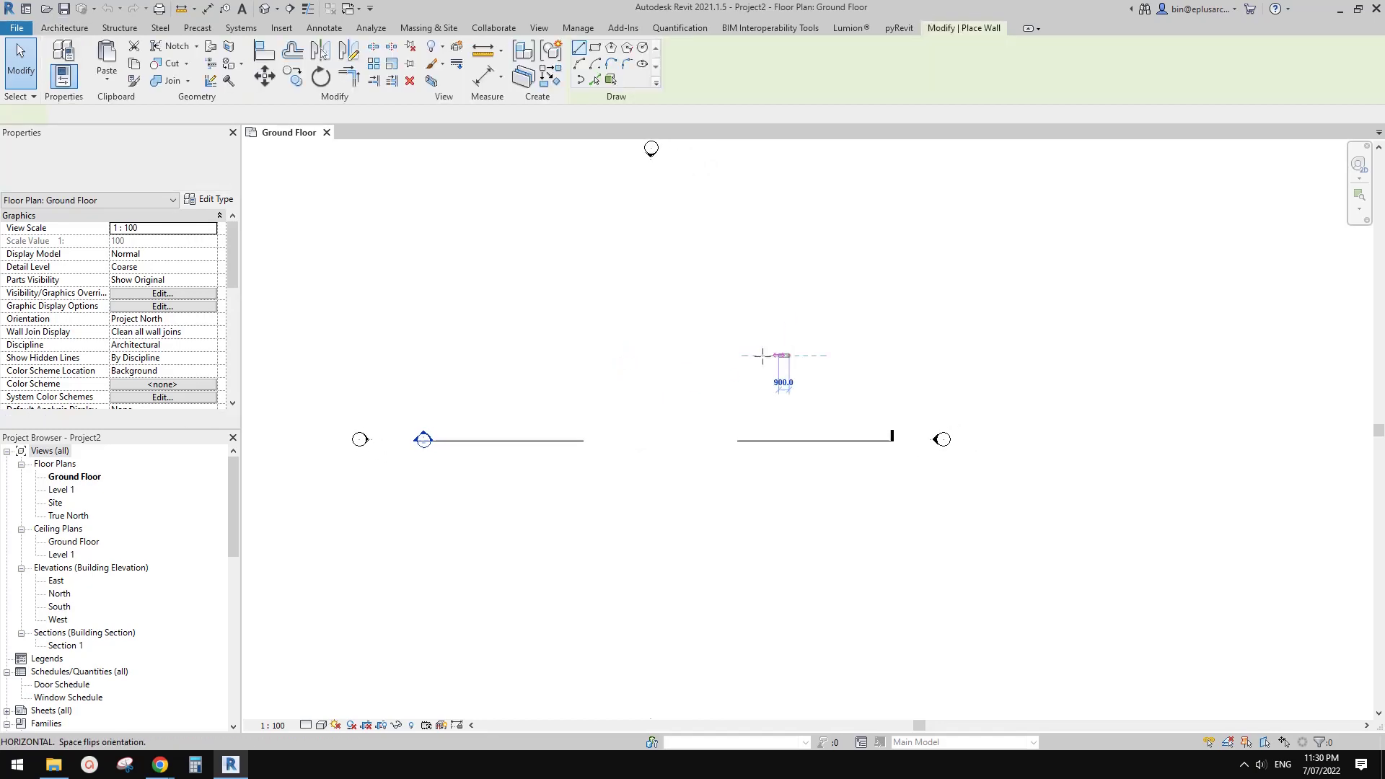
pyautogui.click(535, 355)
pyautogui.click(722, 309)
pyautogui.press('Escape')
pyautogui.press('Escape')
pyautogui.scroll(1, 659, 327)
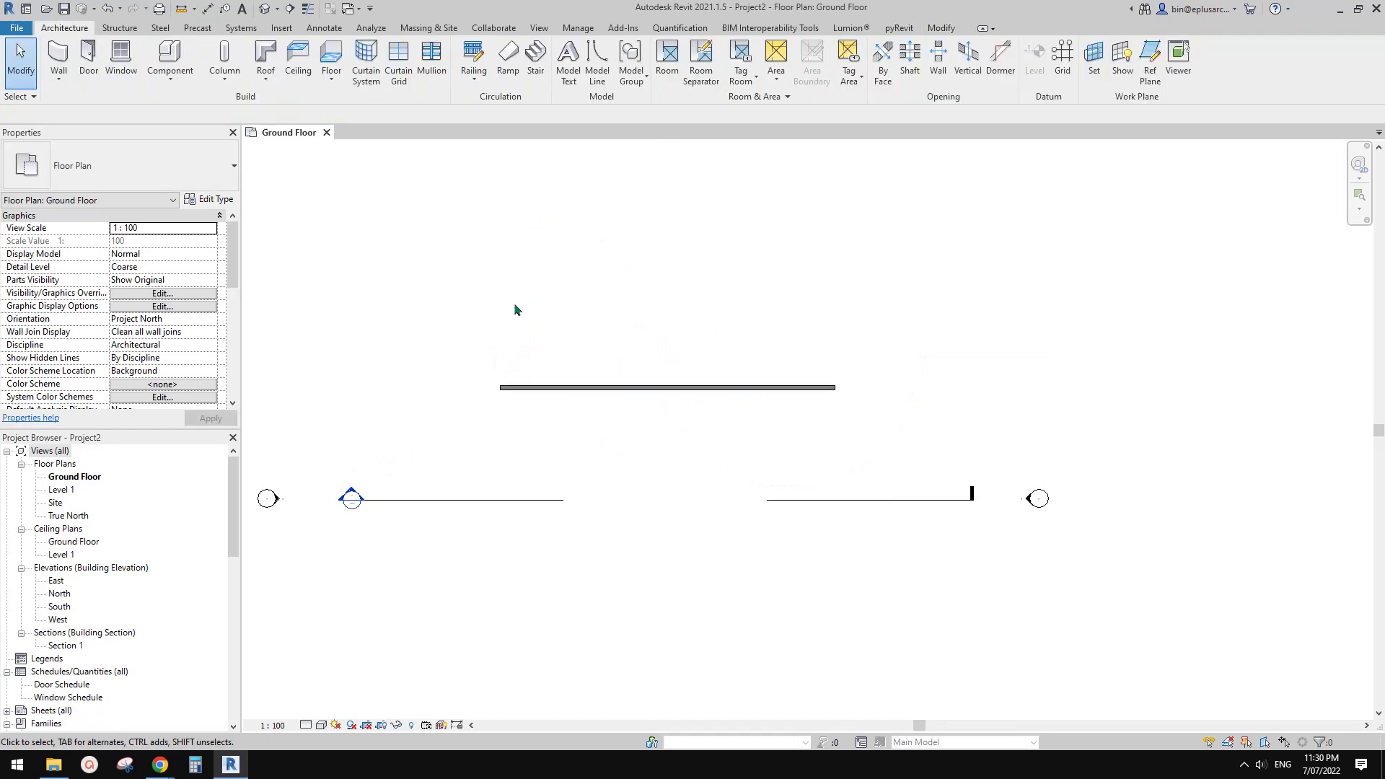
# - Create a rectangular Generic 150mm floor of about 34.7 m² above the wall in the Ground Floor plan
pyautogui.click(332, 58)
pyautogui.click(705, 47)
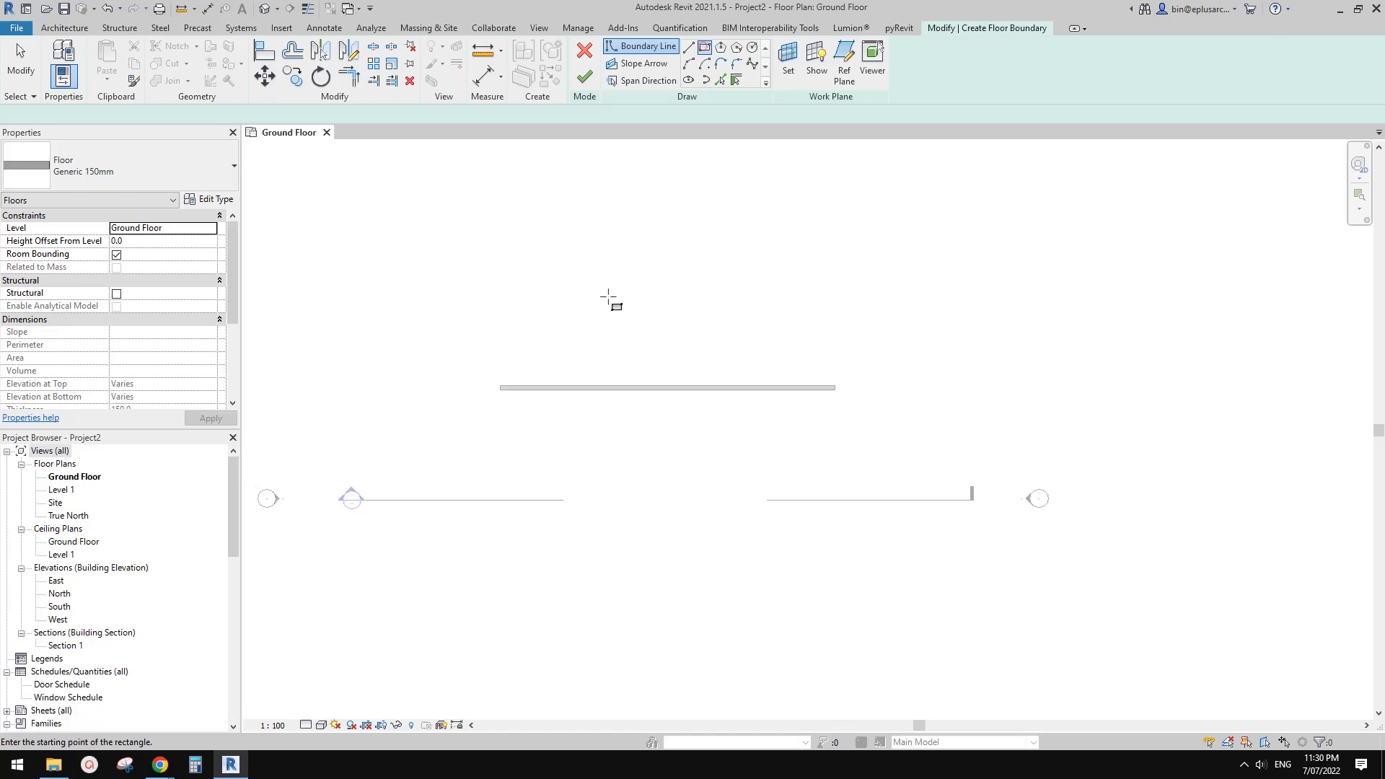
pyautogui.click(541, 272)
pyautogui.click(646, 351)
pyautogui.click(585, 76)
pyautogui.moveTo(688, 205); pyautogui.dragTo(664, 227, button='middle')
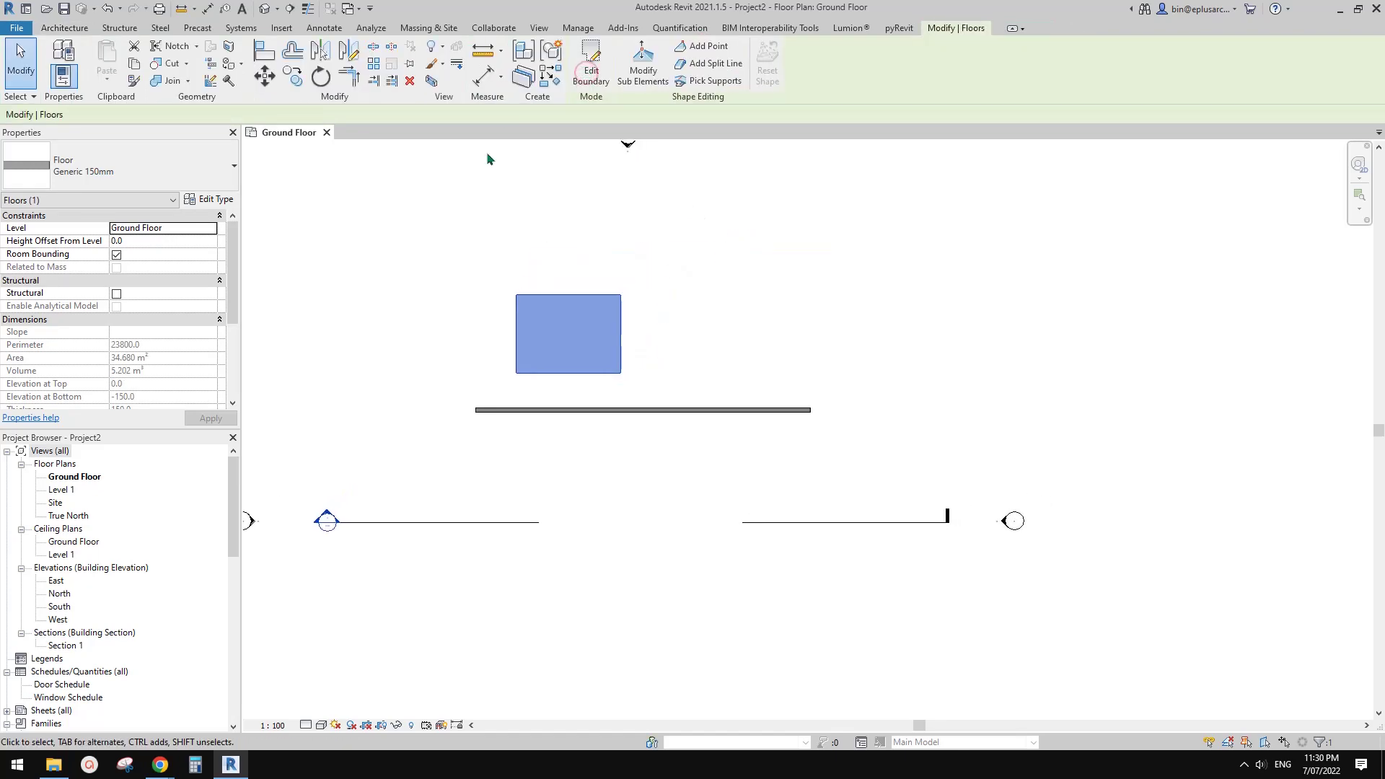
# - Create a footprint roof beside the floor from a rectangle of about 7800 by 5000 mm with all edges defining slope
pyautogui.click(64, 28)
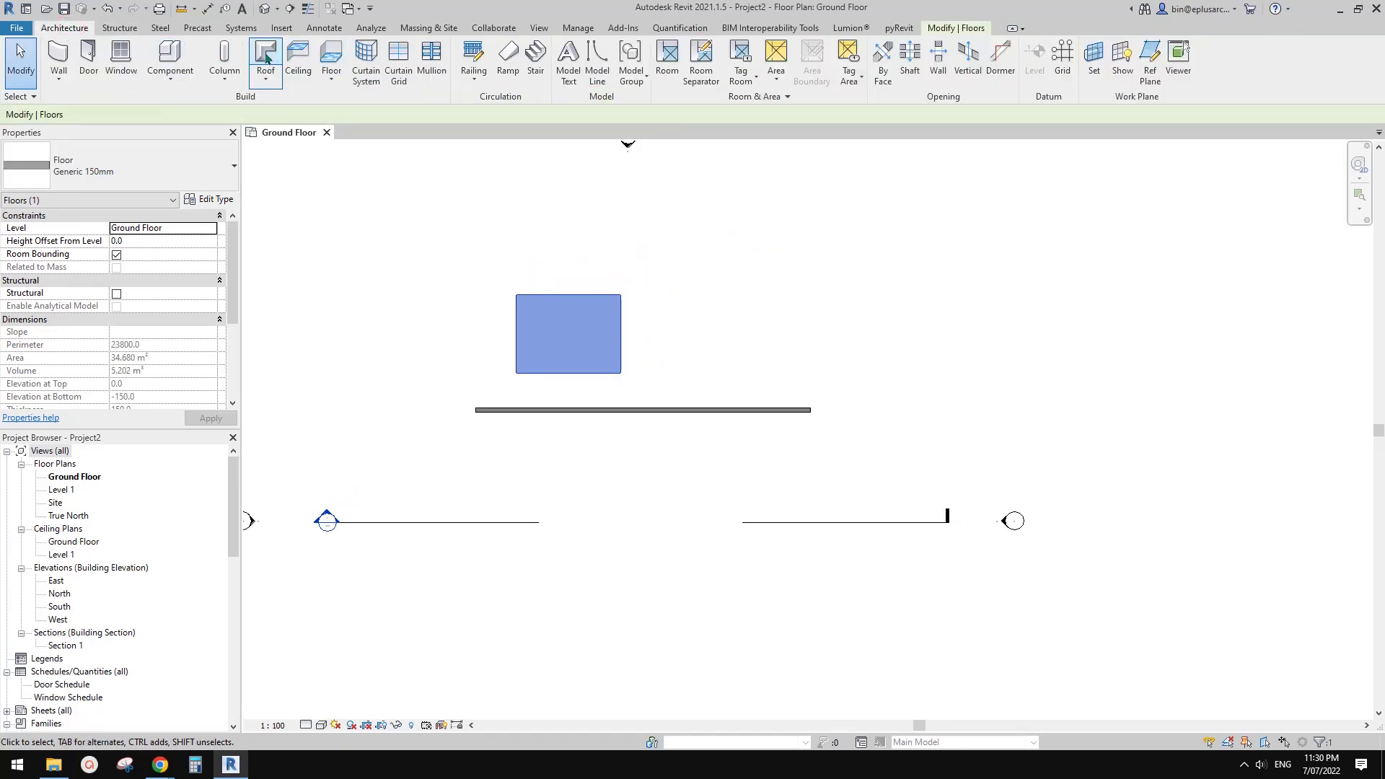
pyautogui.click(266, 54)
pyautogui.click(653, 299)
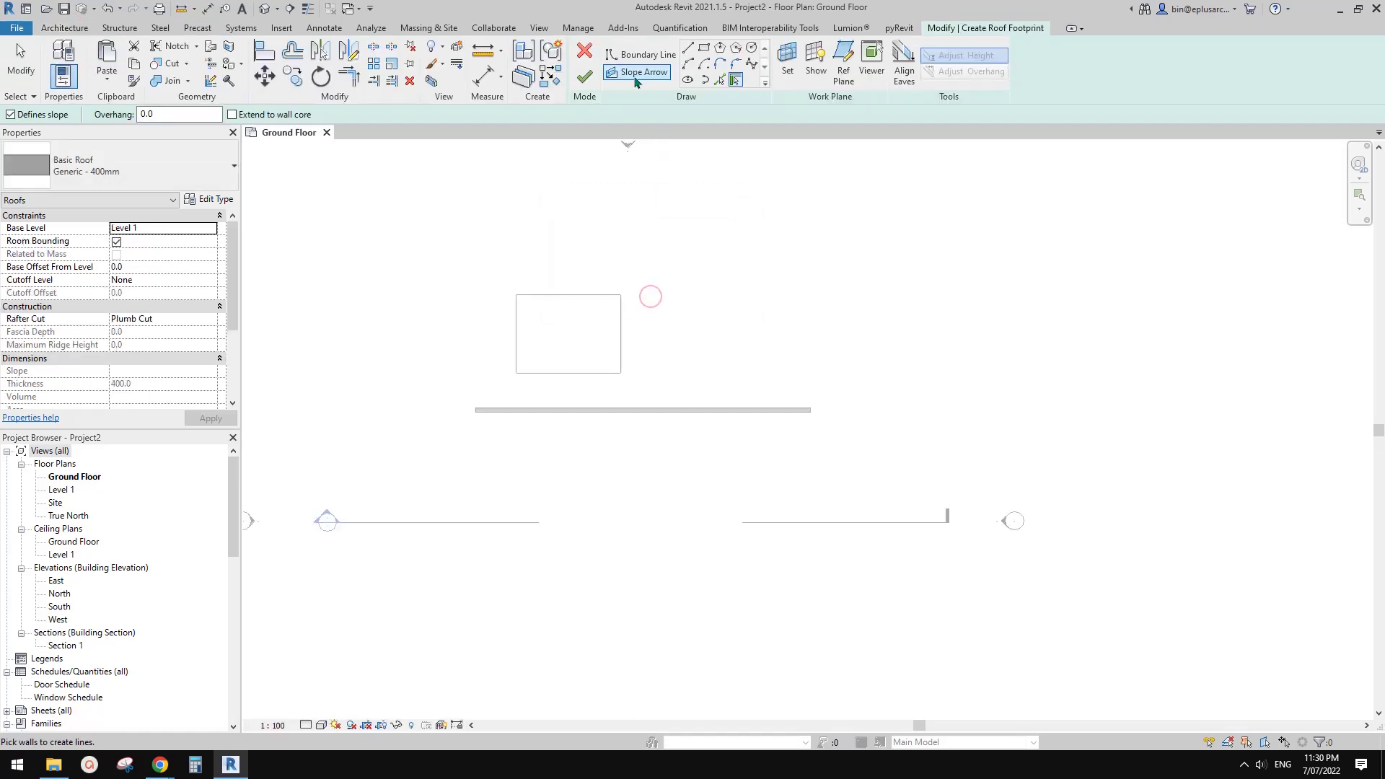
pyautogui.click(705, 49)
pyautogui.click(660, 267)
pyautogui.click(815, 378)
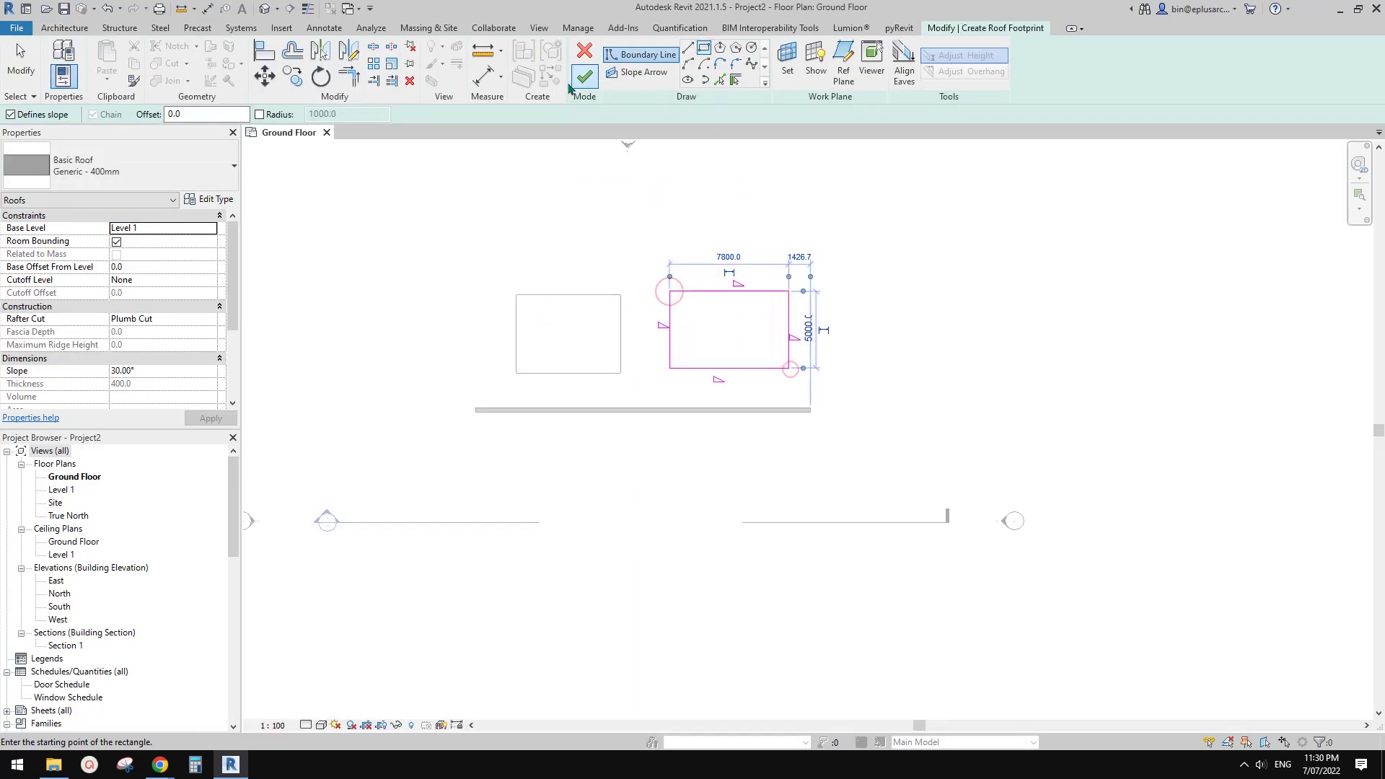
pyautogui.click(585, 75)
# - Sketch a rectangular plain ceiling about 6000 by 6800 mm on the far side of the roof from the floor
pyautogui.click(65, 27)
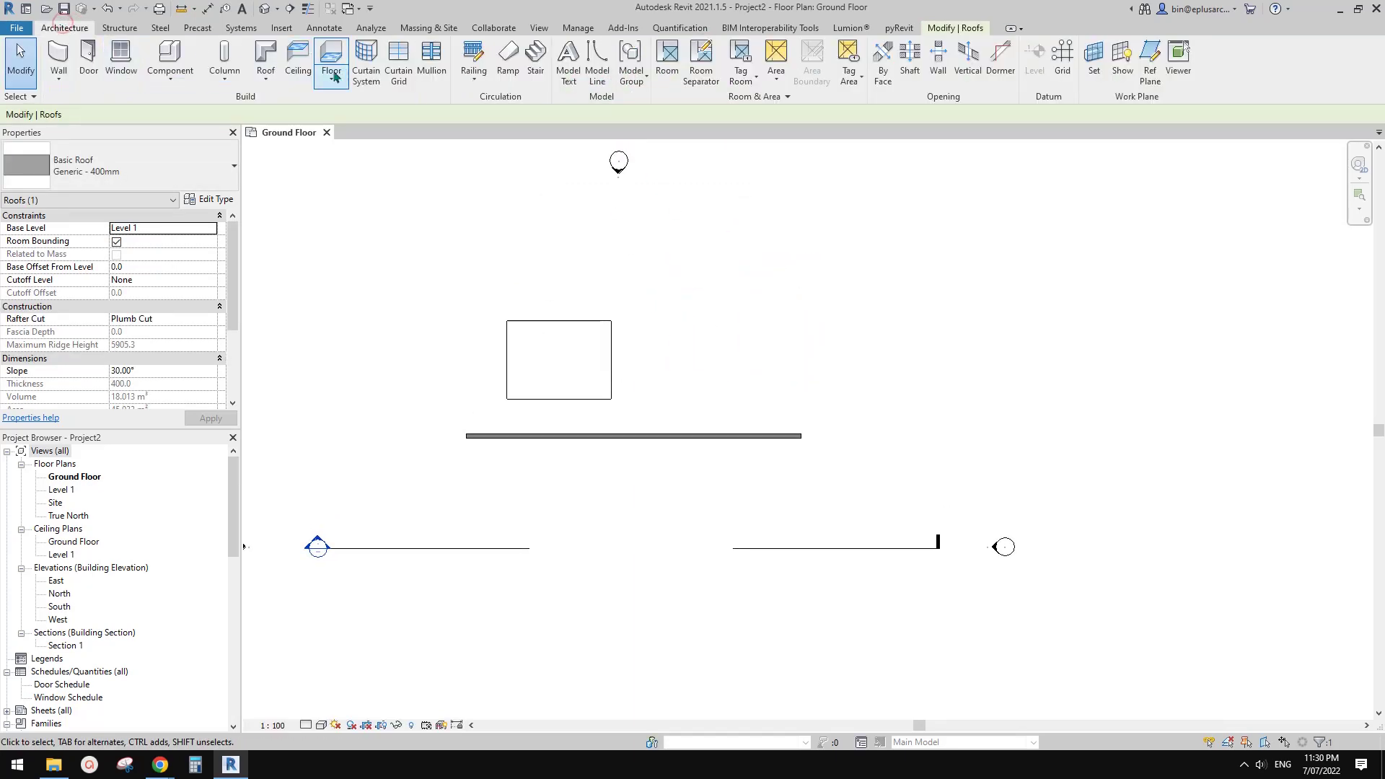
pyautogui.click(297, 58)
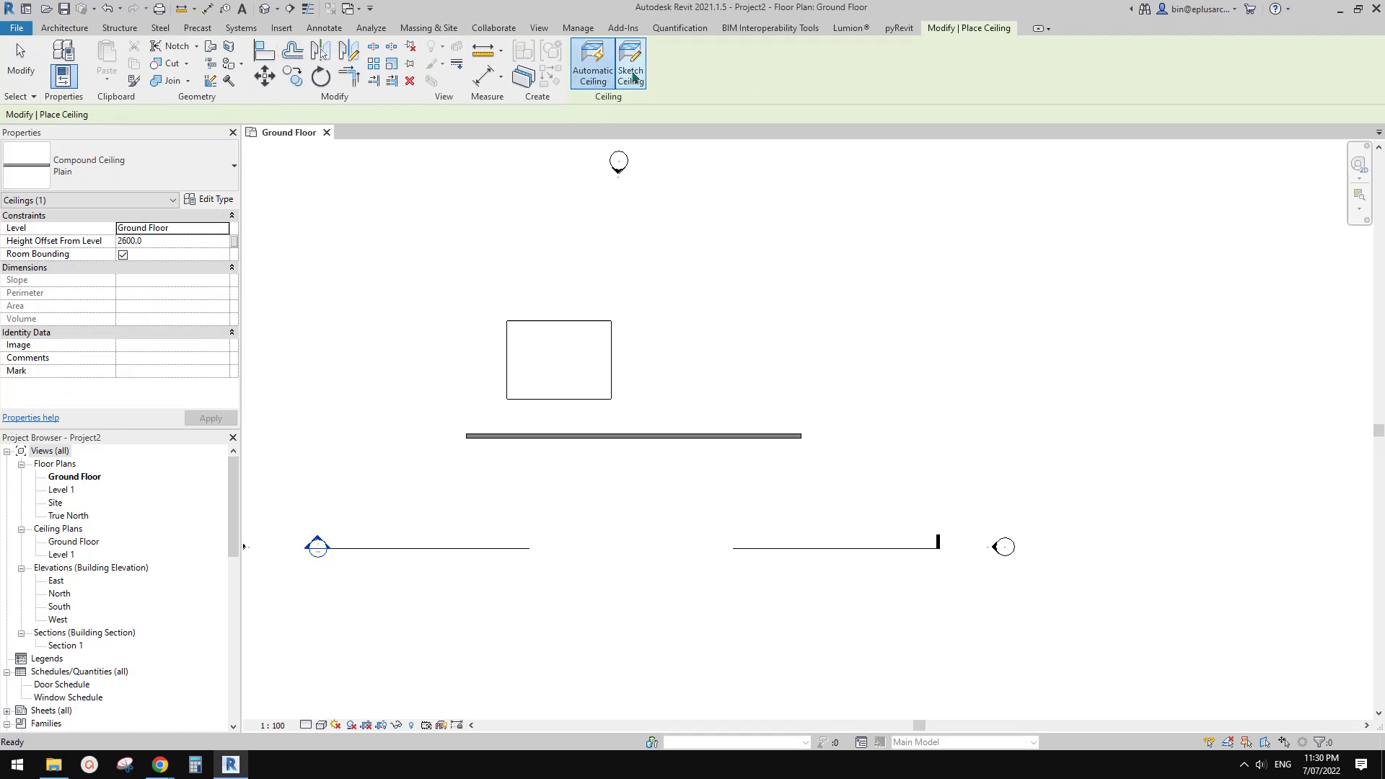
pyautogui.click(632, 64)
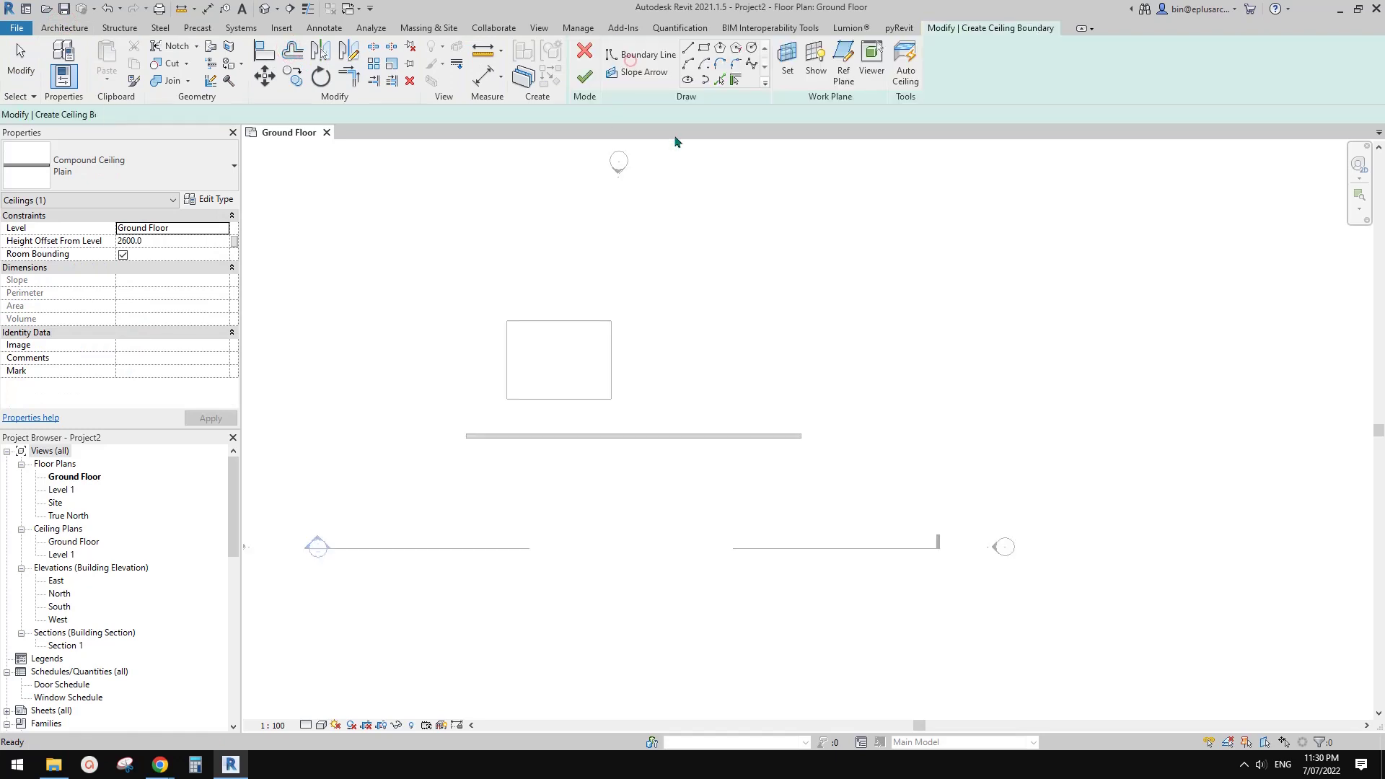
pyautogui.click(705, 47)
pyautogui.click(819, 301)
pyautogui.click(912, 404)
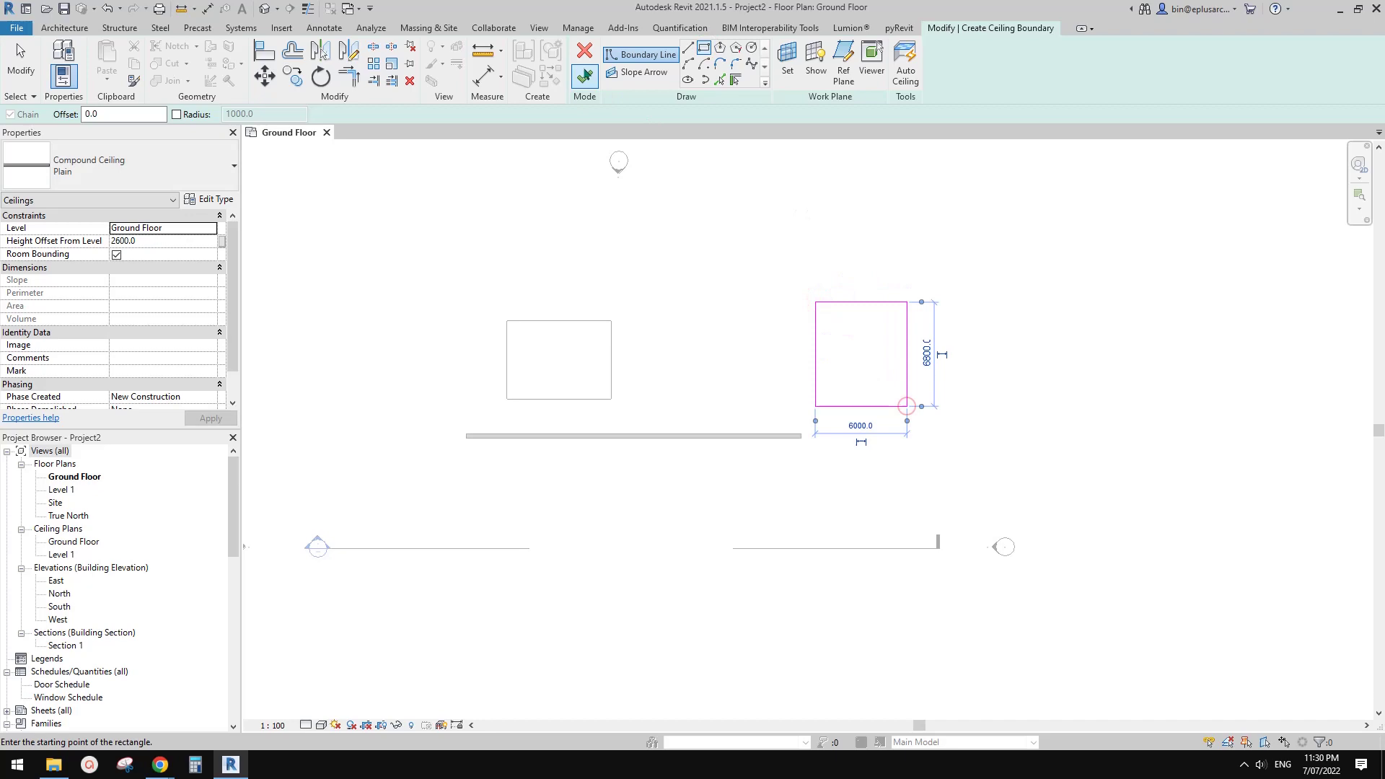
pyautogui.click(584, 76)
pyautogui.click(857, 390)
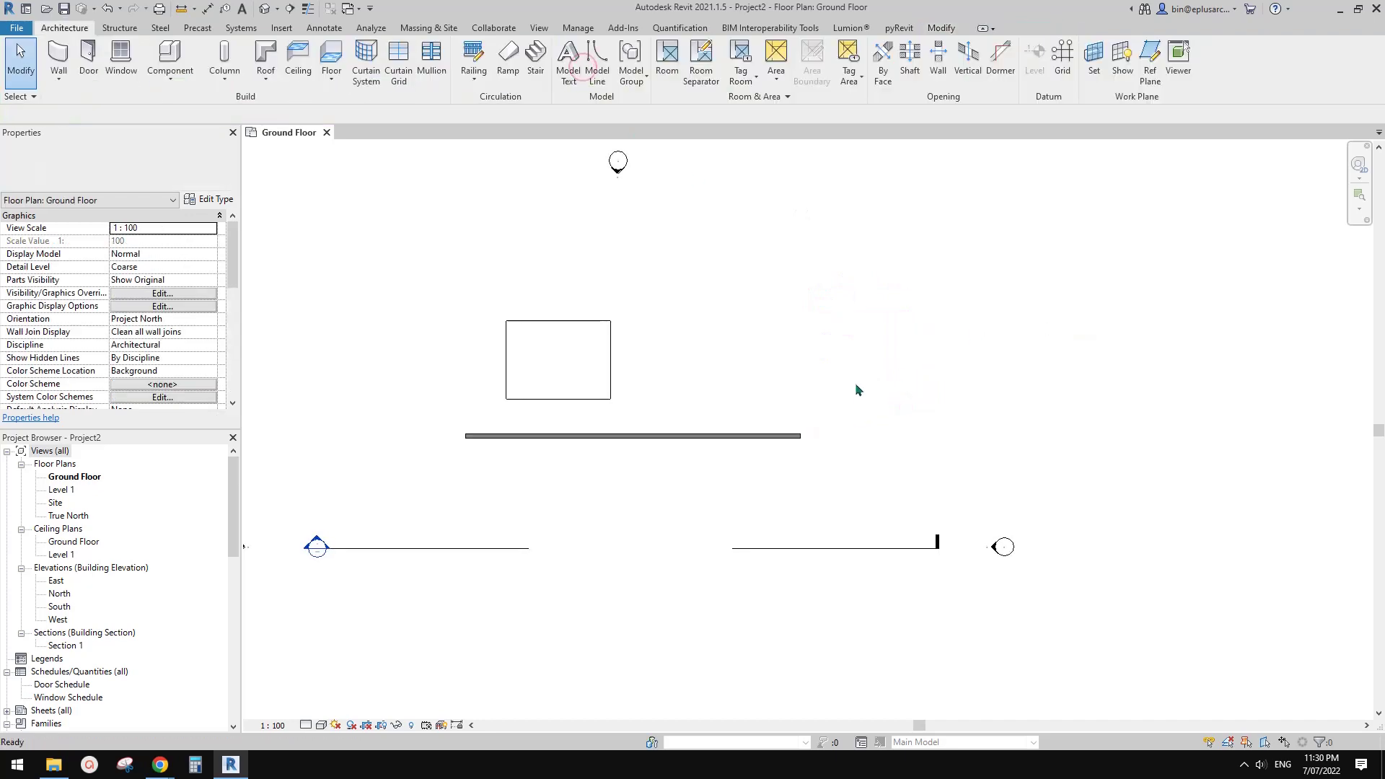
# - Move the wall away to the free side of the floor and rotate it 90 degrees so it runs vertically
pyautogui.click(665, 438)
pyautogui.moveTo(568, 427); pyautogui.dragTo(428, 373)
pyautogui.press('r')
pyautogui.press('o')
pyautogui.click(579, 422)
pyautogui.write('90')
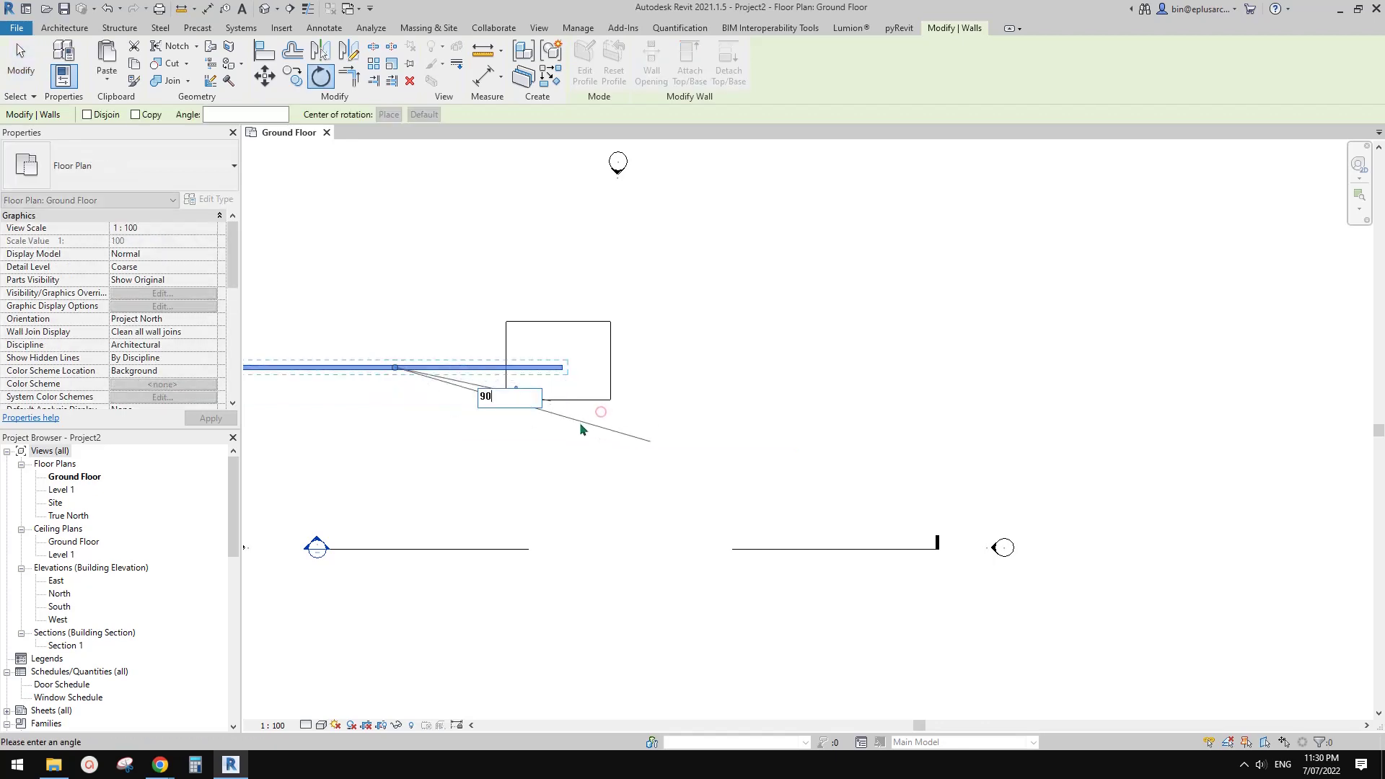
pyautogui.press('Return')
pyautogui.press('Escape')
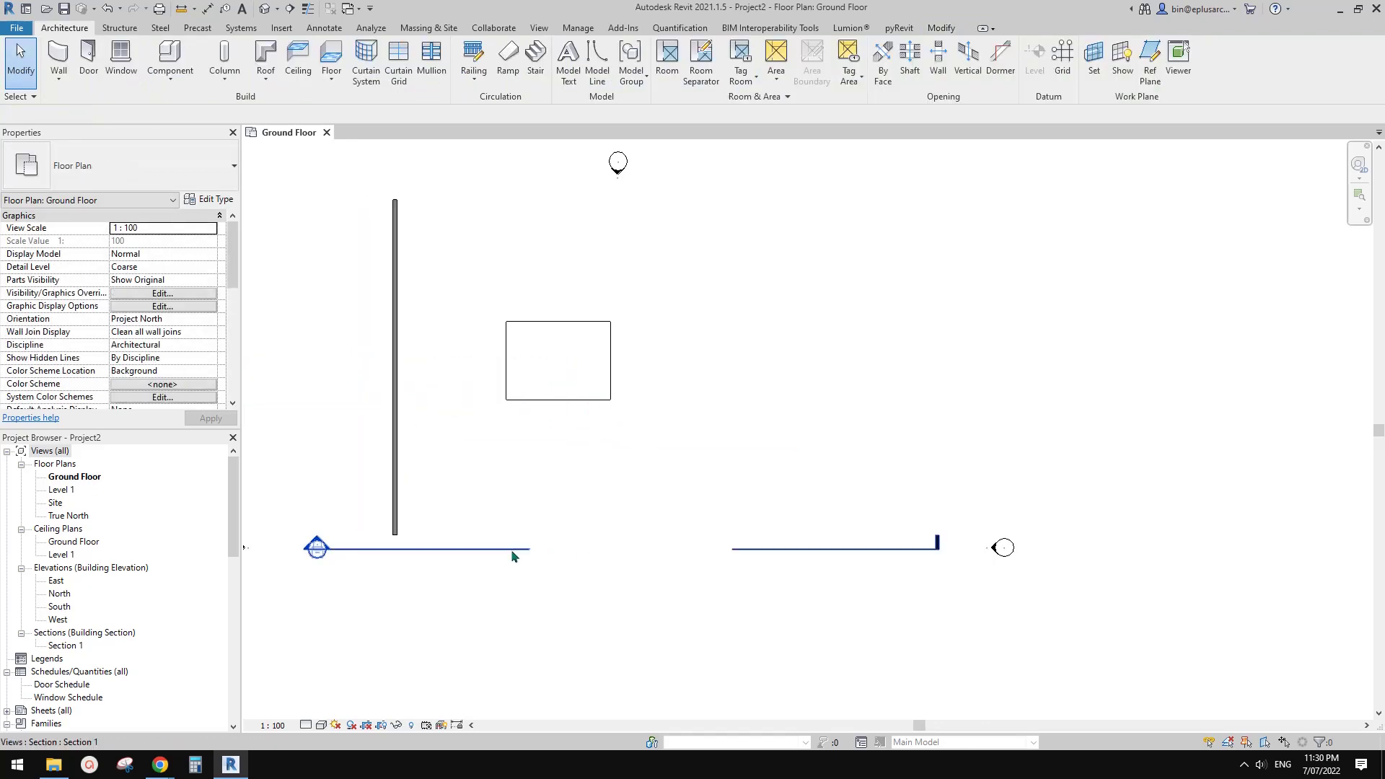
# - Move the section line up so it cuts through the wall, floor, roof and ceiling
pyautogui.moveTo(511, 550); pyautogui.dragTo(543, 366)
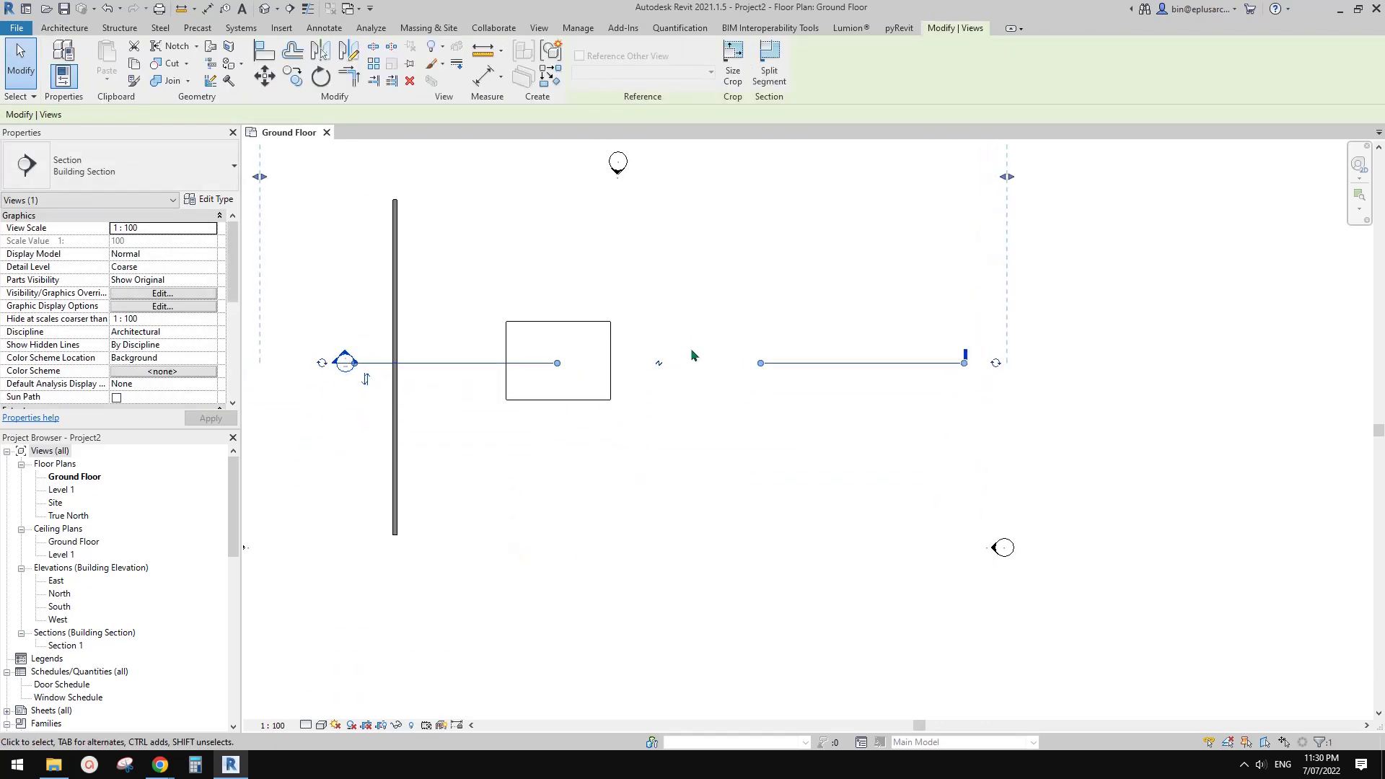
pyautogui.press('Escape')
pyautogui.moveTo(385, 451); pyautogui.dragTo(380, 461, button='middle')
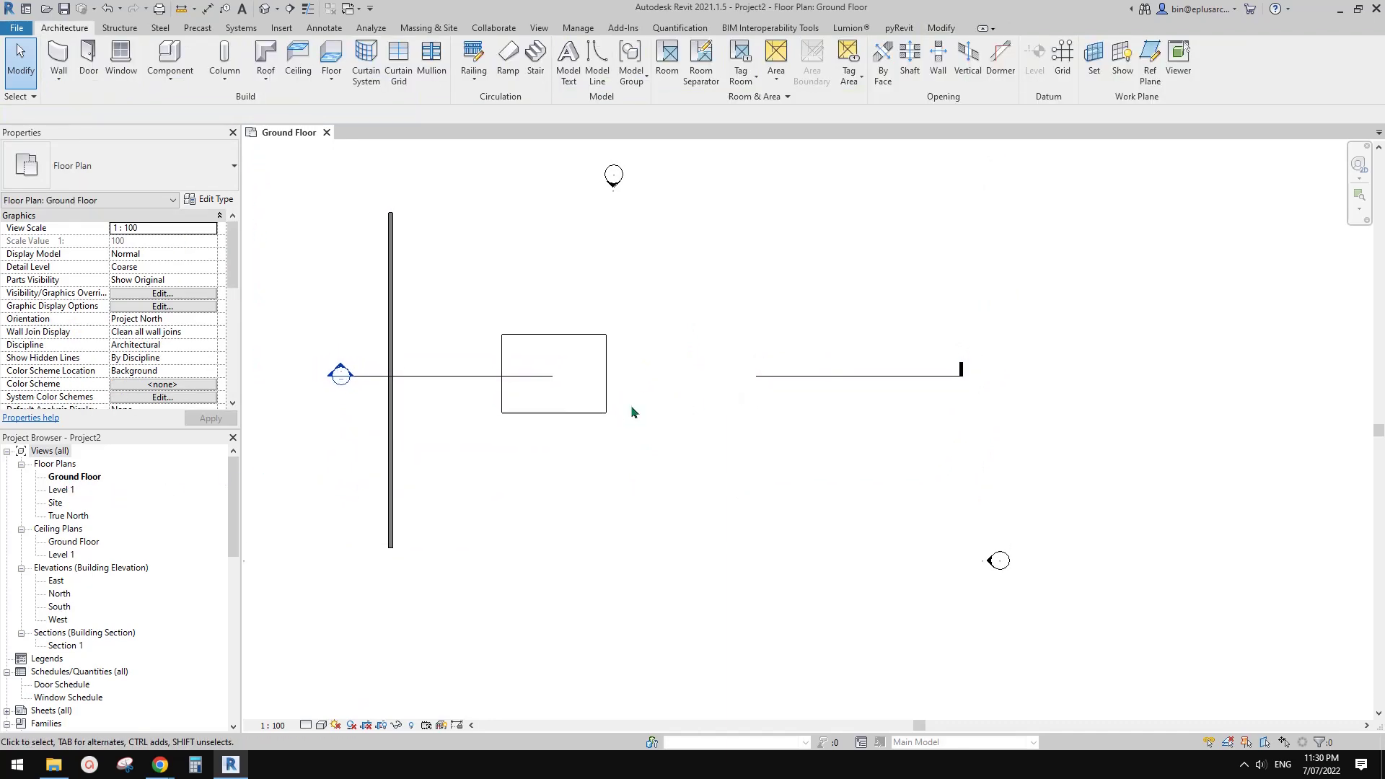
# - Open the Site plan to check all four elements, and go to the section view from its section line
pyautogui.doubleClick(60, 506)
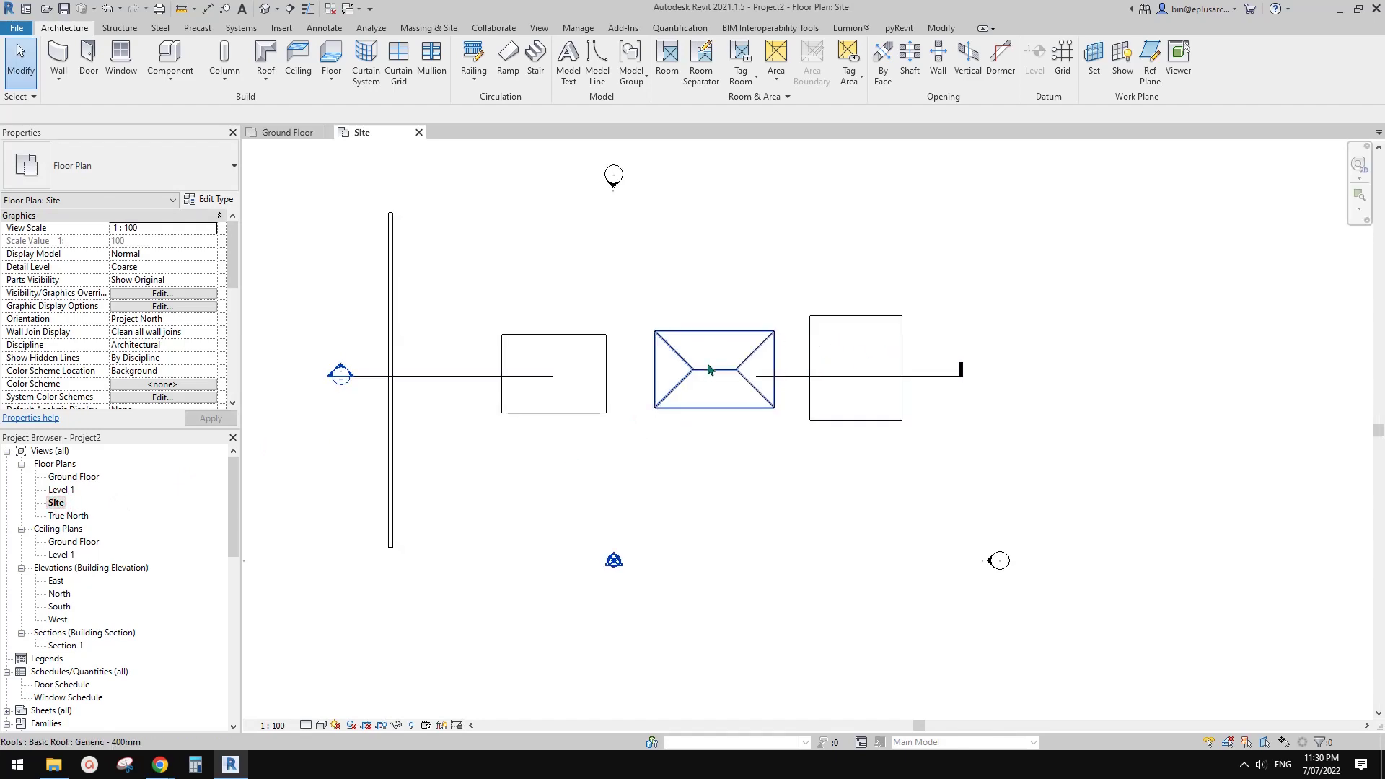
pyautogui.click(853, 359)
pyautogui.moveTo(599, 438); pyautogui.dragTo(681, 451, button='middle')
pyautogui.click(557, 390)
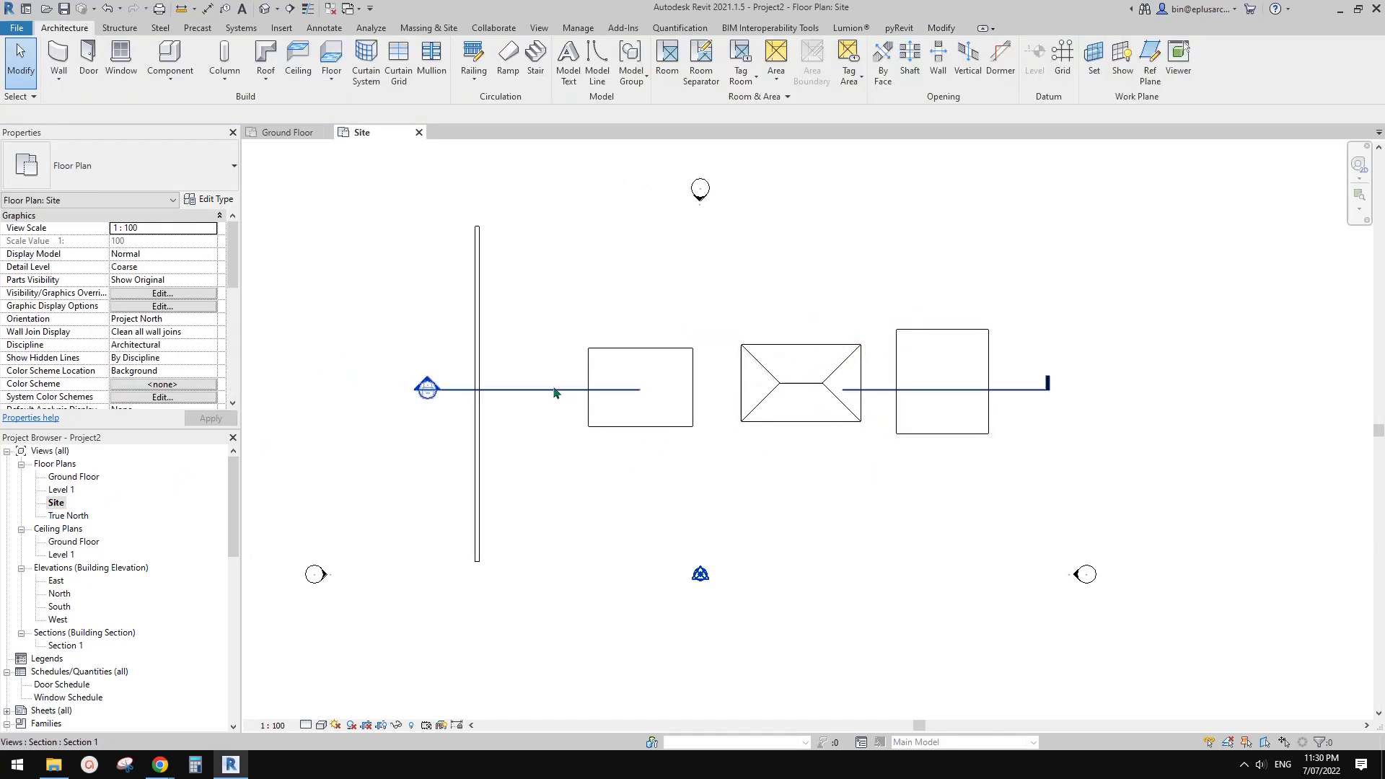
pyautogui.rightClick(557, 389)
pyautogui.click(617, 96)
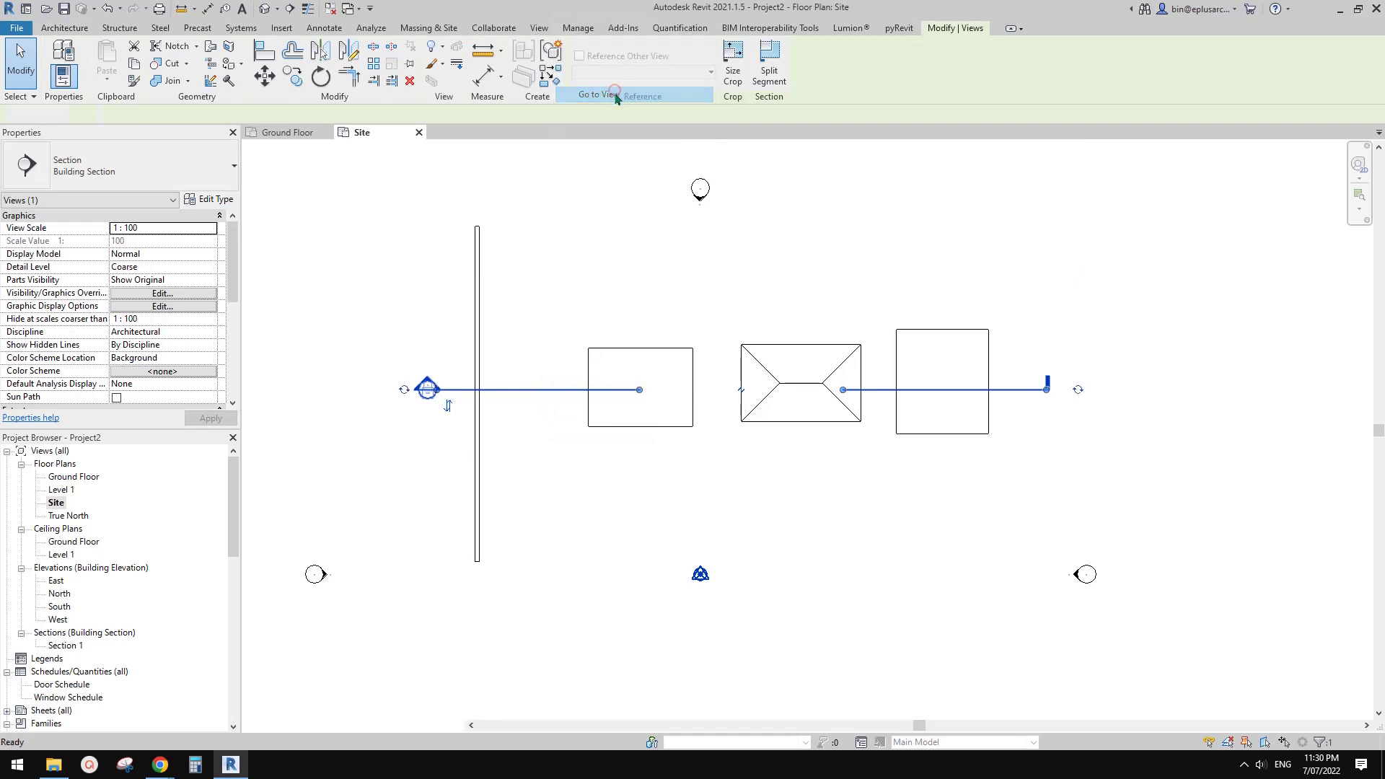
# - Examine how the cut wall, floor, roof and ceiling are displayed in the section at coarse detail level
pyautogui.click(874, 299)
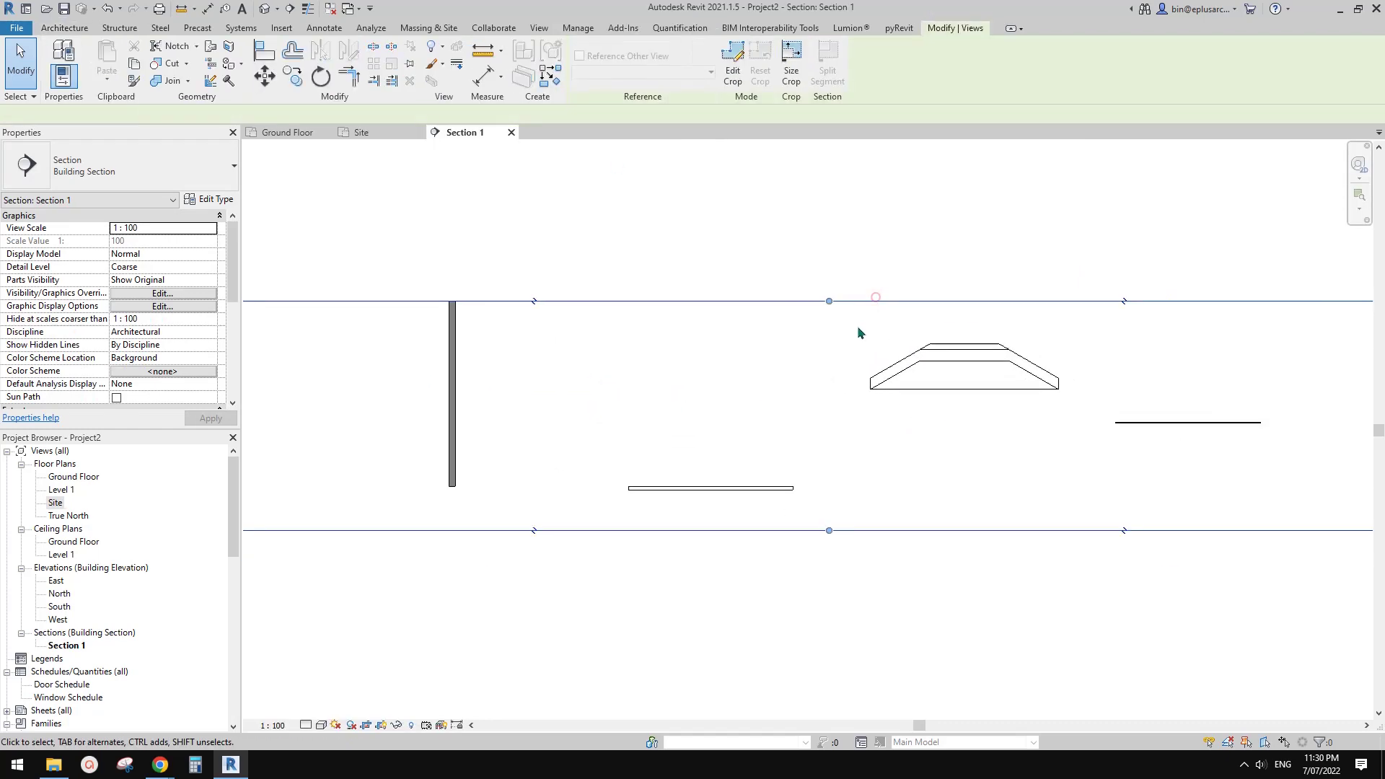
pyautogui.scroll(-3, 844, 328)
pyautogui.click(493, 562)
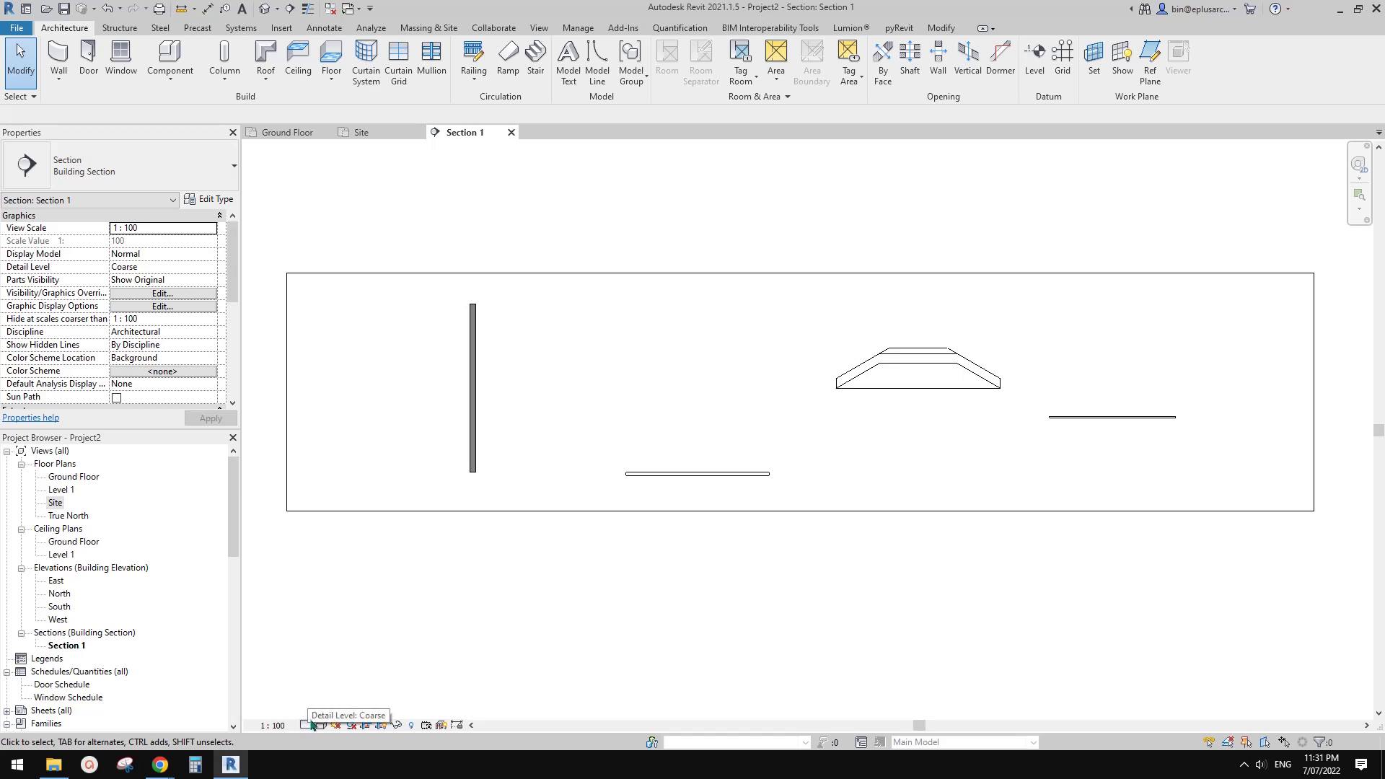
pyautogui.scroll(2, 685, 512)
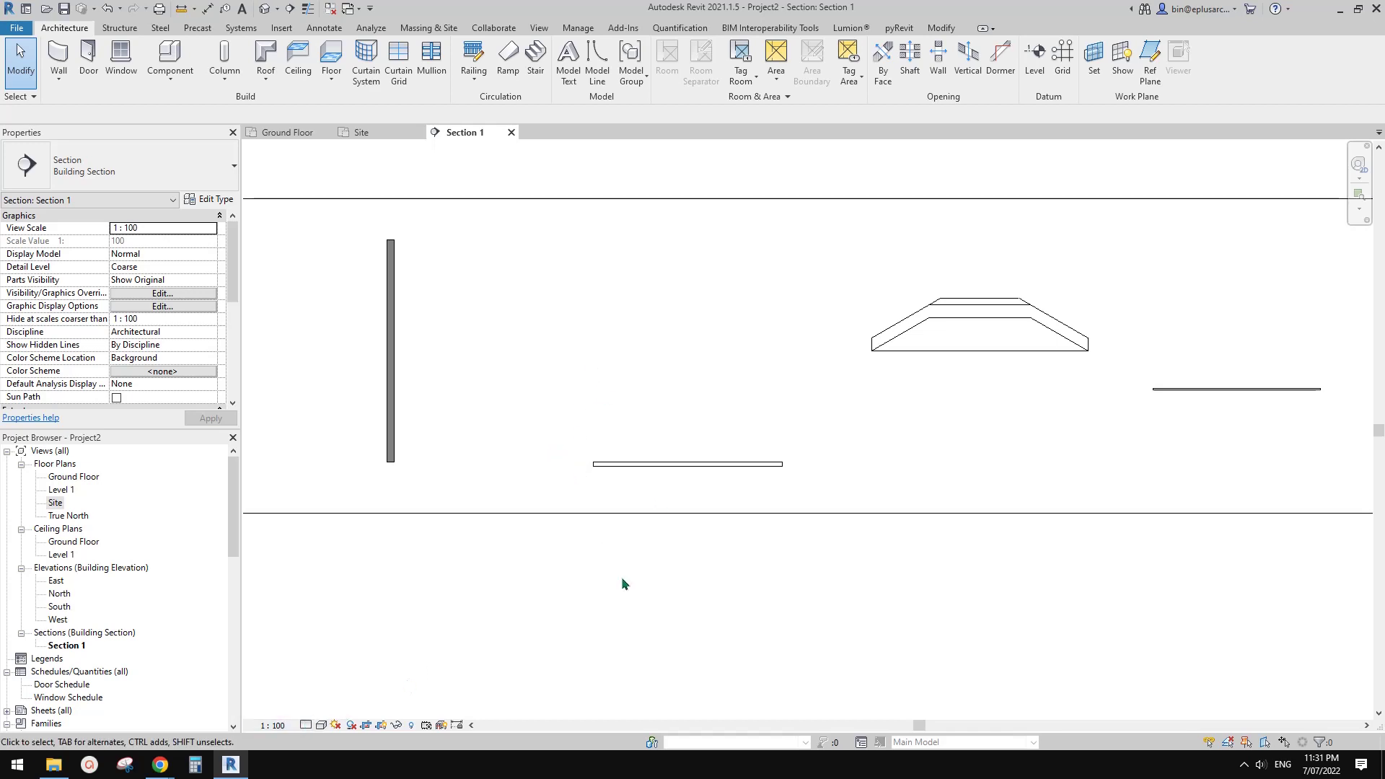
pyautogui.moveTo(734, 568); pyautogui.dragTo(773, 547, button='middle')
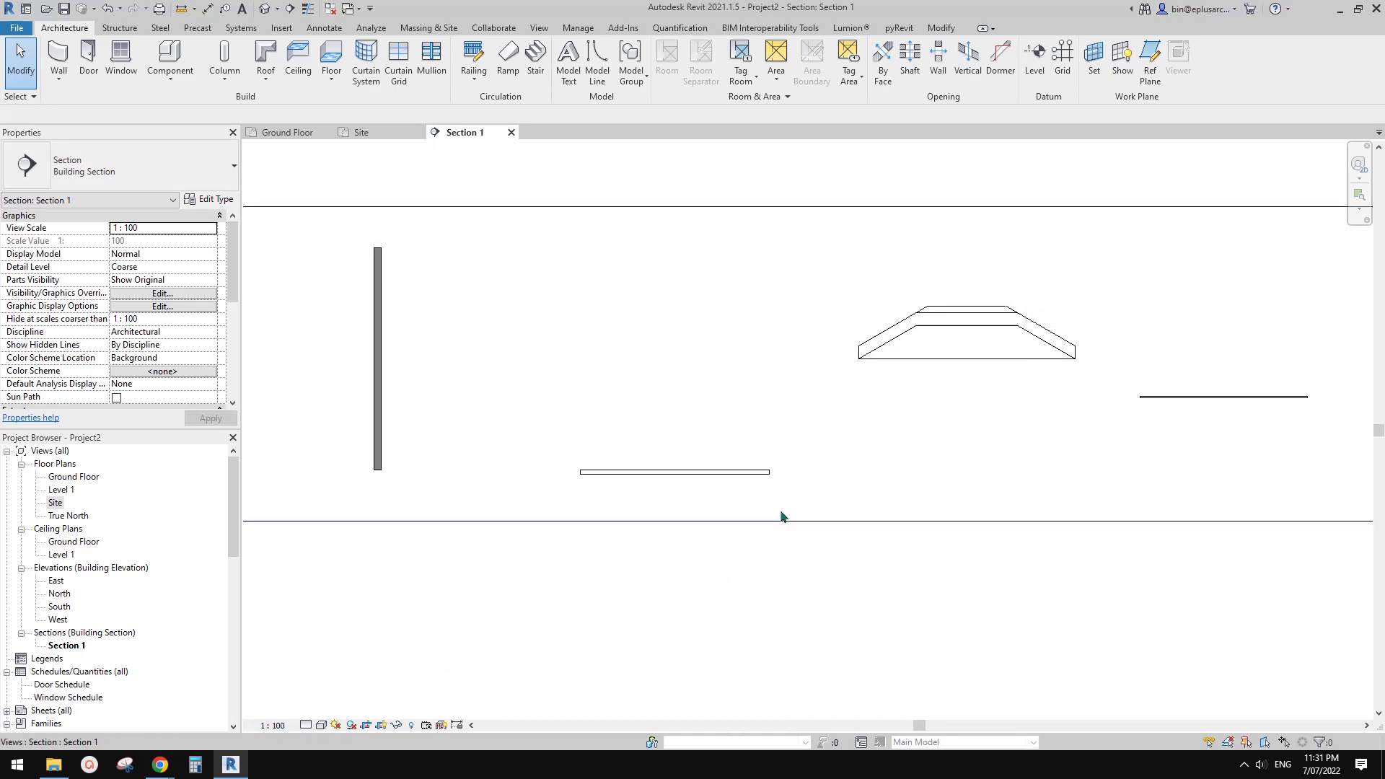
pyautogui.moveTo(794, 472); pyautogui.dragTo(838, 456, button='middle')
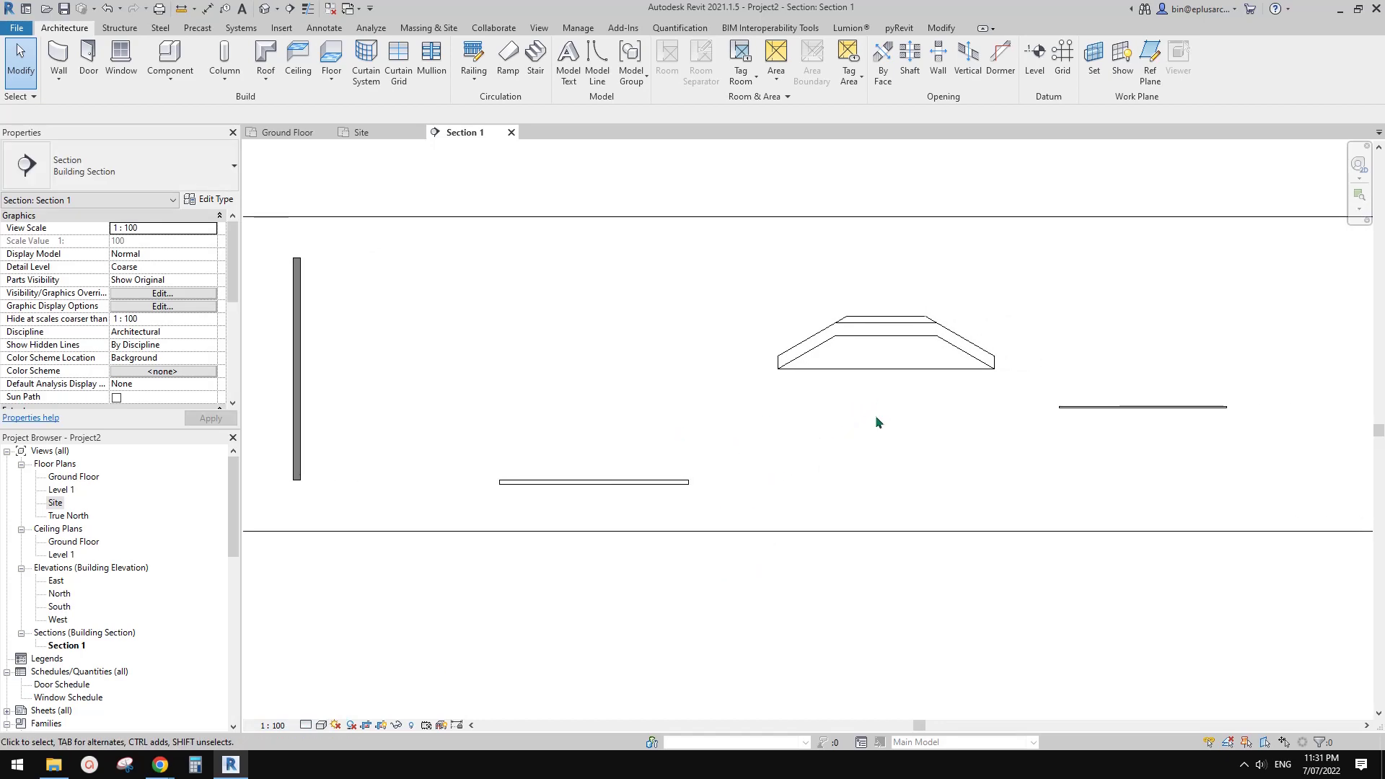
pyautogui.click(928, 354)
pyautogui.scroll(1, 772, 445)
pyautogui.moveTo(771, 445); pyautogui.dragTo(967, 474, button='middle')
pyautogui.scroll(3, 391, 419)
pyautogui.moveTo(391, 419); pyautogui.dragTo(541, 422, button='middle')
# - Inspect the cut wall's type properties and layer structure, and close the dialogs without changes
pyautogui.click(589, 406)
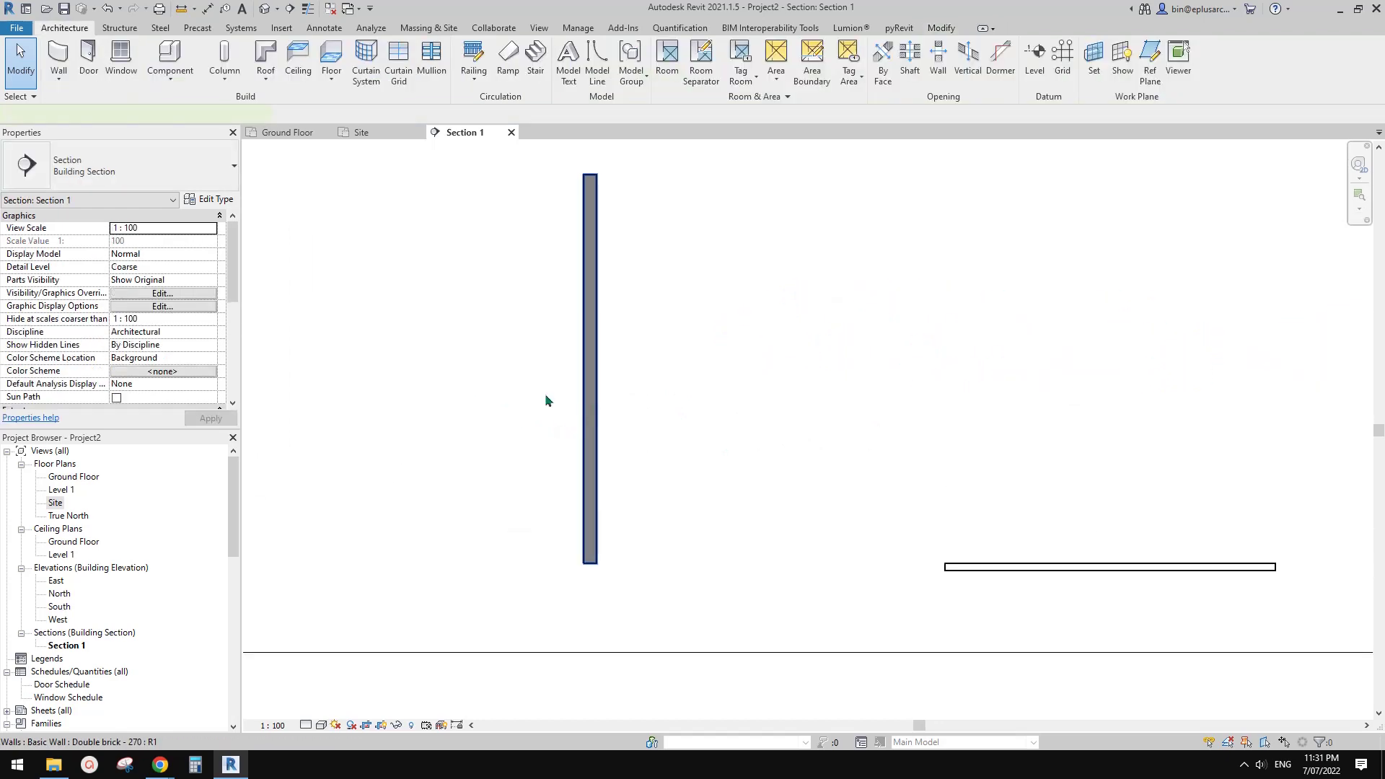
pyautogui.click(139, 168)
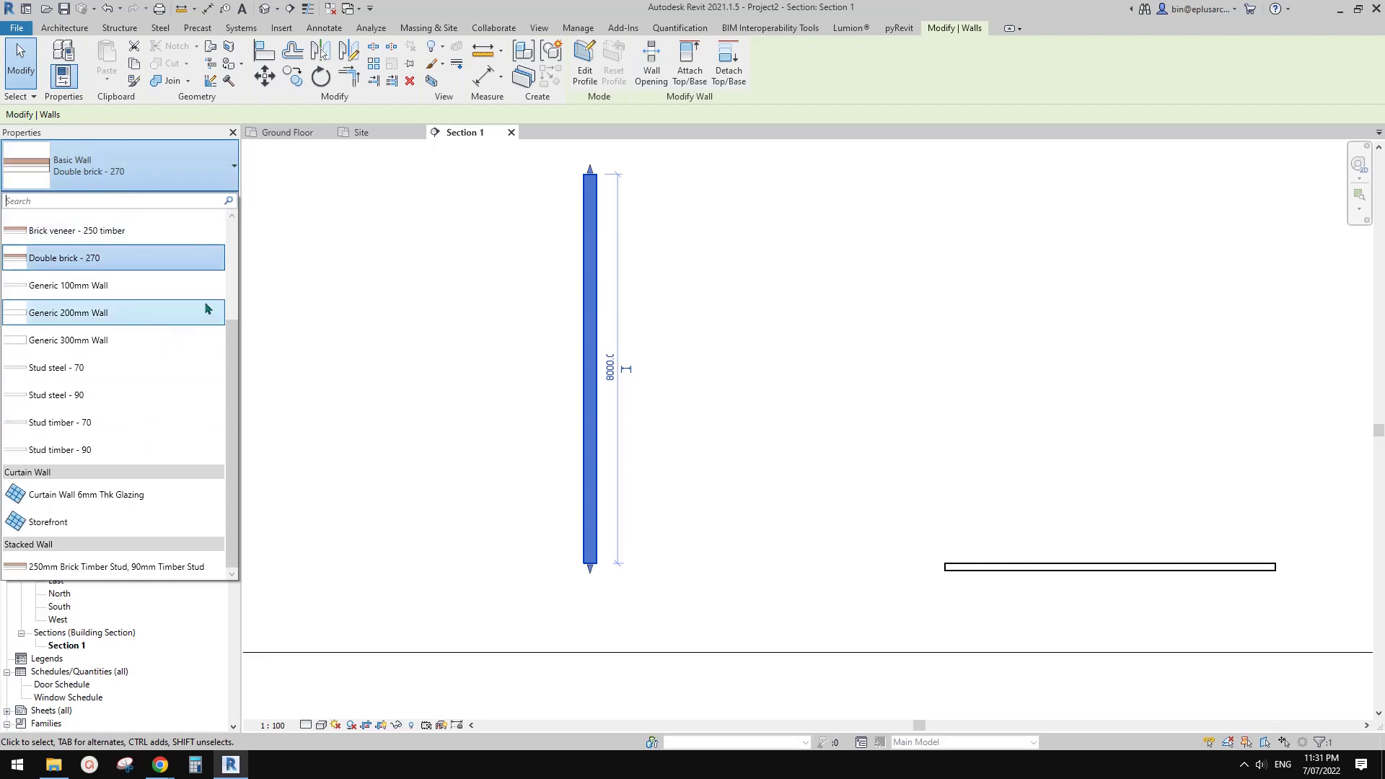
pyautogui.click(207, 200)
pyautogui.click(431, 300)
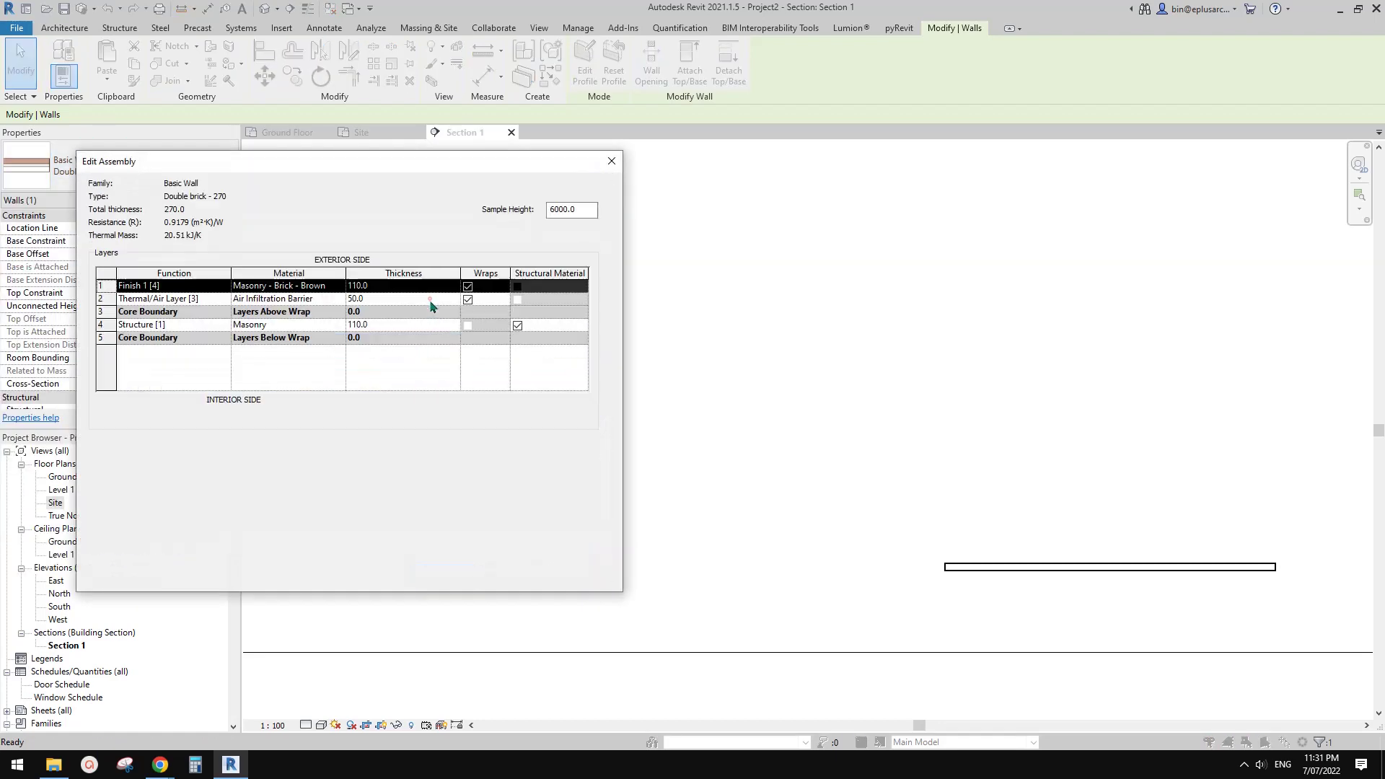
pyautogui.press('Escape')
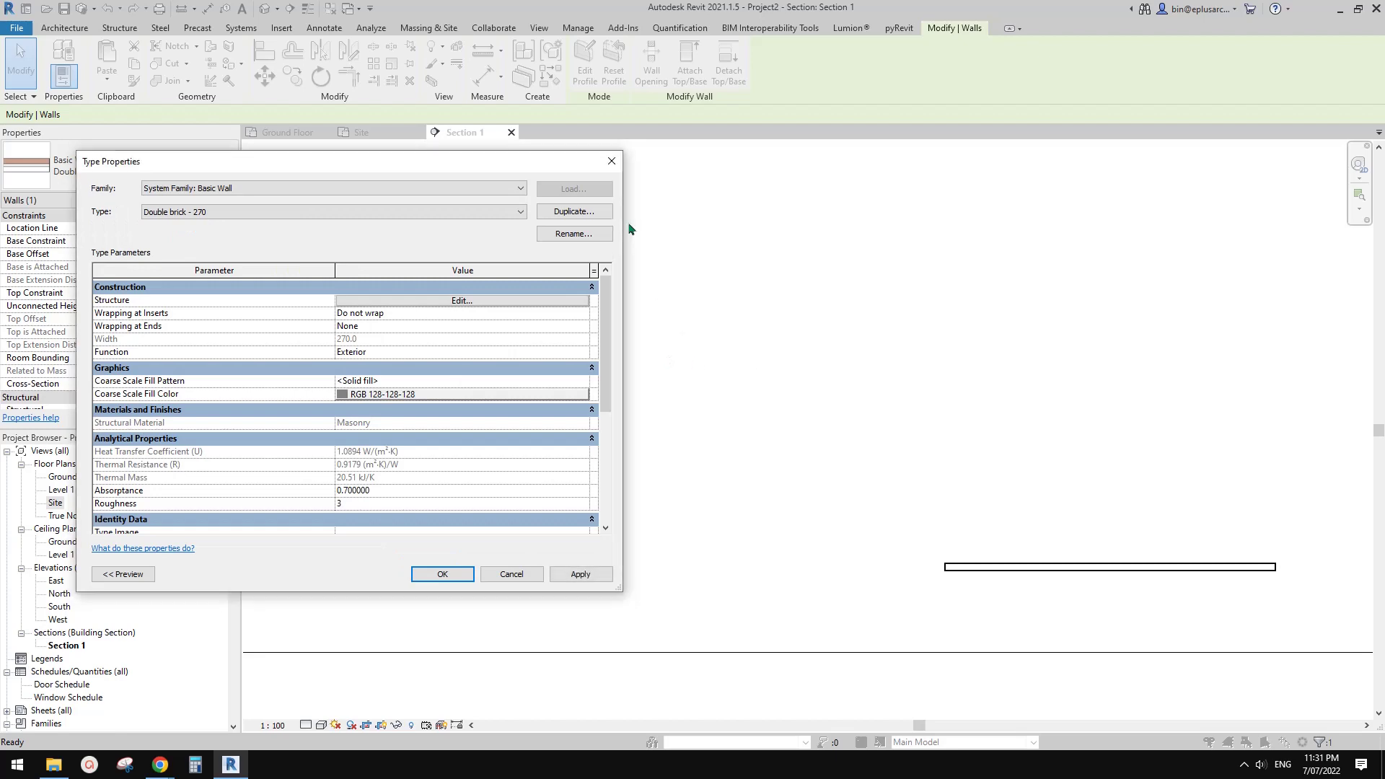
pyautogui.click(617, 169)
pyautogui.scroll(-1, 731, 317)
pyautogui.moveTo(653, 369); pyautogui.dragTo(621, 374, button='middle')
pyautogui.press('Escape')
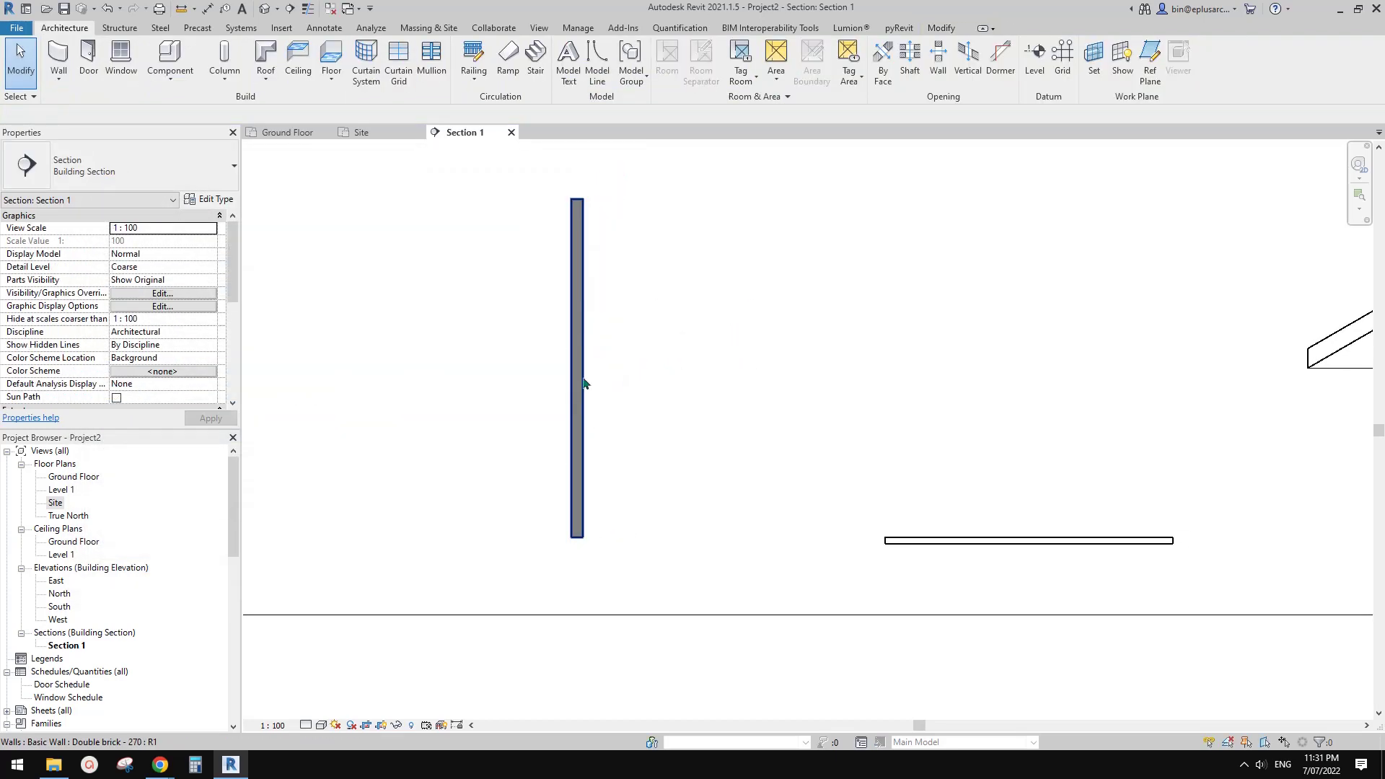
# - Switch the section to Medium detail level to compare the cut wall's display, and return it to Coarse
pyautogui.moveTo(642, 431); pyautogui.dragTo(606, 421, button='middle')
pyautogui.click(312, 727)
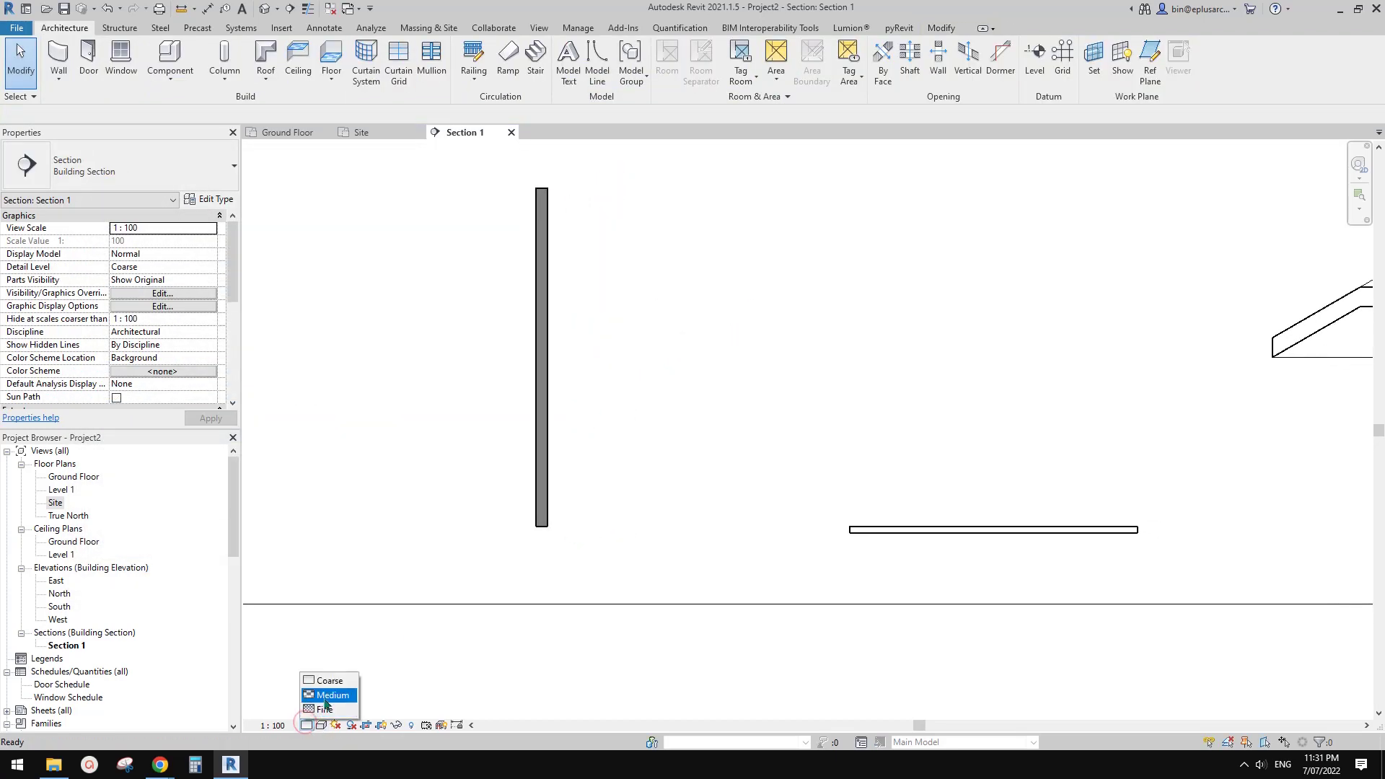
pyautogui.click(324, 697)
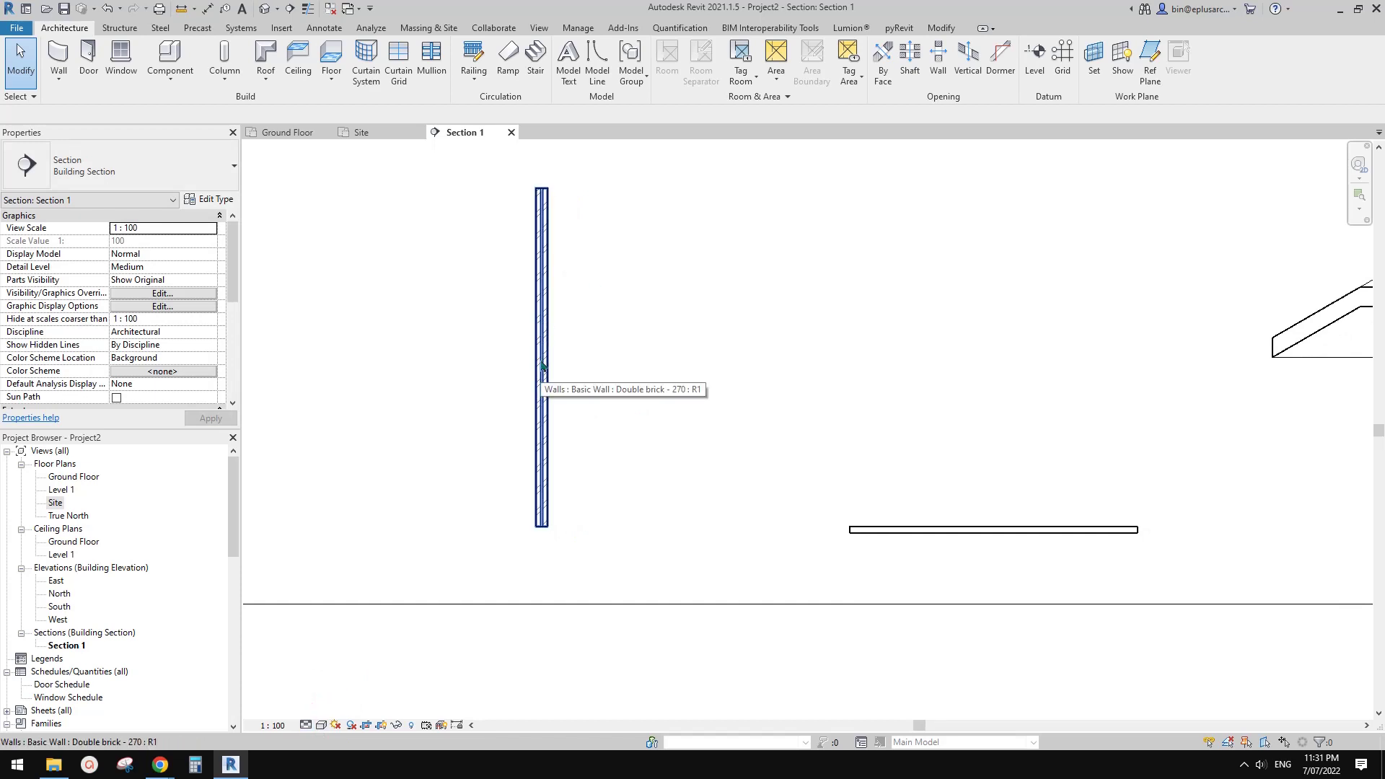
pyautogui.moveTo(559, 367); pyautogui.dragTo(593, 394, button='middle')
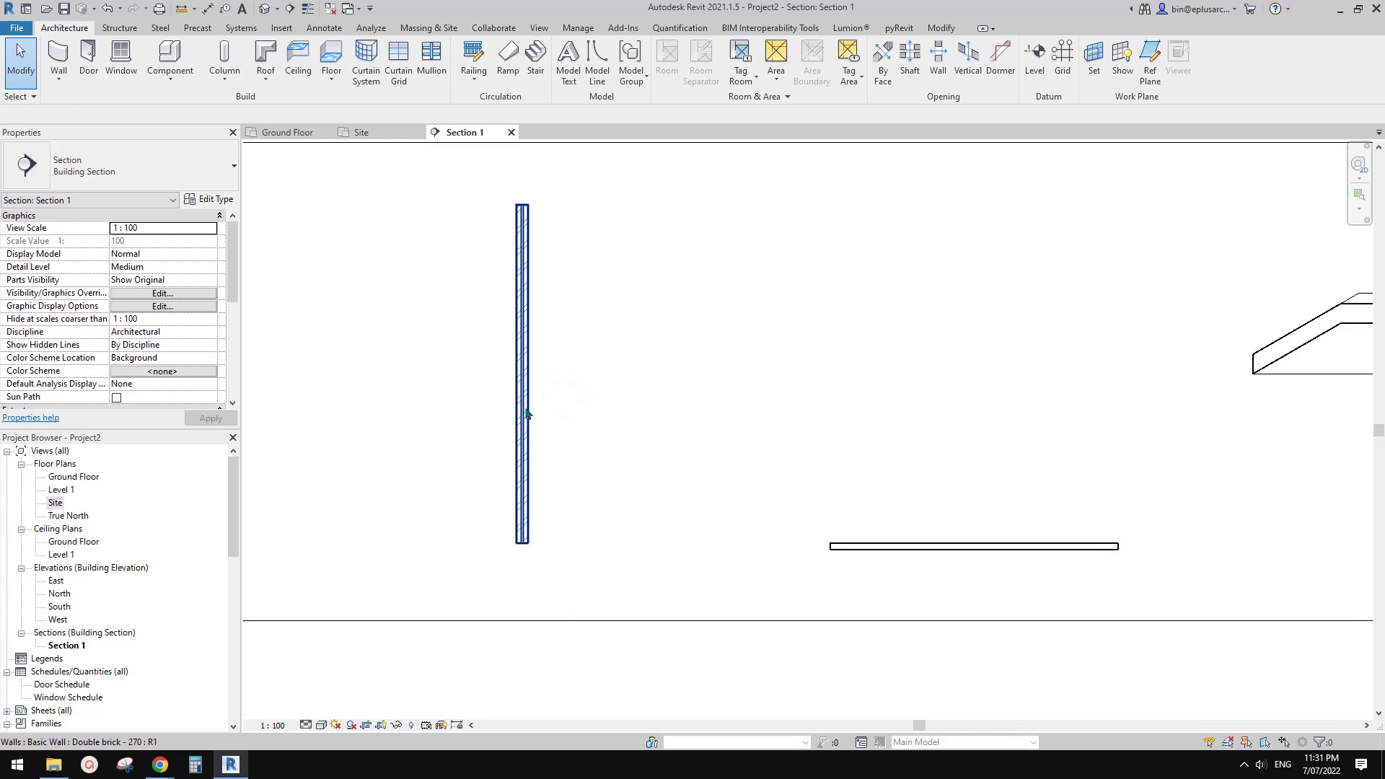
pyautogui.click(306, 725)
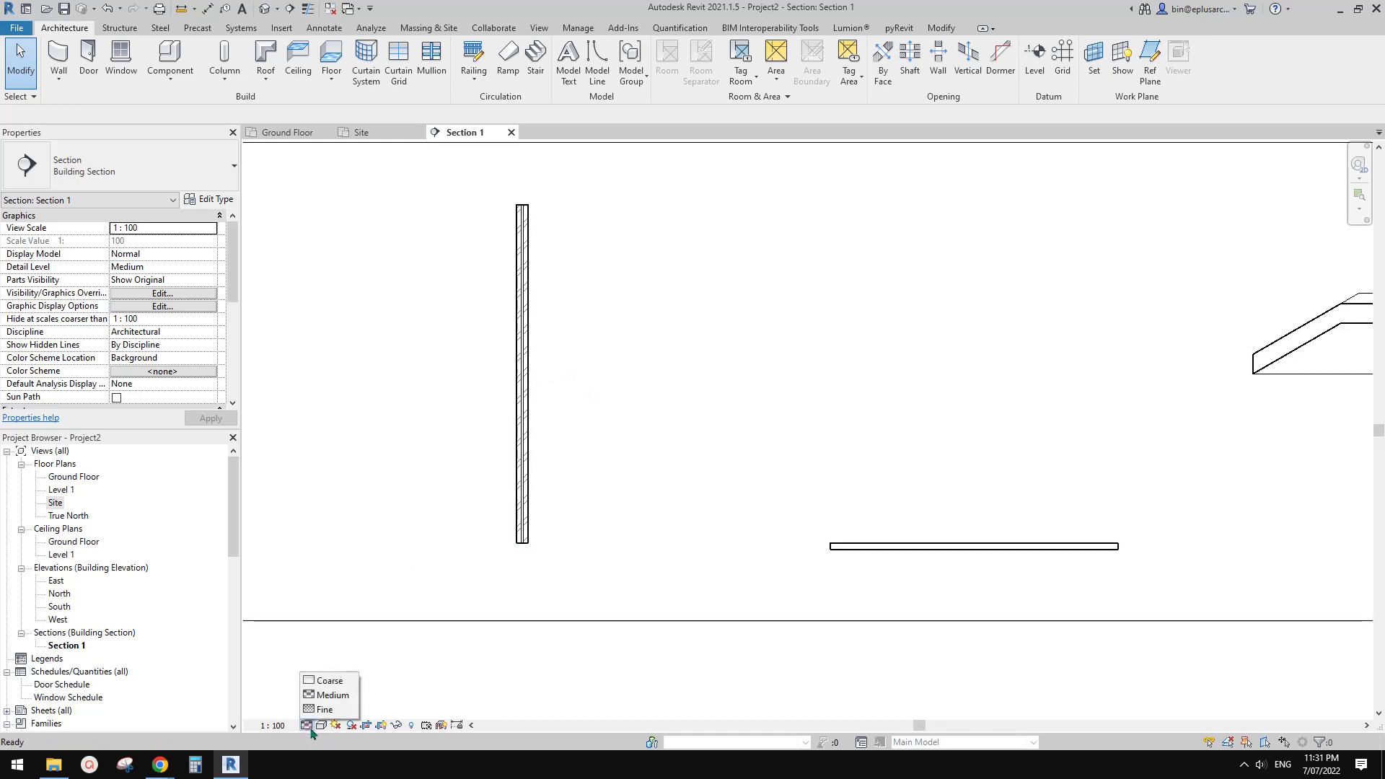
pyautogui.click(323, 681)
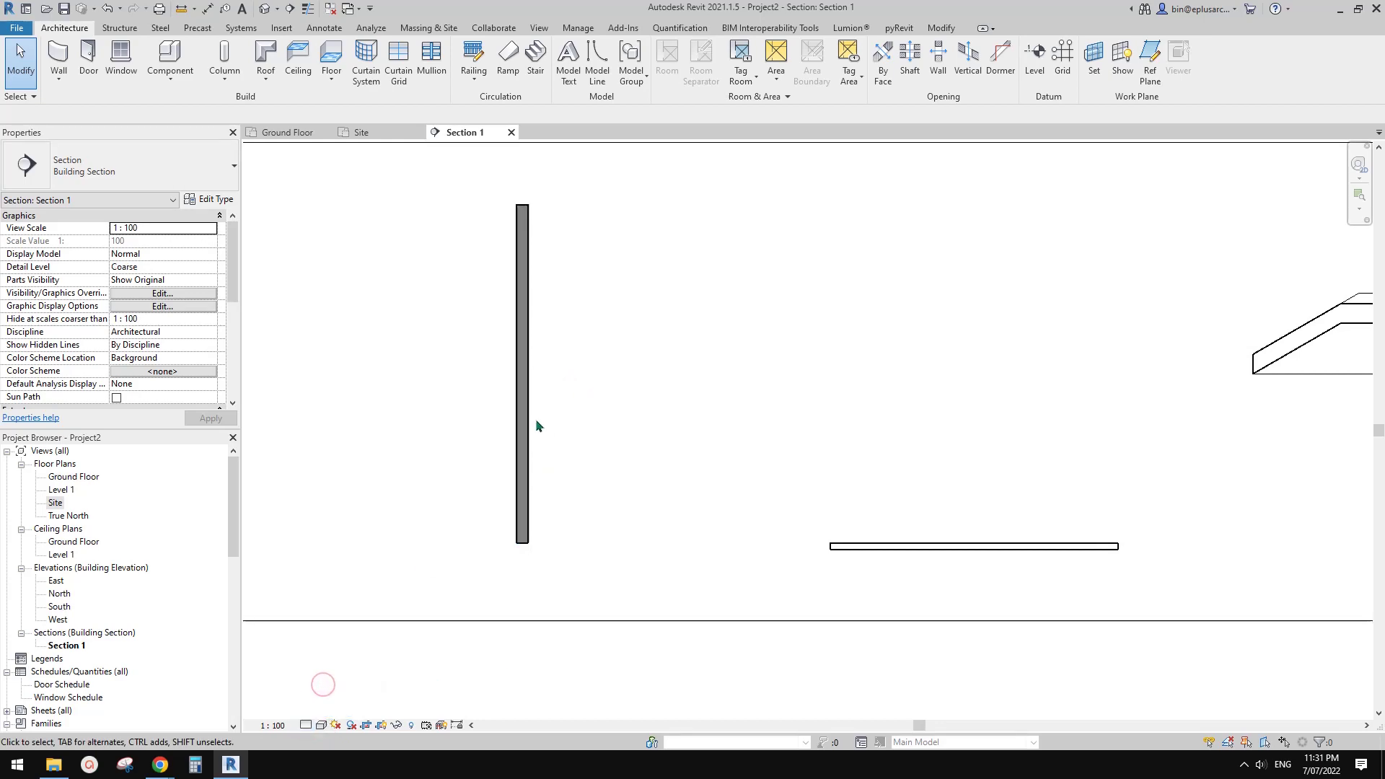
# - Inspect the coarse scale fill pattern and color in the cut wall's type properties, and close them without changes
pyautogui.scroll(2, 536, 425)
pyautogui.click(517, 424)
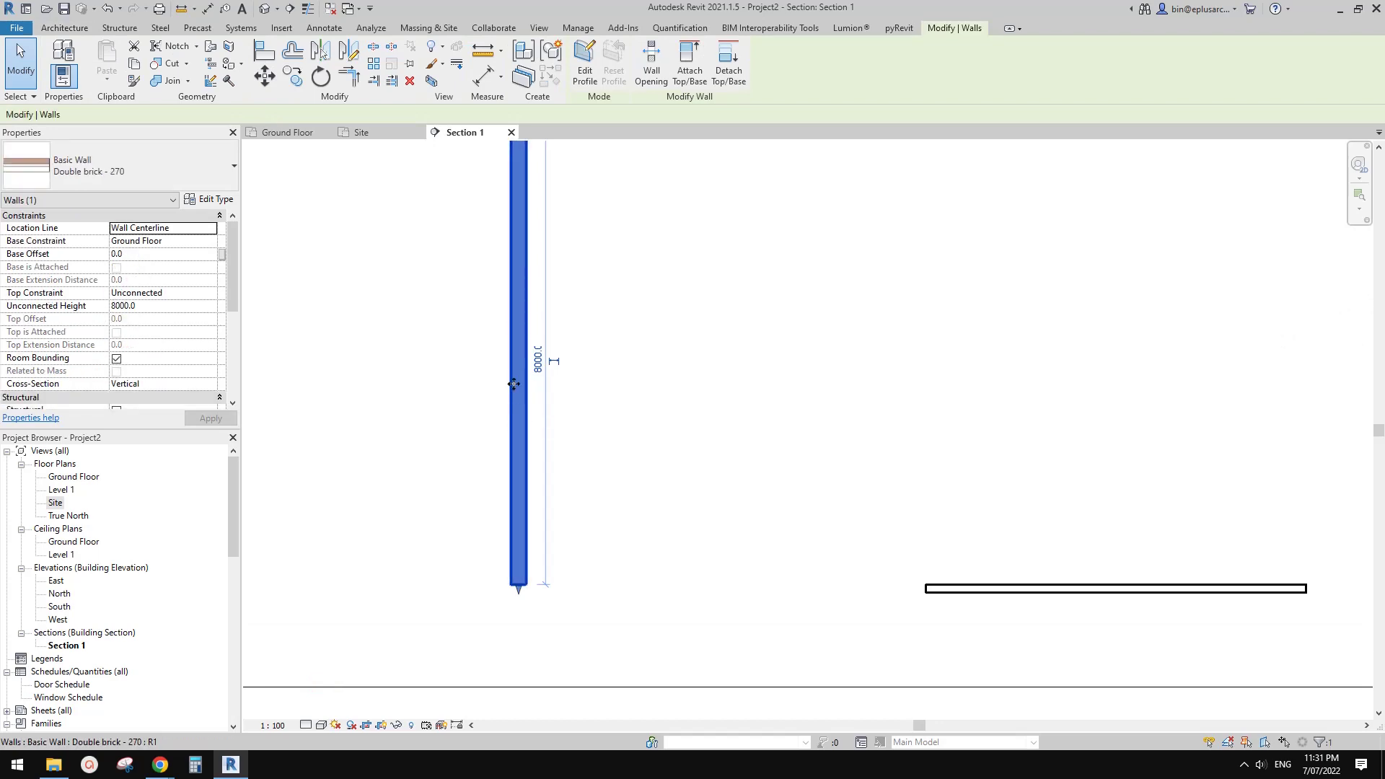
pyautogui.click(209, 200)
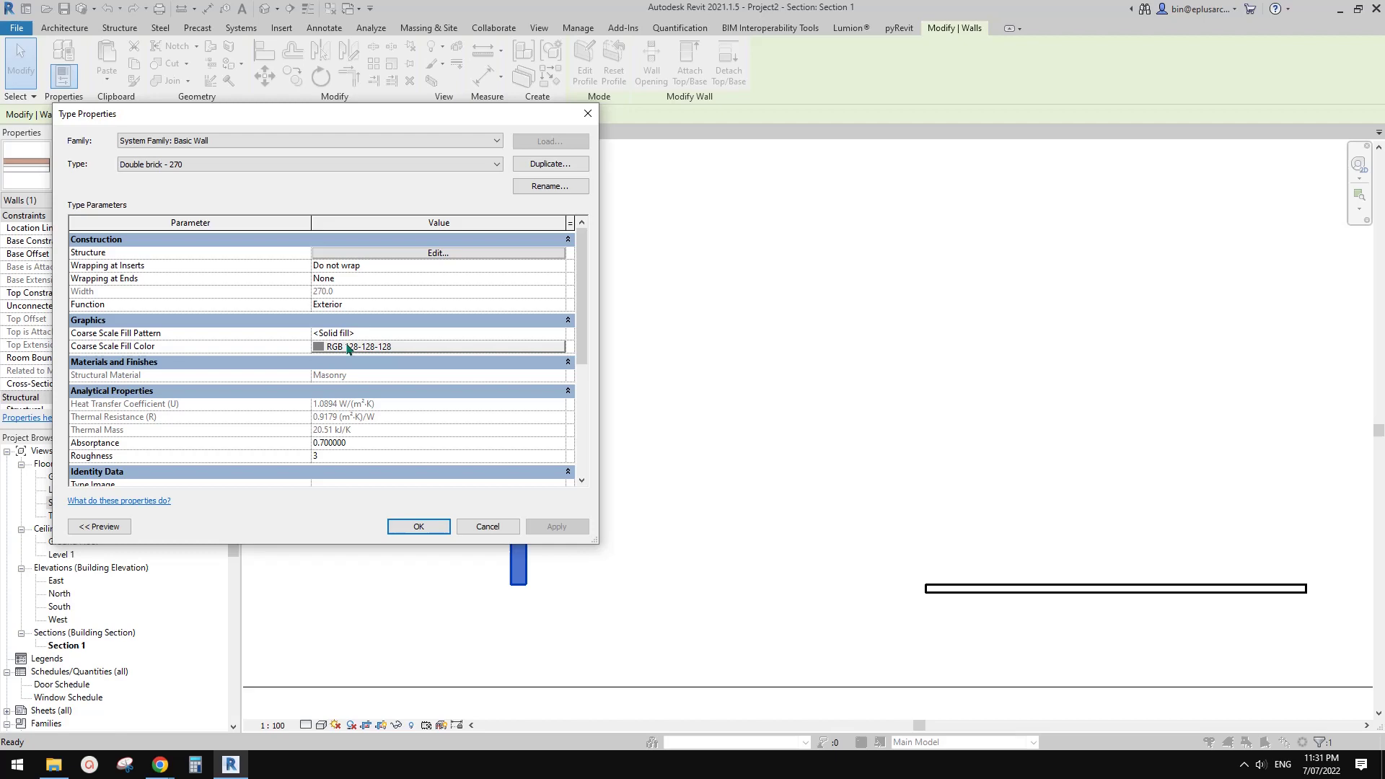
pyautogui.click(588, 116)
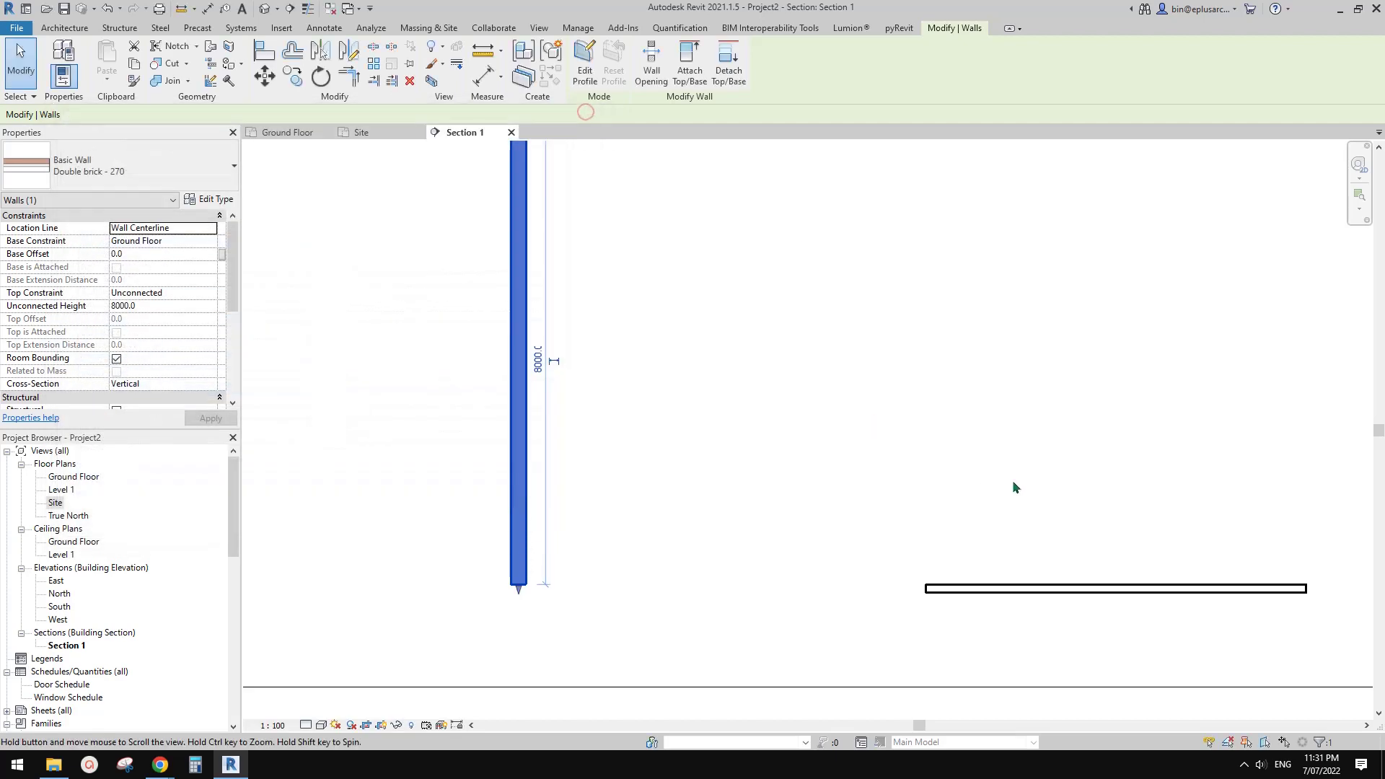
# - Set the coarse scale fill pattern of the cut floor's type to solid fill
pyautogui.moveTo(1012, 479); pyautogui.dragTo(737, 399, button='middle')
pyautogui.moveTo(938, 459); pyautogui.dragTo(905, 467, button='middle')
pyautogui.click(902, 476)
pyautogui.moveTo(887, 513); pyautogui.dragTo(834, 520, button='middle')
pyautogui.click(811, 532)
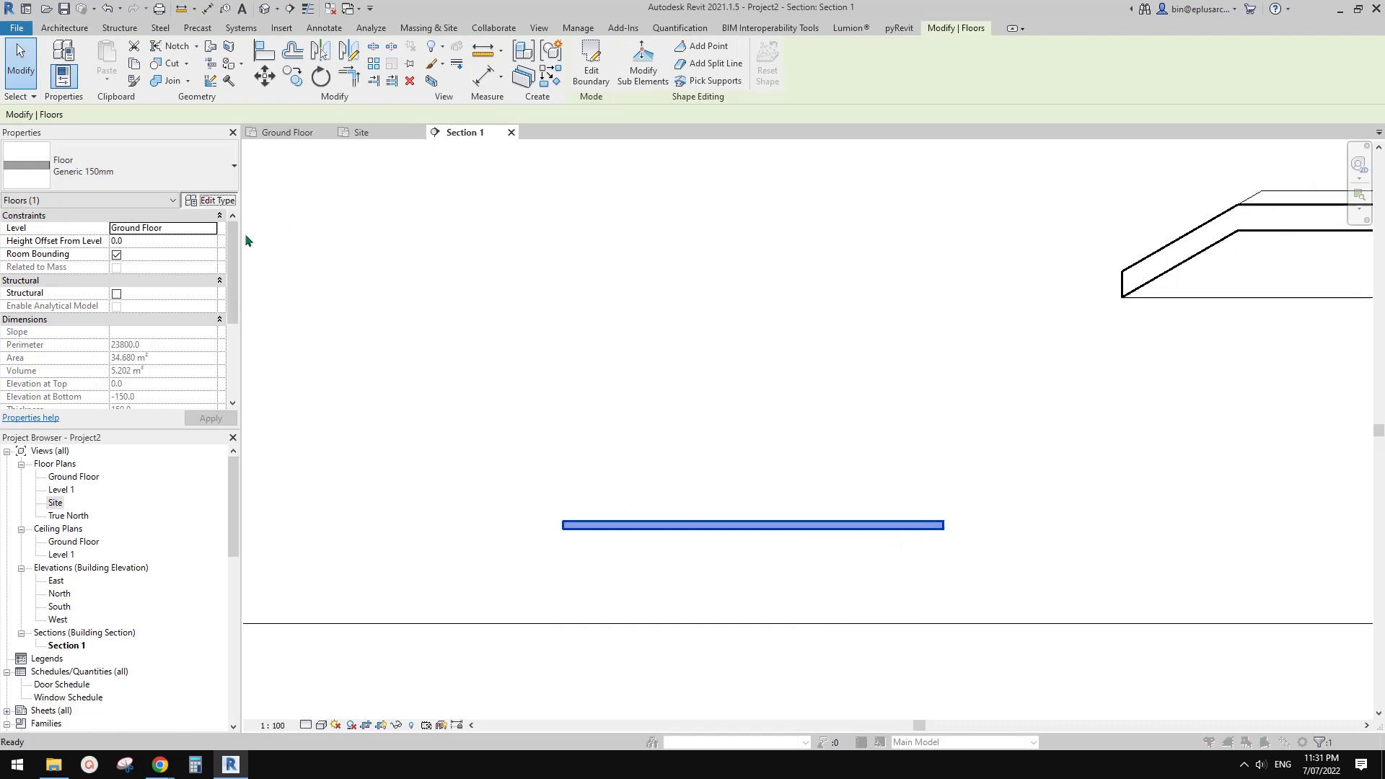
pyautogui.click(210, 199)
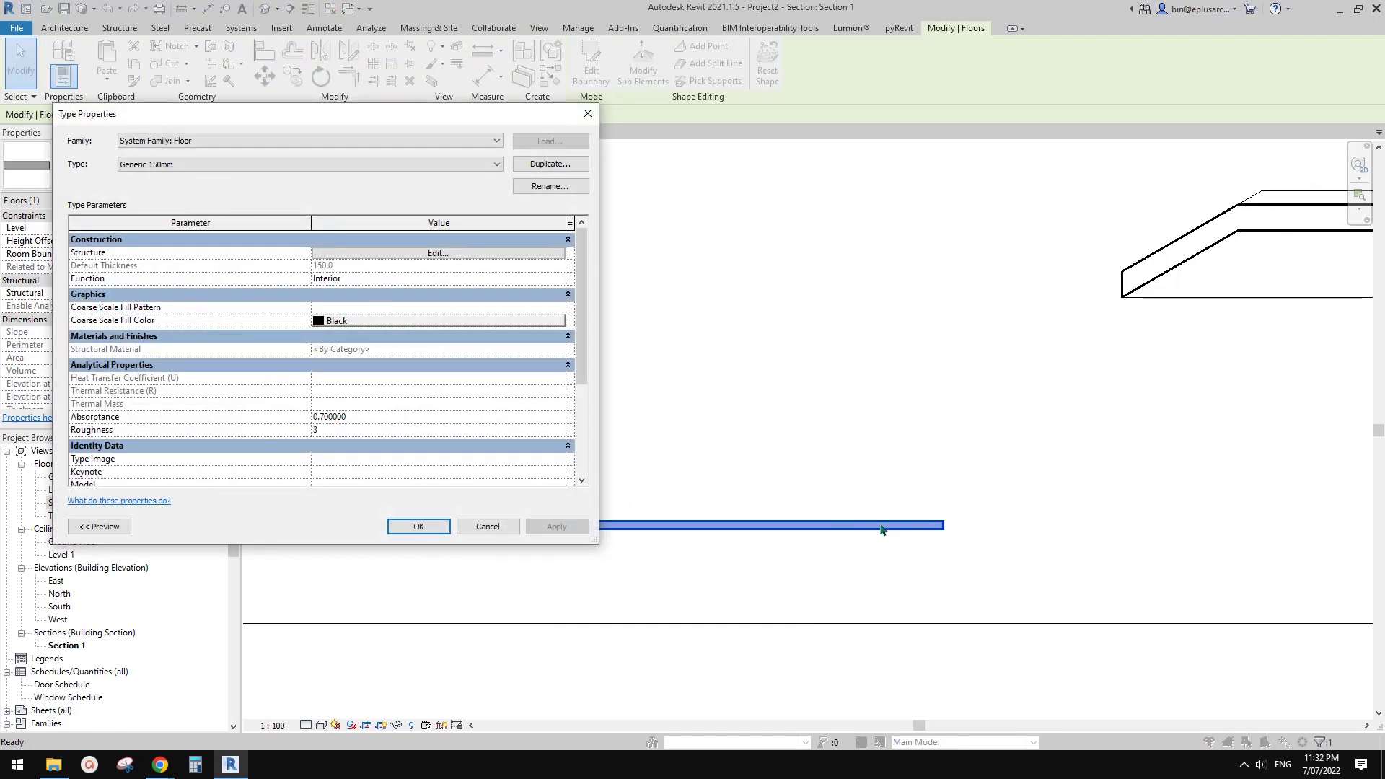
pyautogui.click(555, 308)
pyautogui.click(560, 307)
pyautogui.click(576, 320)
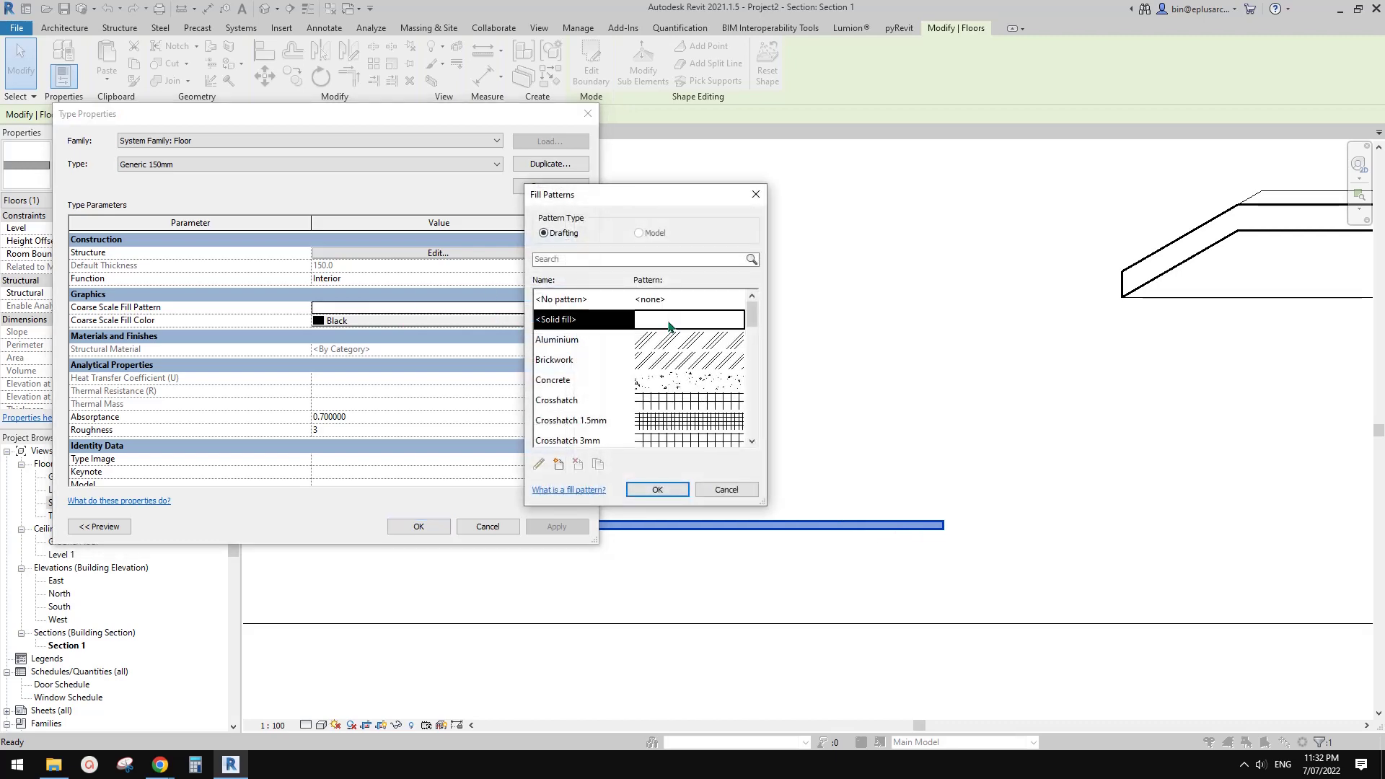
pyautogui.click(653, 489)
pyautogui.click(431, 525)
pyautogui.click(694, 470)
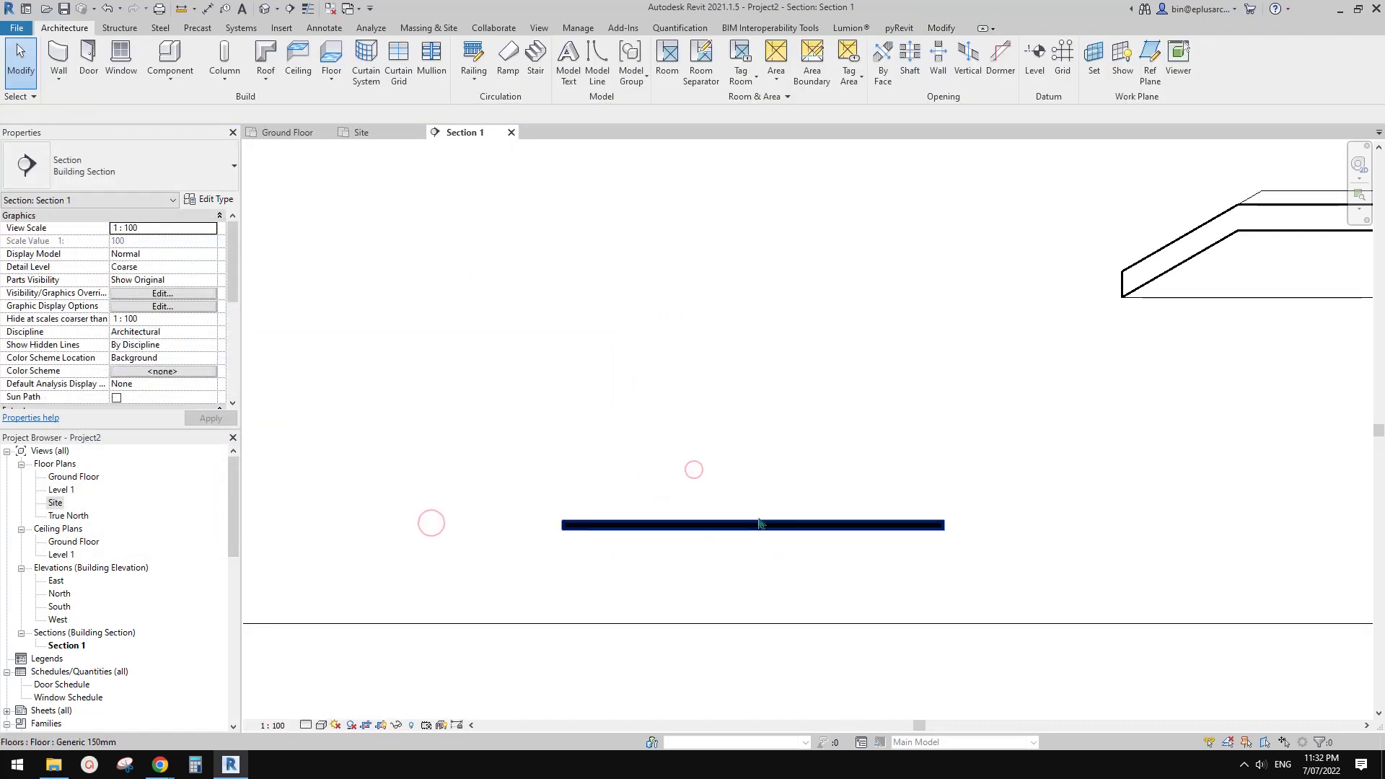
# - Check the coarse scale fill pattern and color in the floor's type properties, and close them without changes
pyautogui.click(217, 201)
pyautogui.press('Escape')
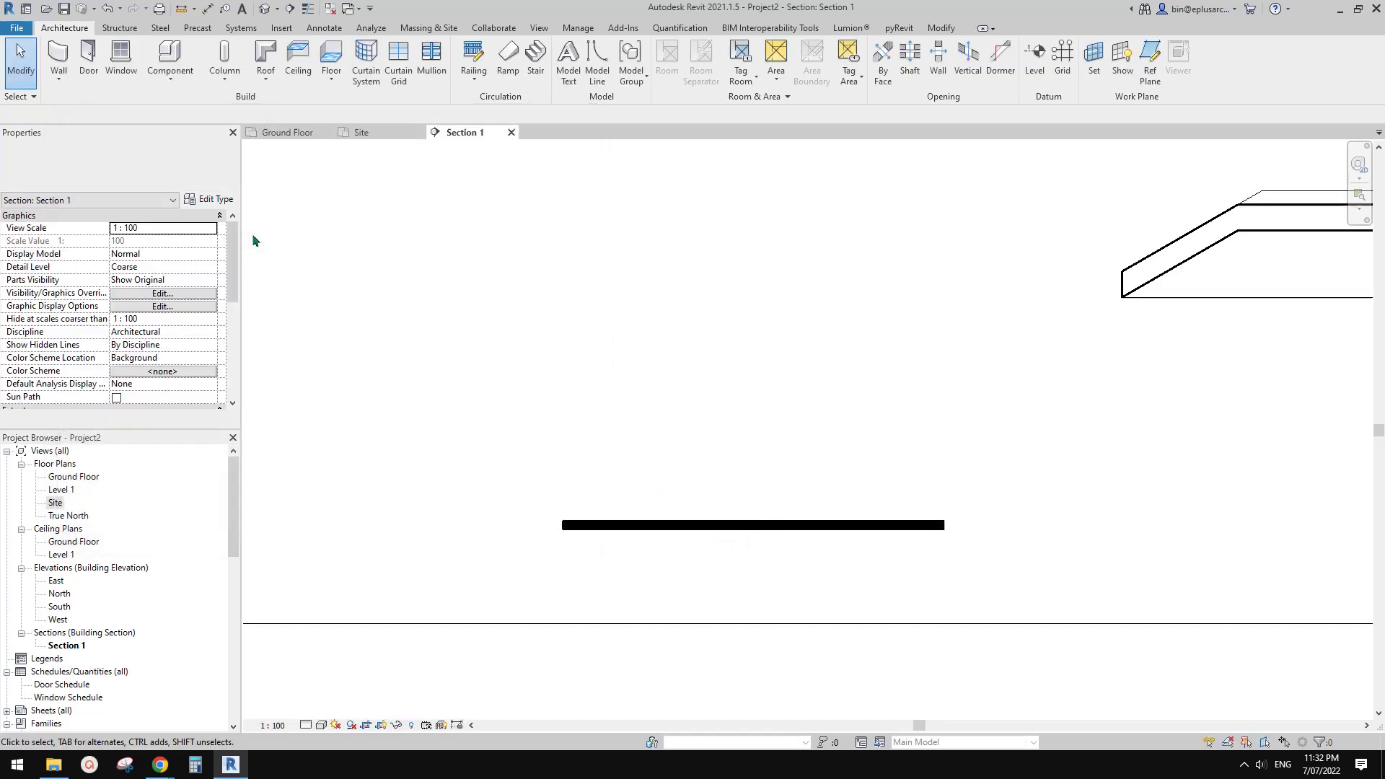
pyautogui.click(216, 195)
pyautogui.press('Escape')
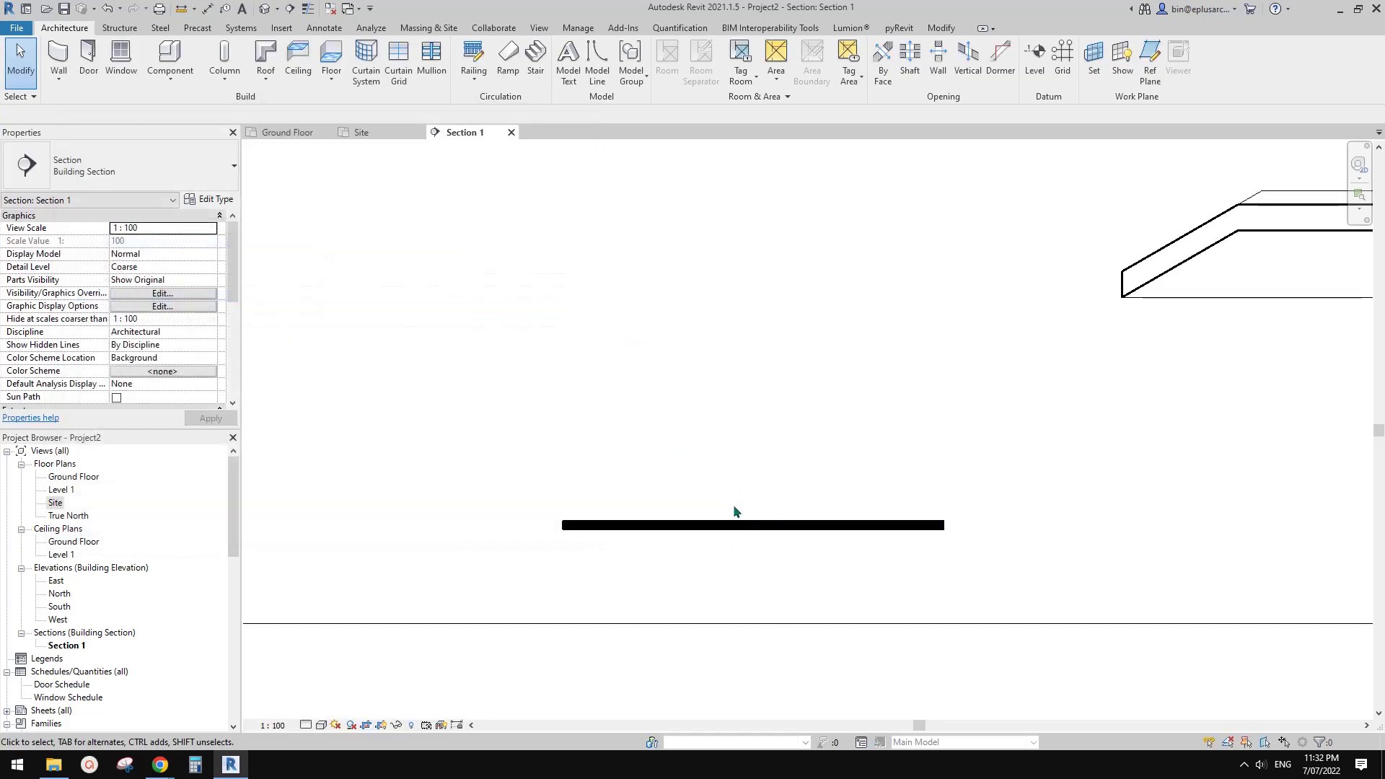
pyautogui.click(733, 524)
pyautogui.click(210, 200)
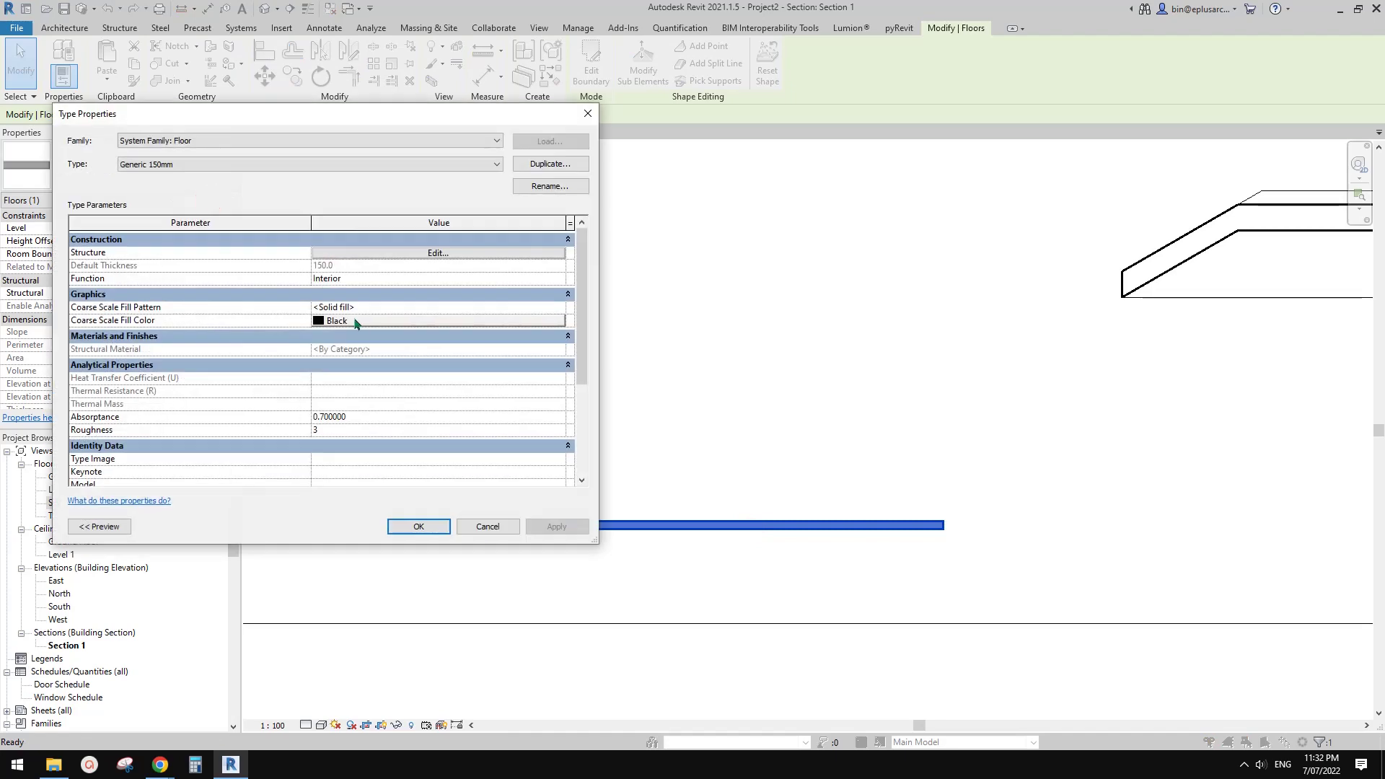
pyautogui.click(588, 114)
# - Move the floor over to the base of the wall so that its end meets the wall
pyautogui.scroll(-1, 689, 269)
pyautogui.moveTo(710, 307); pyautogui.dragTo(818, 325, button='middle')
pyautogui.scroll(-1, 815, 364)
pyautogui.moveTo(831, 428); pyautogui.dragTo(817, 448, button='middle')
pyautogui.press('Escape')
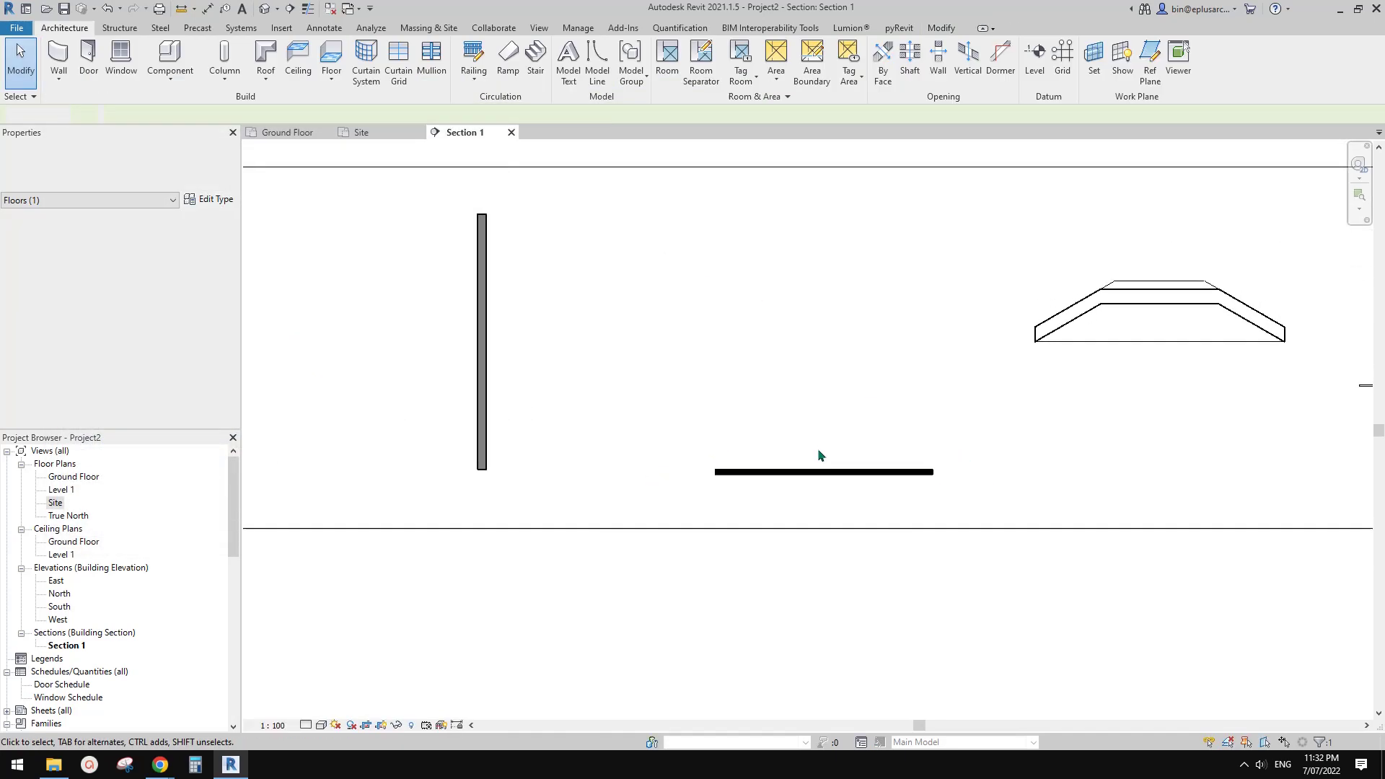
pyautogui.moveTo(765, 479); pyautogui.dragTo(578, 469)
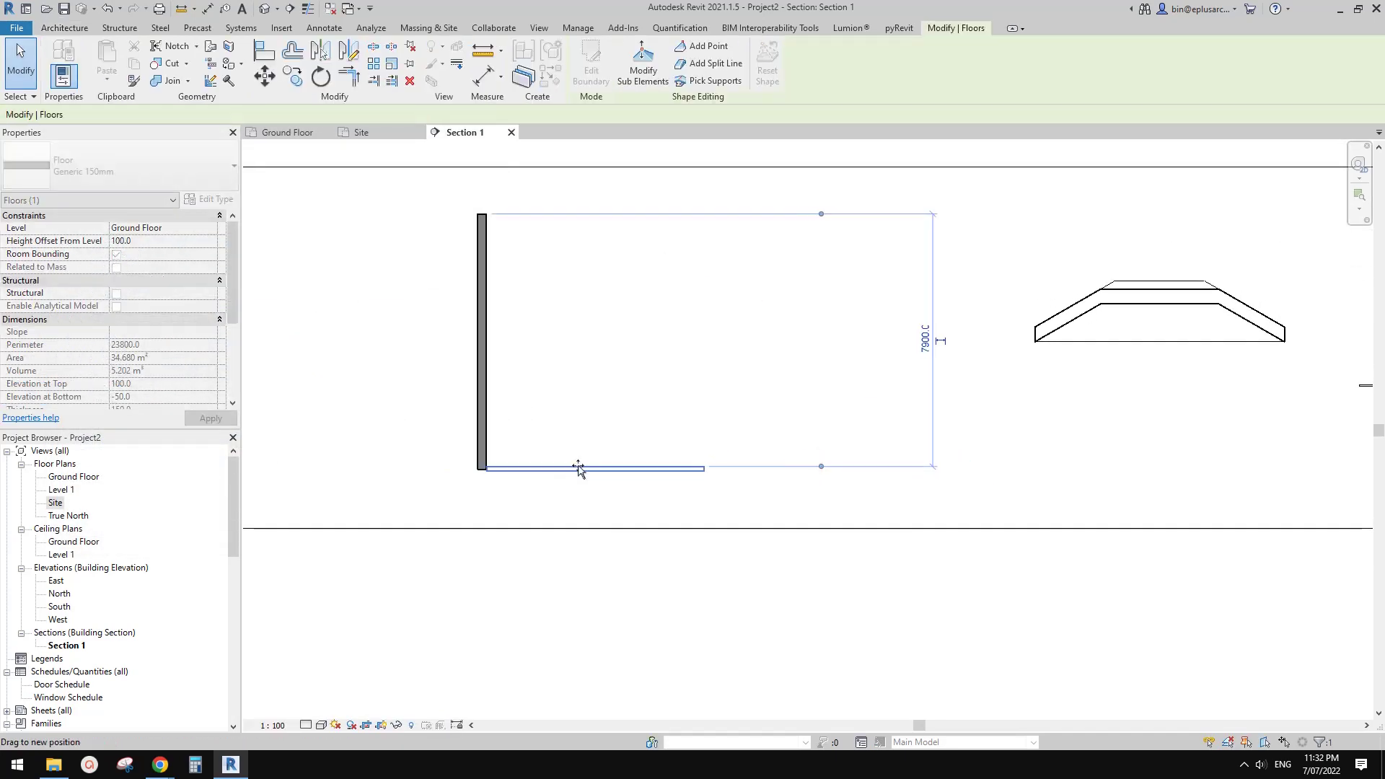
# - Copy the wall to the opposite end of the floor
pyautogui.click(487, 338)
pyautogui.press('c')
pyautogui.press('o')
pyautogui.click(482, 337)
pyautogui.click(705, 359)
pyautogui.press('Escape')
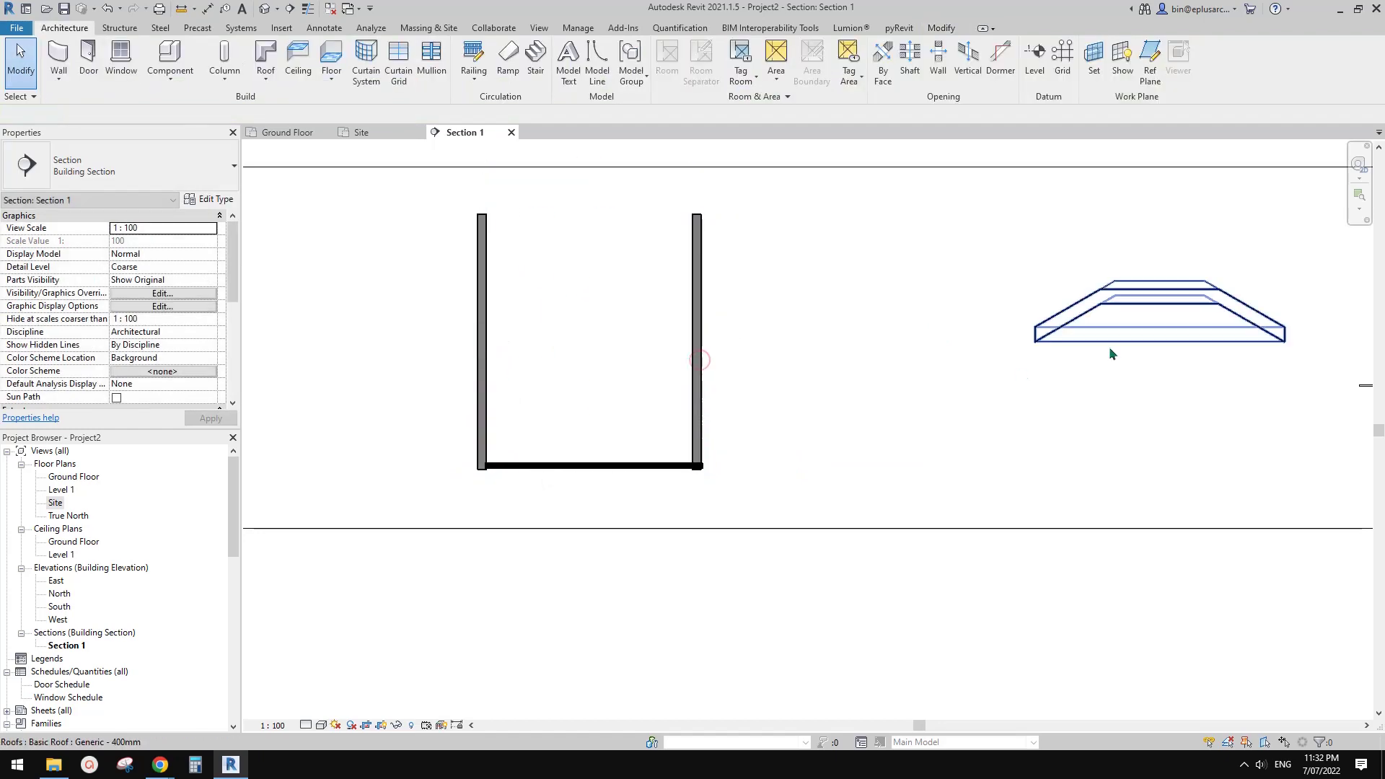
# - Move the roof on top of the two walls, and place the ceiling between the walls just below the roof
pyautogui.moveTo(1131, 308); pyautogui.dragTo(588, 195)
pyautogui.moveTo(1351, 401); pyautogui.dragTo(1189, 431, button='middle')
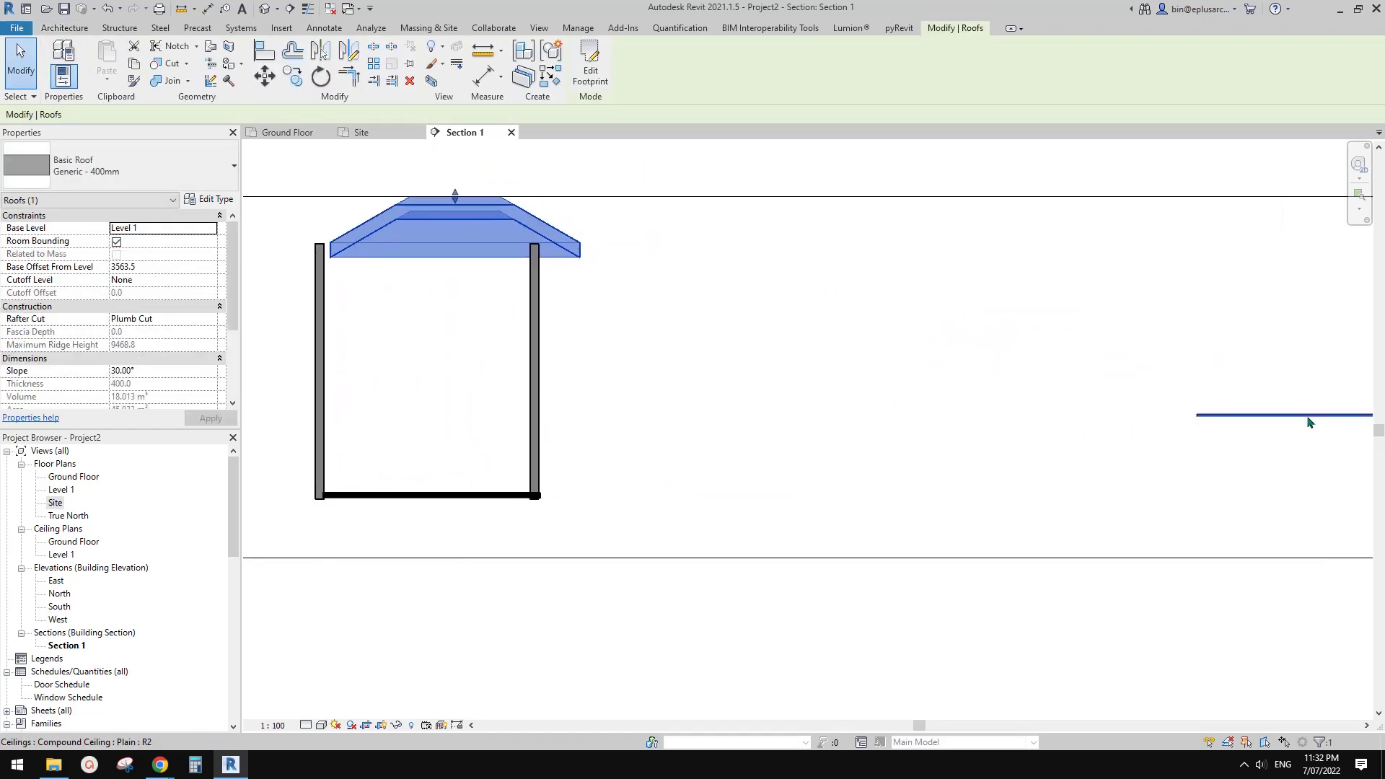
pyautogui.moveTo(1308, 415); pyautogui.dragTo(451, 306)
pyautogui.scroll(5, 451, 306)
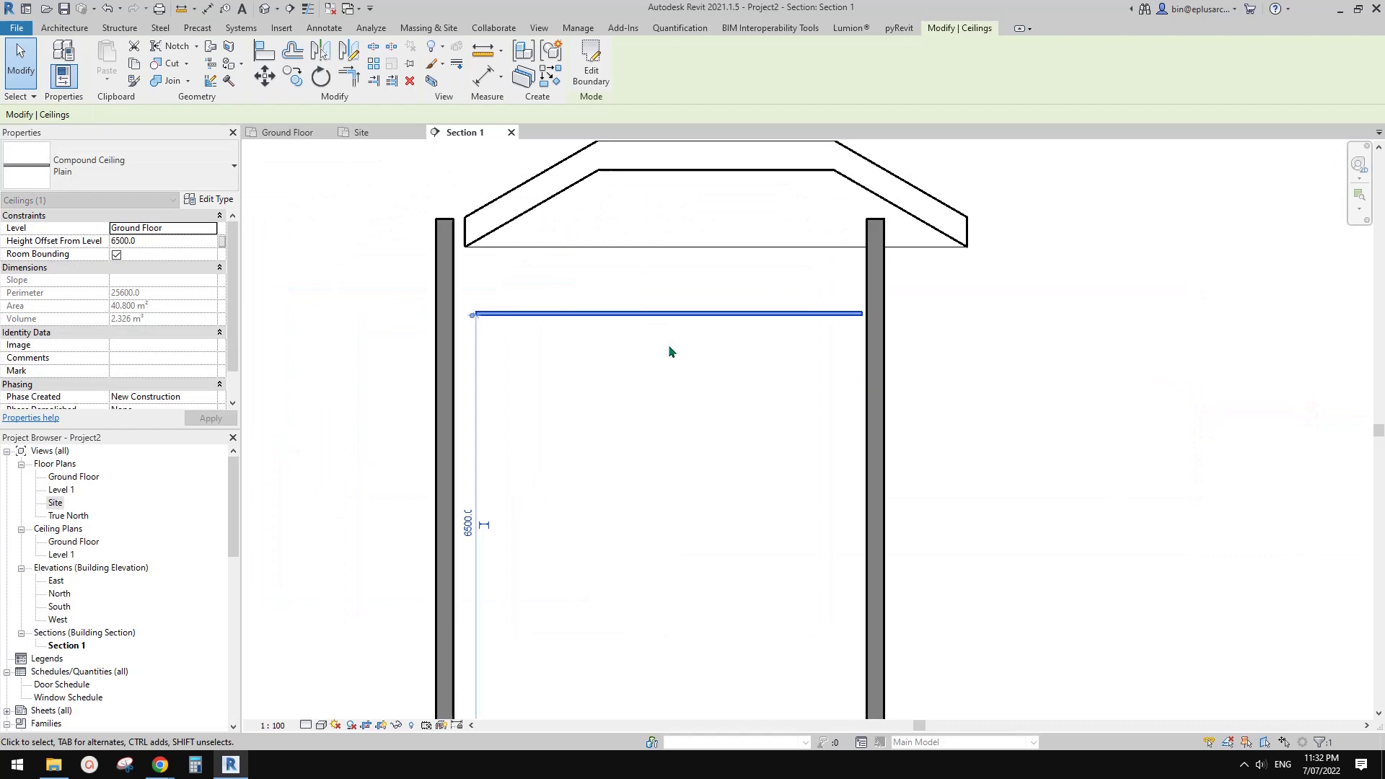
pyautogui.click(713, 344)
# - Set the coarse scale fill color of the floor's type to gray, RGB 128-128-128
pyautogui.click(607, 665)
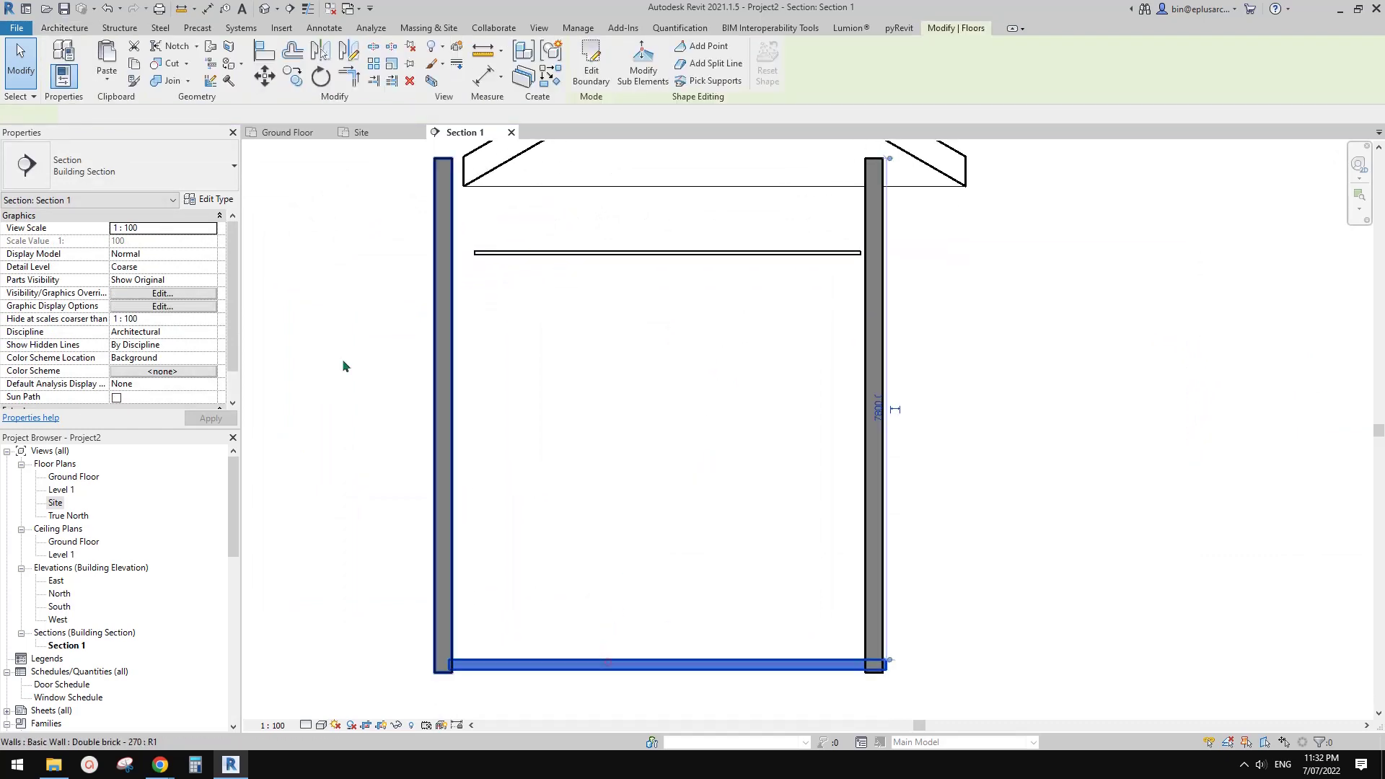
pyautogui.click(207, 199)
pyautogui.click(388, 322)
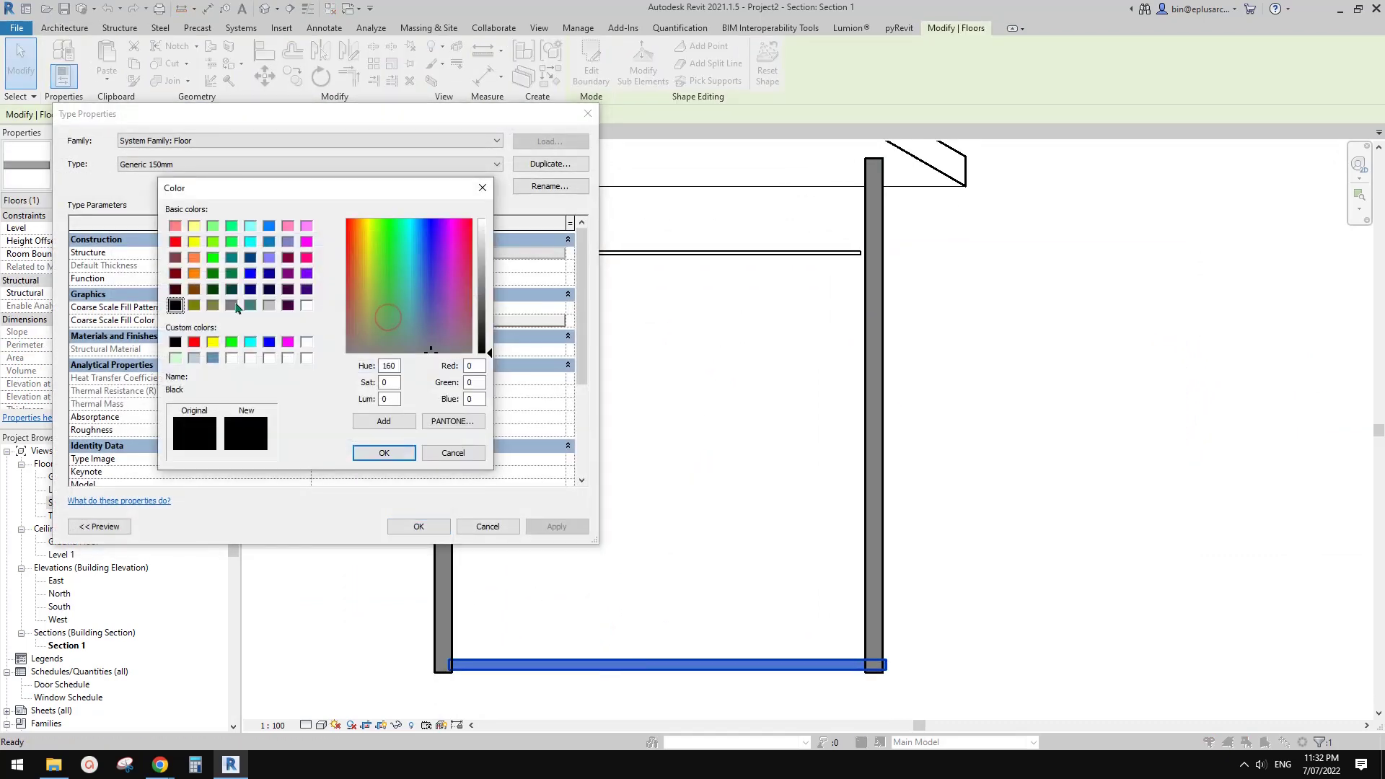
pyautogui.click(233, 305)
pyautogui.click(392, 452)
pyautogui.click(424, 536)
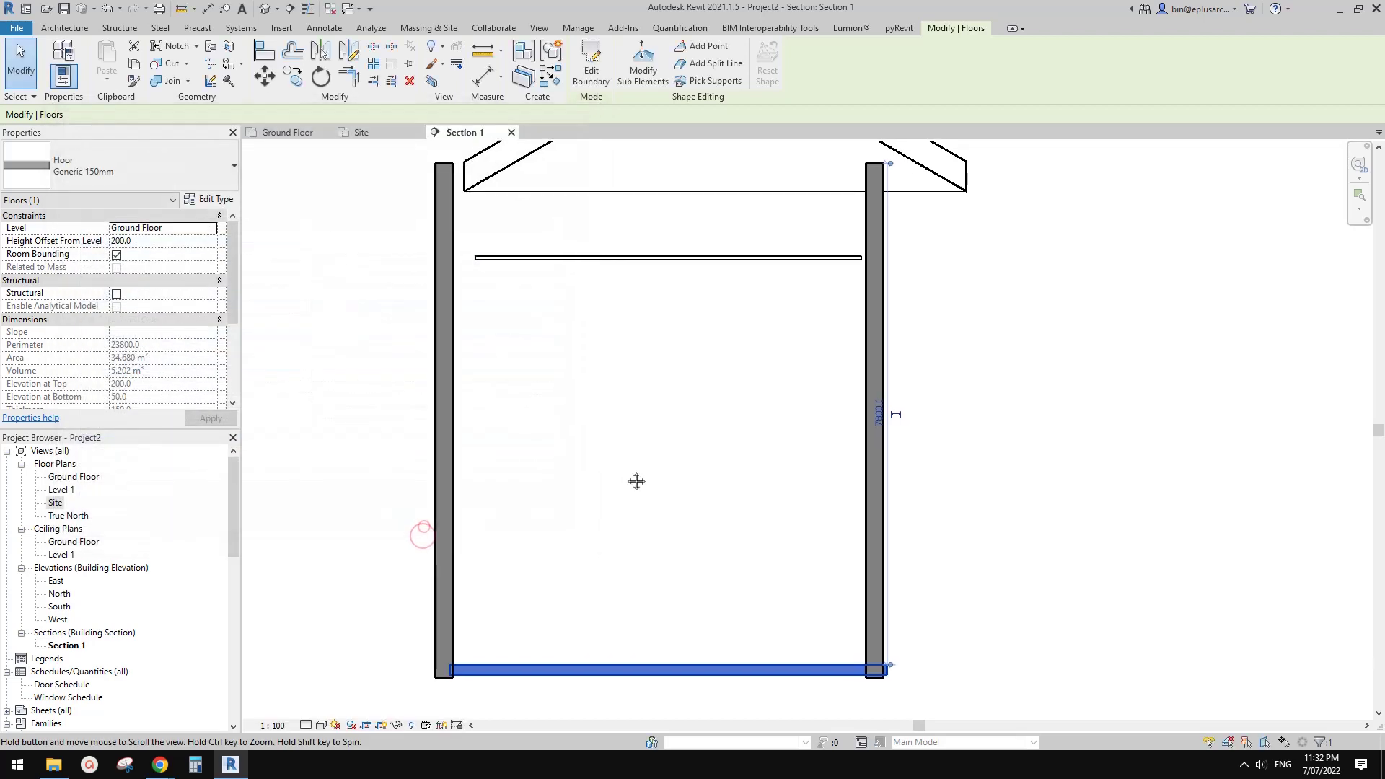
pyautogui.click(638, 479)
# - Set the roof type's coarse scale fill pattern to solid fill and its color to gray, RGB 128-128-128
pyautogui.click(580, 256)
pyautogui.click(481, 169)
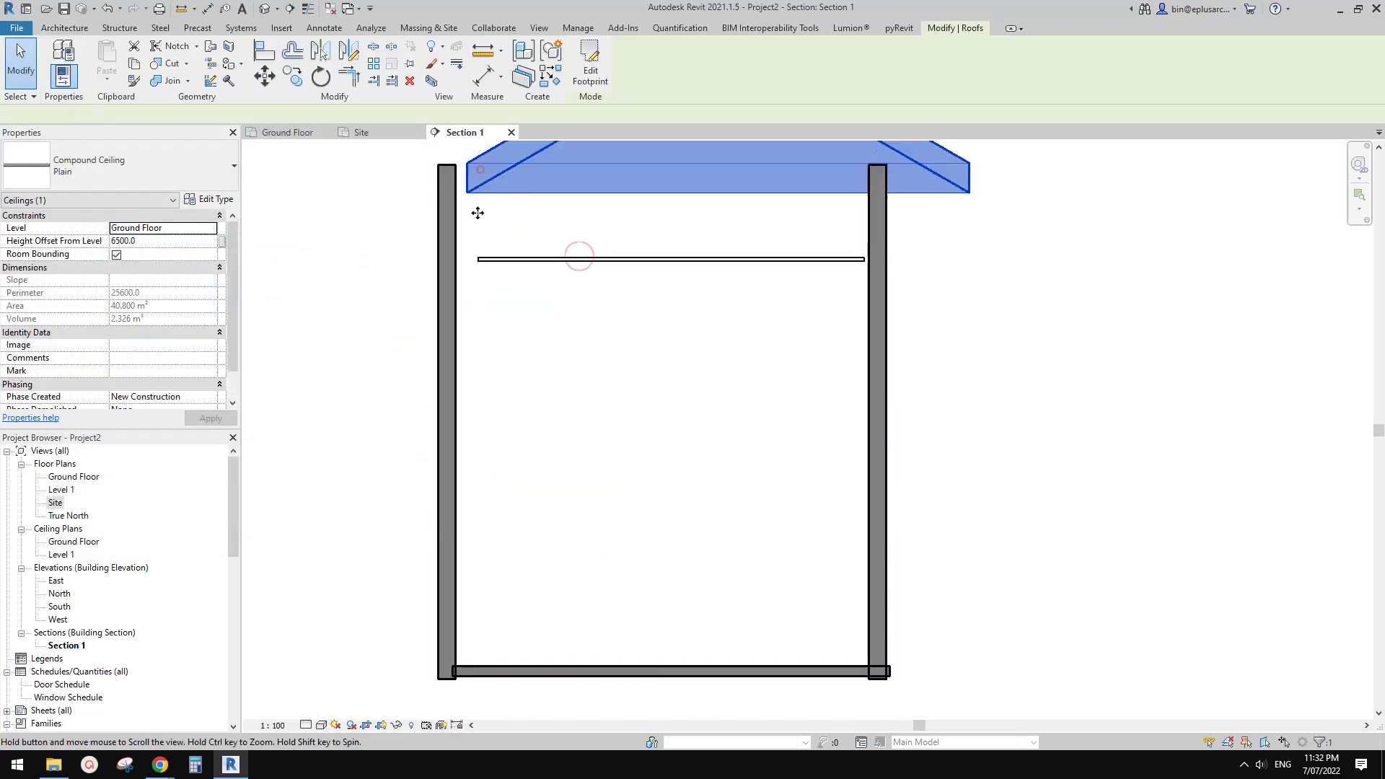
pyautogui.click(210, 200)
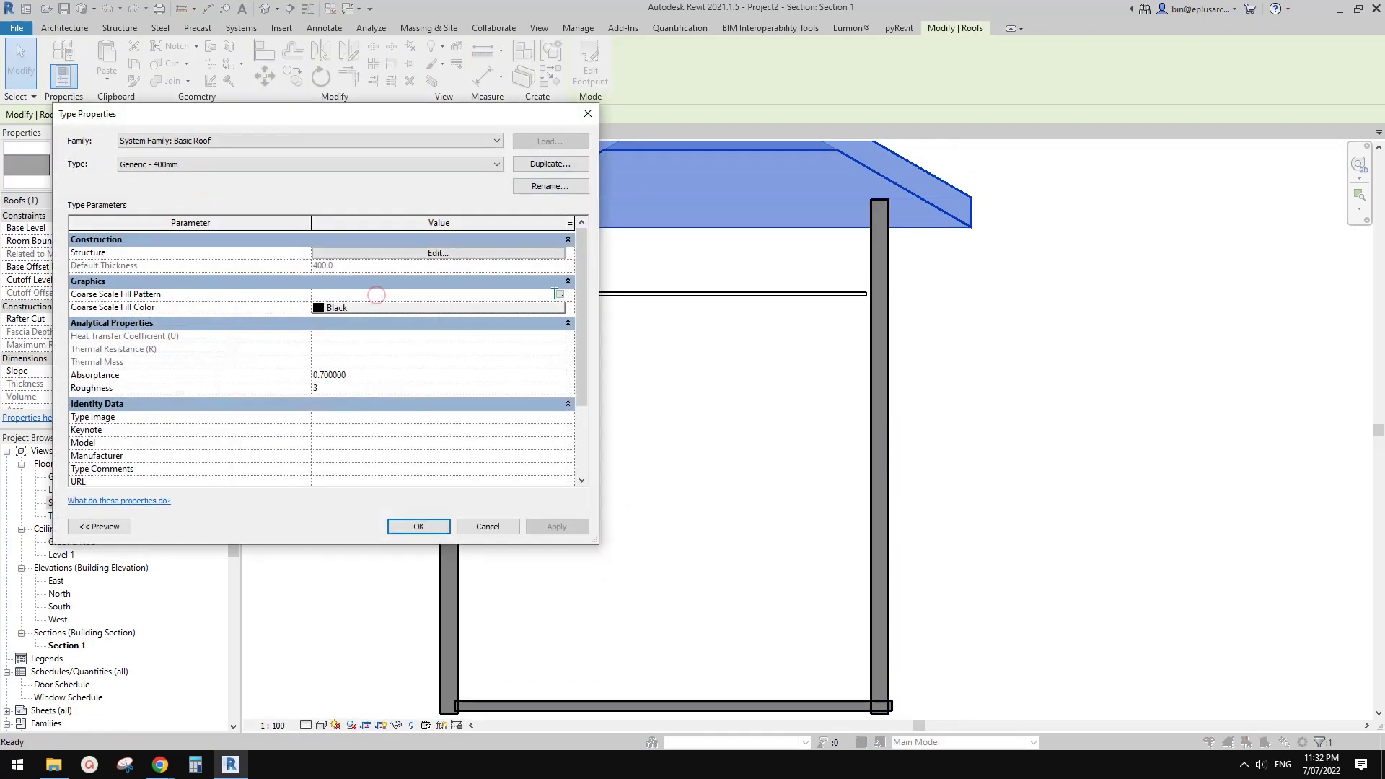
pyautogui.click(560, 294)
pyautogui.click(645, 317)
pyautogui.click(627, 489)
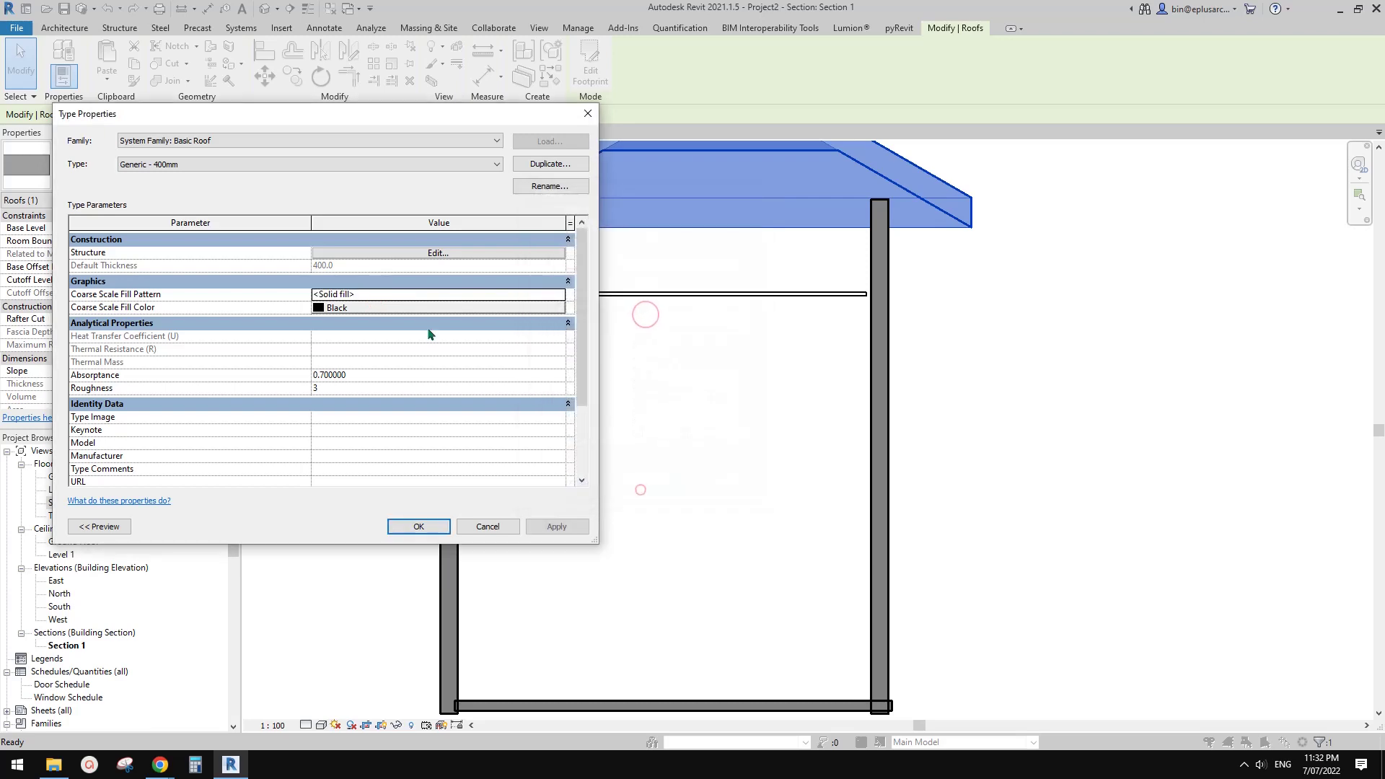
pyautogui.click(335, 308)
pyautogui.click(231, 306)
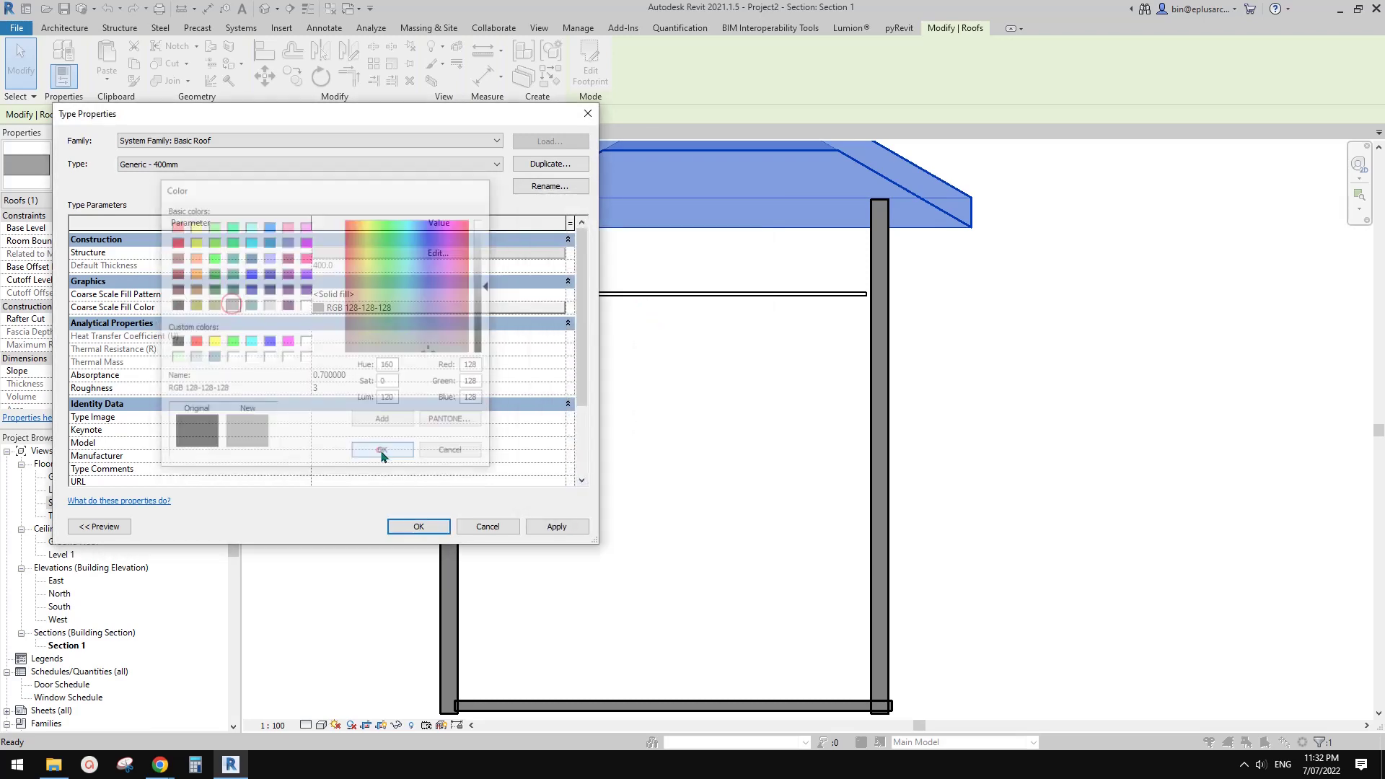
pyautogui.click(384, 453)
pyautogui.click(419, 526)
pyautogui.moveTo(632, 355); pyautogui.dragTo(628, 374, button='middle')
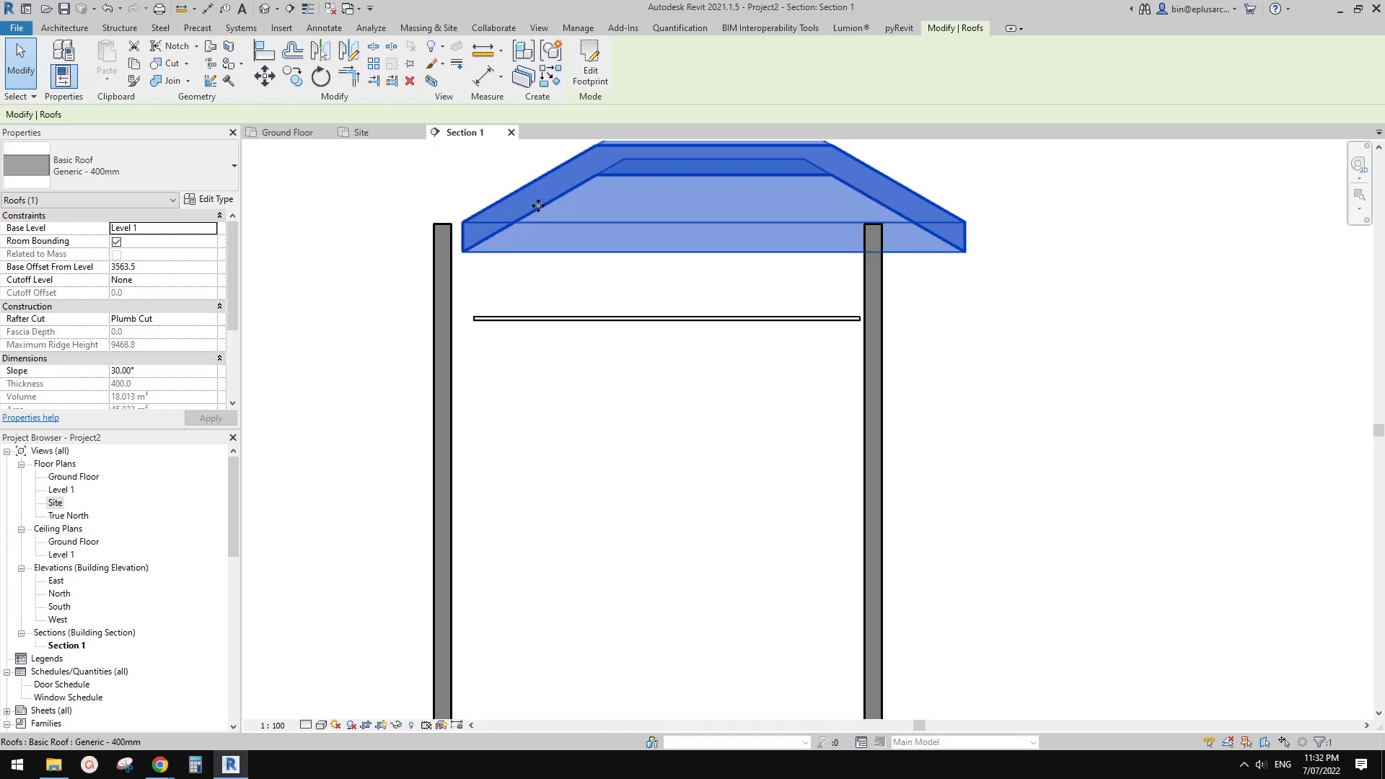
# - Move the roof so its eave overlaps the left wall, and shift the right wall outward under the opposite eave
pyautogui.moveTo(540, 205); pyautogui.dragTo(517, 213)
pyautogui.press('Escape')
pyautogui.moveTo(859, 314); pyautogui.dragTo(915, 314)
# - Give the ceiling type a solid coarse scale fill in RGB 128-128-128, and move the ceiling up so its end overlaps the left wall
pyautogui.click(681, 315)
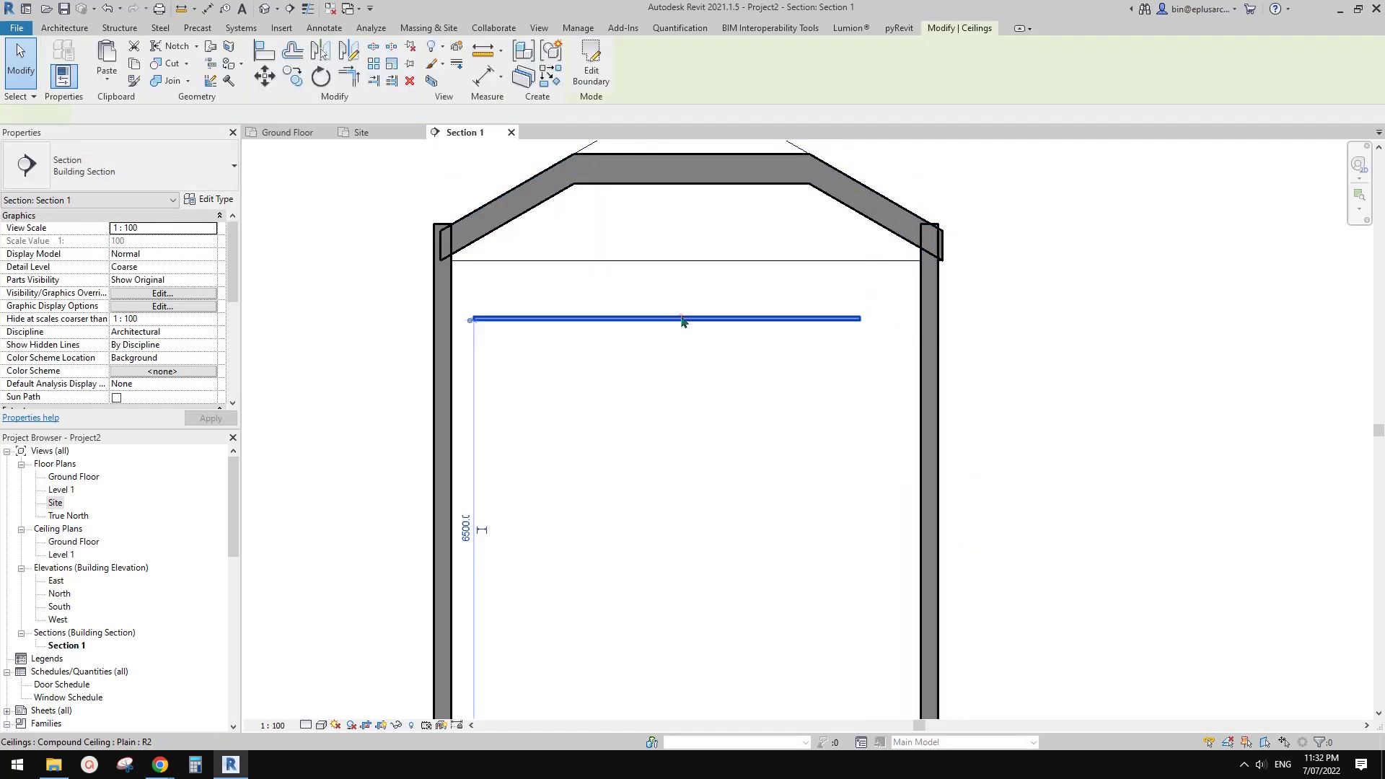
pyautogui.click(218, 195)
pyautogui.click(560, 296)
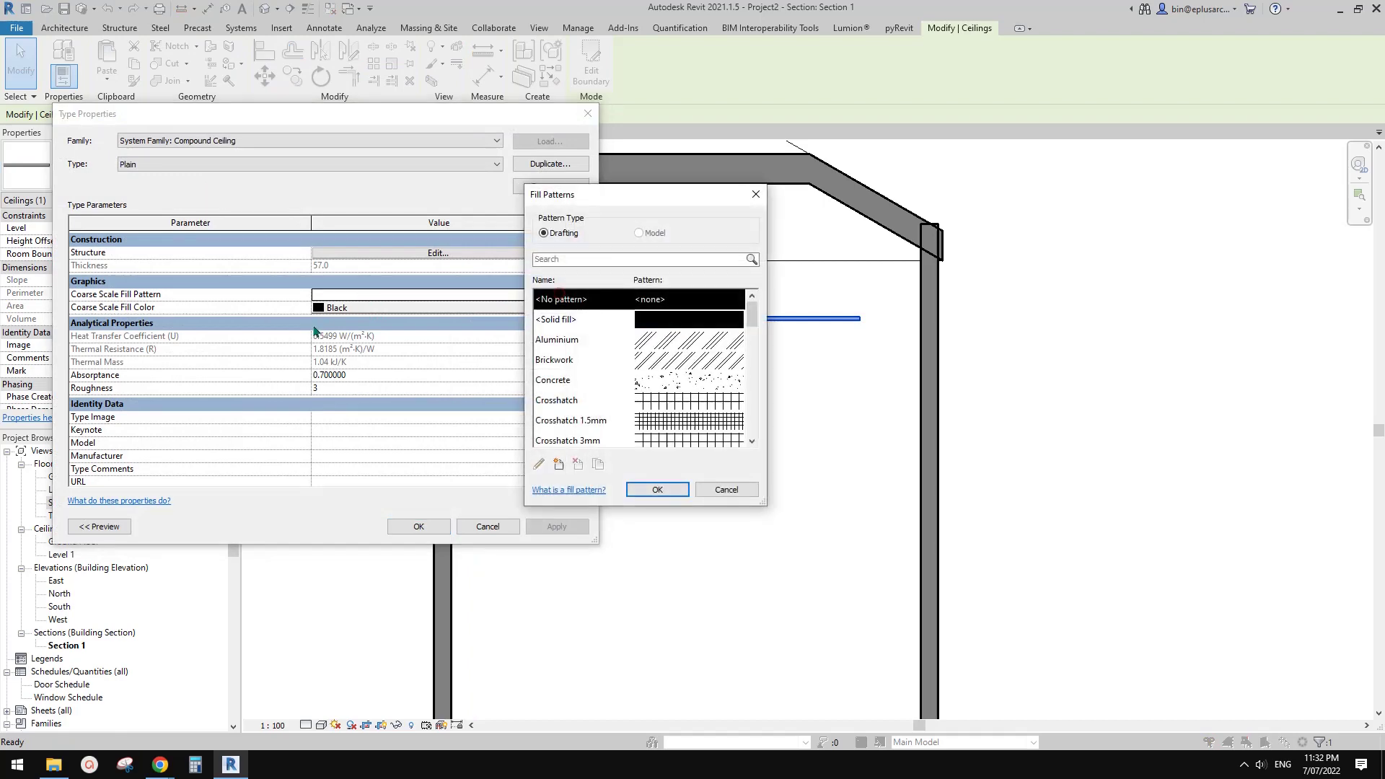
pyautogui.click(596, 325)
pyautogui.click(654, 490)
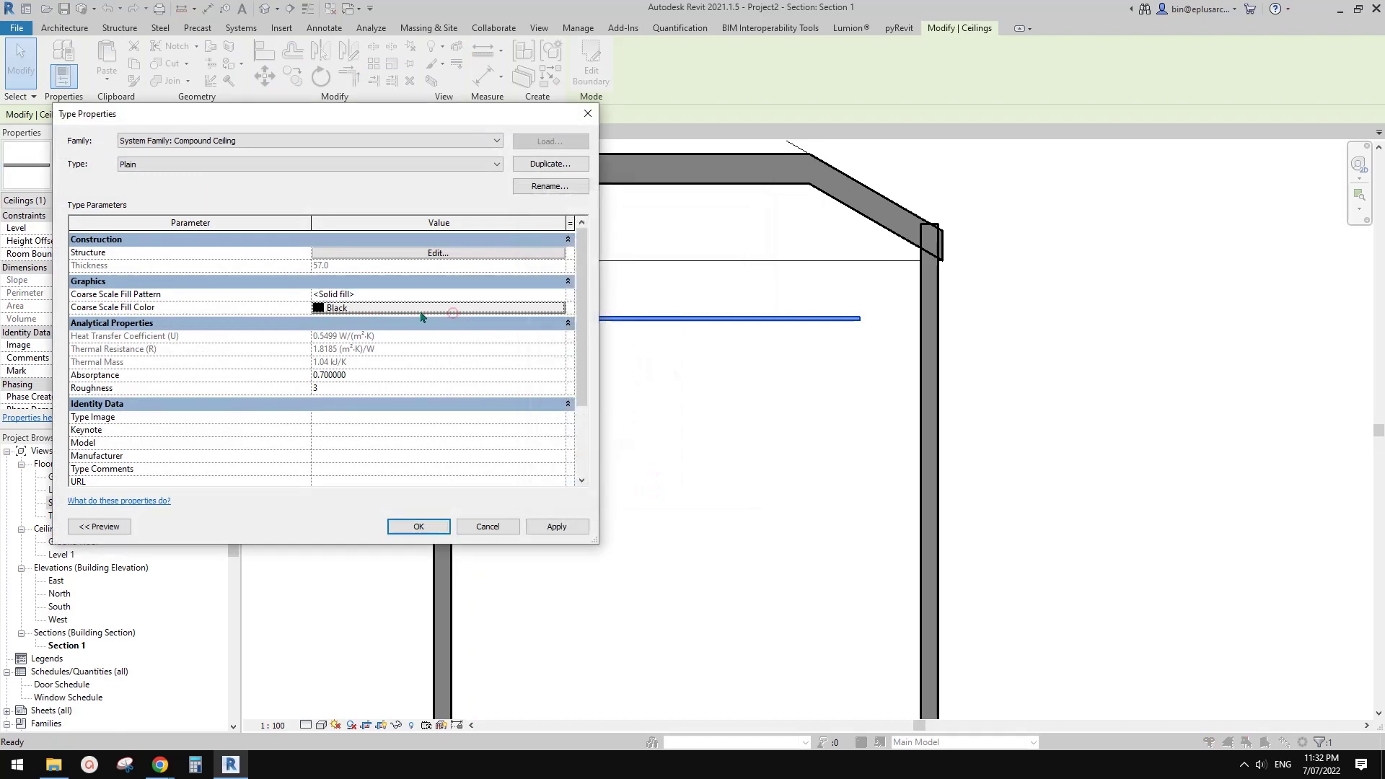
pyautogui.click(422, 310)
pyautogui.click(231, 305)
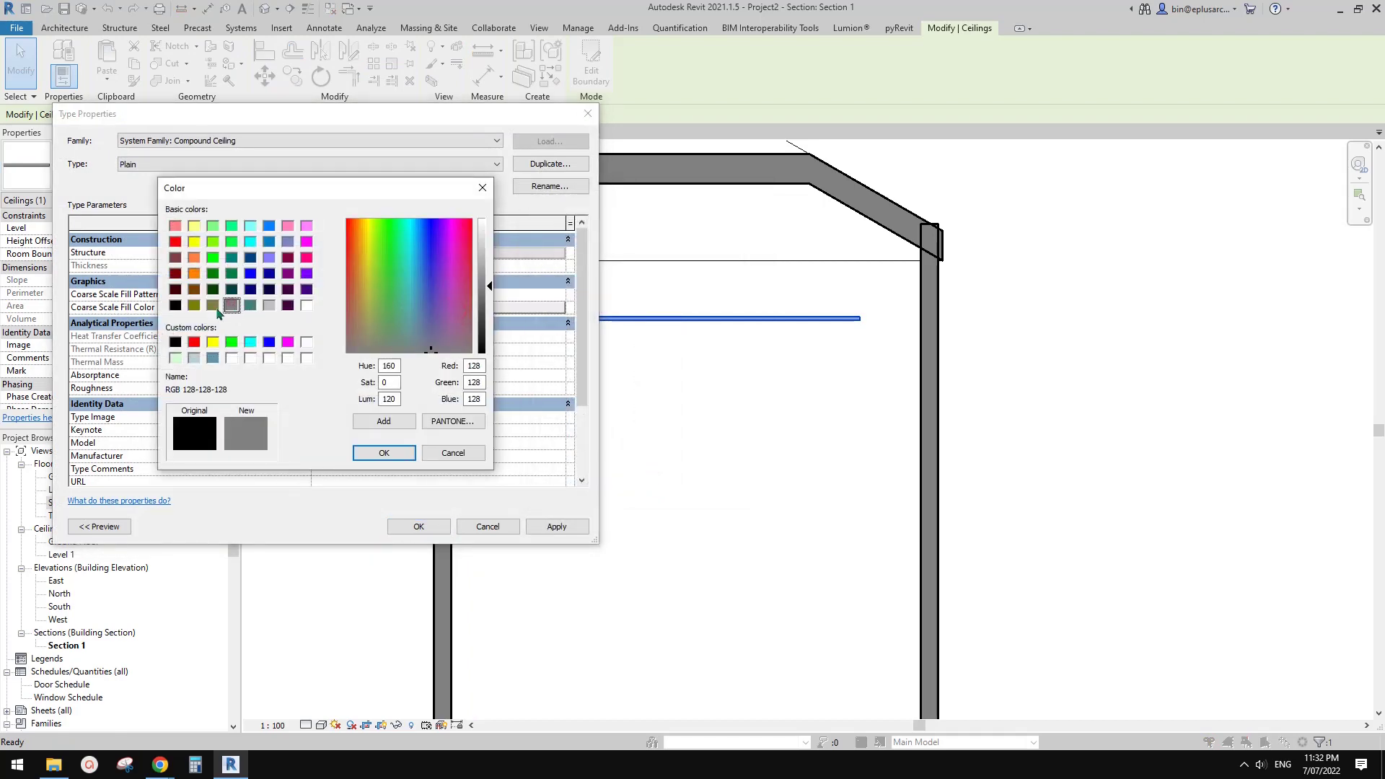
pyautogui.click(385, 453)
pyautogui.click(419, 526)
pyautogui.moveTo(518, 322); pyautogui.dragTo(478, 297)
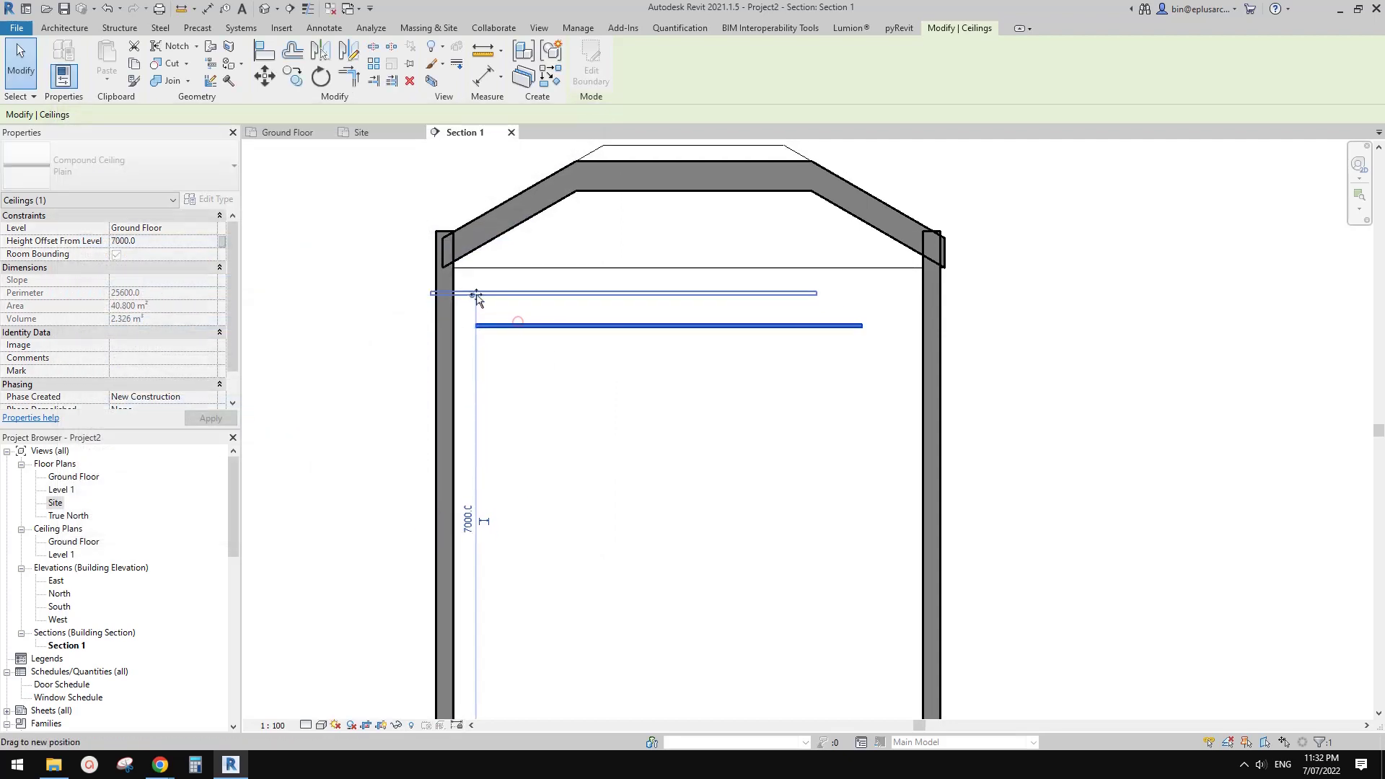
pyautogui.click(523, 272)
# - Join the left wall's geometry with the roof and with the ceiling in the section view
pyautogui.scroll(3, 433, 202)
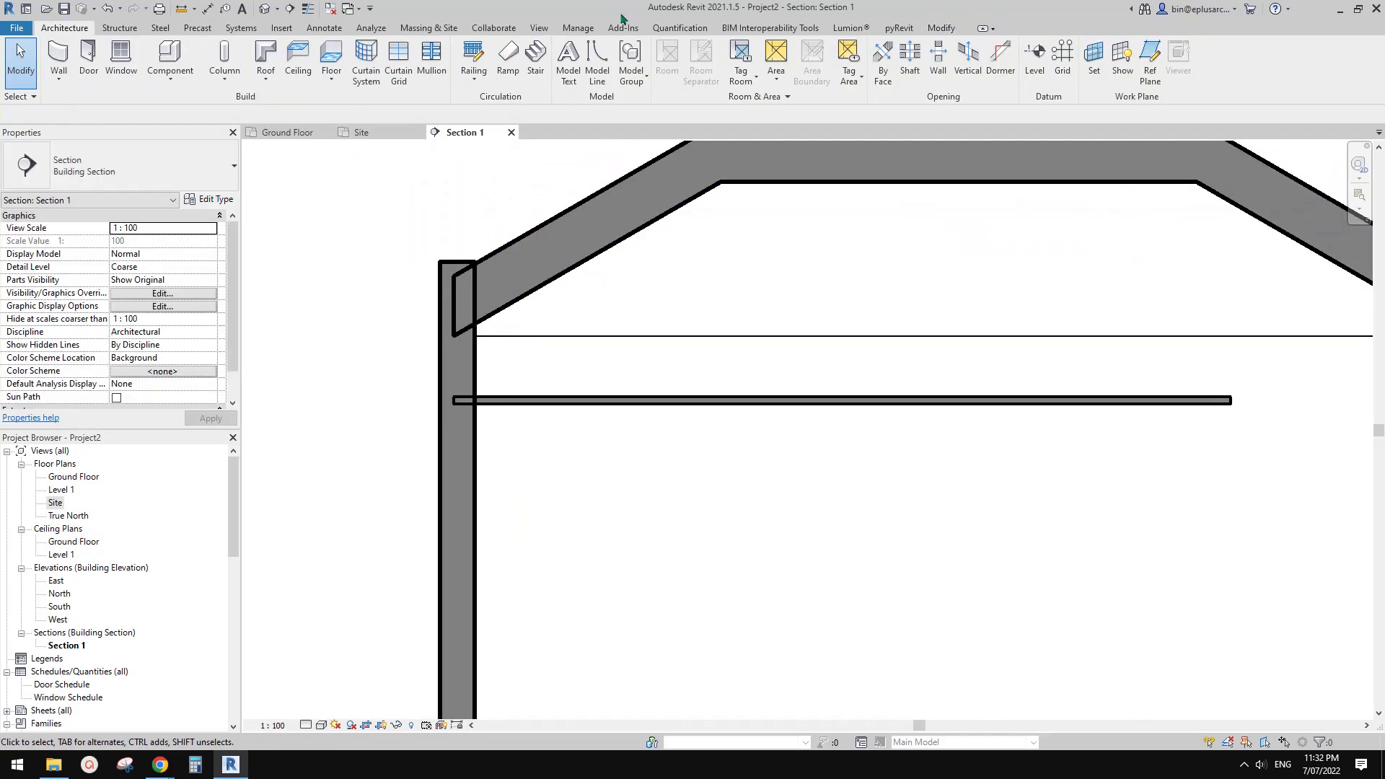
pyautogui.click(941, 27)
pyautogui.click(168, 81)
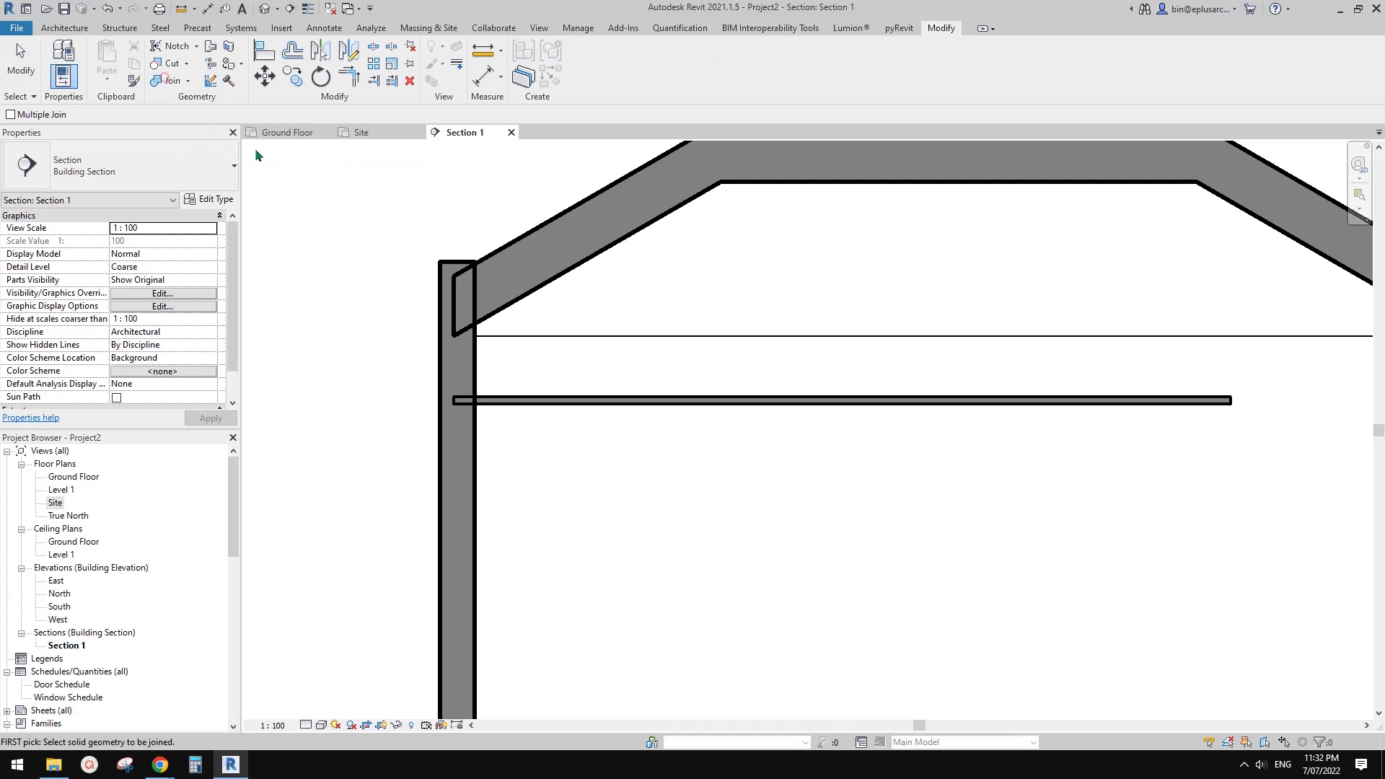
pyautogui.click(497, 301)
pyautogui.click(460, 383)
pyautogui.click(494, 398)
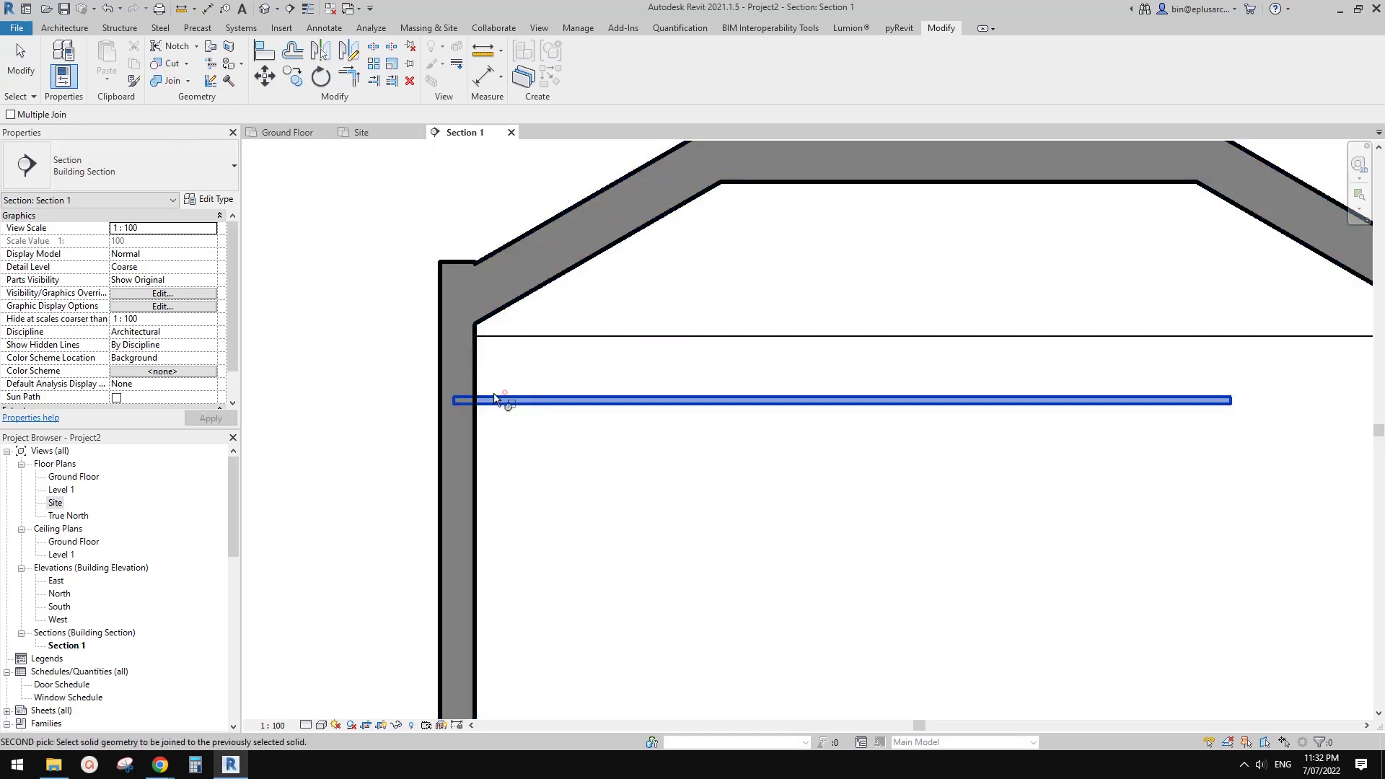
pyautogui.click(504, 322)
pyautogui.scroll(-4, 526, 384)
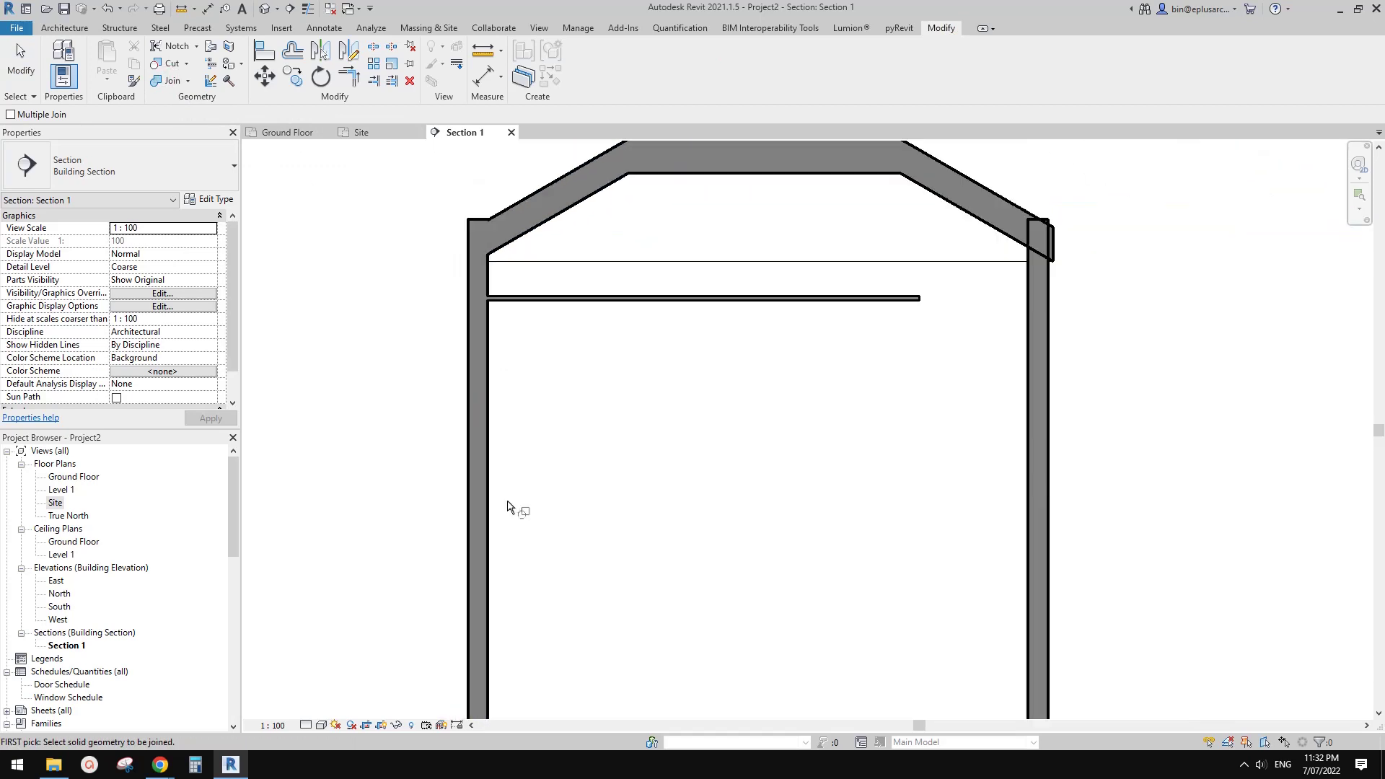
# - Join the floor slab with the base of the left wall, and end the join command
pyautogui.moveTo(508, 507); pyautogui.dragTo(521, 368, button='middle')
pyautogui.scroll(3, 505, 656)
pyautogui.click(514, 661)
pyautogui.click(486, 634)
pyautogui.press('Escape')
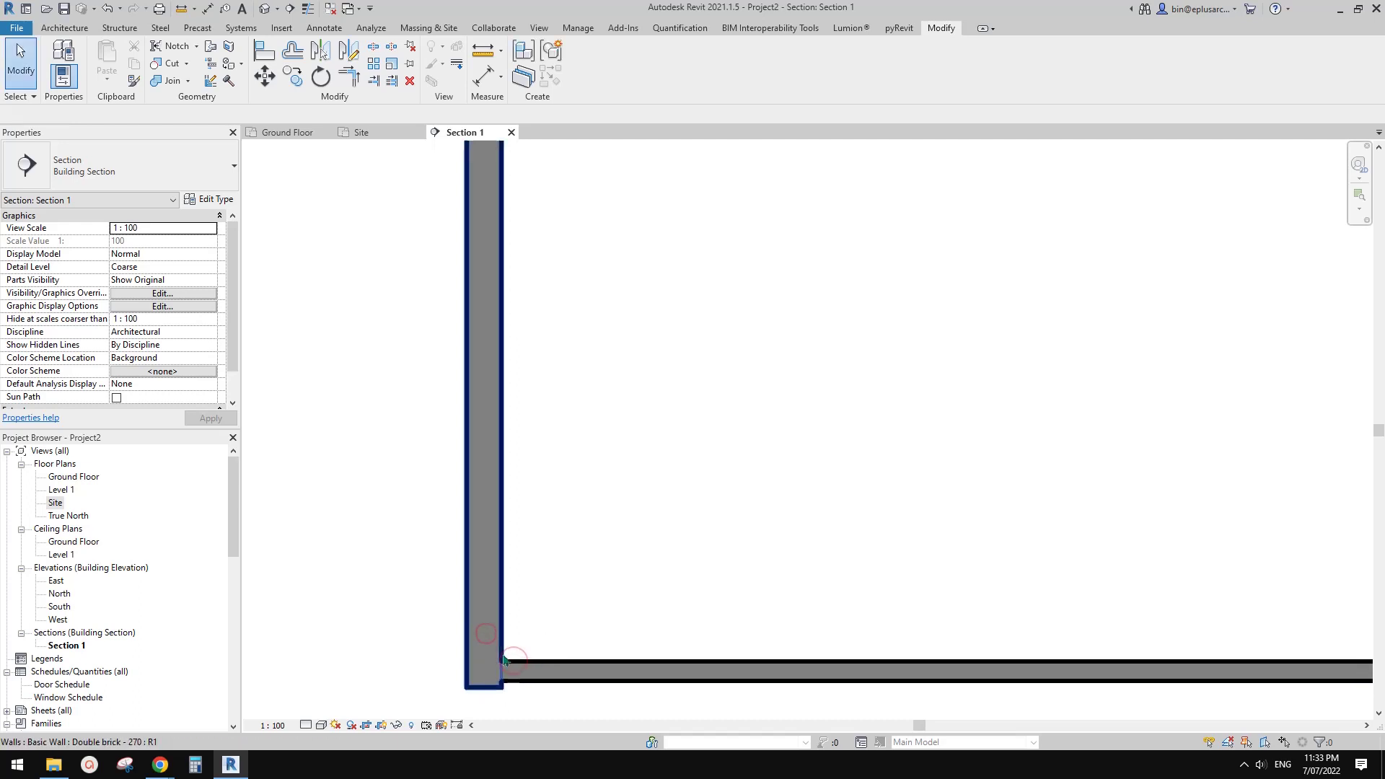
pyautogui.scroll(-5, 504, 660)
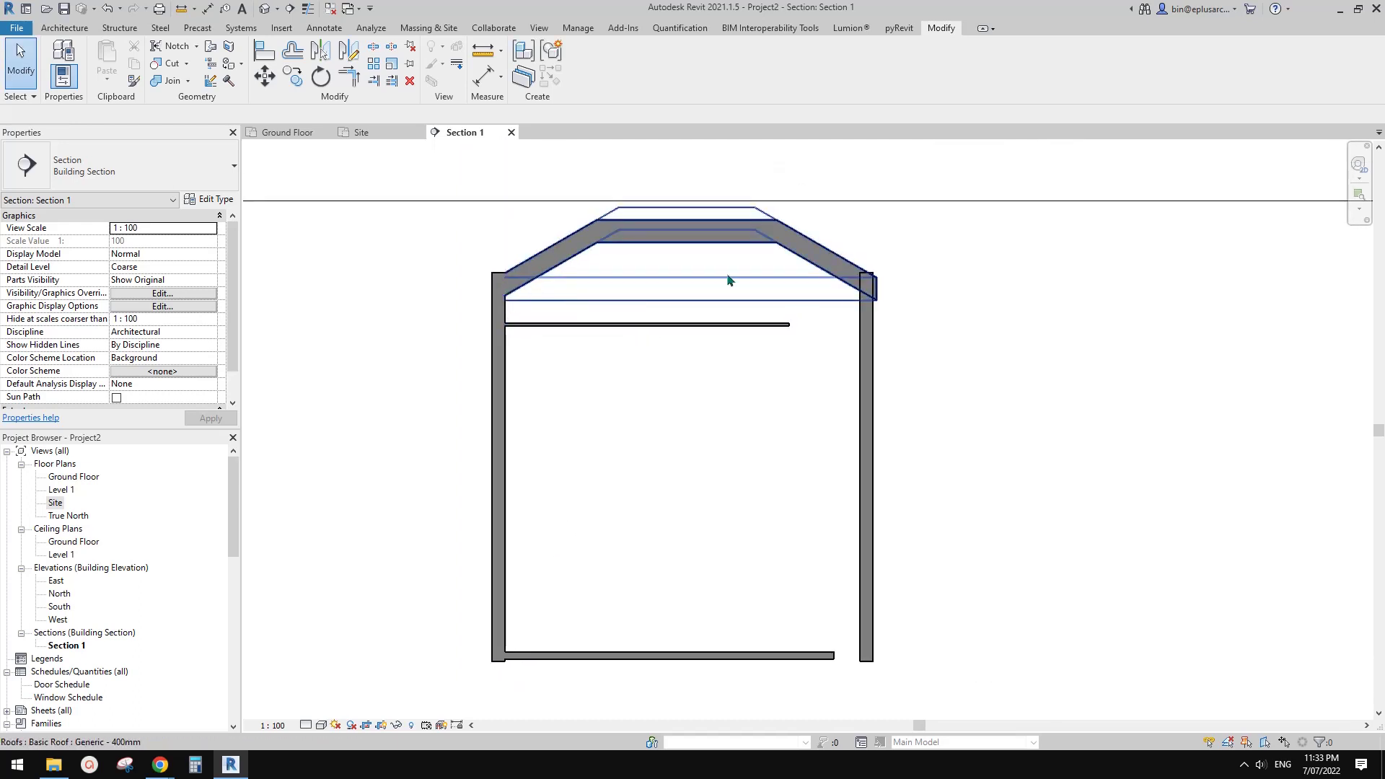
pyautogui.moveTo(836, 292); pyautogui.dragTo(824, 275, button='middle')
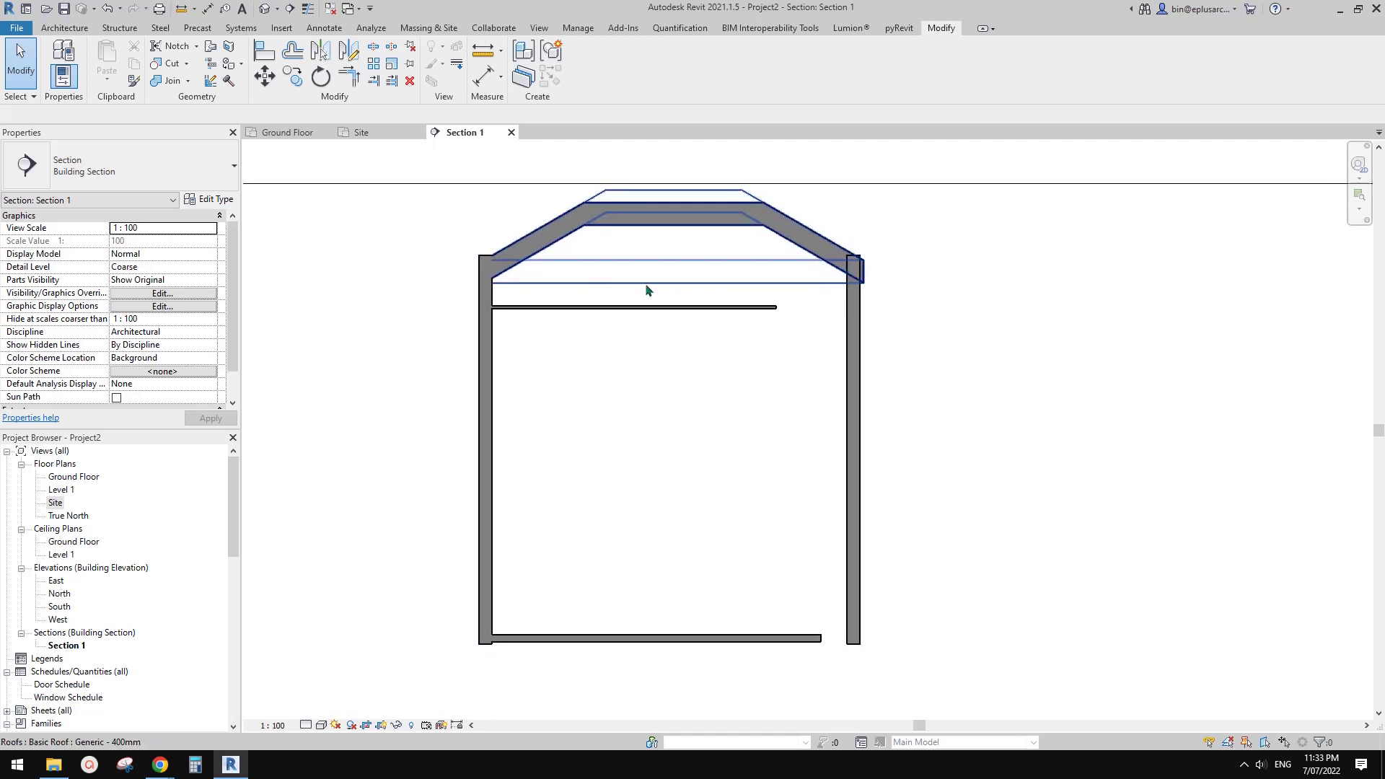
pyautogui.scroll(-2, 658, 292)
pyautogui.moveTo(987, 351); pyautogui.dragTo(963, 360, button='middle')
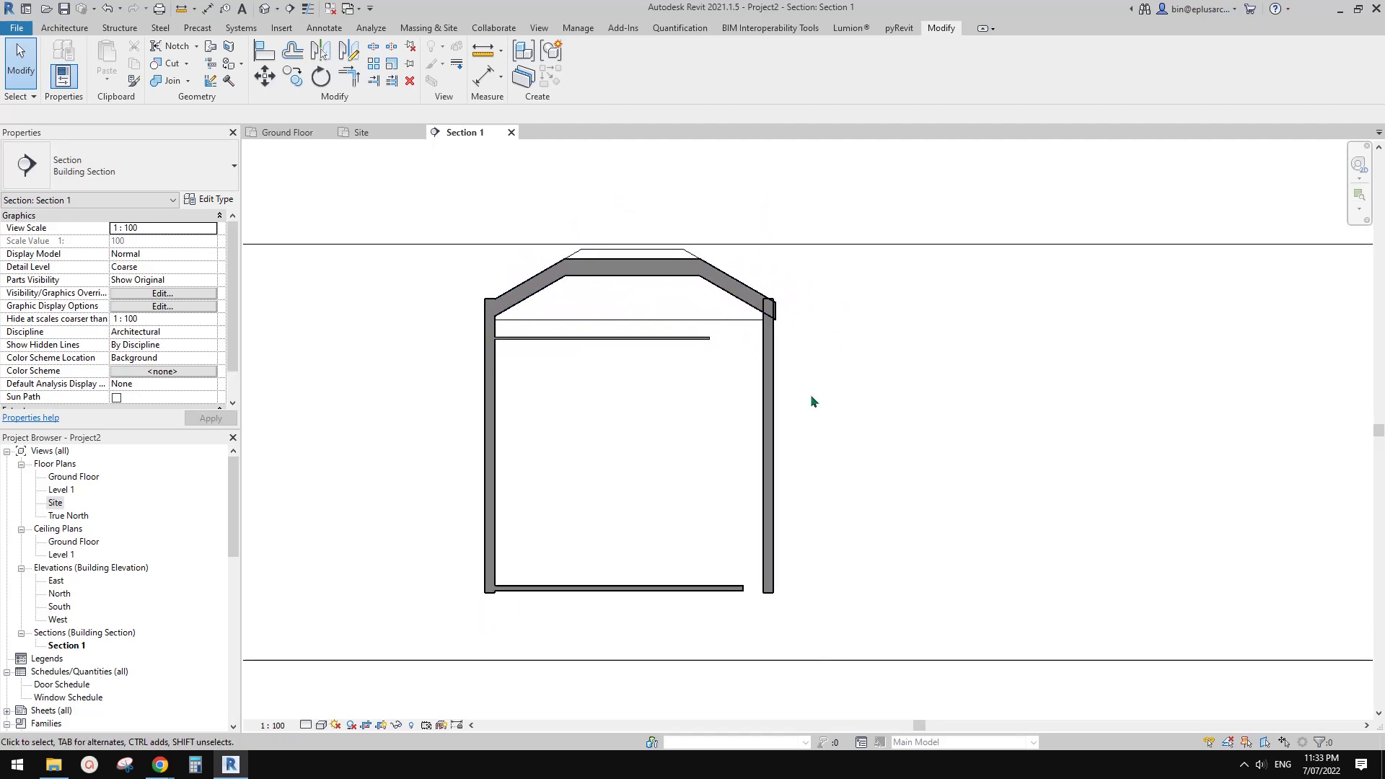
pyautogui.moveTo(639, 442); pyautogui.dragTo(627, 434, button='middle')
pyautogui.moveTo(459, 534); pyautogui.dragTo(432, 554, button='middle')
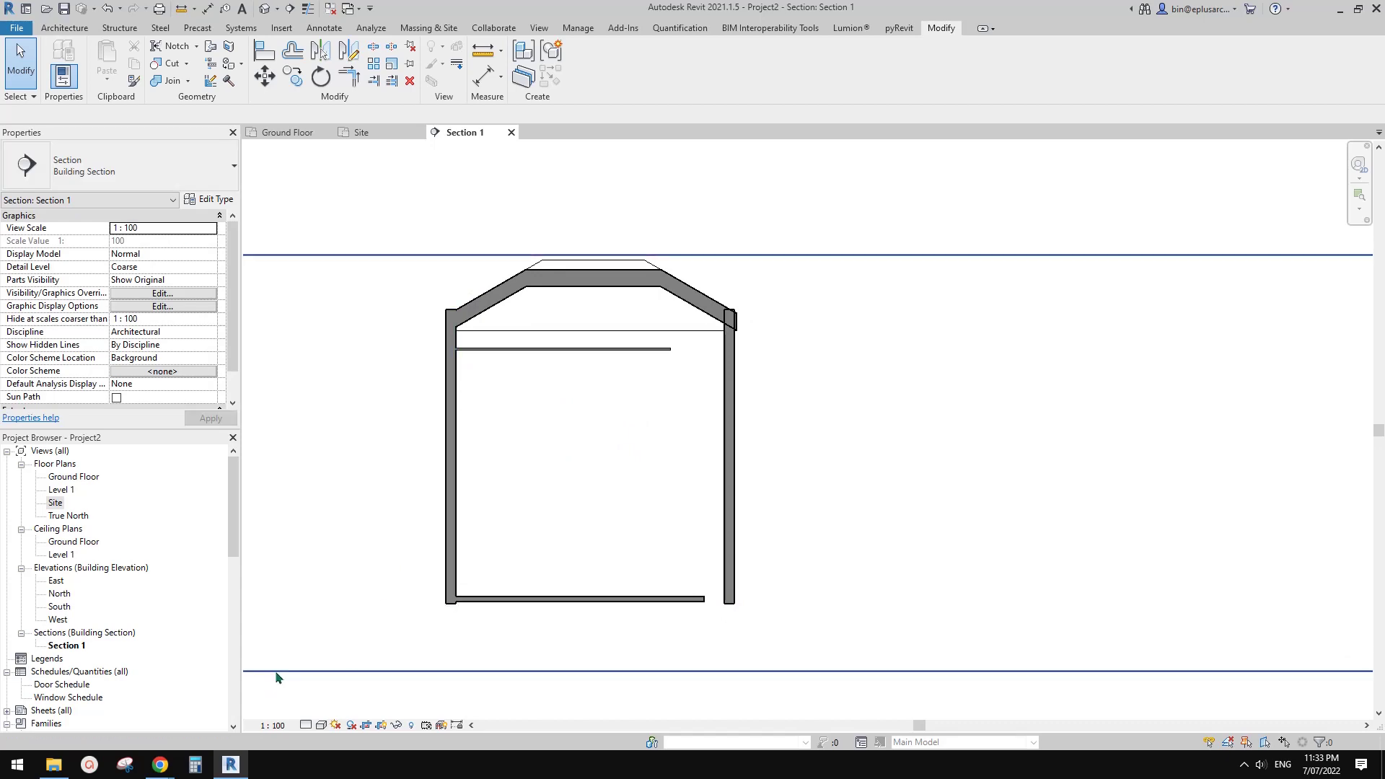
# - Switch to the Google Docs document in Chrome and read the question about the coarse scale fill pattern
pyautogui.moveTo(160, 765)
pyautogui.click(368, 696)
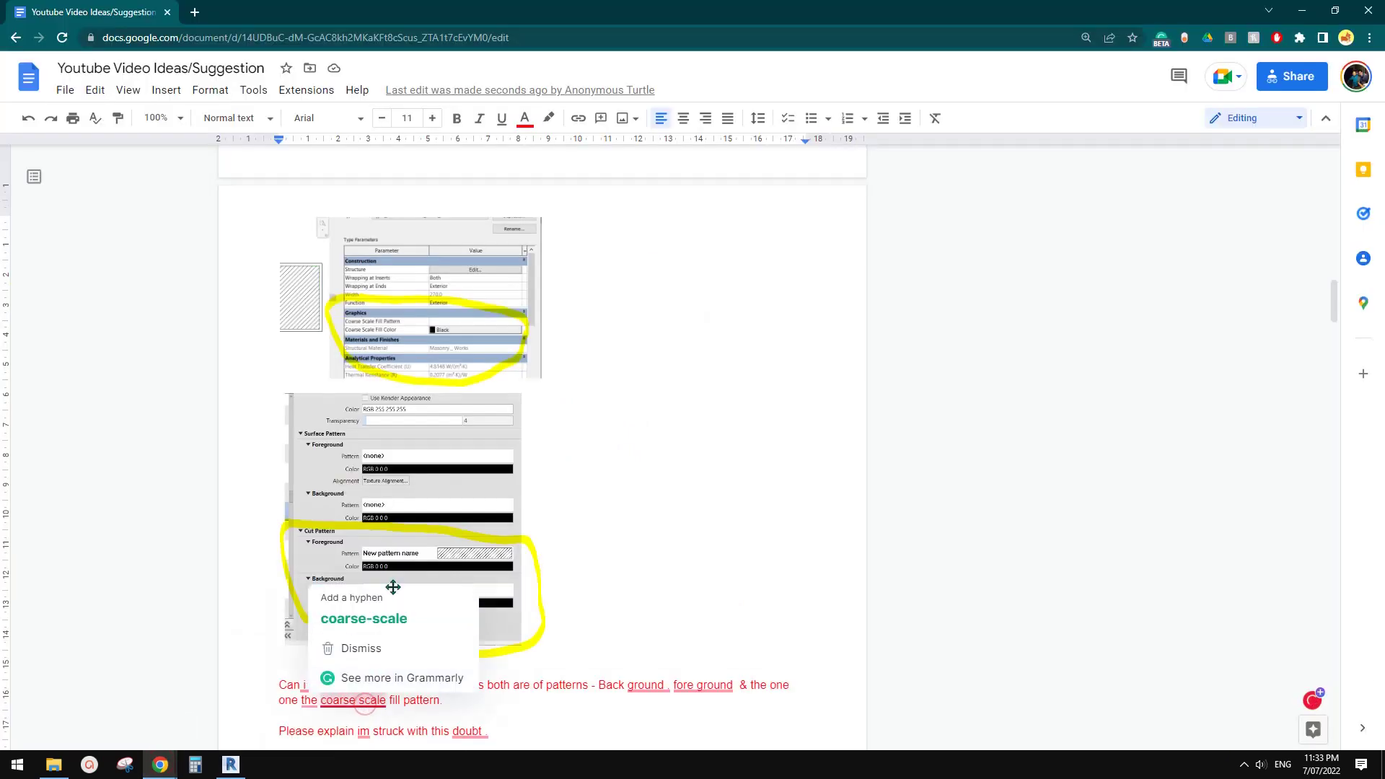
pyautogui.scroll(-2, 390, 649)
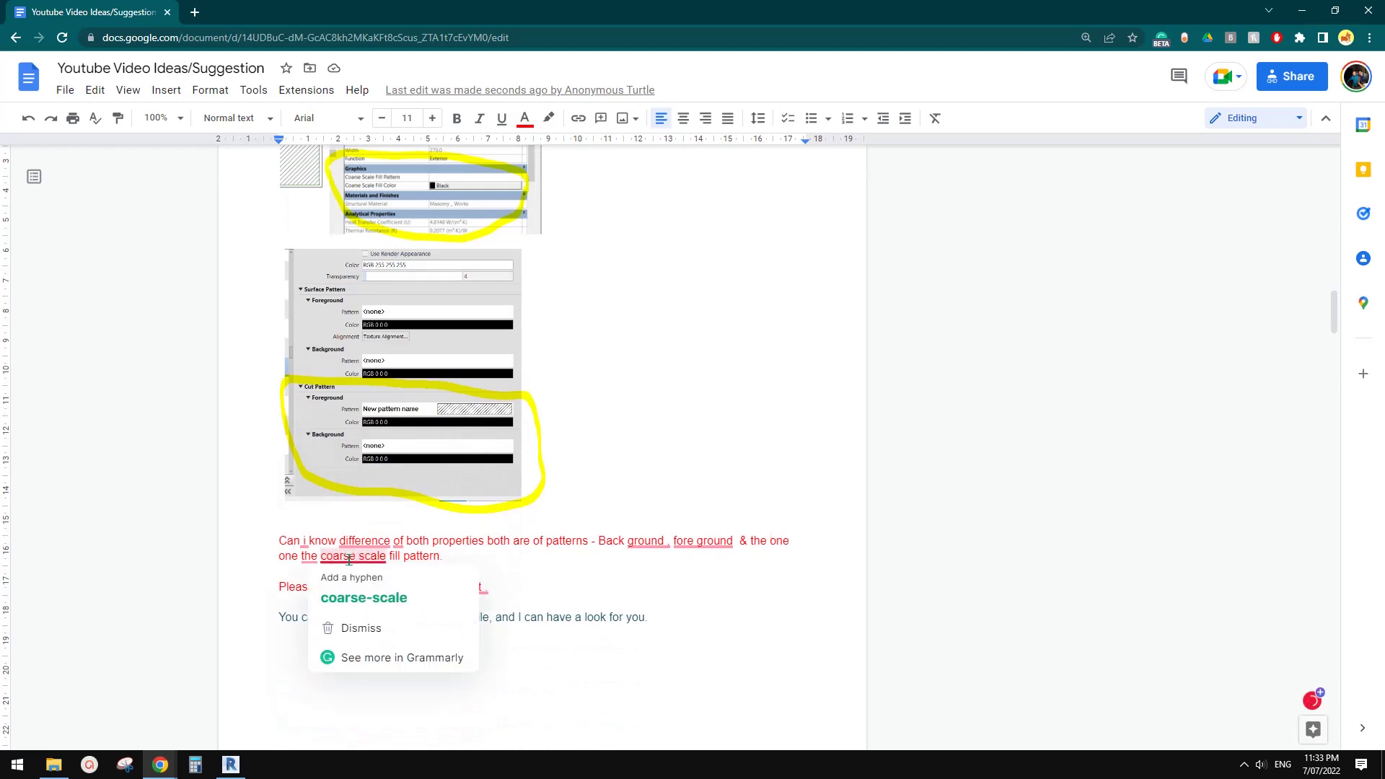
# - Switch back to Revit and set the section view's detail level to Medium
pyautogui.click(231, 765)
pyautogui.moveTo(762, 491); pyautogui.dragTo(774, 487, button='middle')
pyautogui.moveTo(558, 468)
pyautogui.mouseDown(button='middle')
pyautogui.moveTo(597, 453)
pyautogui.moveTo(541, 457)
pyautogui.mouseUp(button='middle')
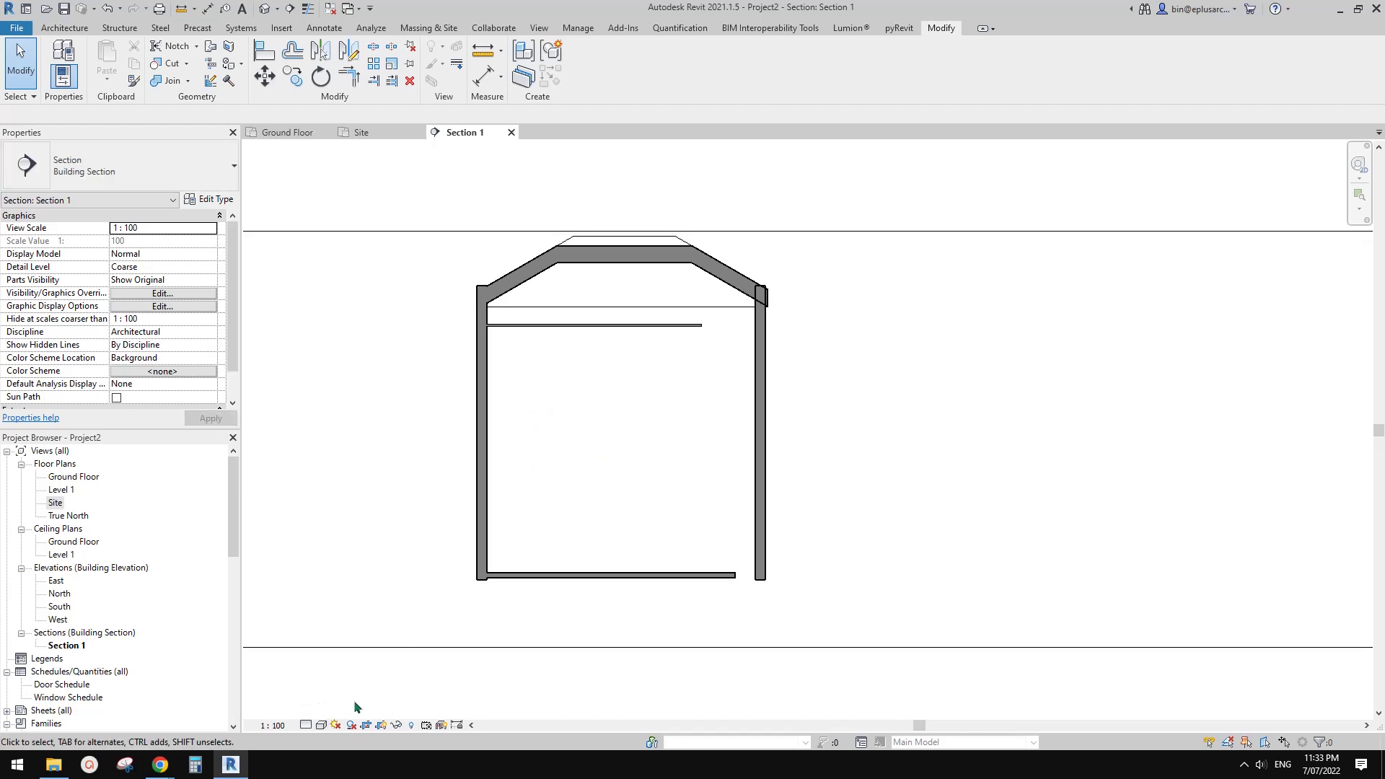
pyautogui.click(306, 725)
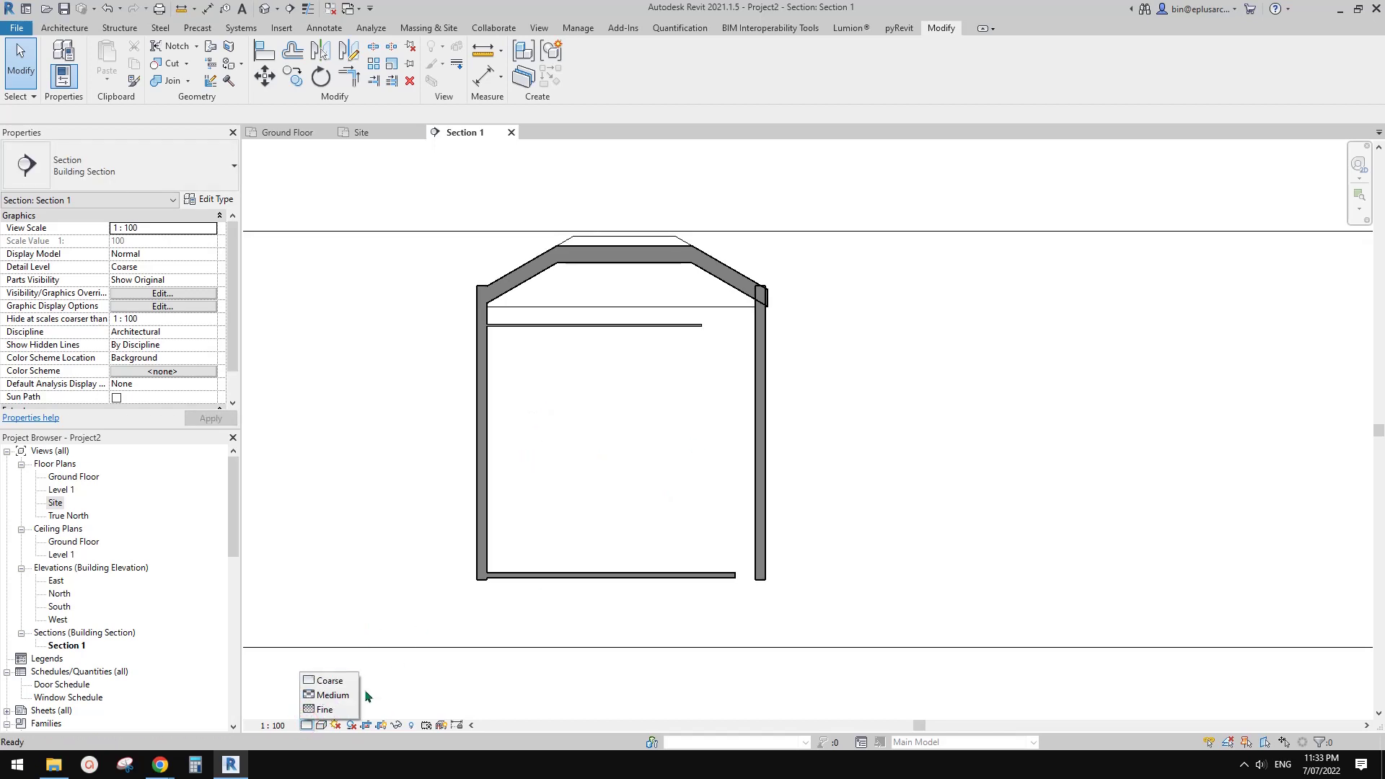
pyautogui.click(330, 695)
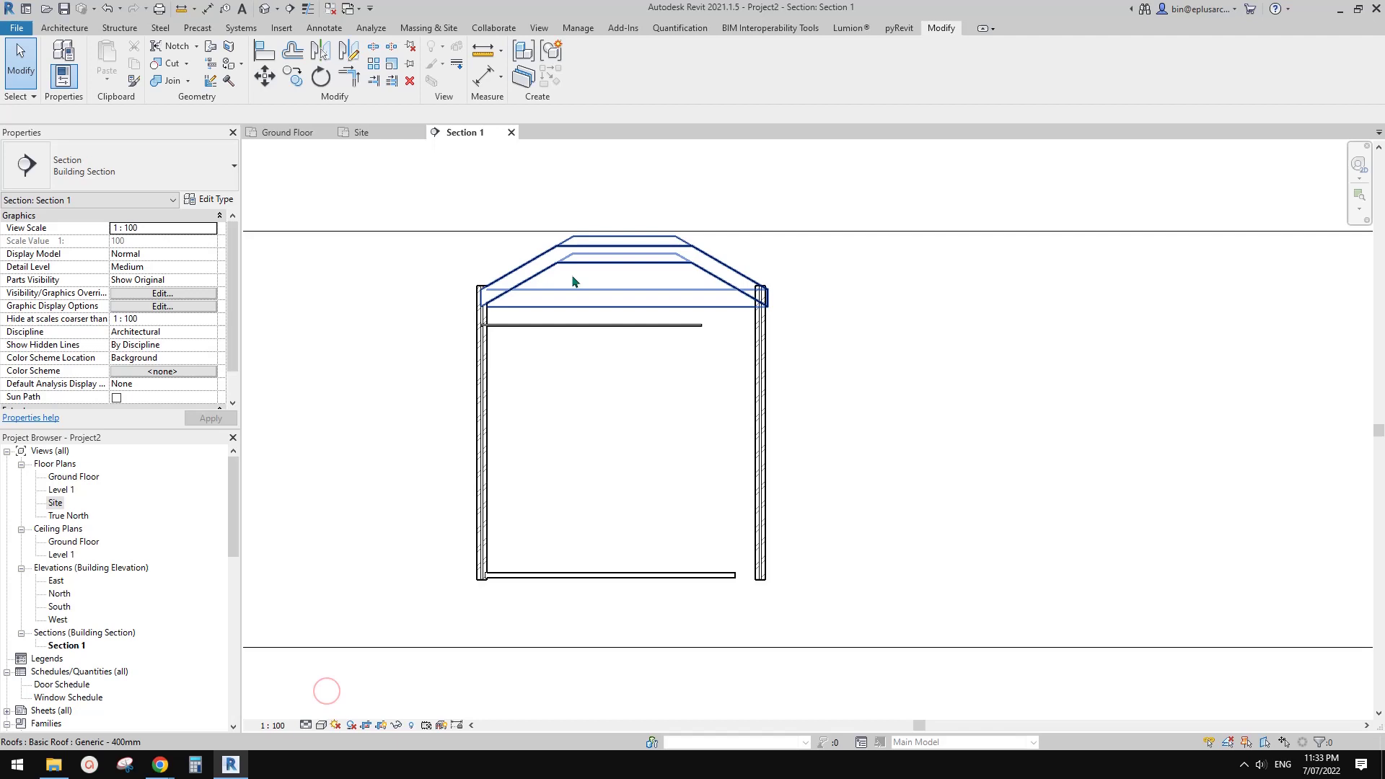
# - Examine the cut pattern of the brick finish material in the left wall type's structure, and close the dialogs without changes
pyautogui.scroll(5, 479, 436)
pyautogui.click(483, 427)
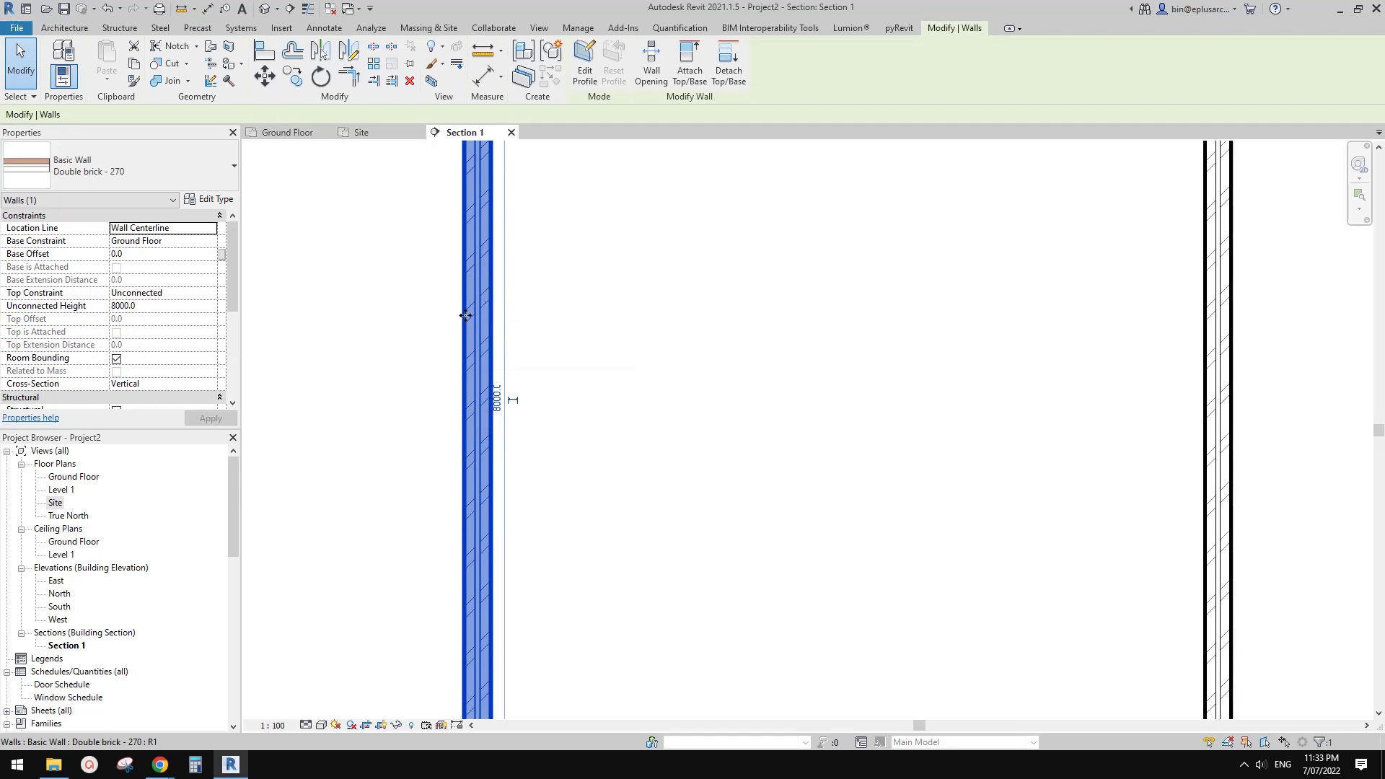
pyautogui.click(207, 199)
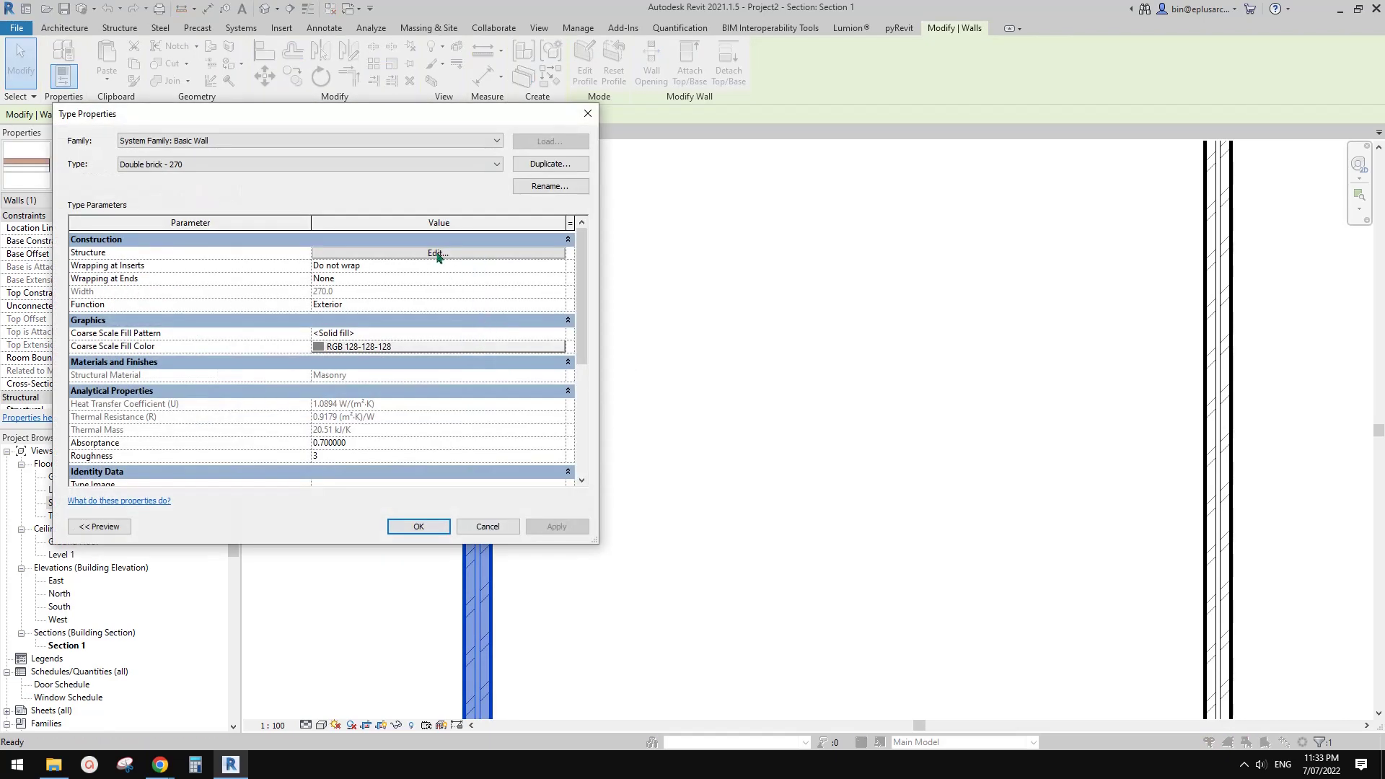
pyautogui.click(438, 252)
pyautogui.click(303, 238)
pyautogui.click(316, 240)
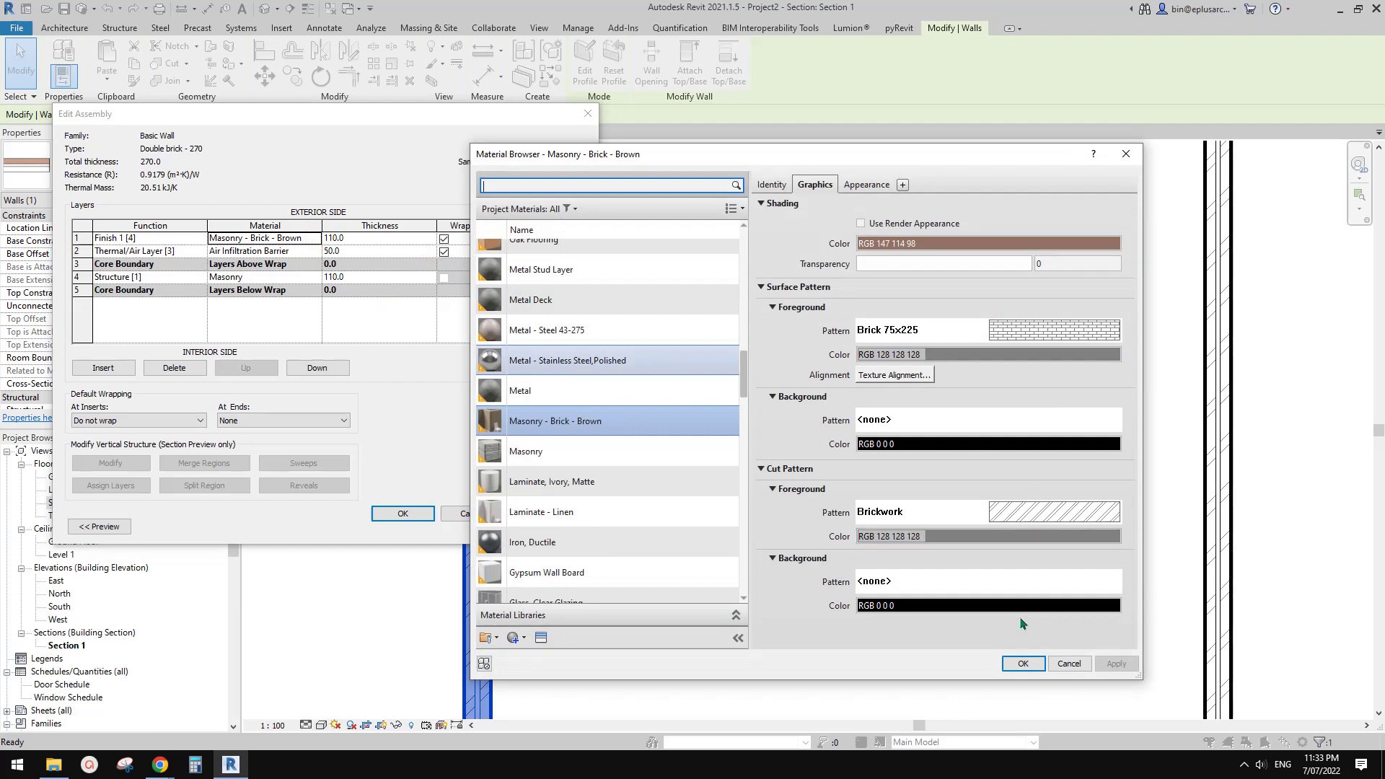
pyautogui.click(1125, 154)
pyautogui.click(587, 113)
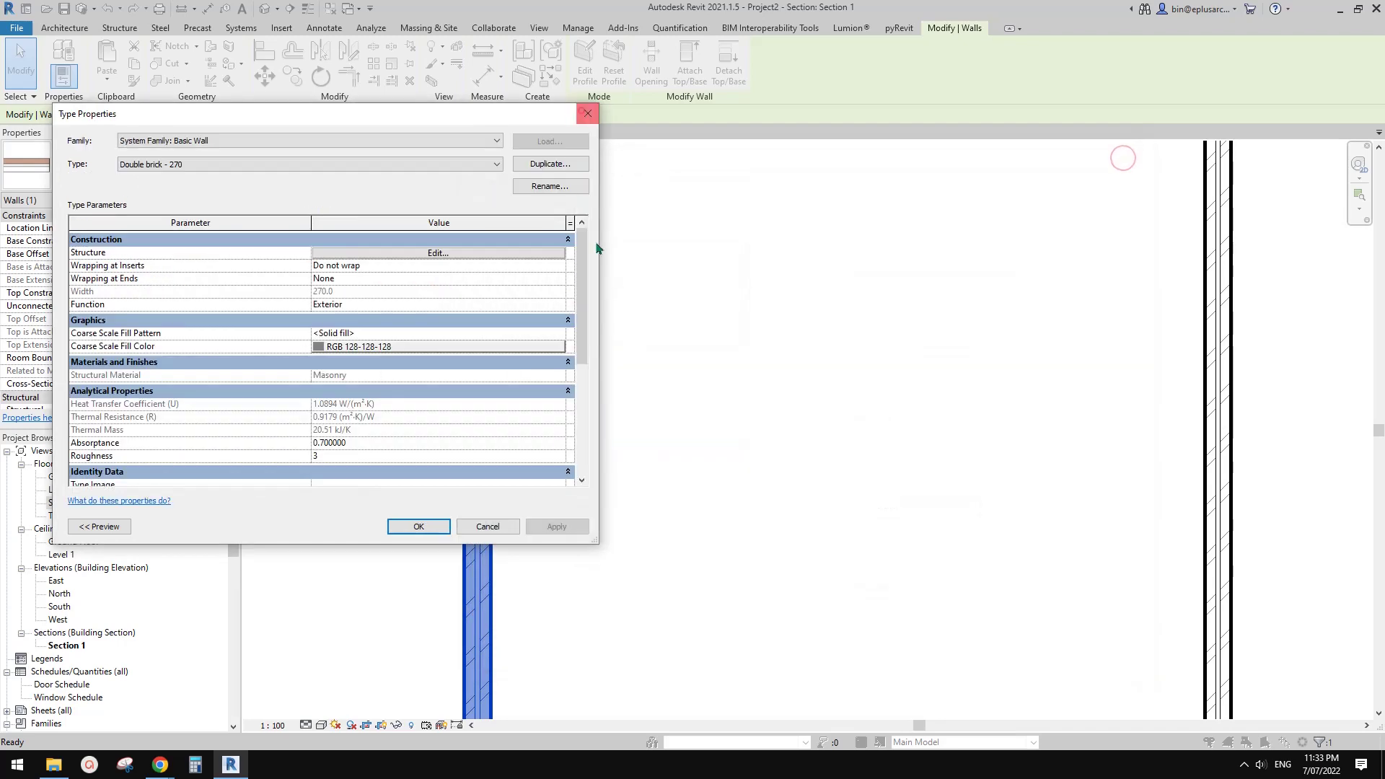
pyautogui.click(585, 112)
pyautogui.scroll(-1, 630, 412)
pyautogui.moveTo(629, 411); pyautogui.dragTo(605, 413, button='middle')
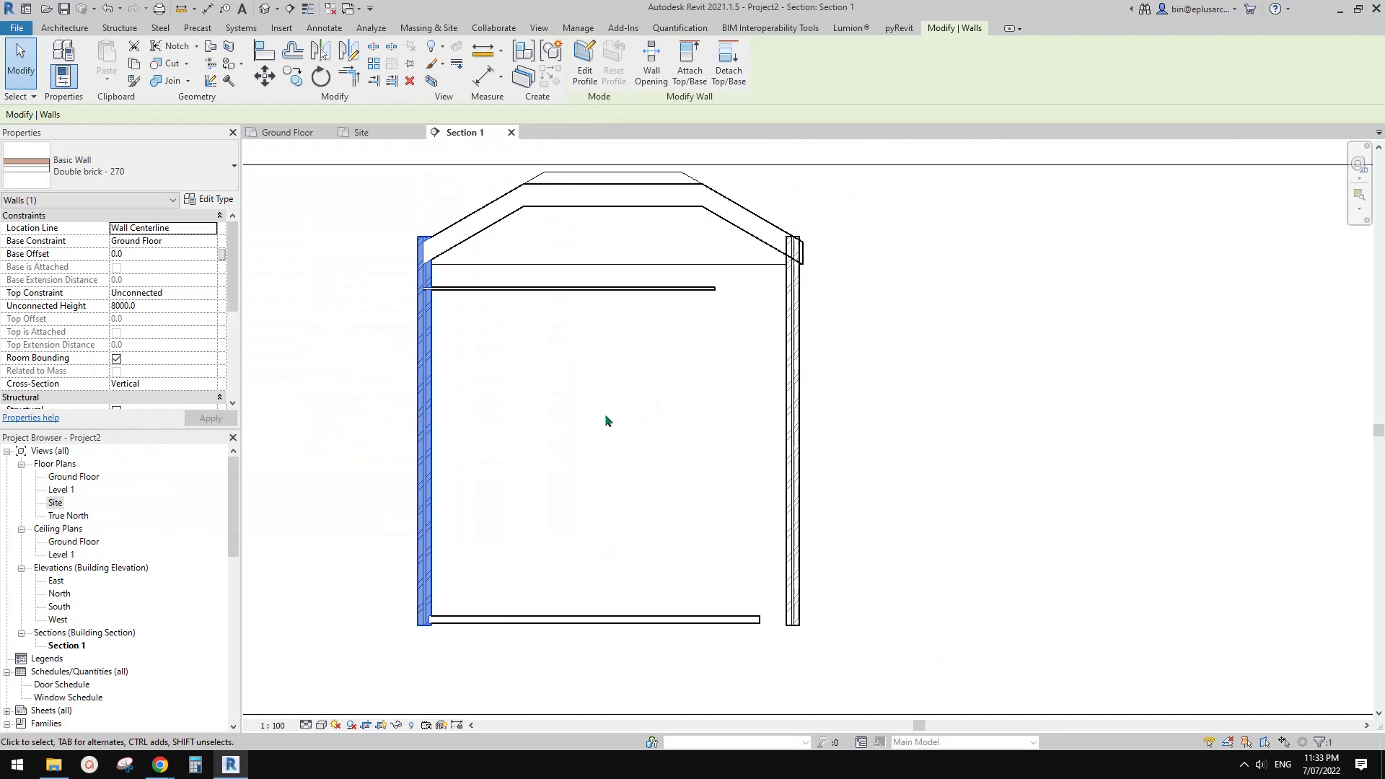
pyautogui.press('Escape')
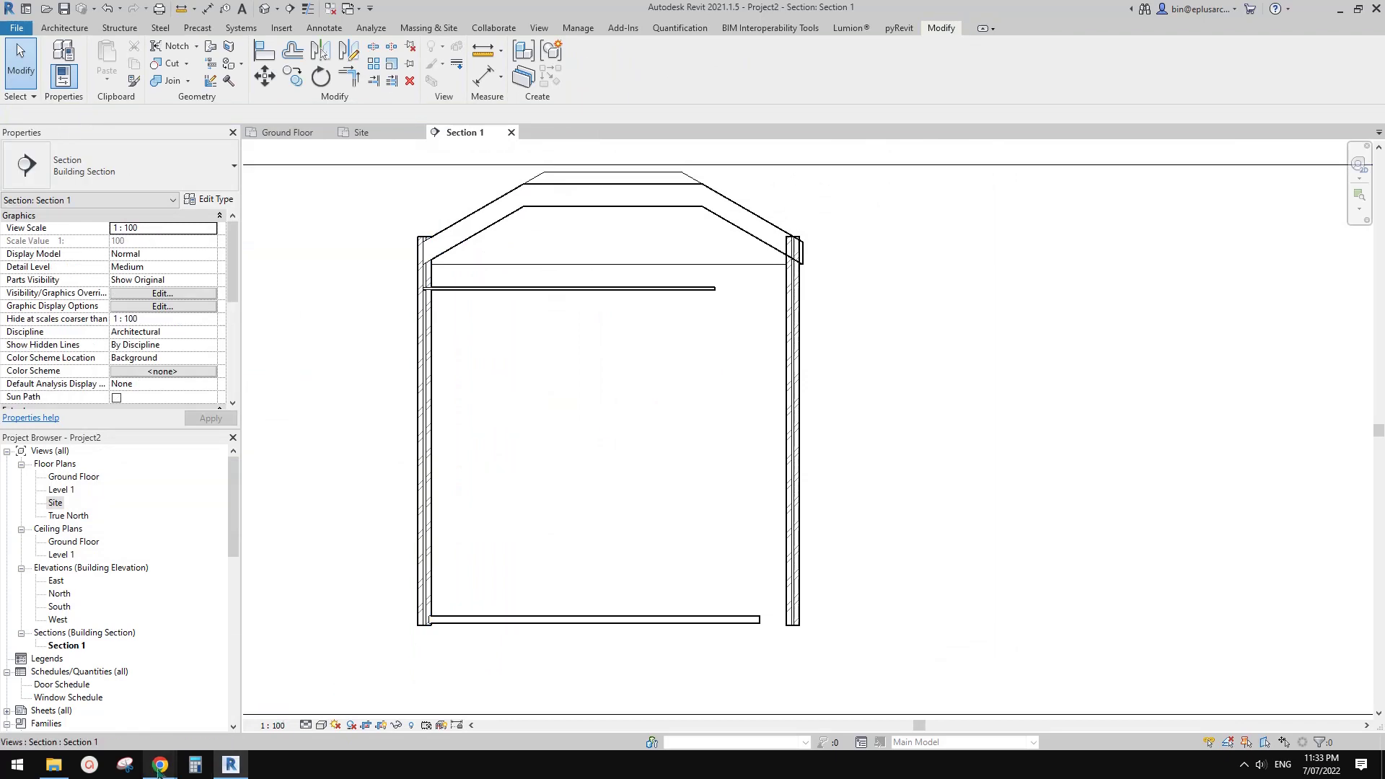
# - Switch to the Google Docs document in Chrome and reread the question's wording on background and foreground patterns
pyautogui.moveTo(160, 765)
pyautogui.click(362, 697)
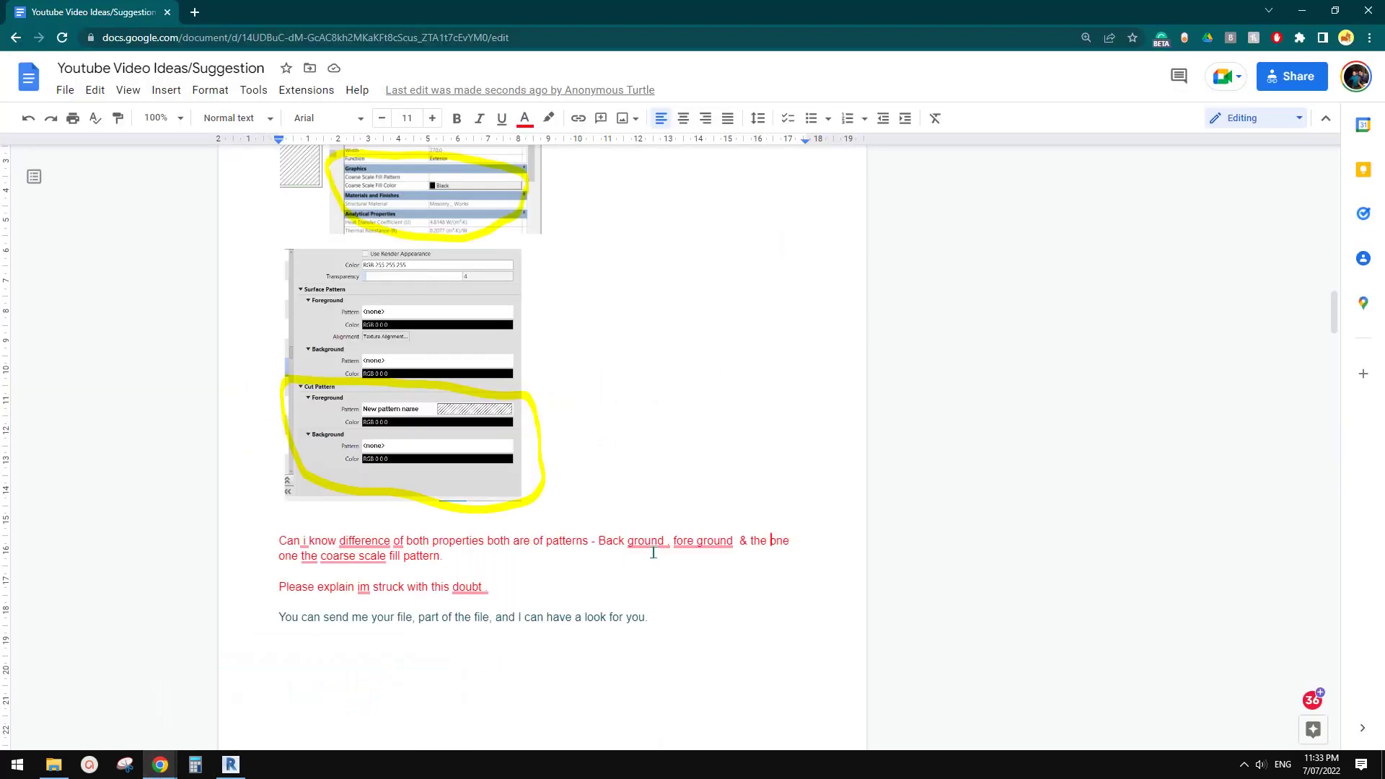
pyautogui.moveTo(697, 545)
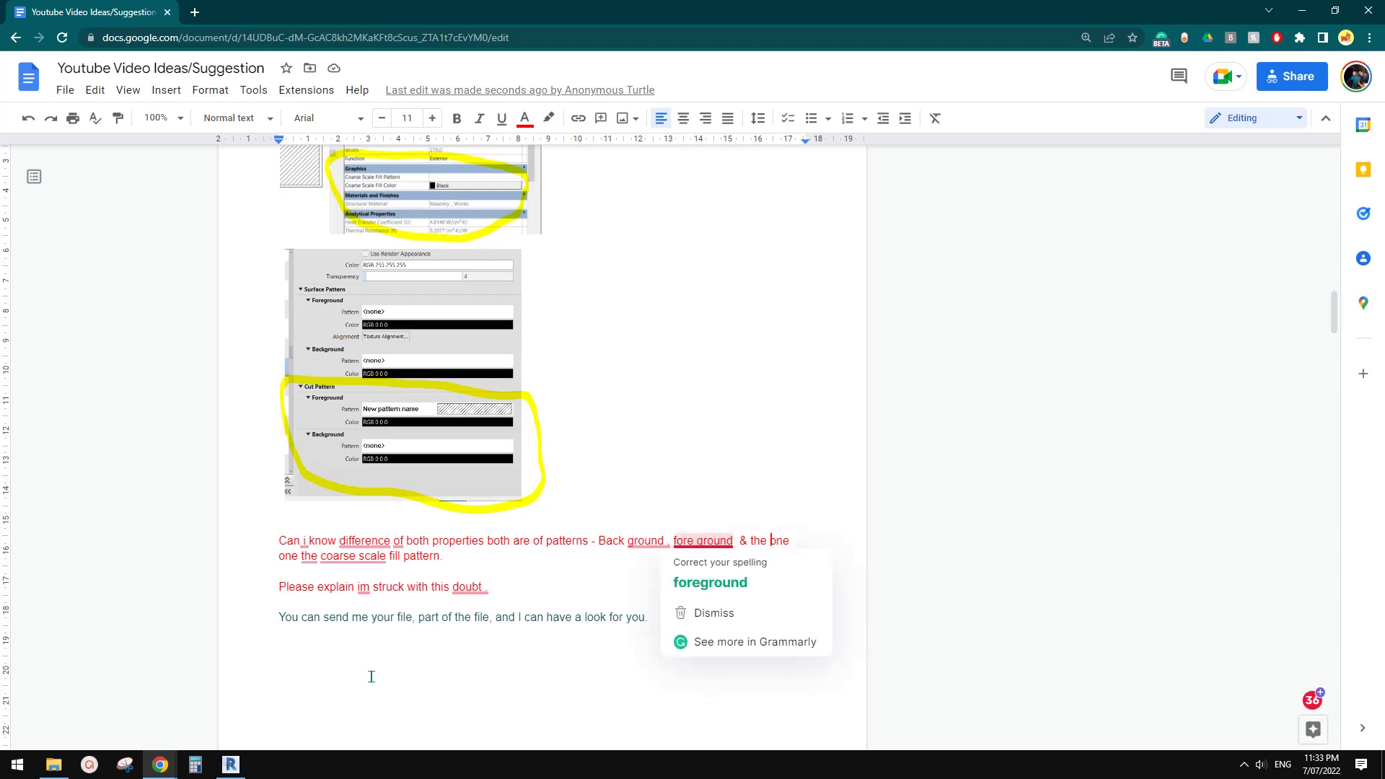
# - Return to Revit and examine the surface and cut pattern settings in the project's material browser, leaving it without changes
pyautogui.click(231, 765)
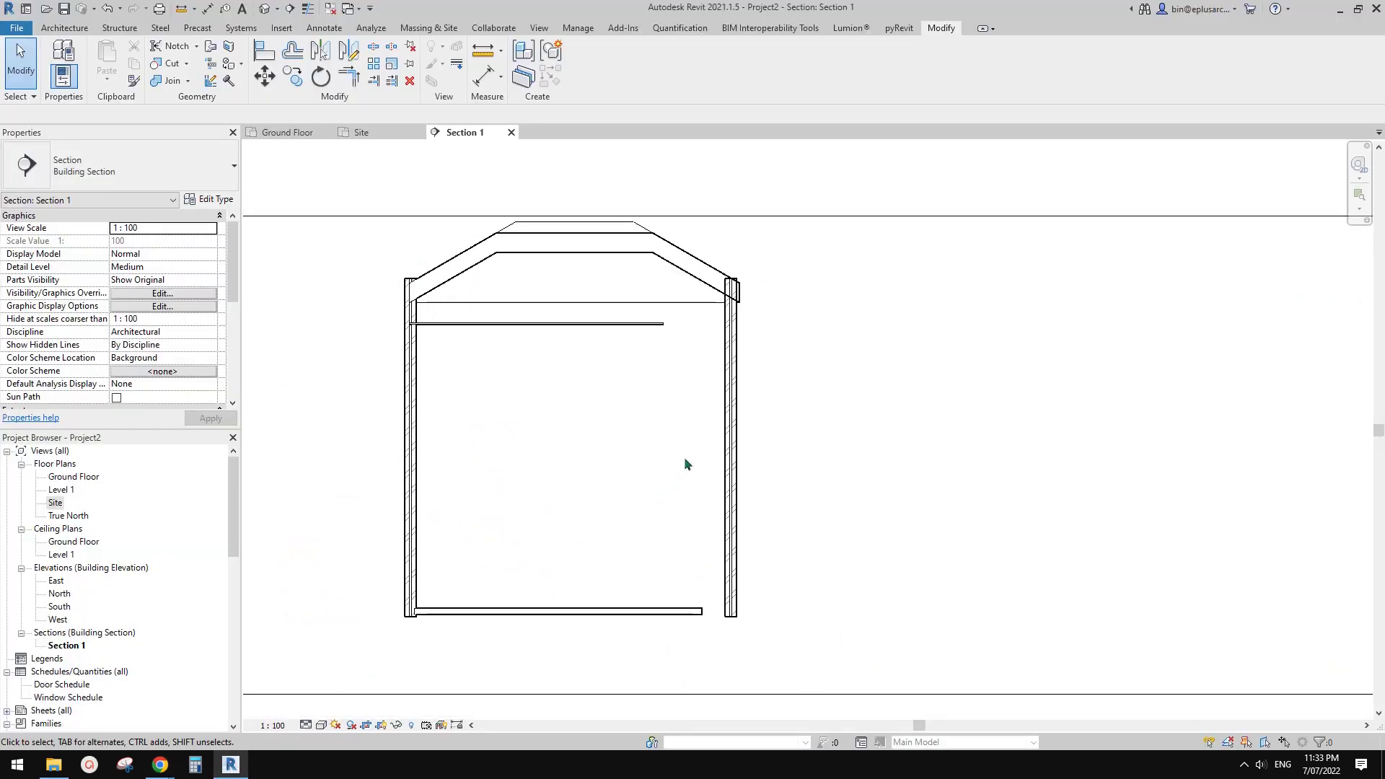
pyautogui.moveTo(643, 363)
pyautogui.mouseDown(button='middle')
pyautogui.moveTo(653, 369)
pyautogui.moveTo(622, 381)
pyautogui.mouseUp(button='middle')
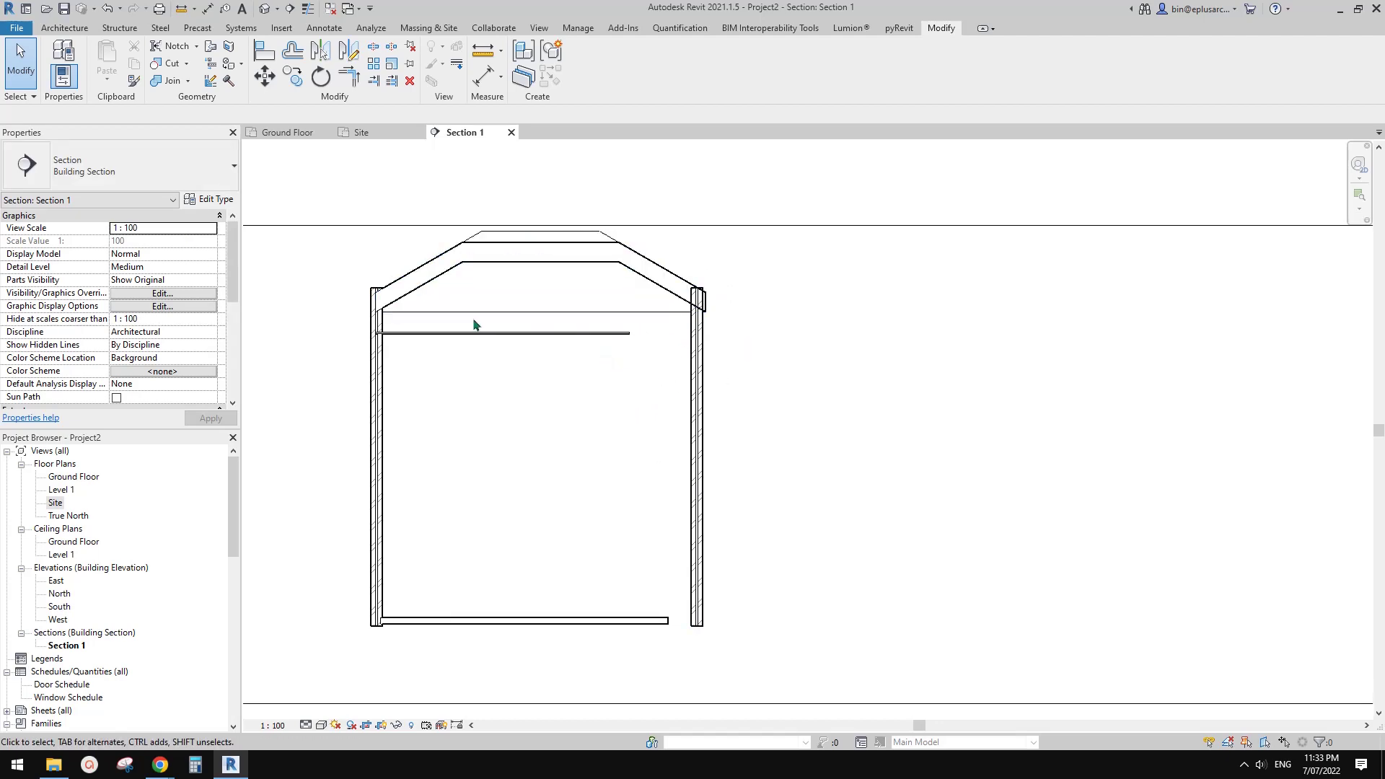
pyautogui.click(578, 28)
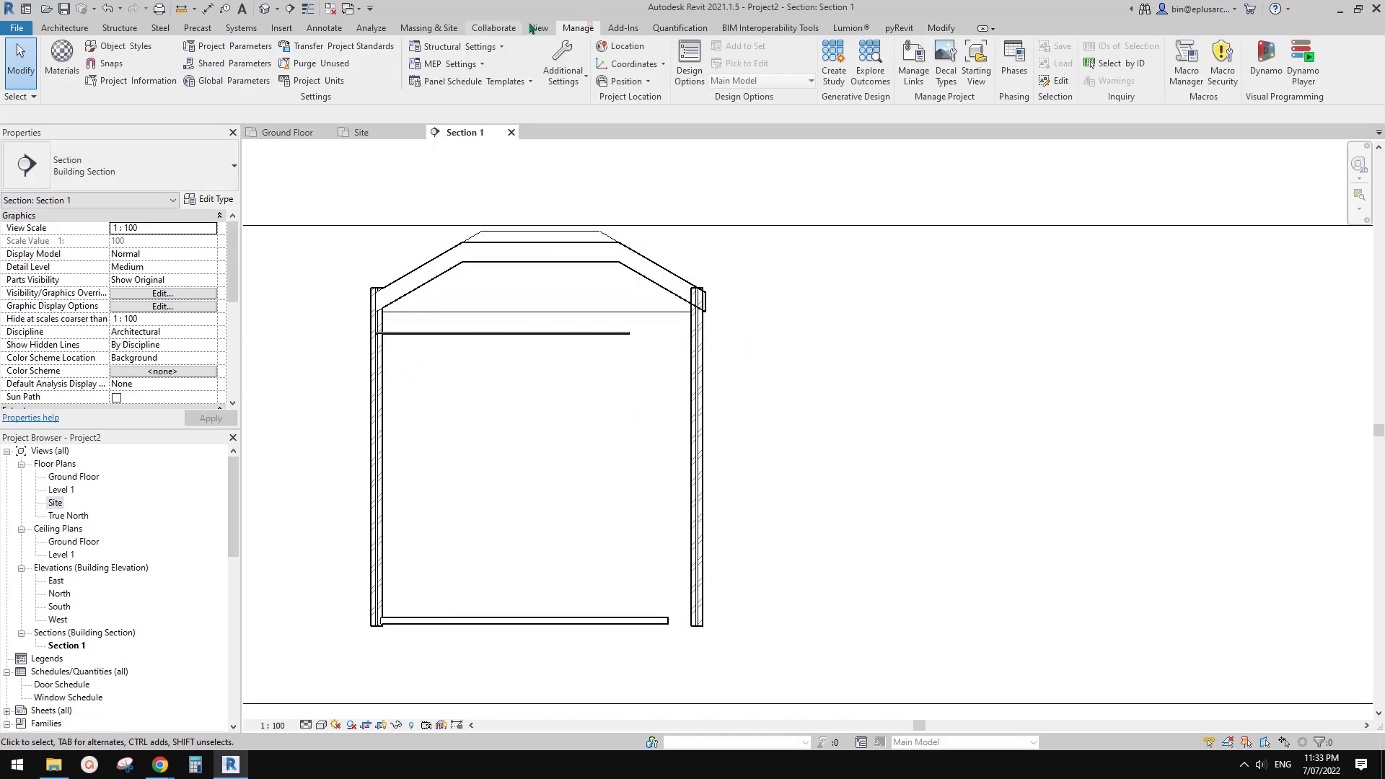
pyautogui.click(81, 62)
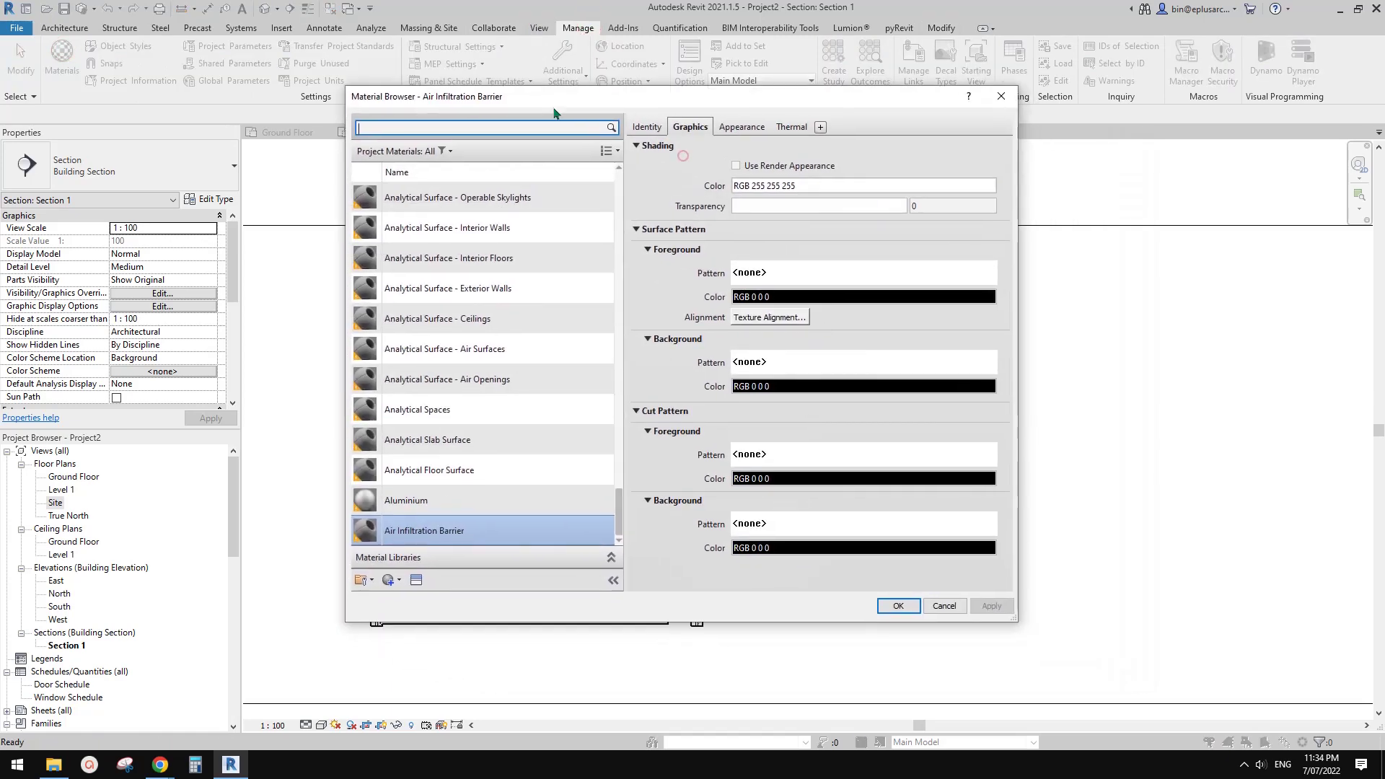
pyautogui.moveTo(618, 451); pyautogui.dragTo(635, 220)
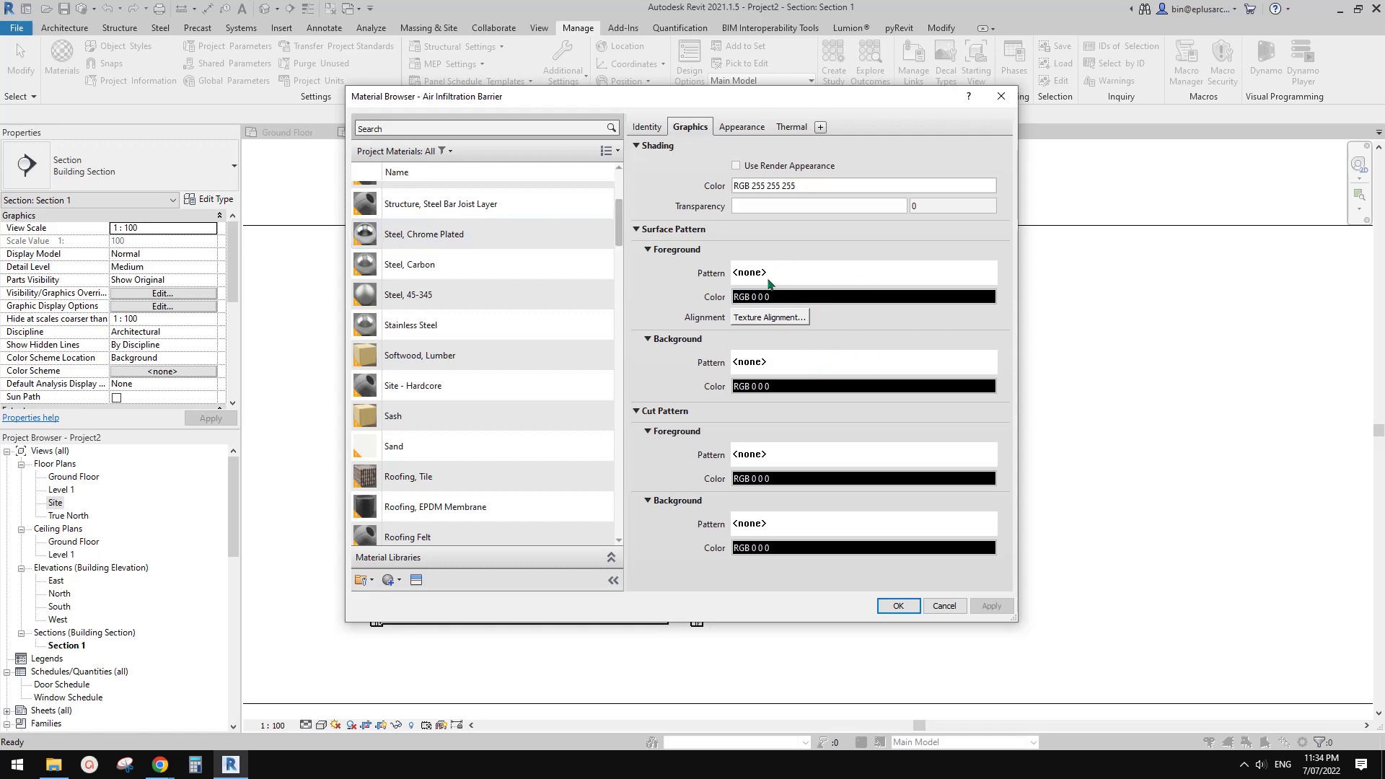
pyautogui.click(945, 606)
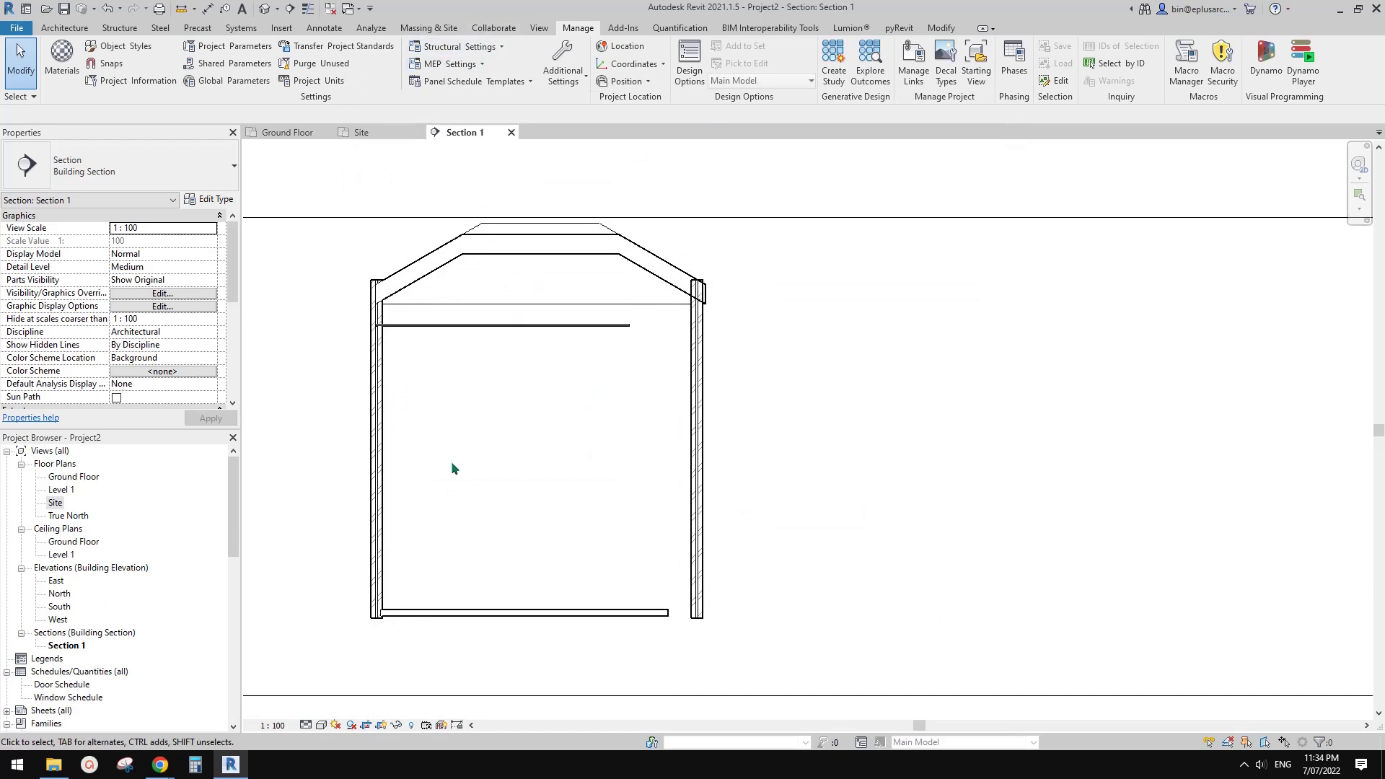
# - In the Ground Floor plan, place a copy of the floor in the empty area outside the right wall
pyautogui.doubleClick(79, 478)
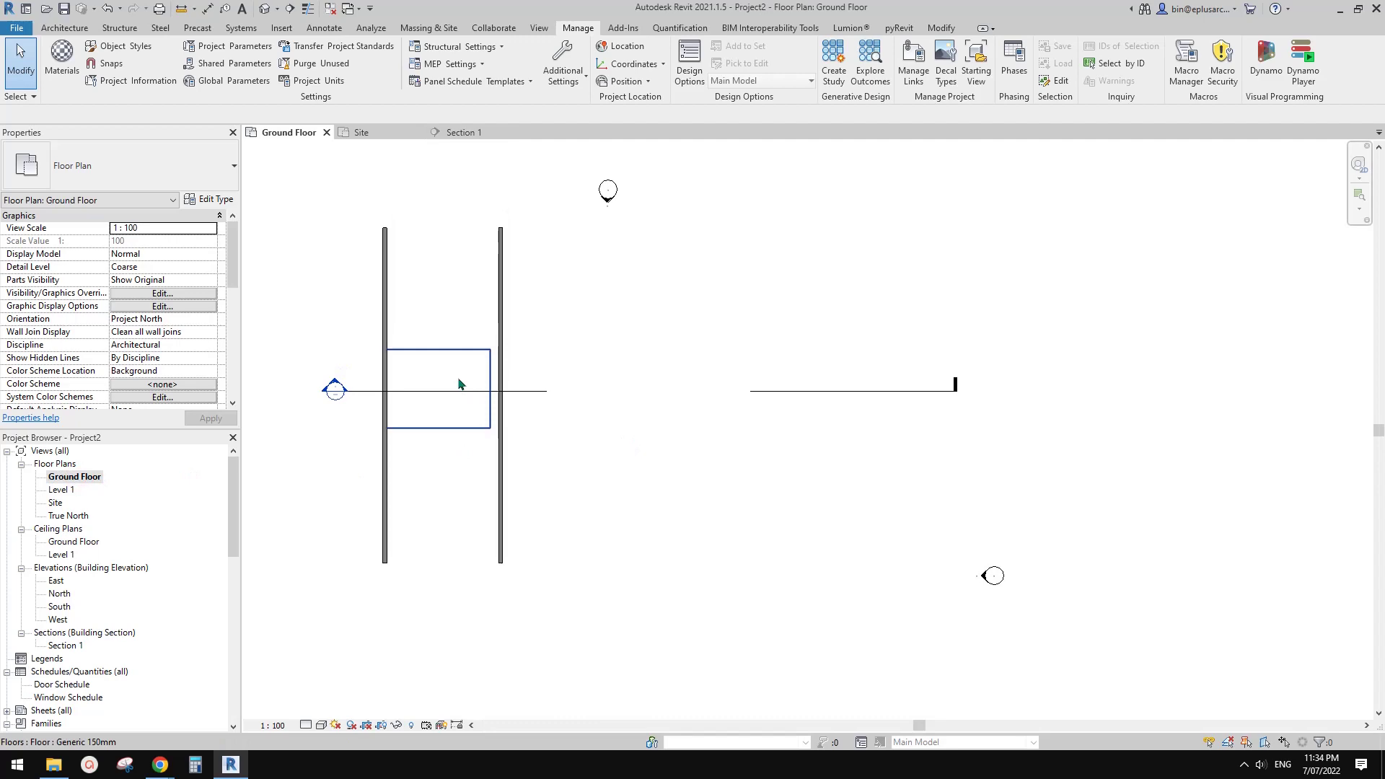
pyautogui.click(450, 381)
pyautogui.keyDown('ctrl'); pyautogui.moveTo(449, 381); pyautogui.dragTo(661, 282); pyautogui.keyUp('ctrl')
pyautogui.click(813, 313)
pyautogui.scroll(3, 789, 275)
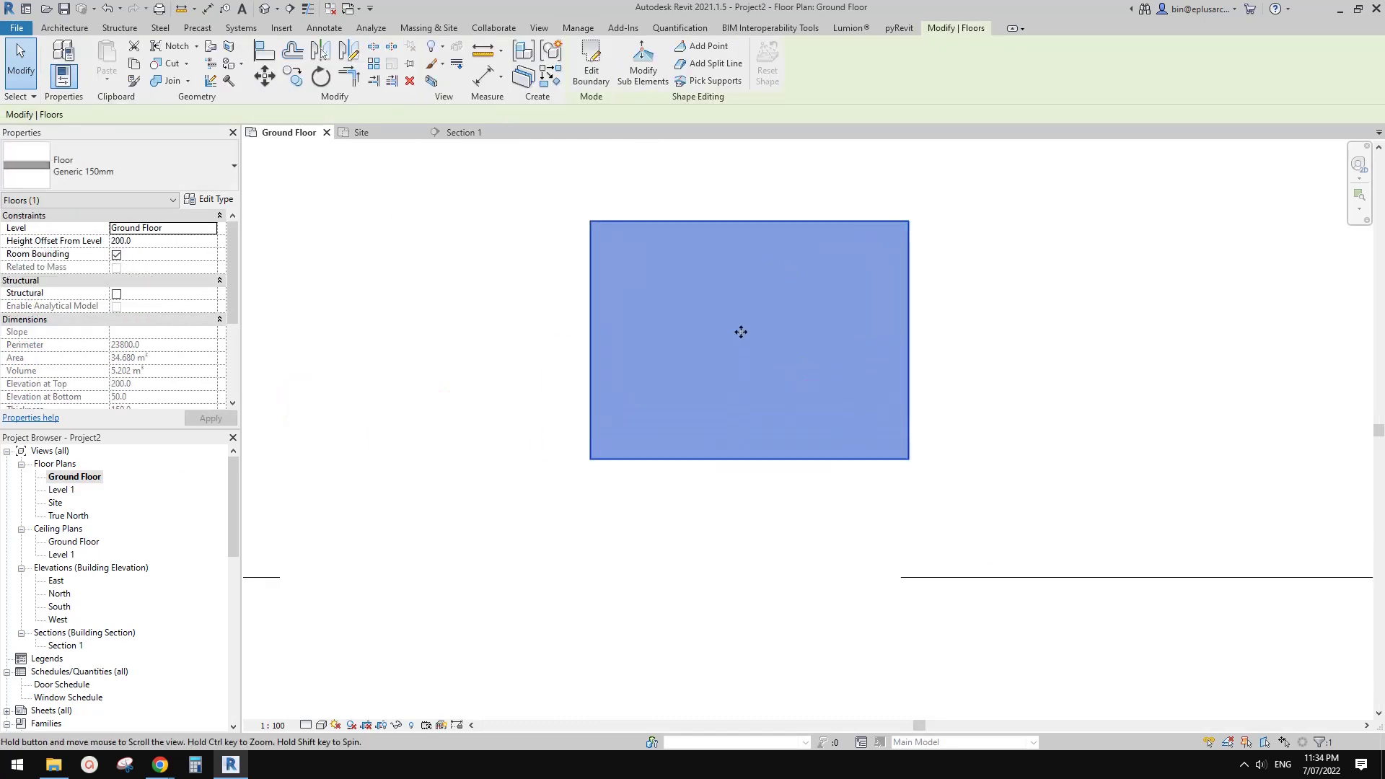
# - Duplicate the copied floor's type under the name "tile floor"
pyautogui.click(213, 199)
pyautogui.click(565, 164)
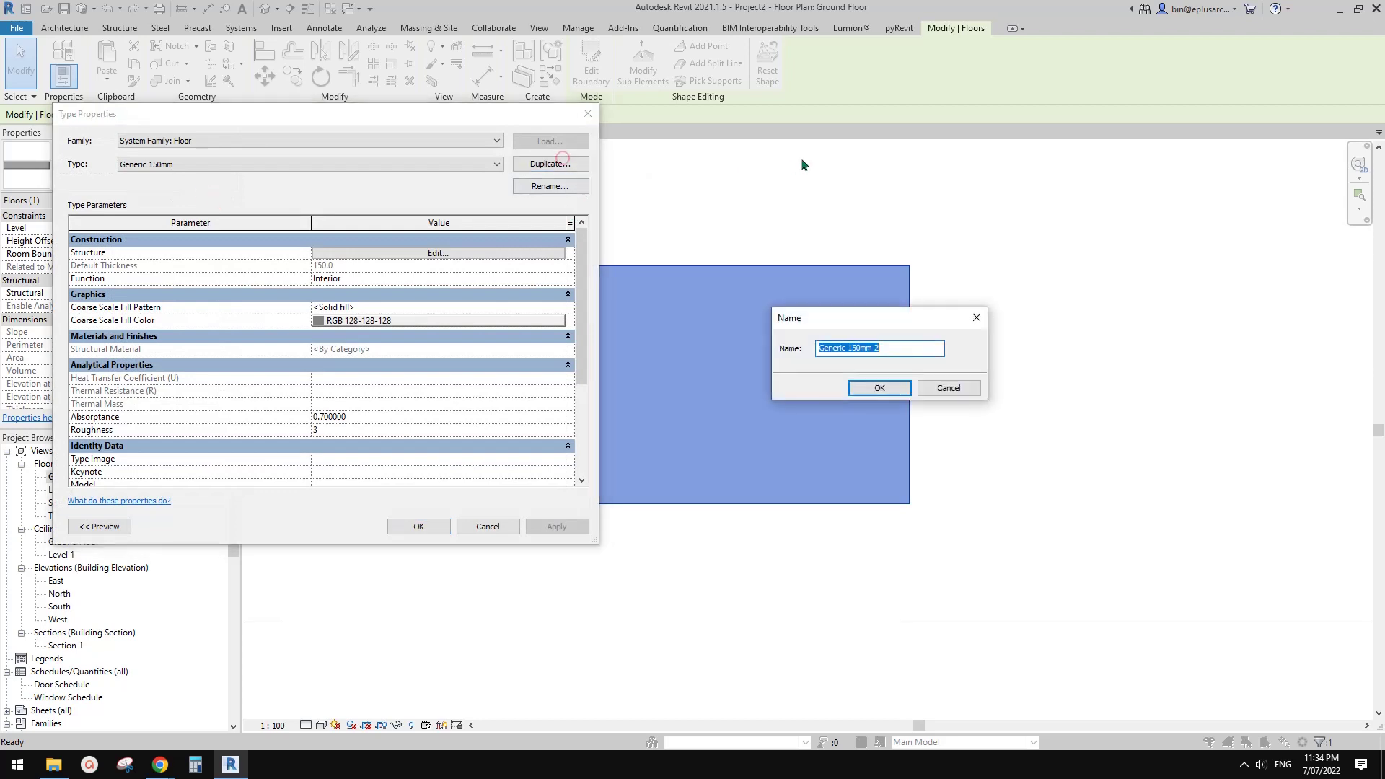
pyautogui.write('tile floor')
pyautogui.click(885, 383)
# - Create a new material named "Tile" for the structure layer of the tile floor type
pyautogui.click(464, 253)
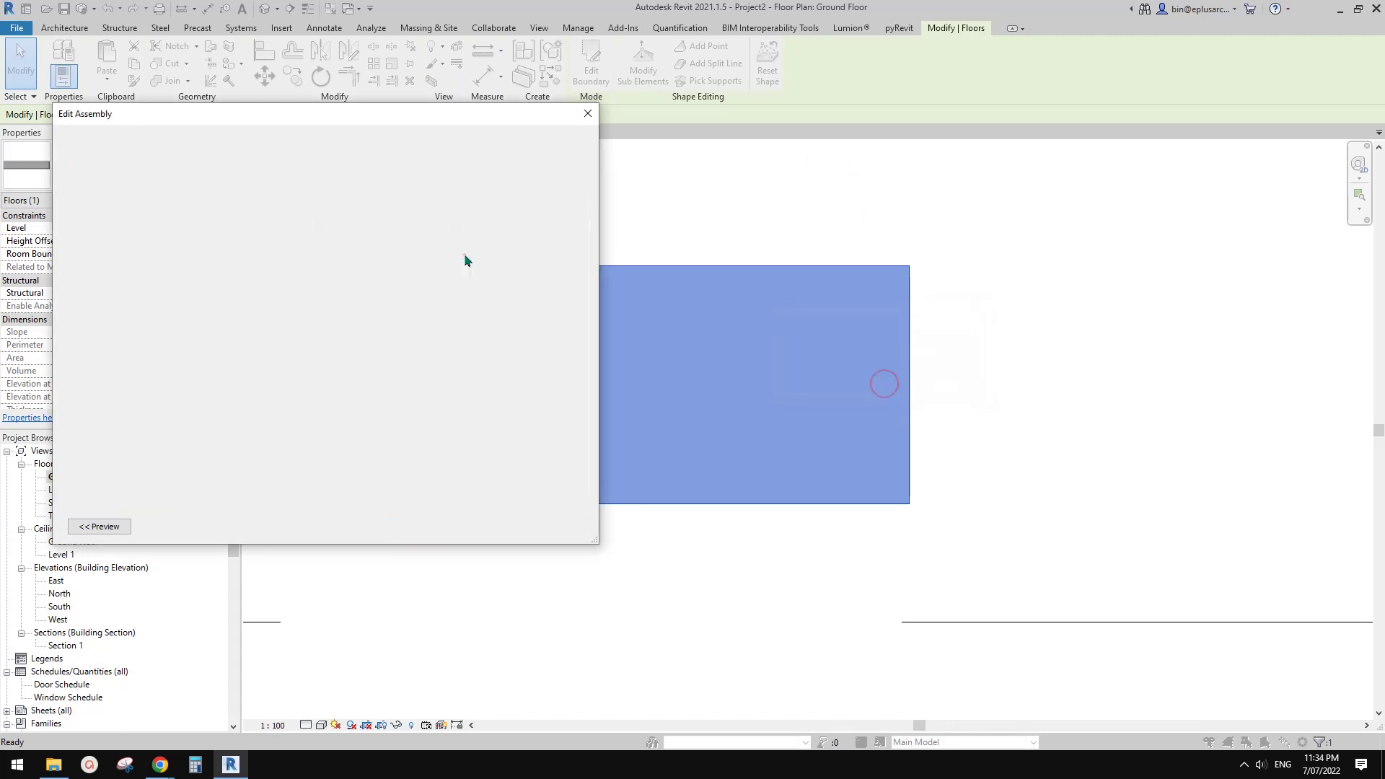
pyautogui.click(286, 251)
pyautogui.click(286, 251)
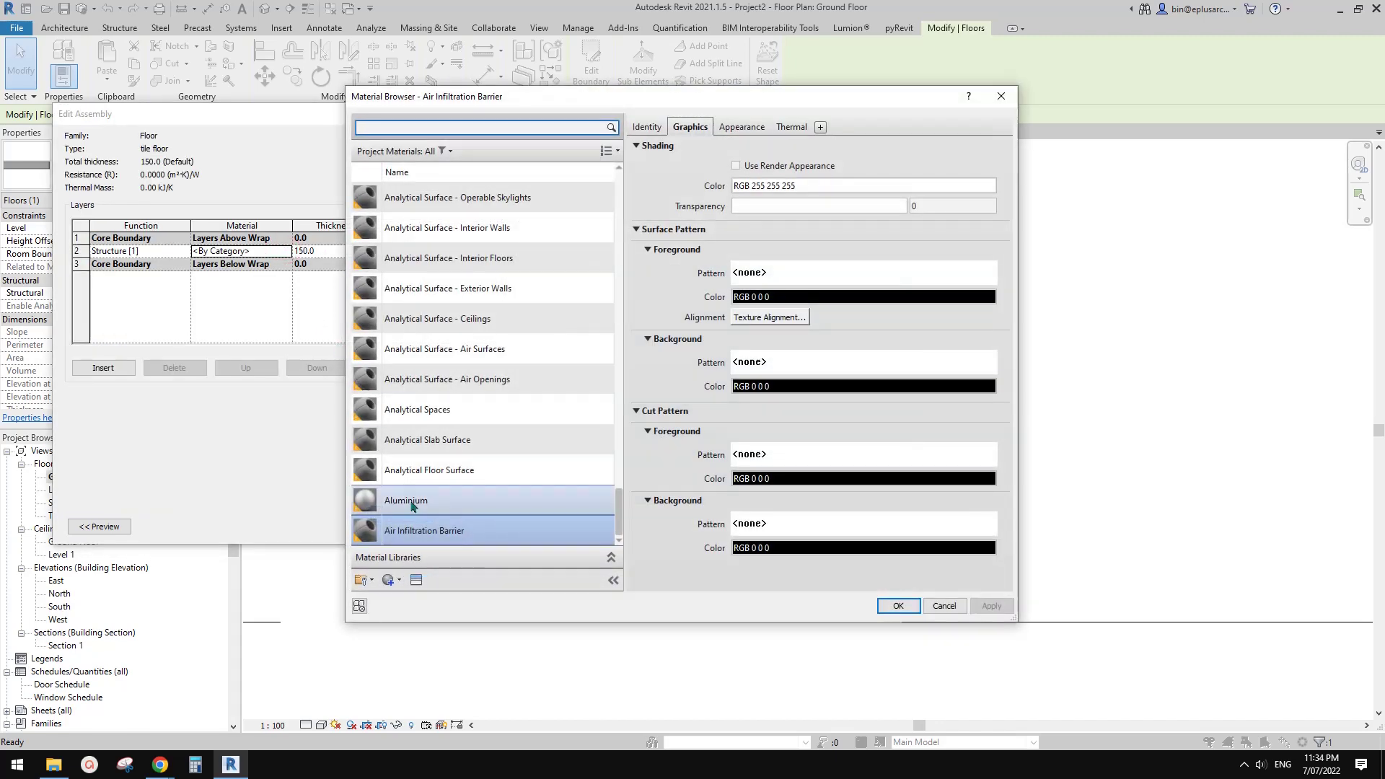
pyautogui.click(399, 580)
pyautogui.click(399, 600)
pyautogui.rightClick(451, 345)
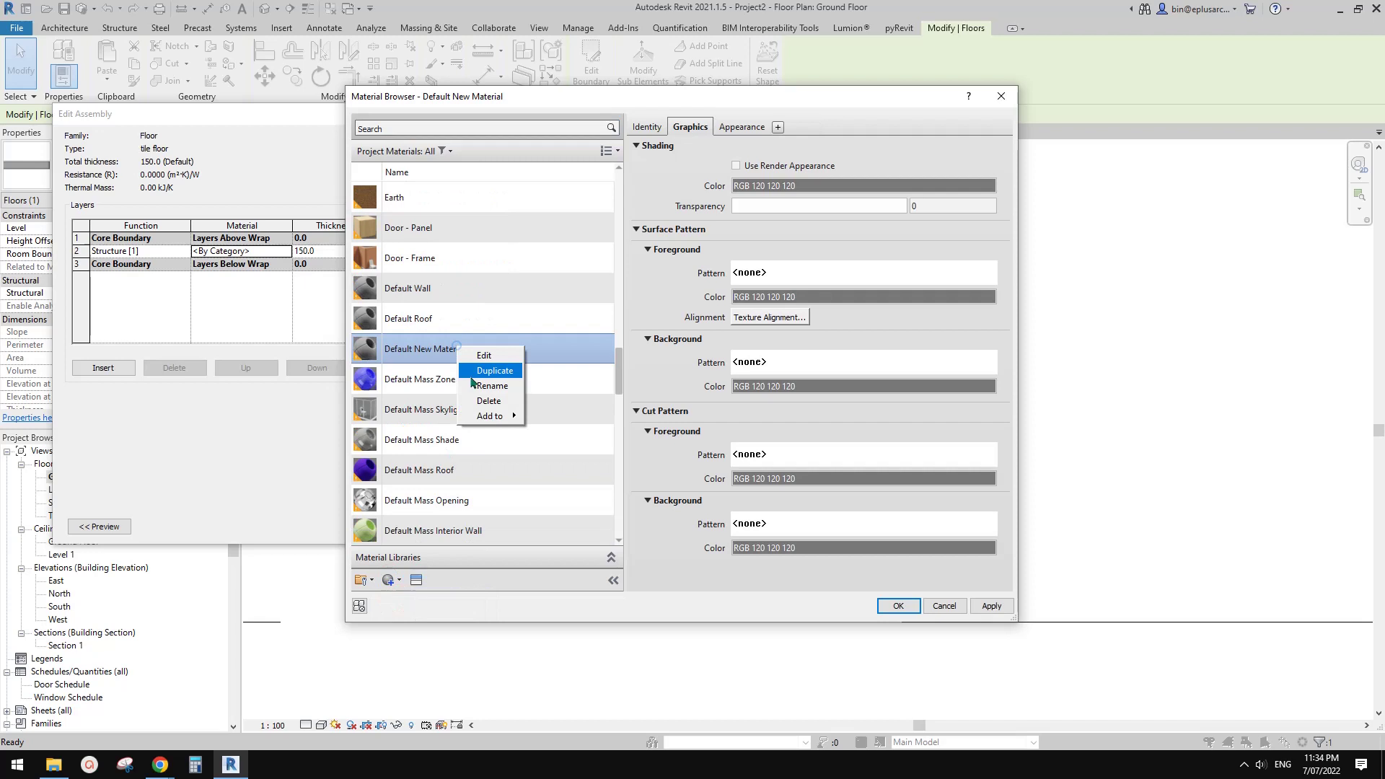
pyautogui.click(495, 386)
pyautogui.write('Tile')
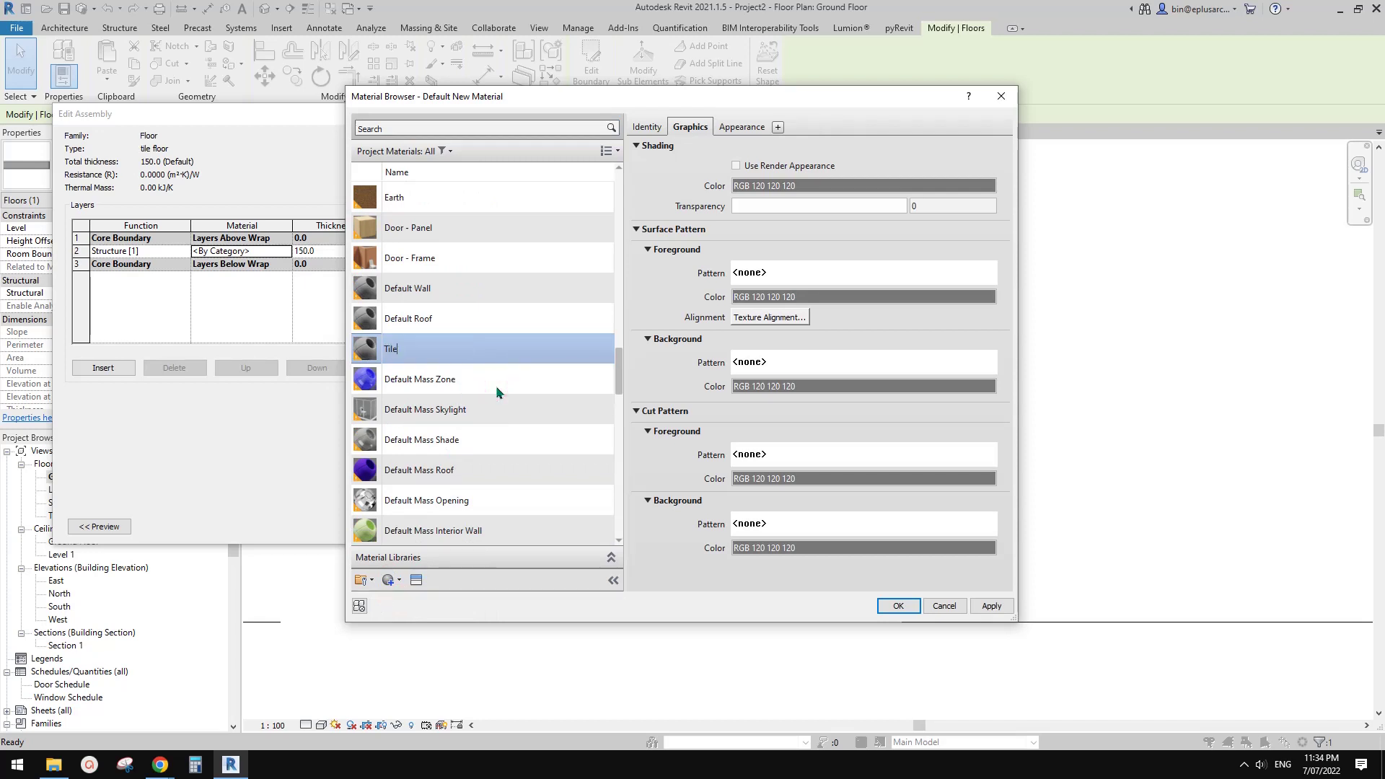
pyautogui.press('Return')
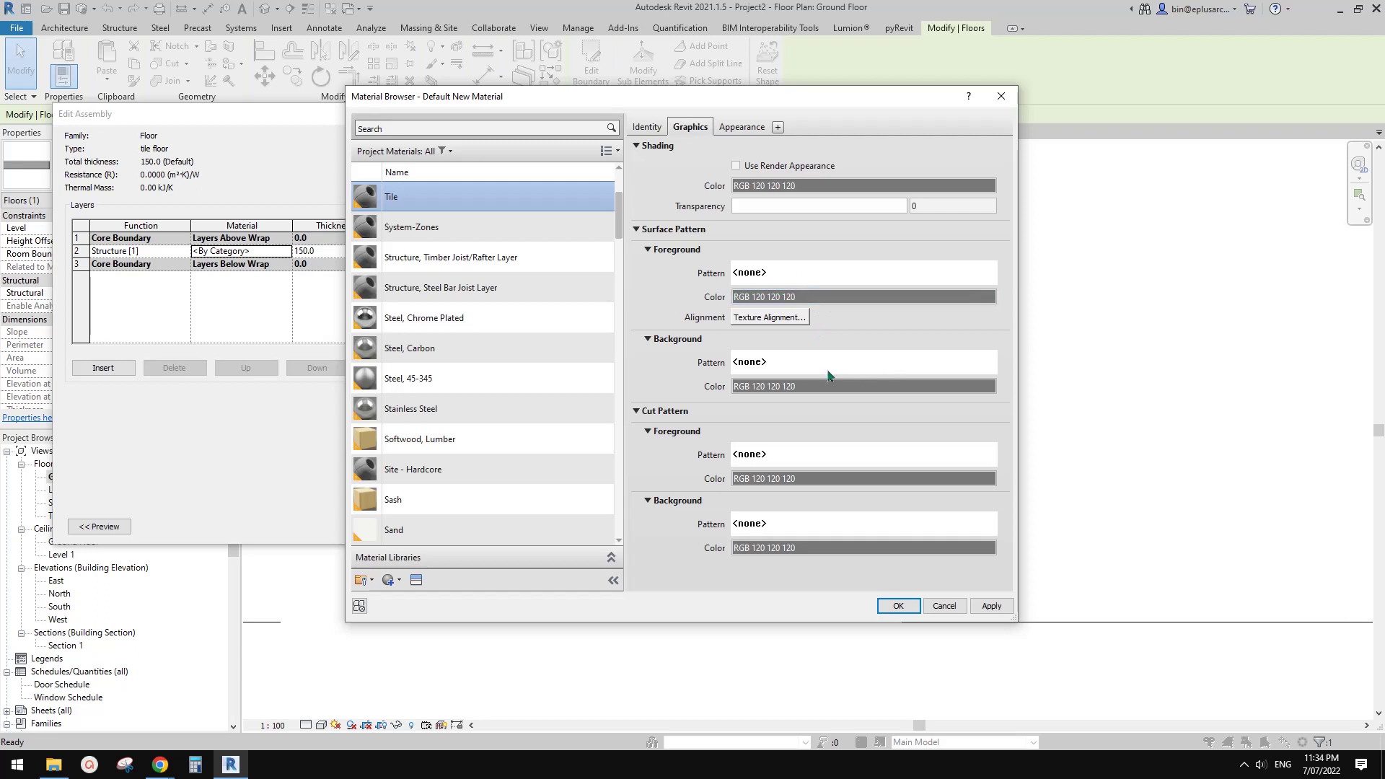
pyautogui.click(822, 271)
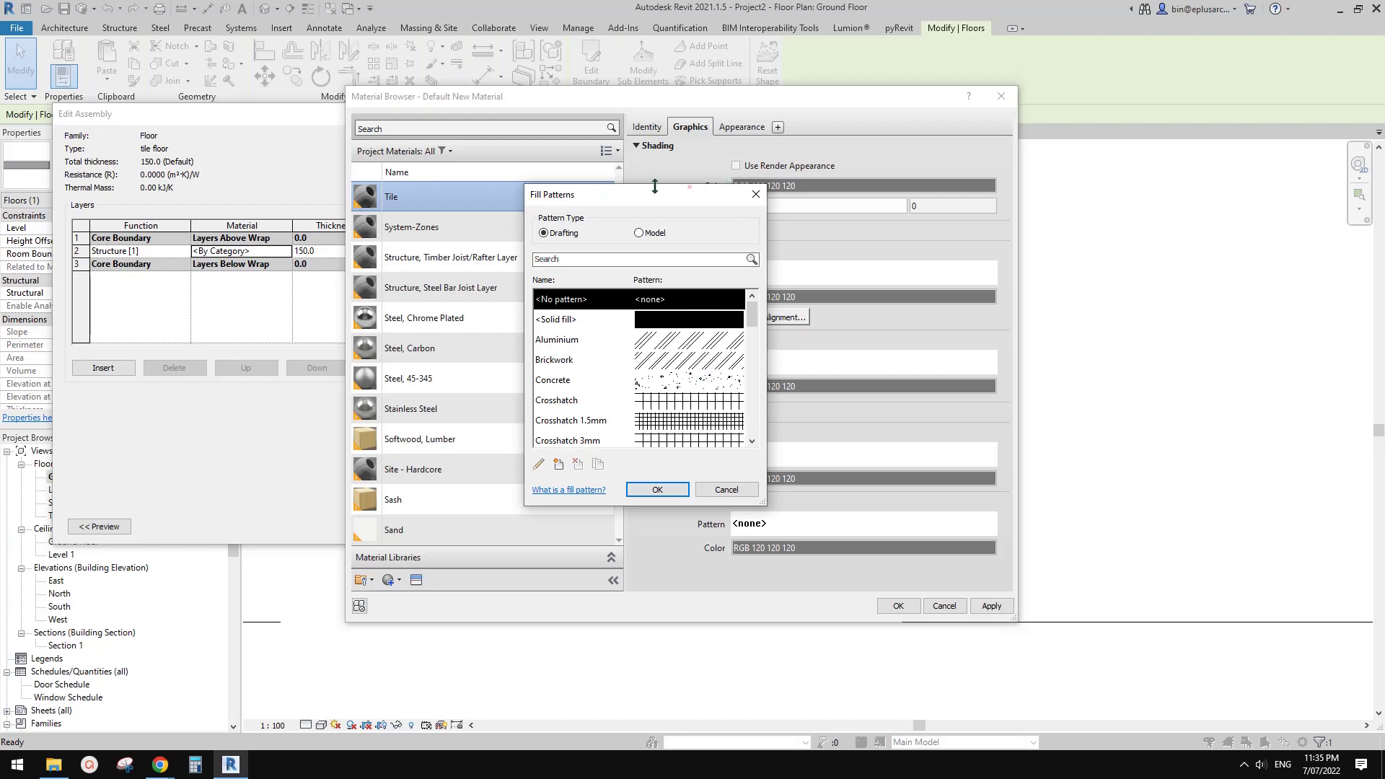
pyautogui.moveTo(667, 197); pyautogui.dragTo(586, 263)
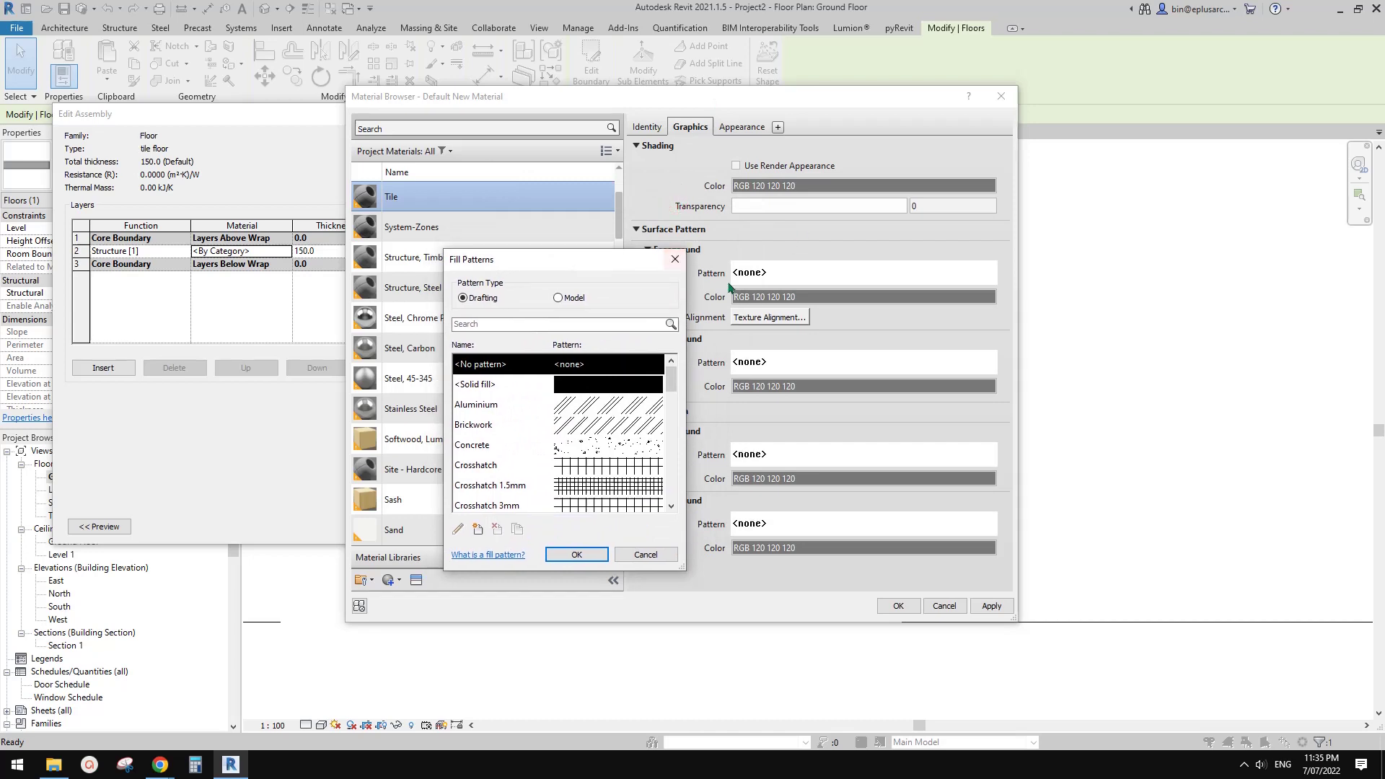
pyautogui.click(675, 259)
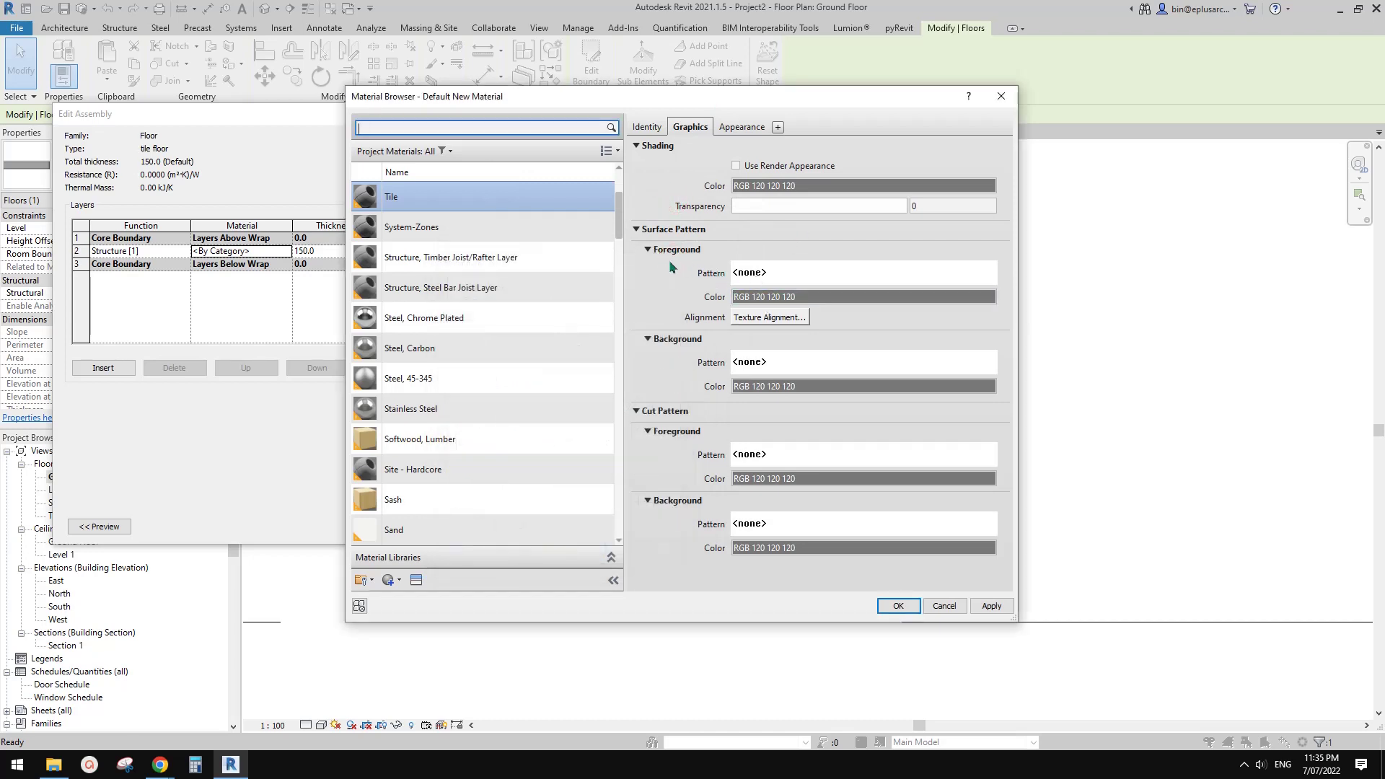
# - Set the Tile material's surface foreground pattern to the 600 x 600mm model pattern
pyautogui.click(767, 274)
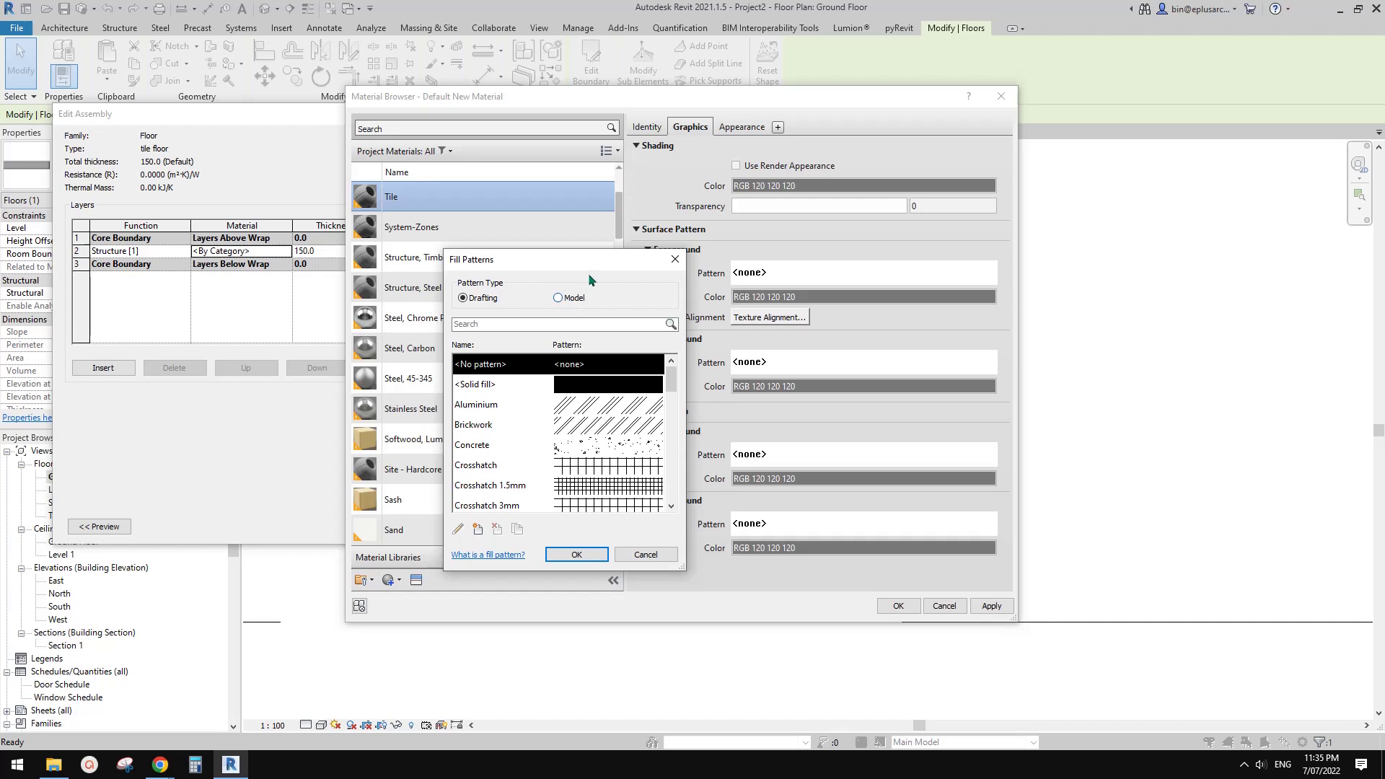
pyautogui.moveTo(596, 258); pyautogui.dragTo(599, 208)
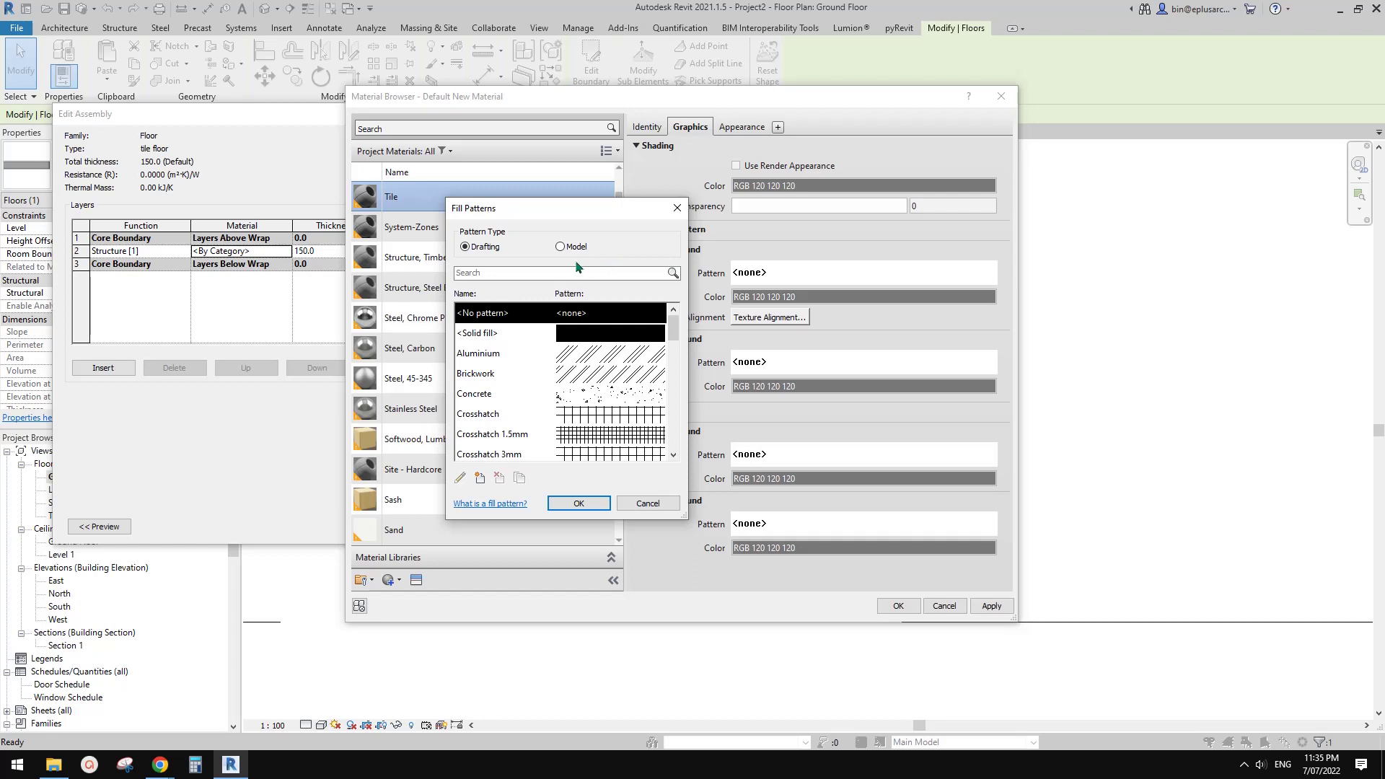
pyautogui.click(561, 247)
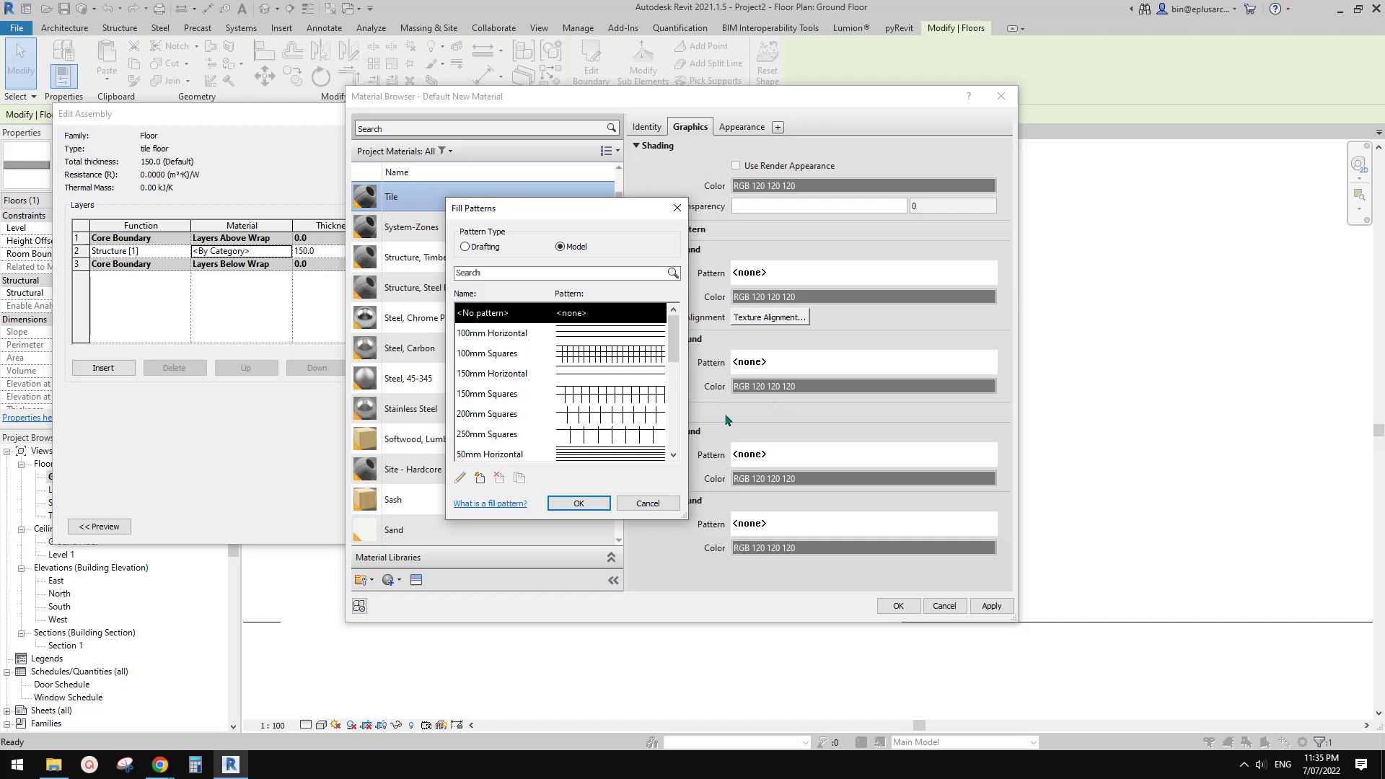
pyautogui.scroll(-1, 562, 418)
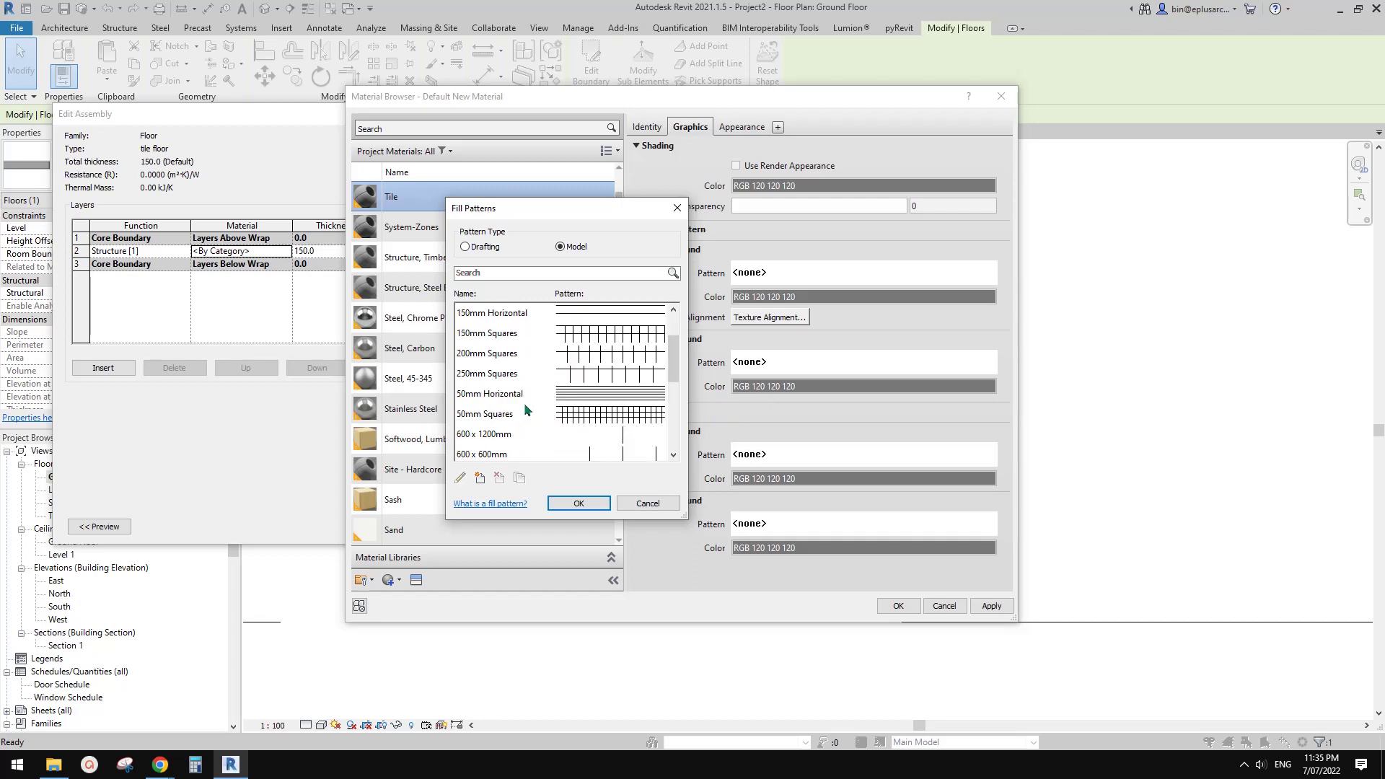
pyautogui.scroll(2, 527, 410)
pyautogui.scroll(-3, 531, 393)
pyautogui.click(558, 396)
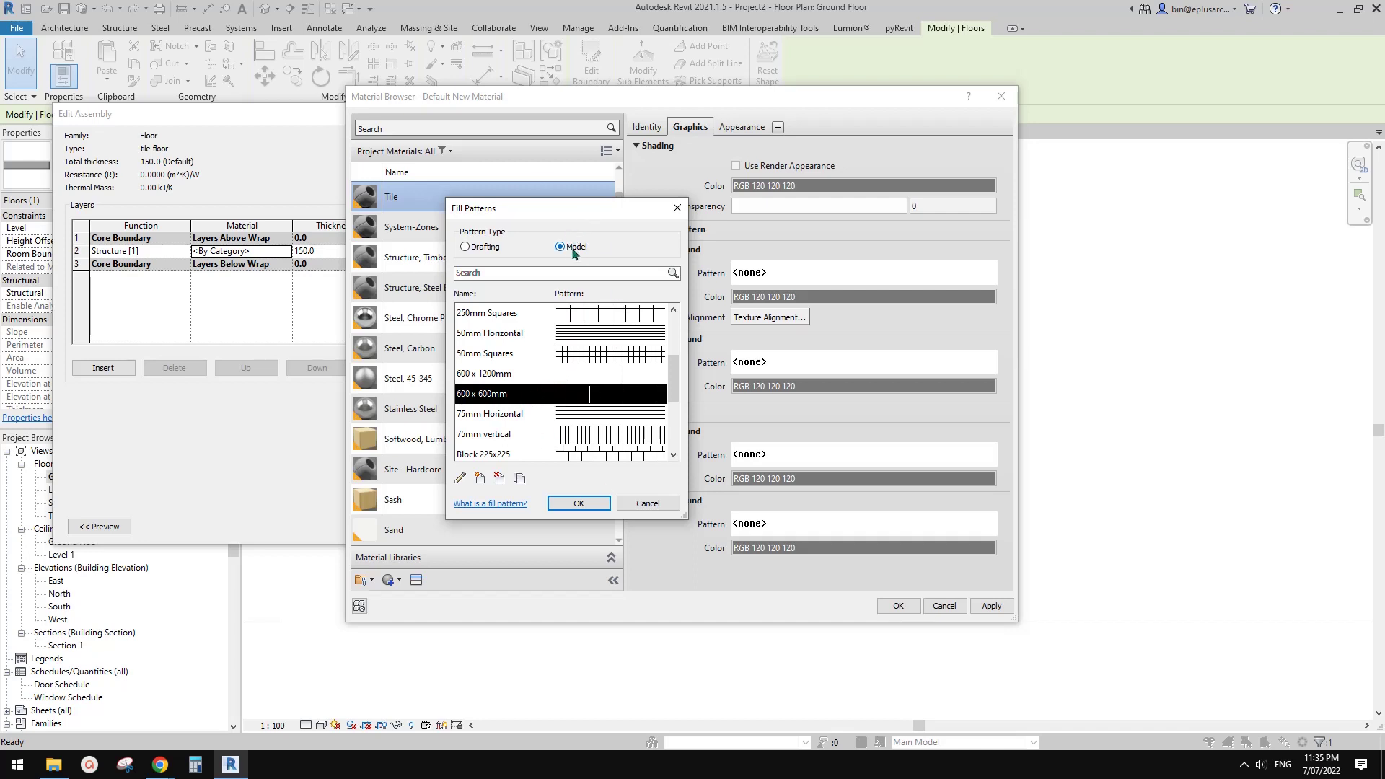
pyautogui.click(579, 503)
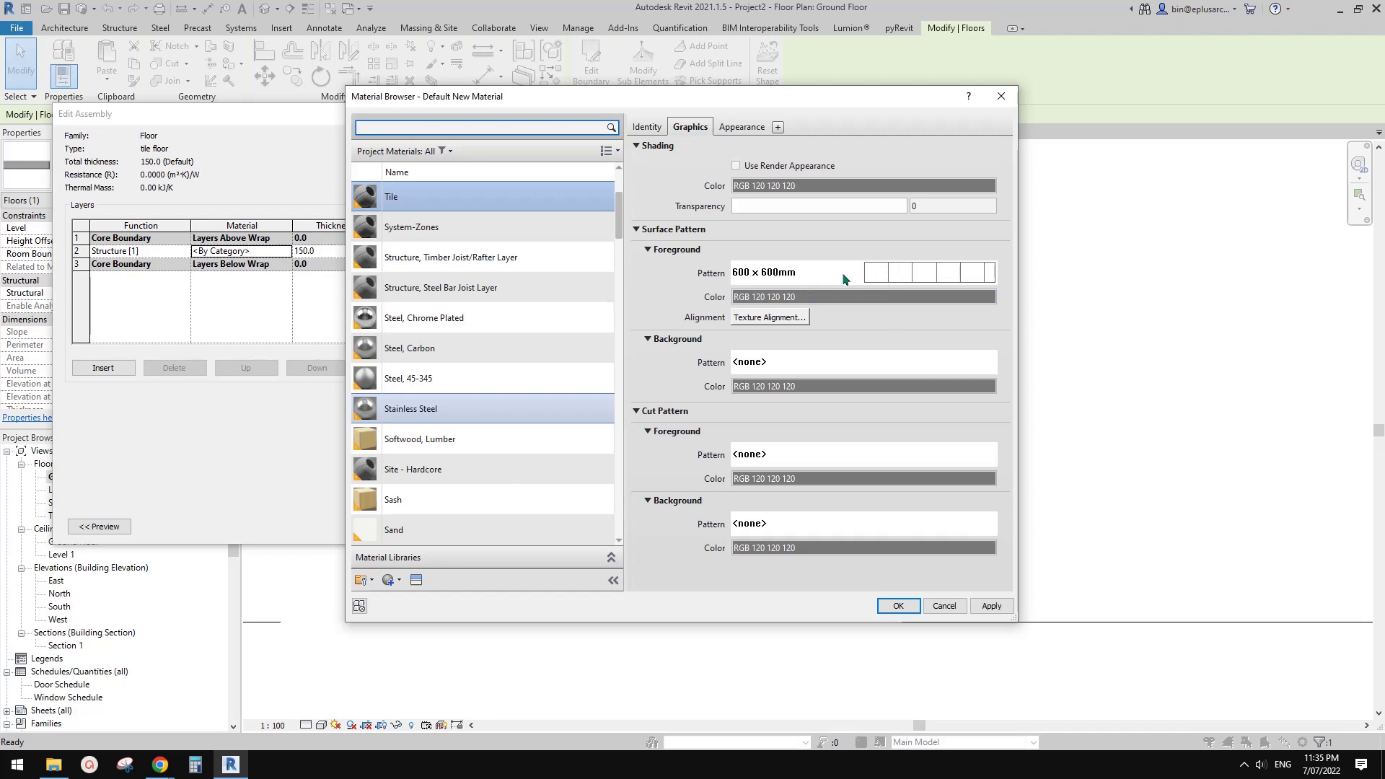
# - Assign the Tile material to the tile floor's structure layer, finish the type edit and view the floor in plan
pyautogui.click(887, 604)
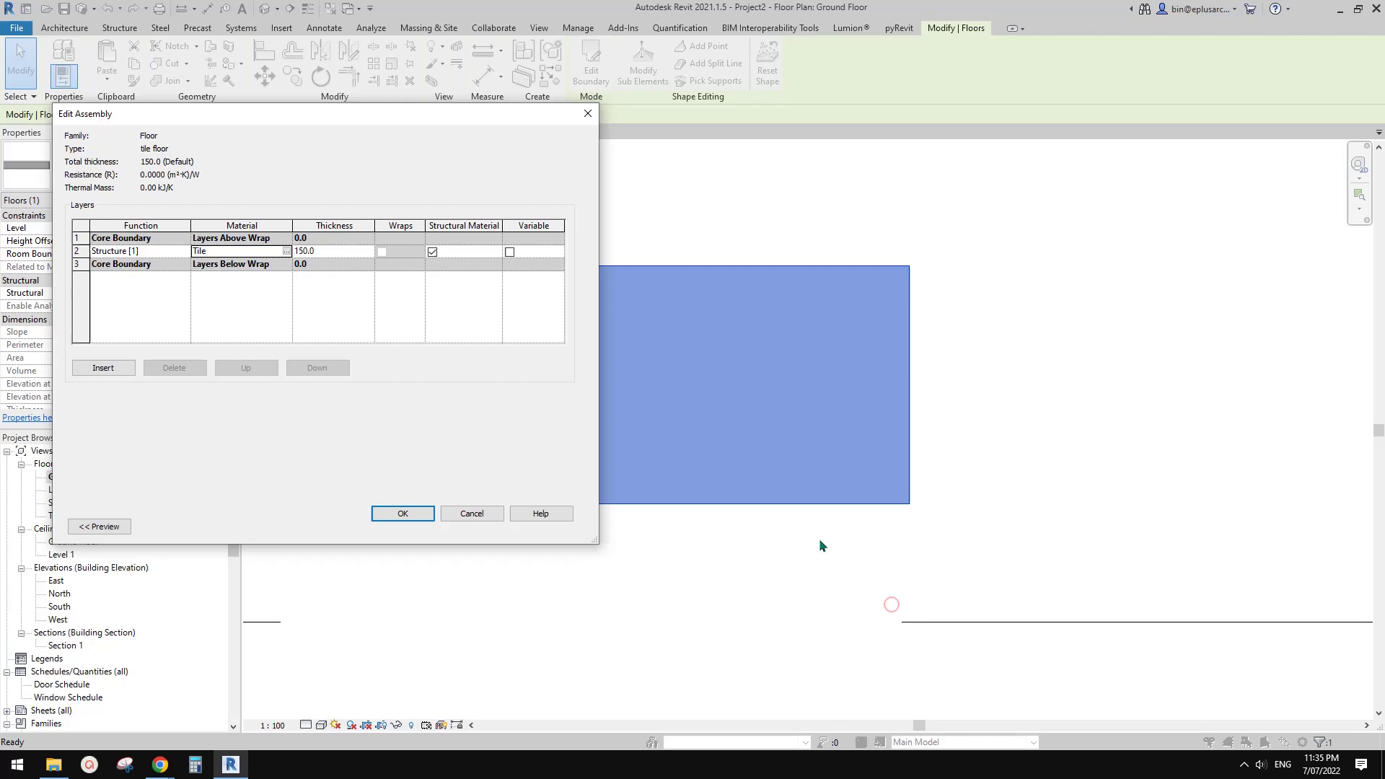
pyautogui.click(407, 518)
pyautogui.click(408, 523)
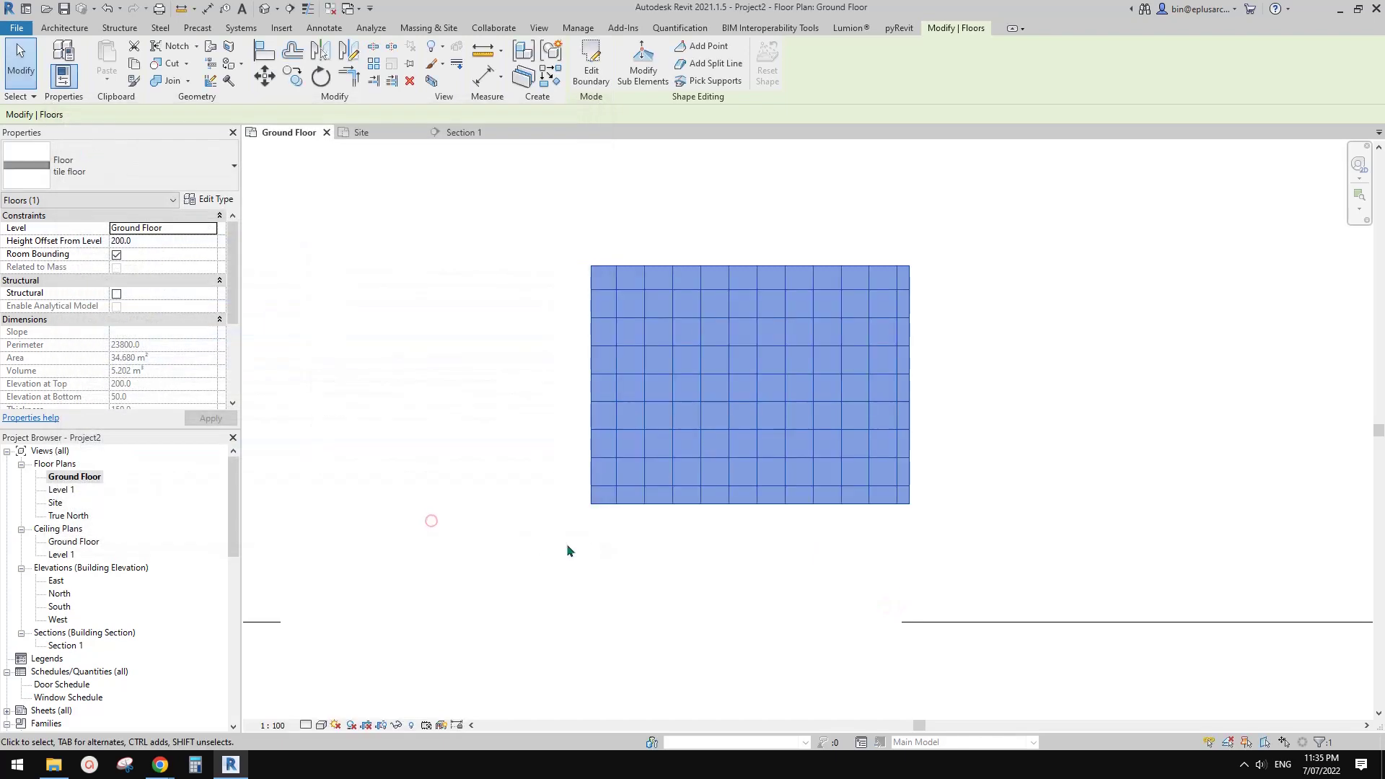
pyautogui.click(645, 552)
pyautogui.scroll(1, 925, 449)
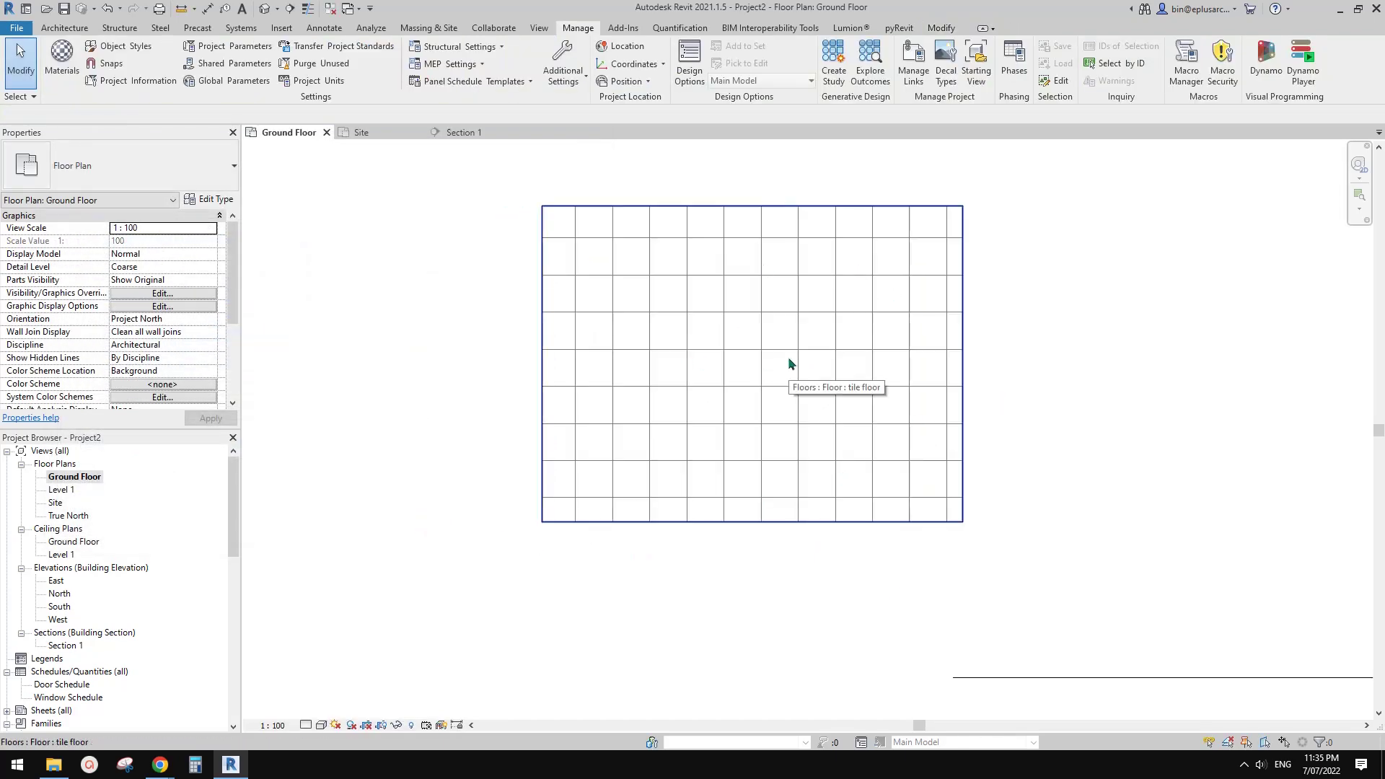
pyautogui.moveTo(791, 375); pyautogui.dragTo(796, 381, button='middle')
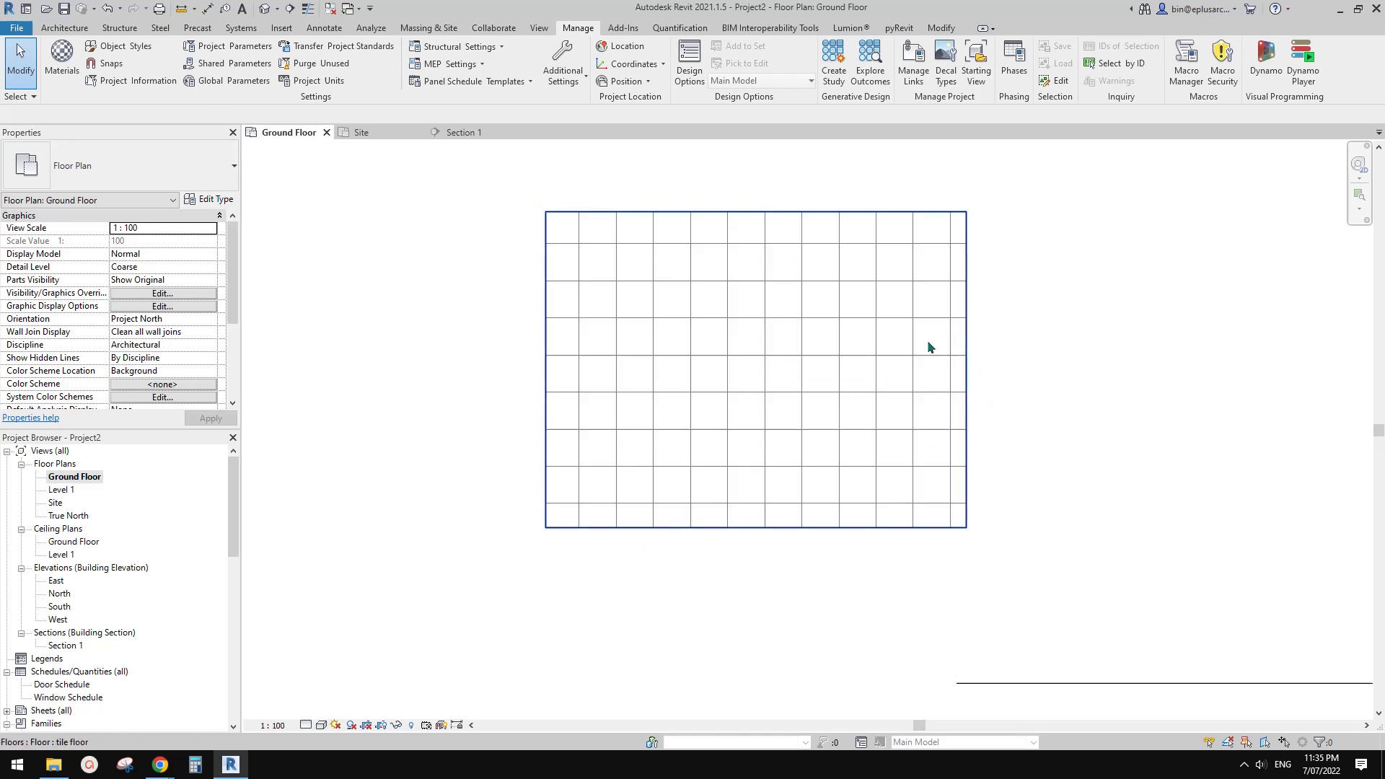
pyautogui.moveTo(928, 347); pyautogui.dragTo(935, 358, button='middle')
# - Reopen the Tile material from the tile floor's structure and set its surface background pattern to Solid fill
pyautogui.click(770, 374)
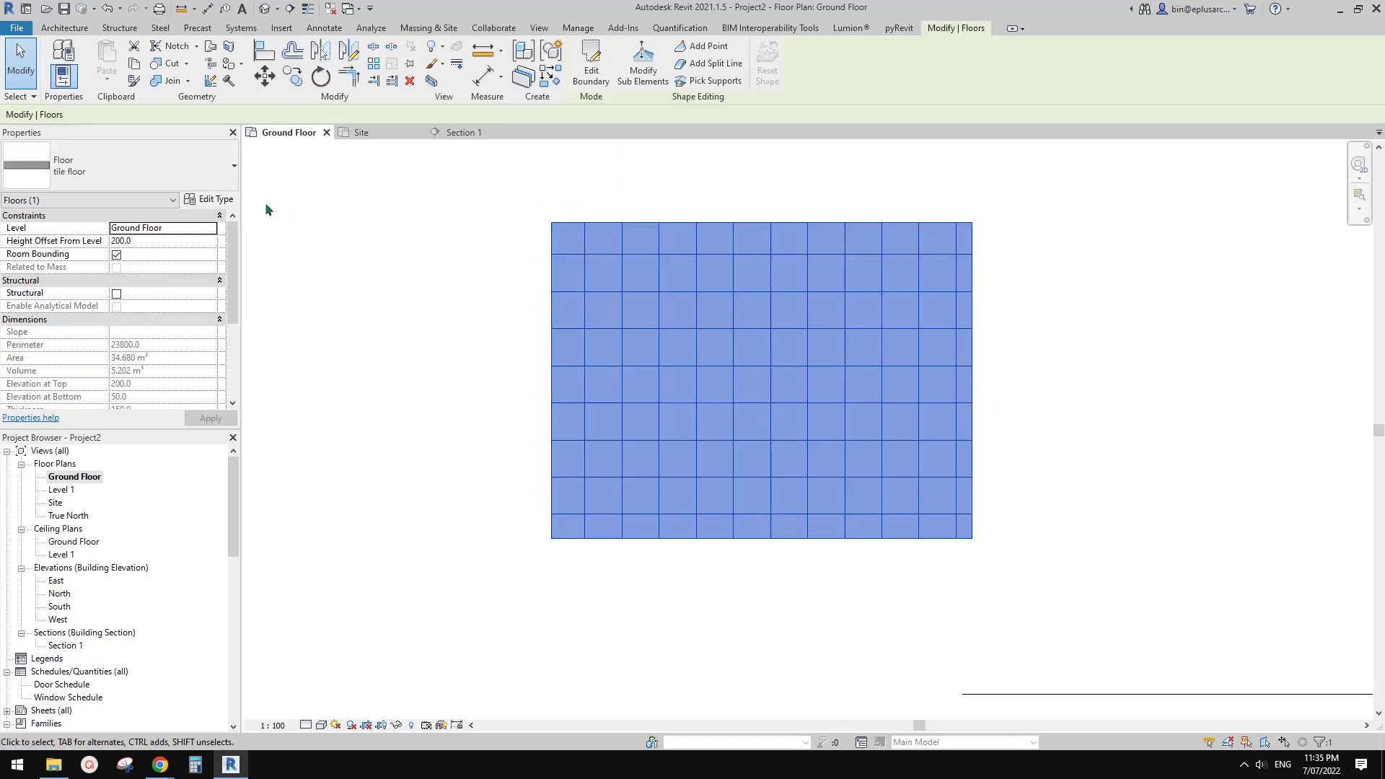
pyautogui.click(209, 199)
pyautogui.click(430, 258)
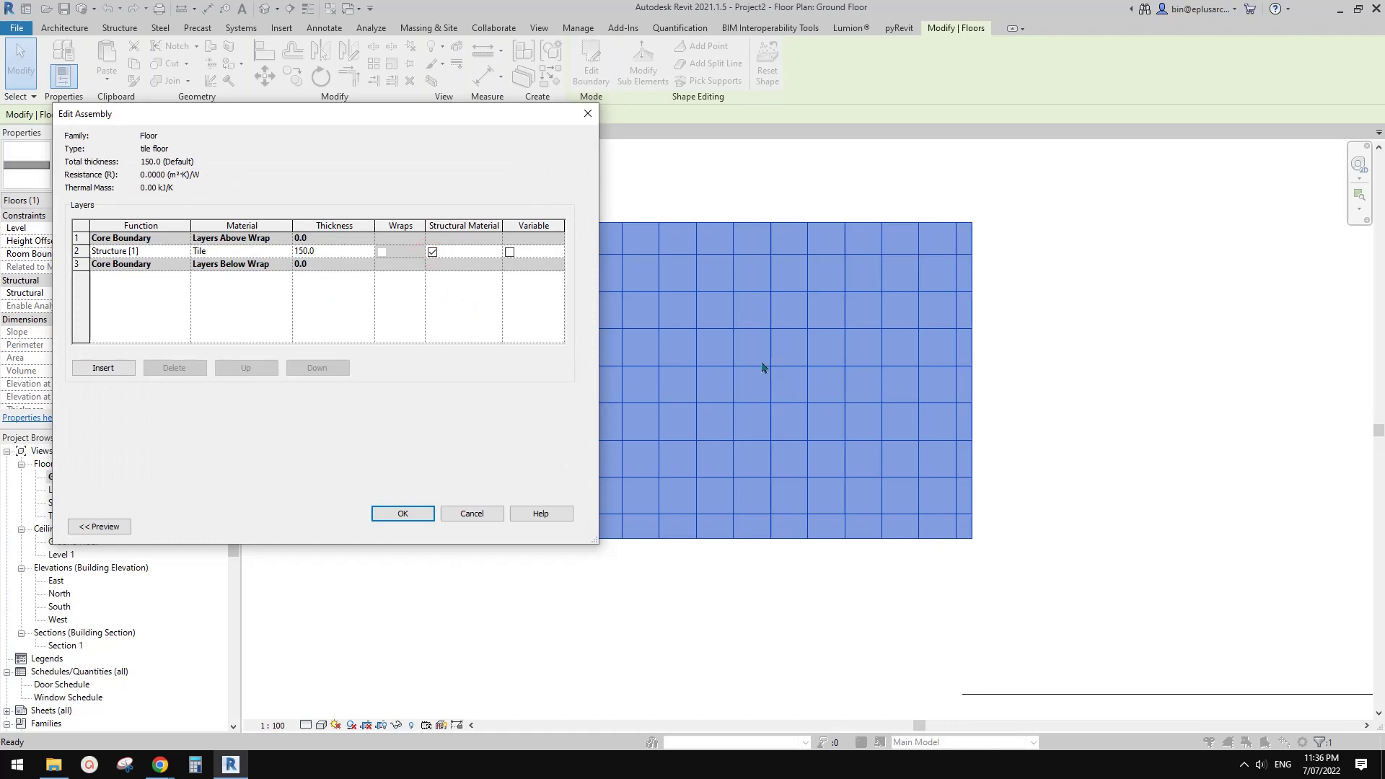
pyautogui.click(287, 252)
pyautogui.click(287, 252)
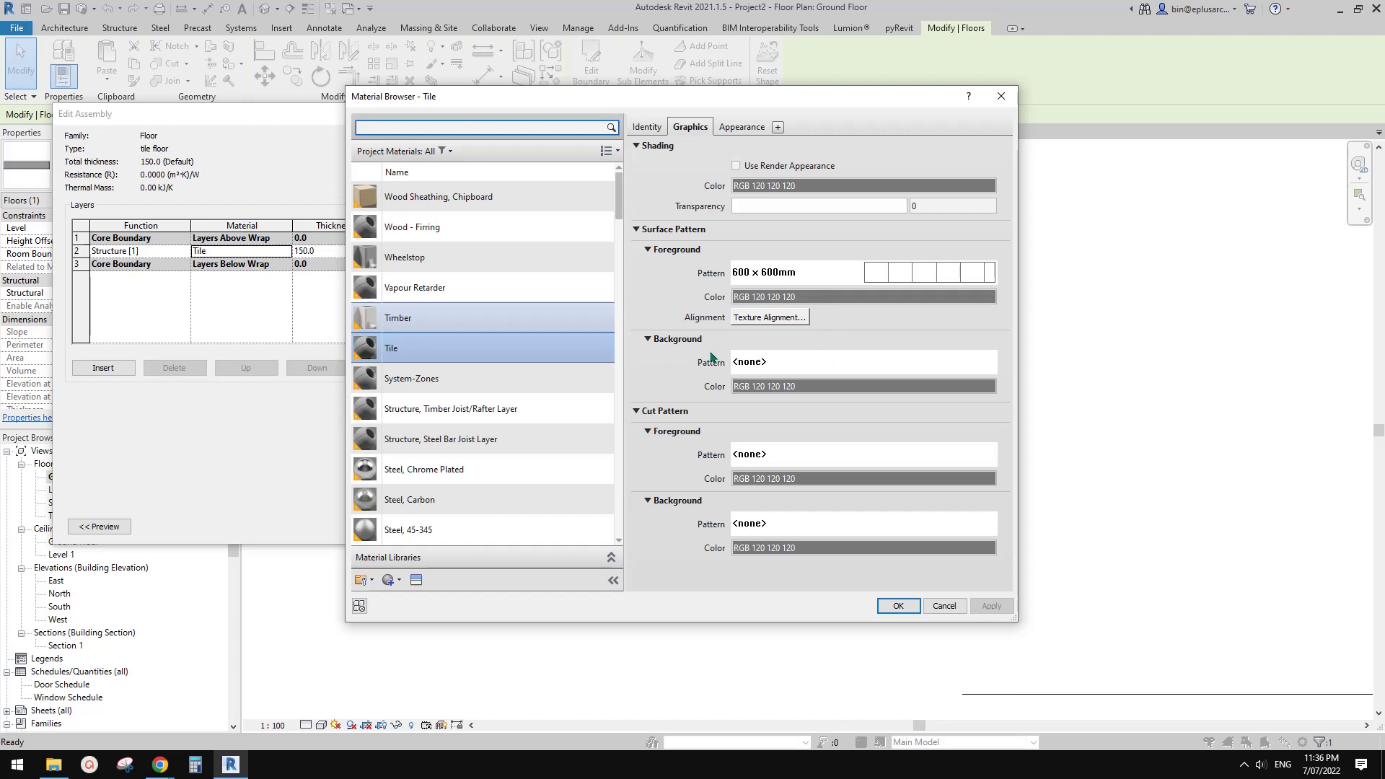
pyautogui.click(837, 371)
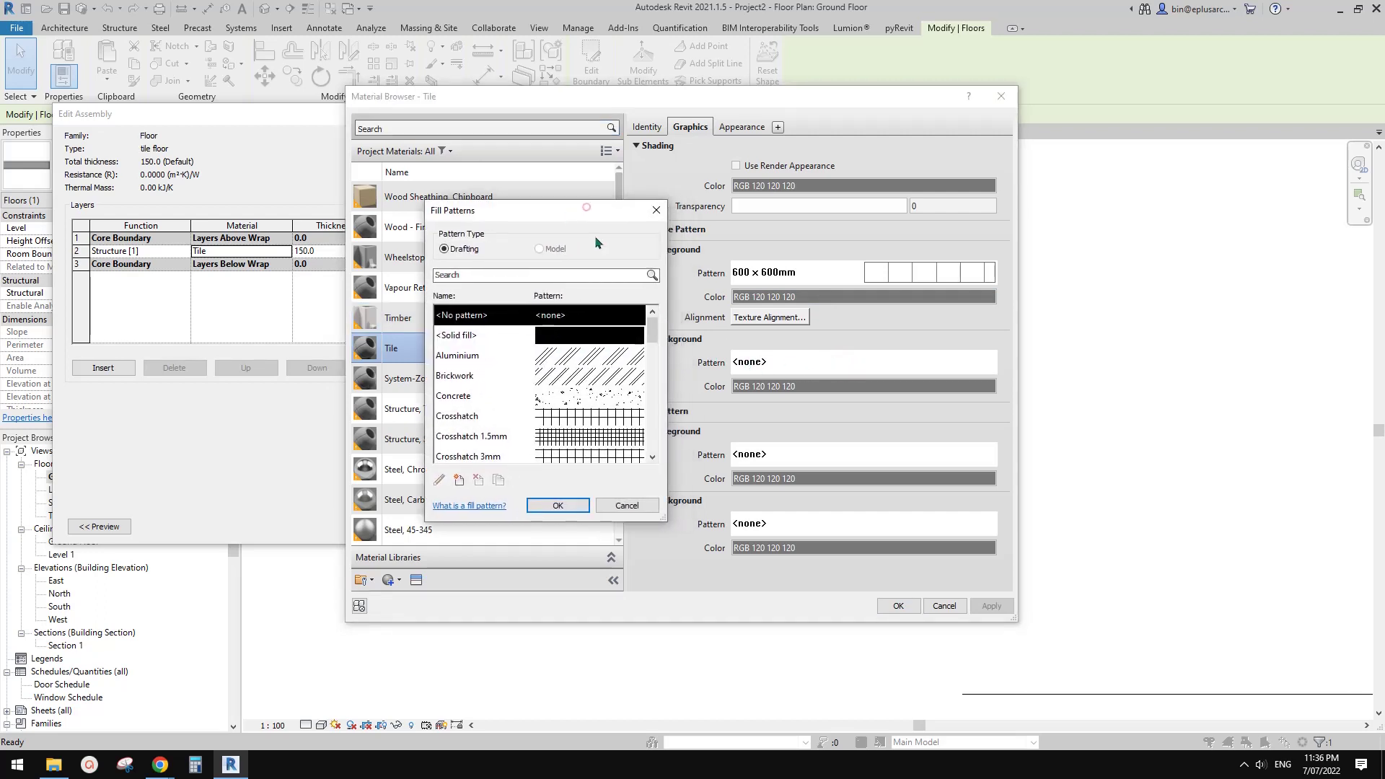
pyautogui.moveTo(607, 206); pyautogui.dragTo(587, 208)
pyautogui.scroll(-4, 648, 343)
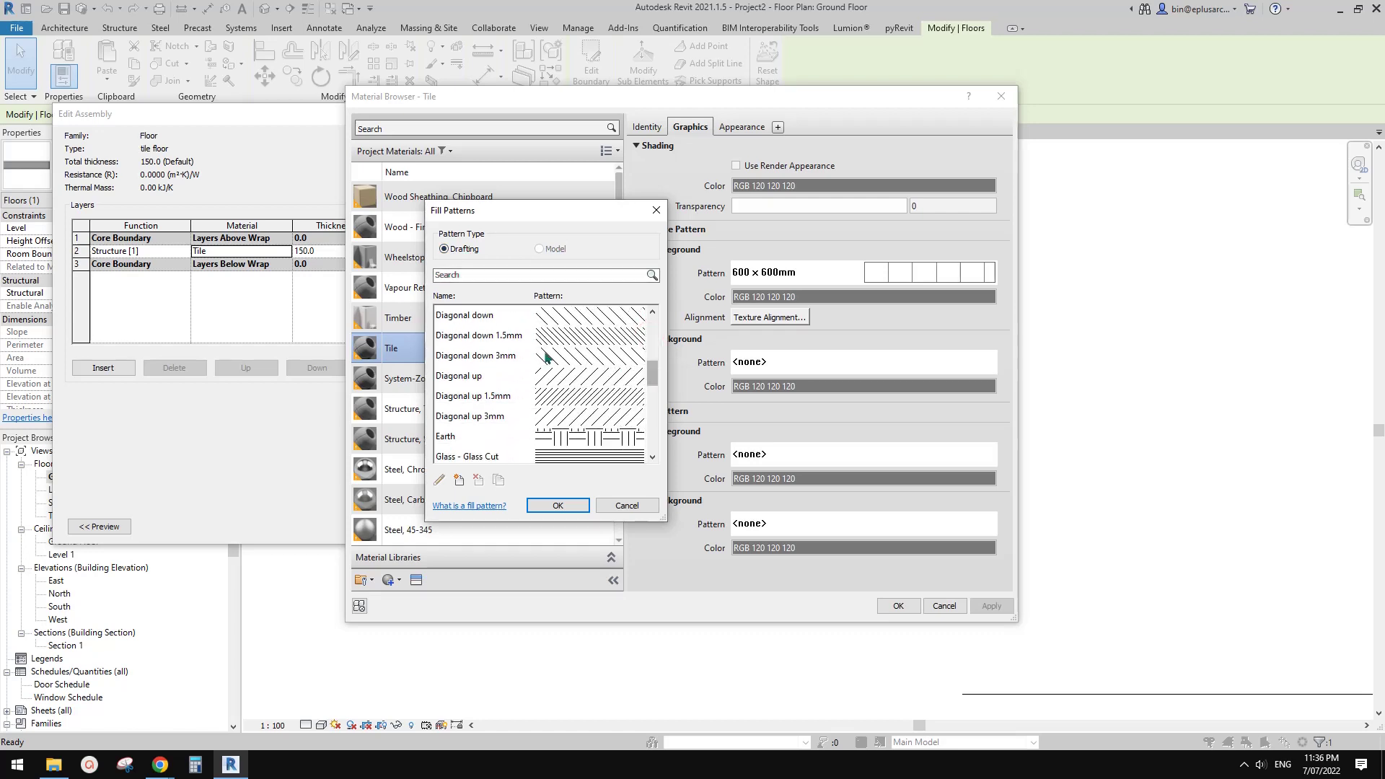
pyautogui.scroll(4, 564, 381)
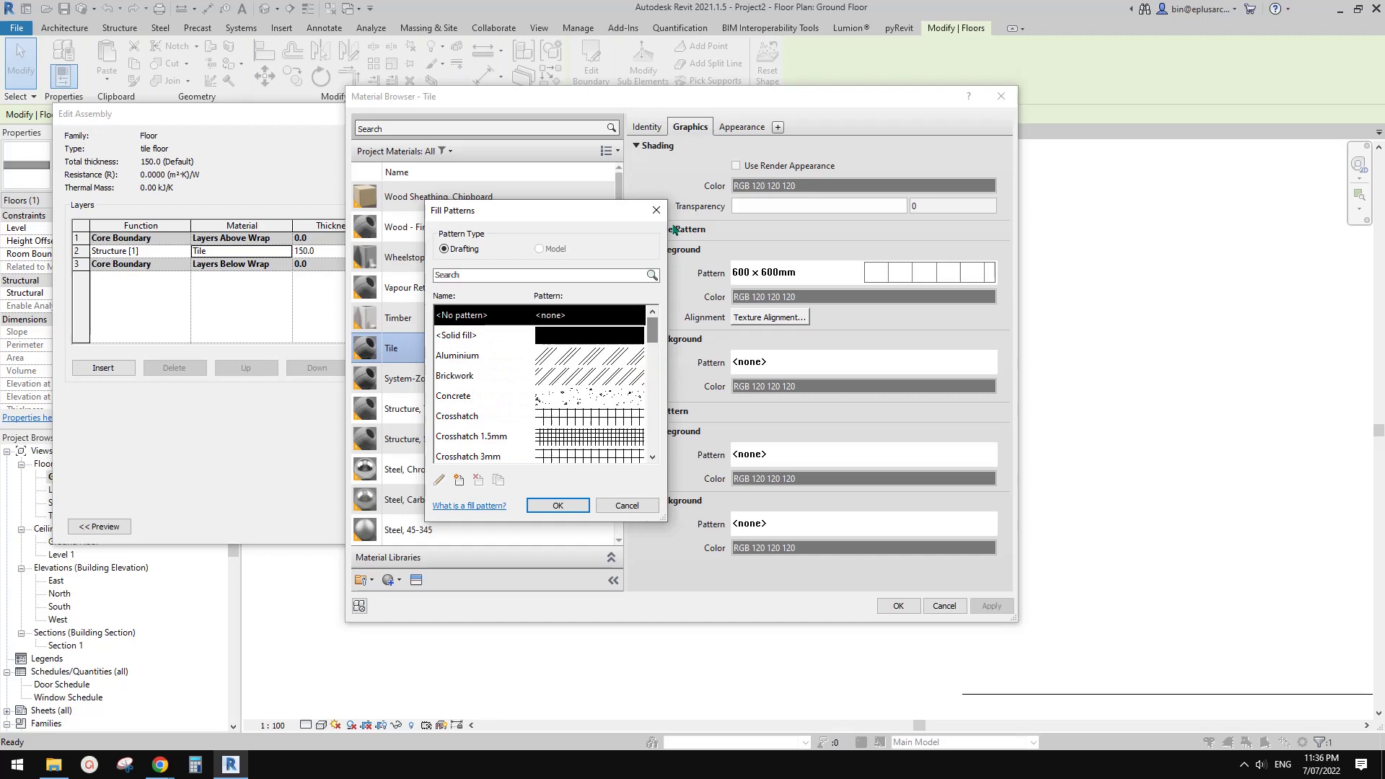
pyautogui.click(568, 335)
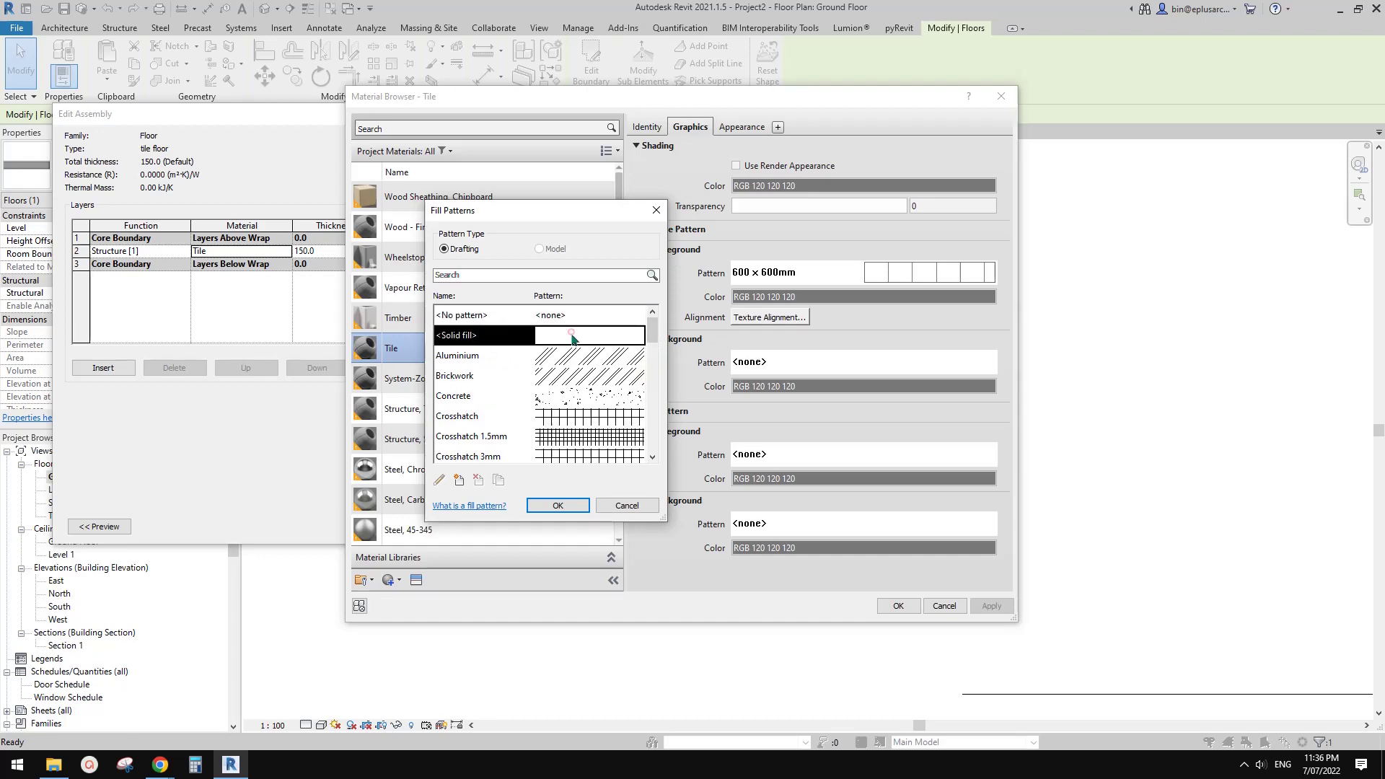
pyautogui.click(558, 505)
# - Set the surface background color to RGB 220-220-220 and apply the edited Tile material to the floor type
pyautogui.click(873, 385)
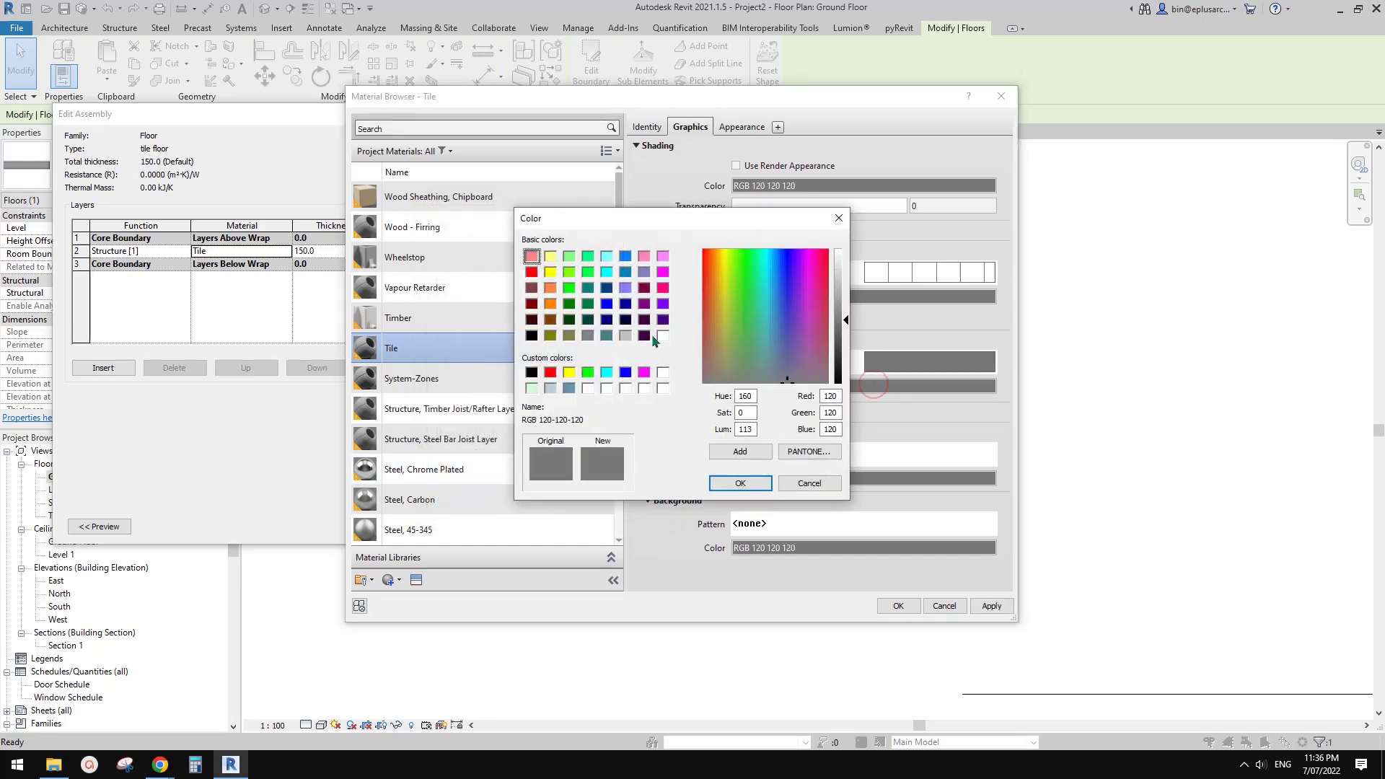
pyautogui.click(625, 335)
pyautogui.doubleClick(818, 396)
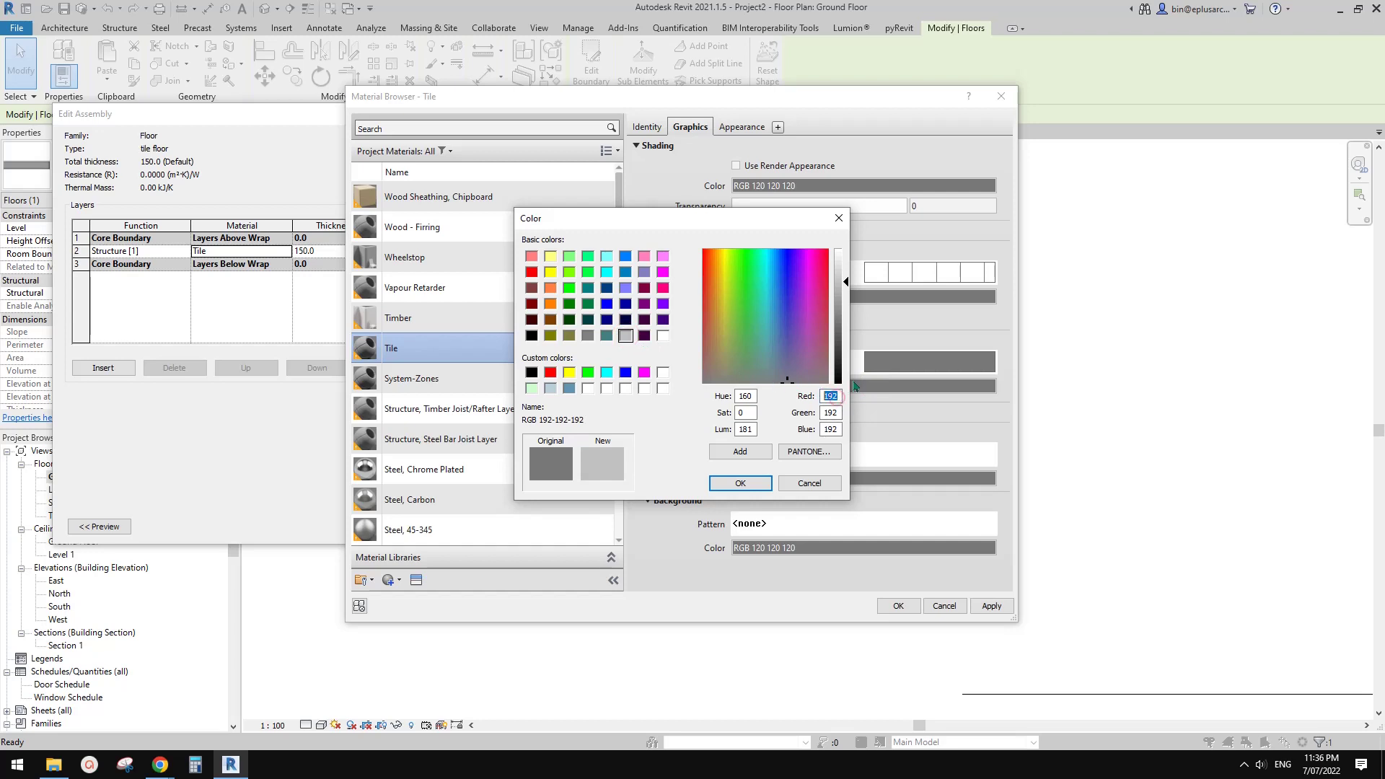
pyautogui.write('220')
pyautogui.press('Tab')
pyautogui.write('220')
pyautogui.press('Tab')
pyautogui.write('220')
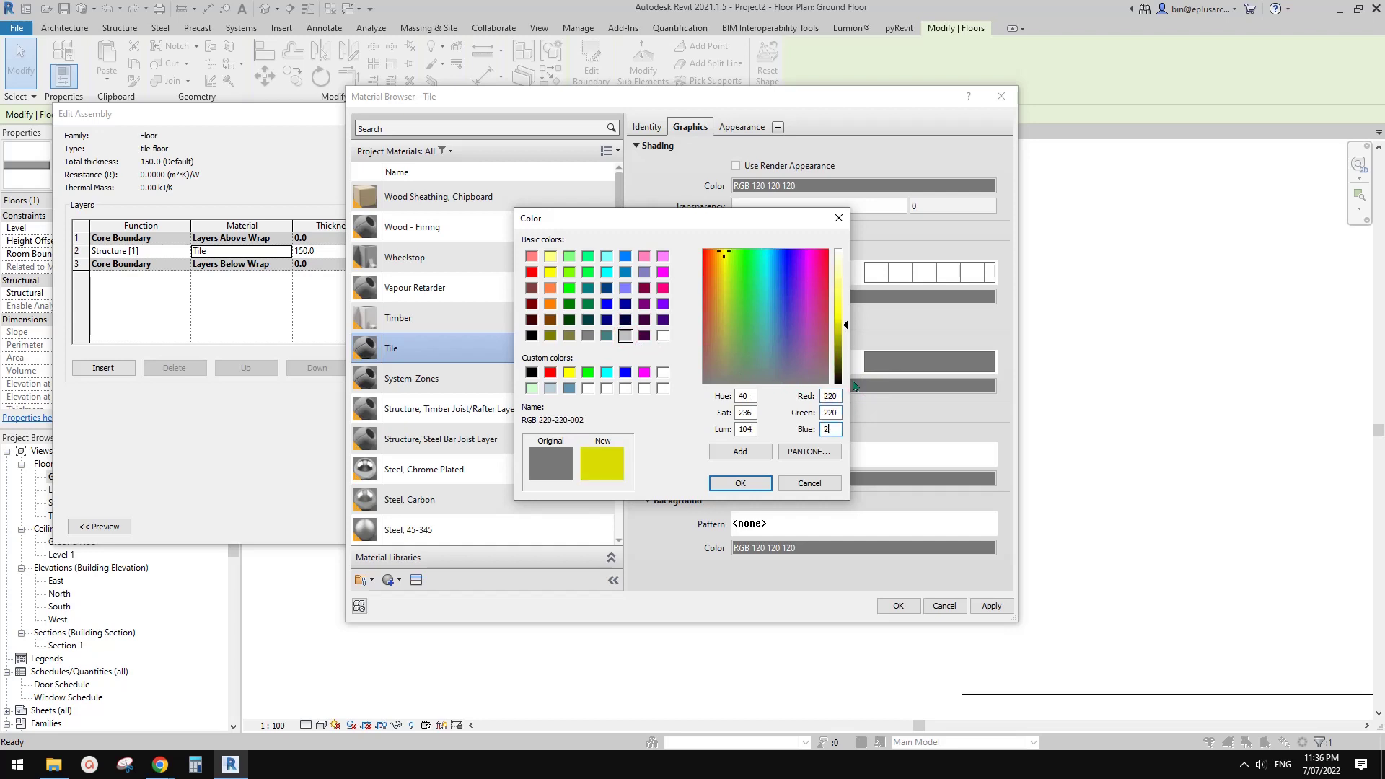
pyautogui.click(742, 483)
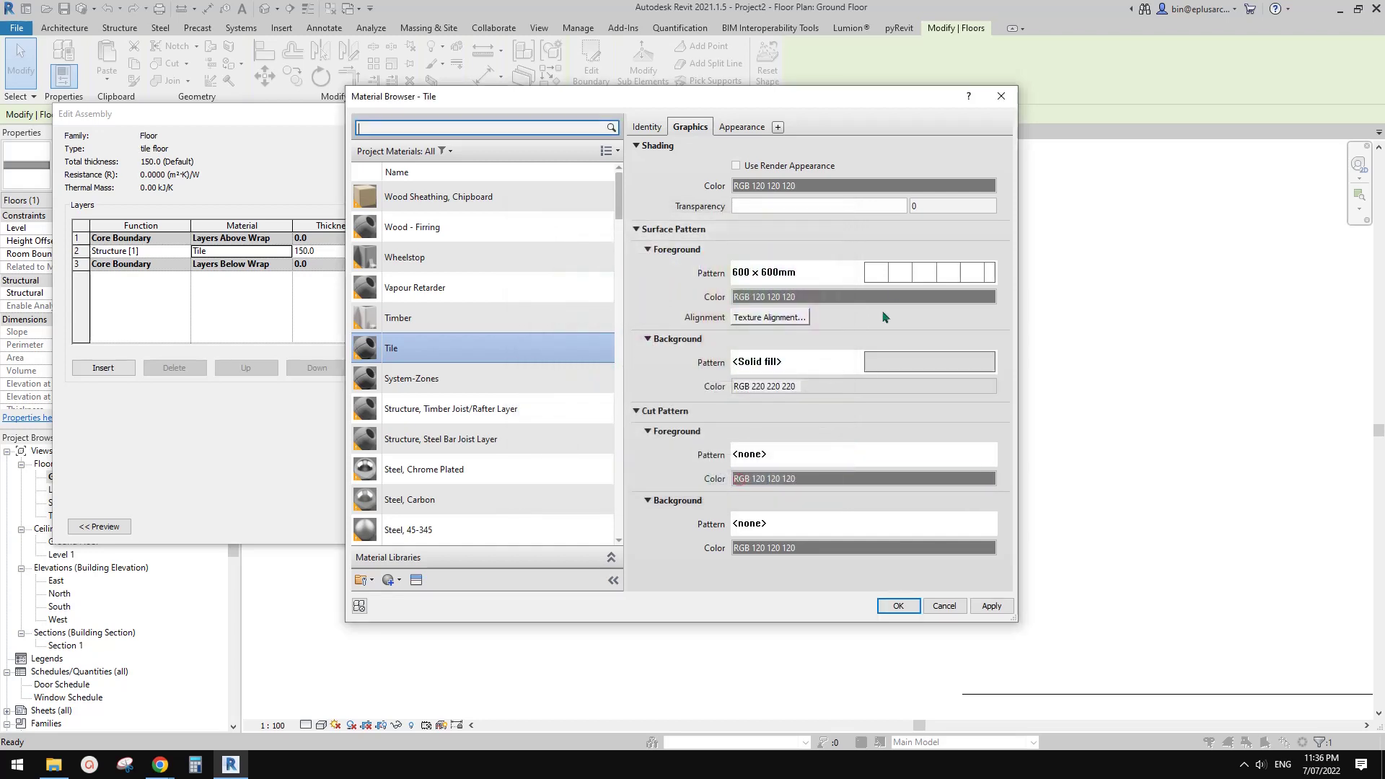
pyautogui.click(901, 607)
pyautogui.click(406, 516)
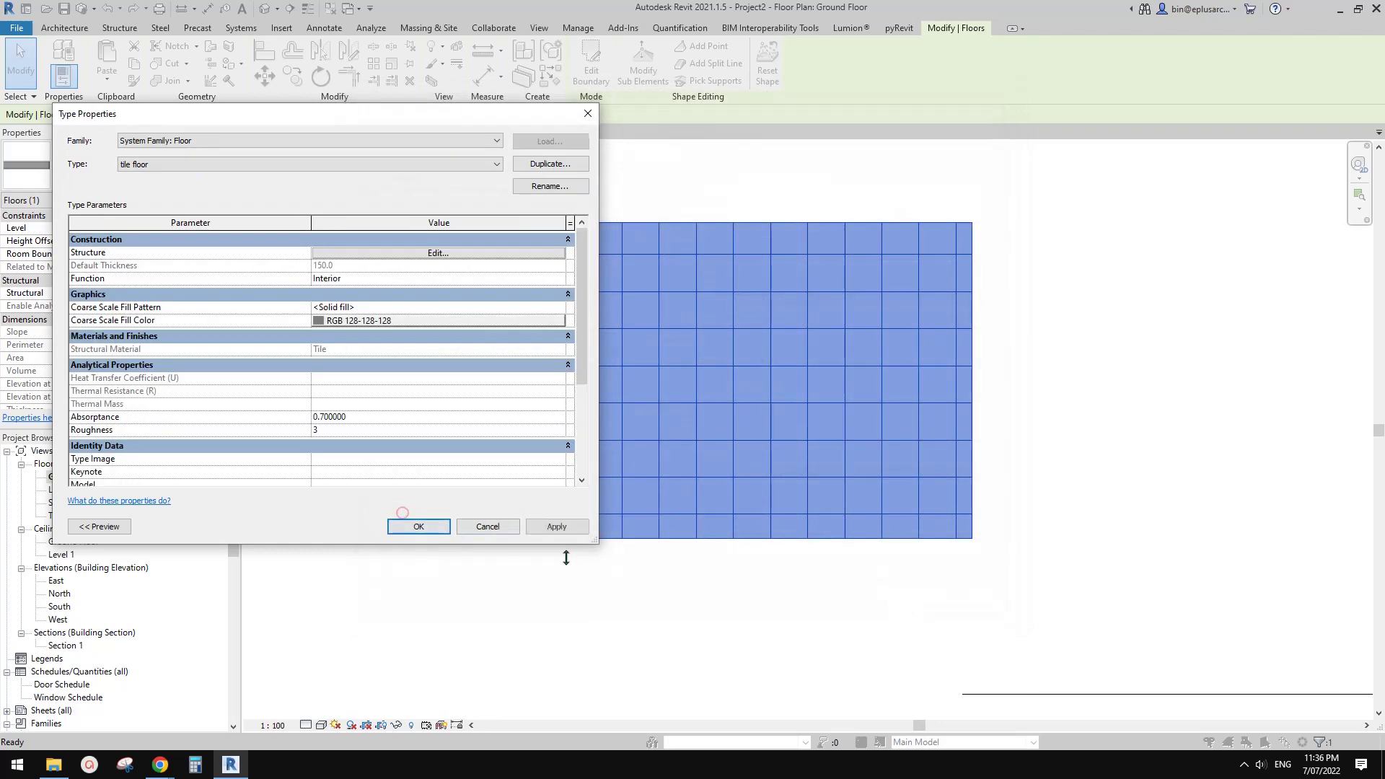
pyautogui.click(405, 526)
pyautogui.click(591, 577)
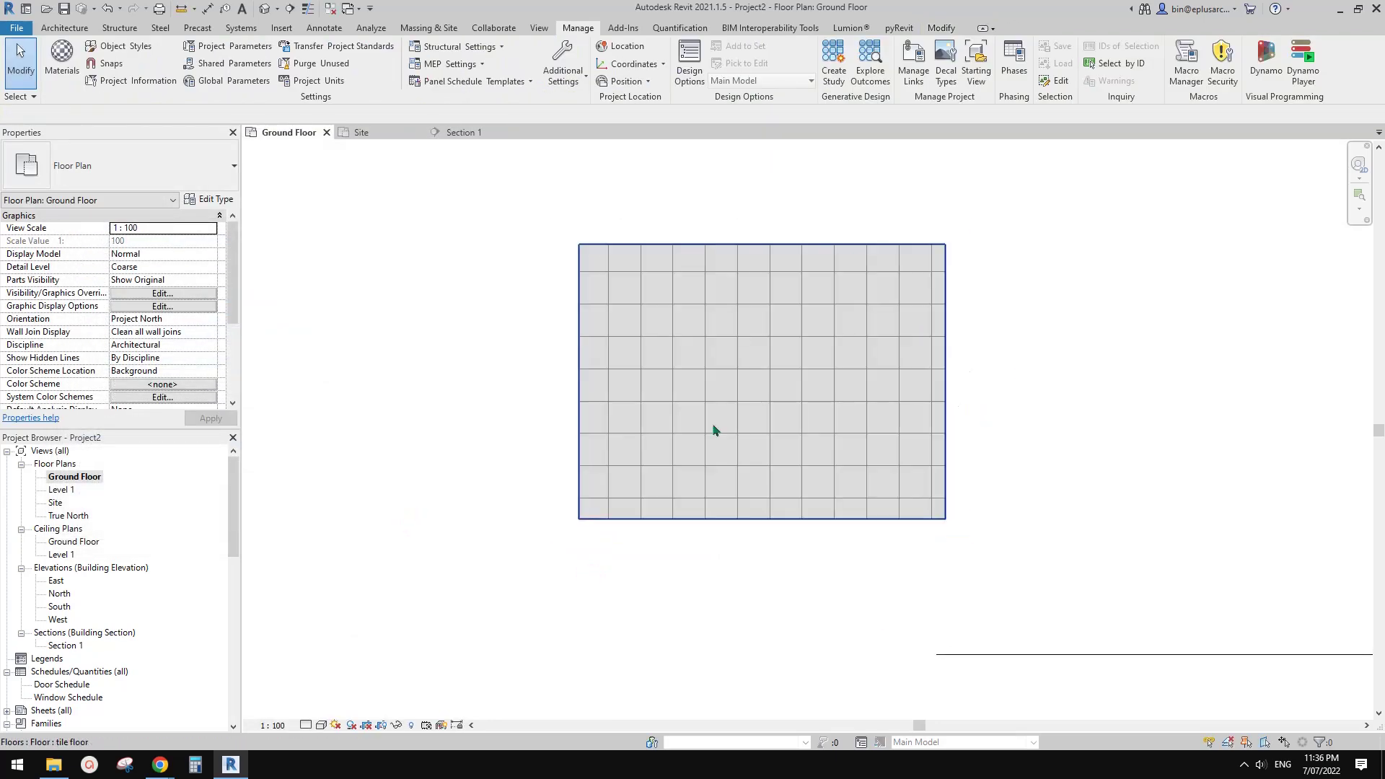
# - Examine the tile floor's grid foreground over its solid background at different zoom levels in the Ground Floor plan
pyautogui.scroll(-2, 715, 430)
pyautogui.scroll(-5, 794, 423)
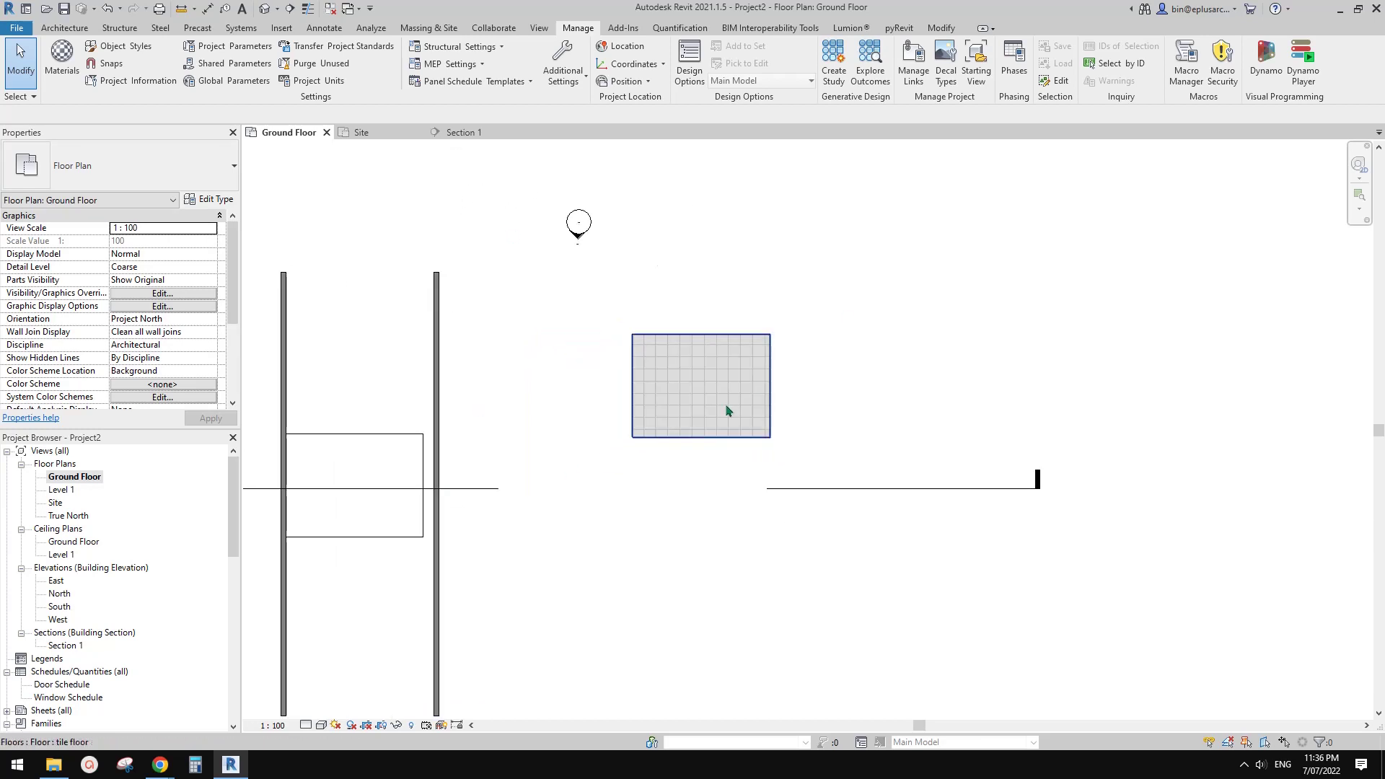
pyautogui.scroll(1, 711, 426)
pyautogui.scroll(2, 718, 423)
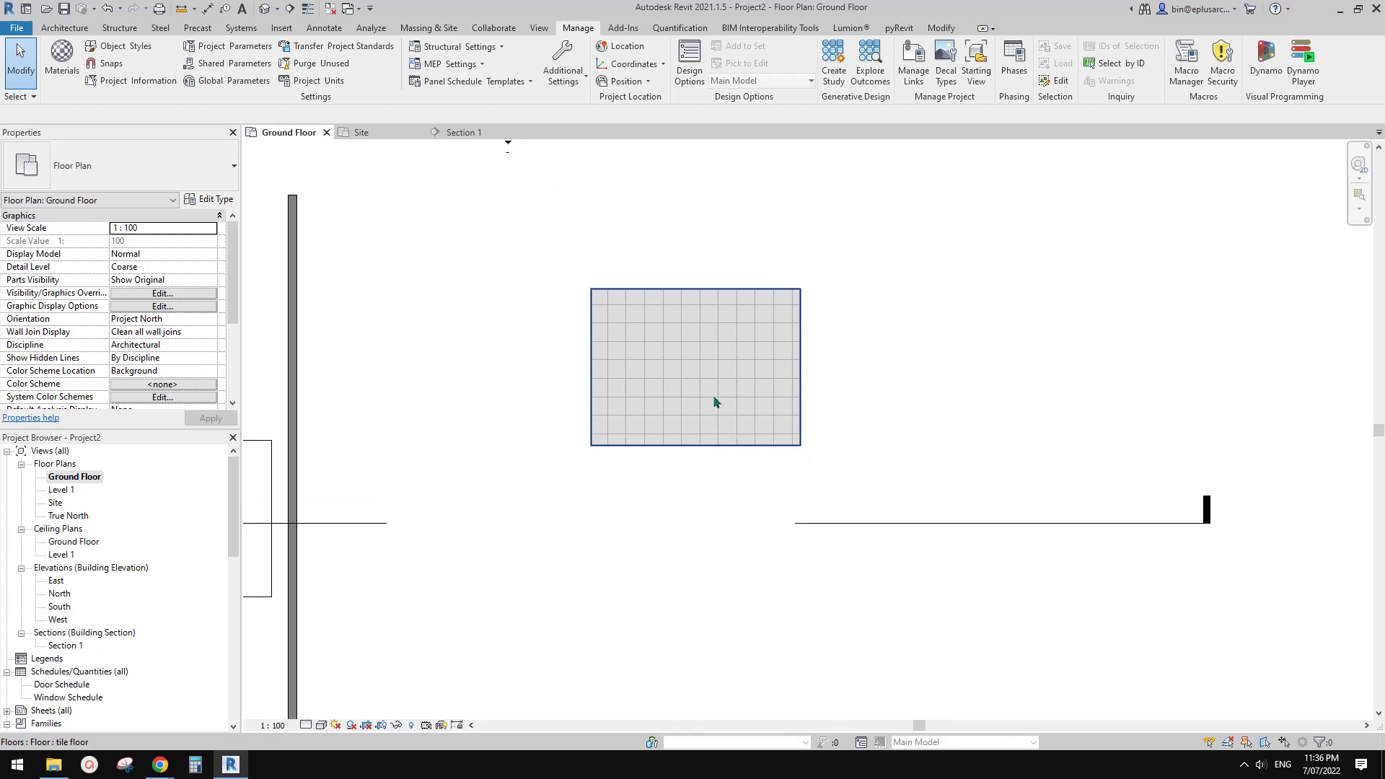
pyautogui.scroll(2, 718, 397)
pyautogui.scroll(1, 722, 400)
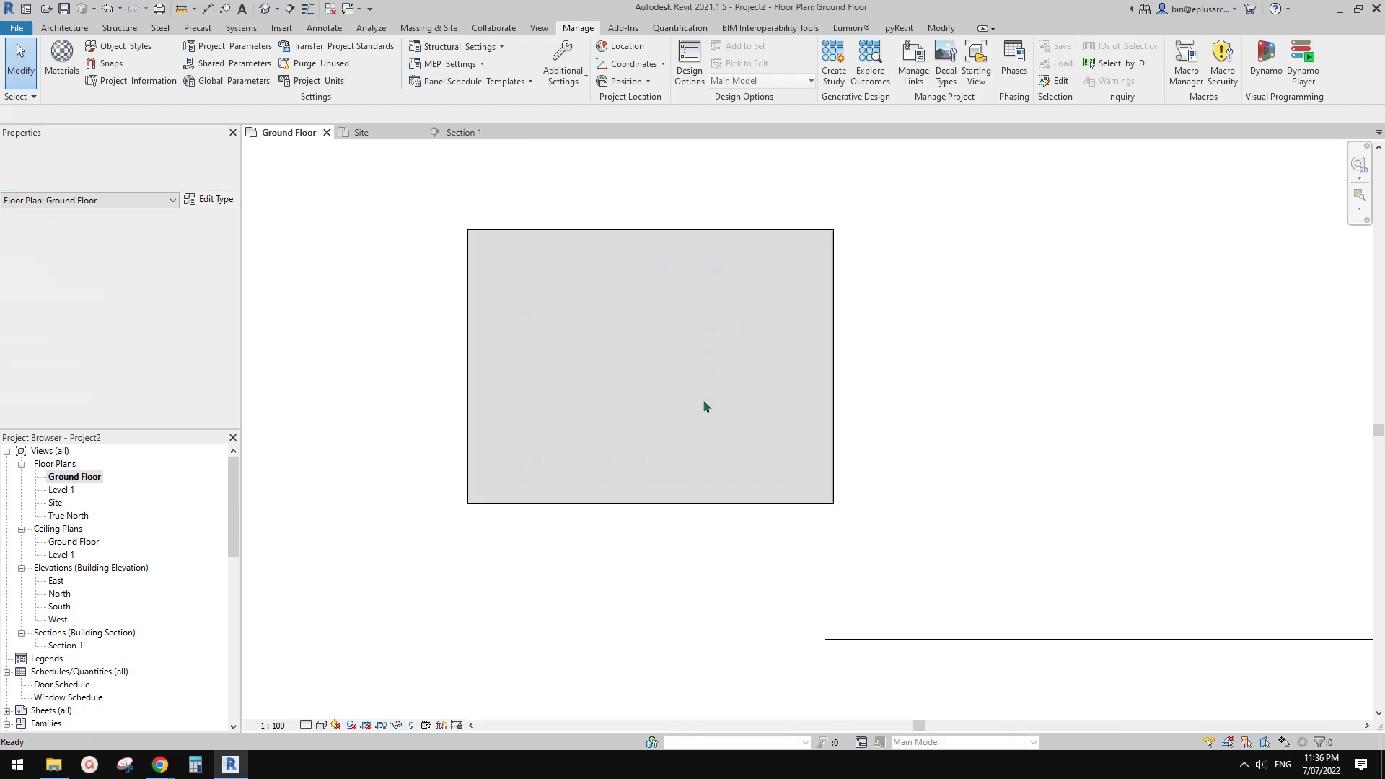
pyautogui.click(695, 381)
pyautogui.moveTo(695, 380); pyautogui.dragTo(731, 400, button='middle')
pyautogui.scroll(2, 720, 395)
pyautogui.scroll(-1, 722, 393)
pyautogui.press('Escape')
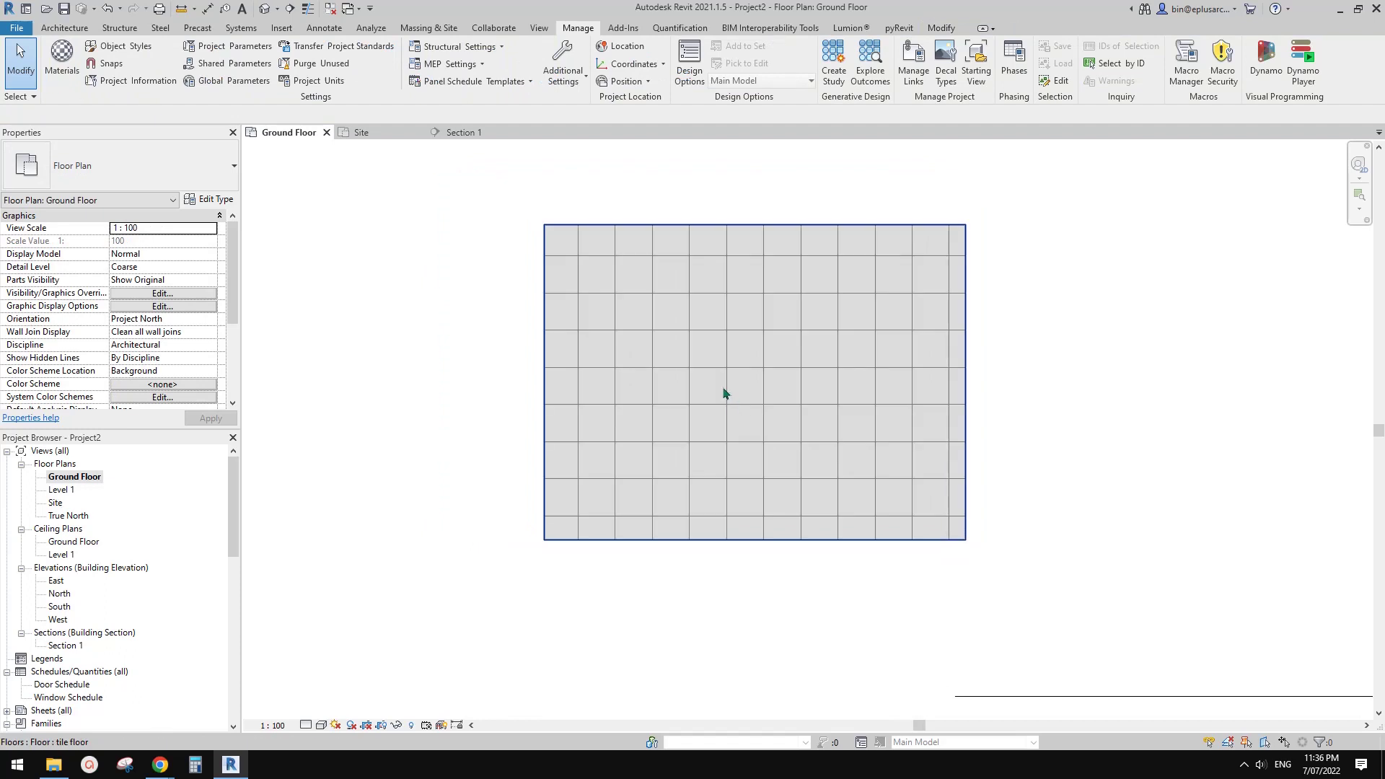
# - Inspect the tile floor in the Ground Floor plan using the Hidden Line visual style
pyautogui.click(724, 391)
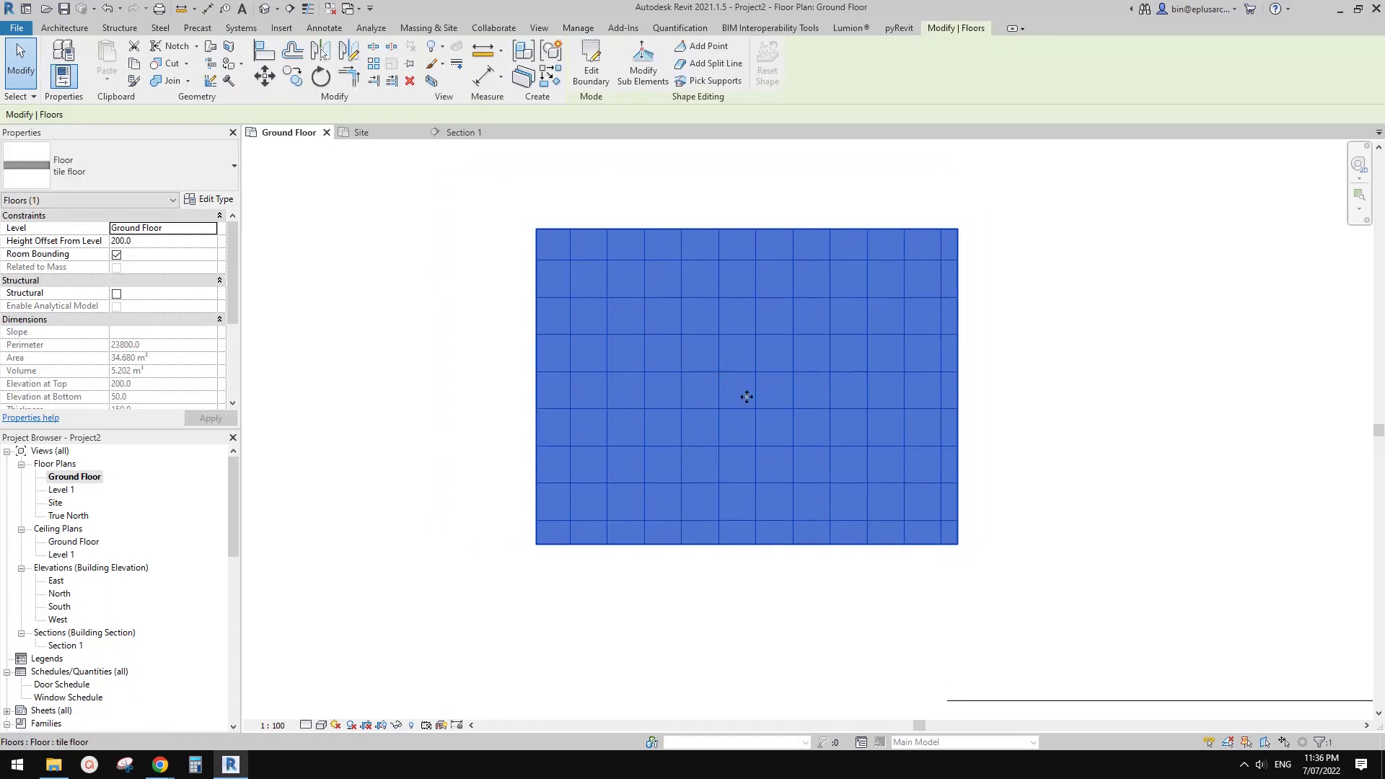
pyautogui.moveTo(753, 404); pyautogui.dragTo(740, 404, button='middle')
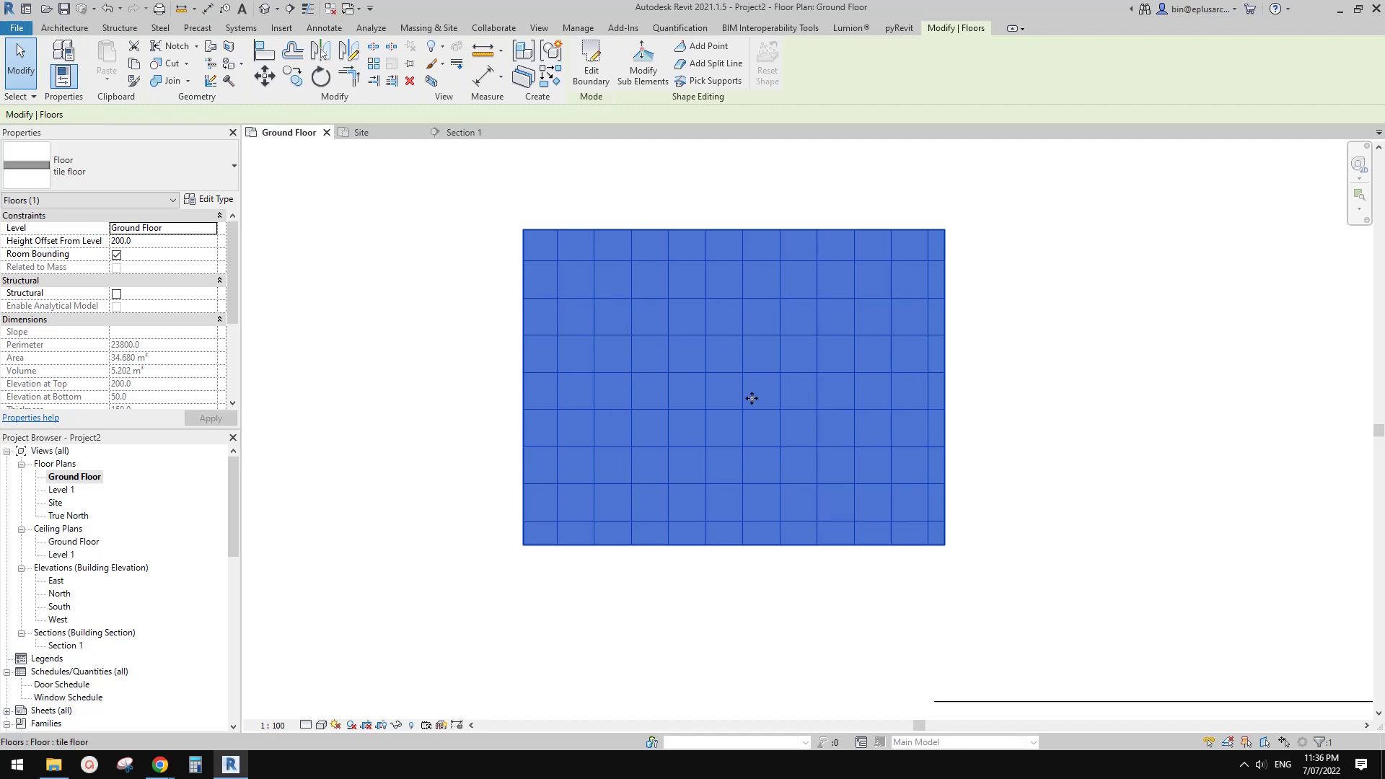
pyautogui.moveTo(764, 399); pyautogui.dragTo(742, 402, button='middle')
pyautogui.press('Escape')
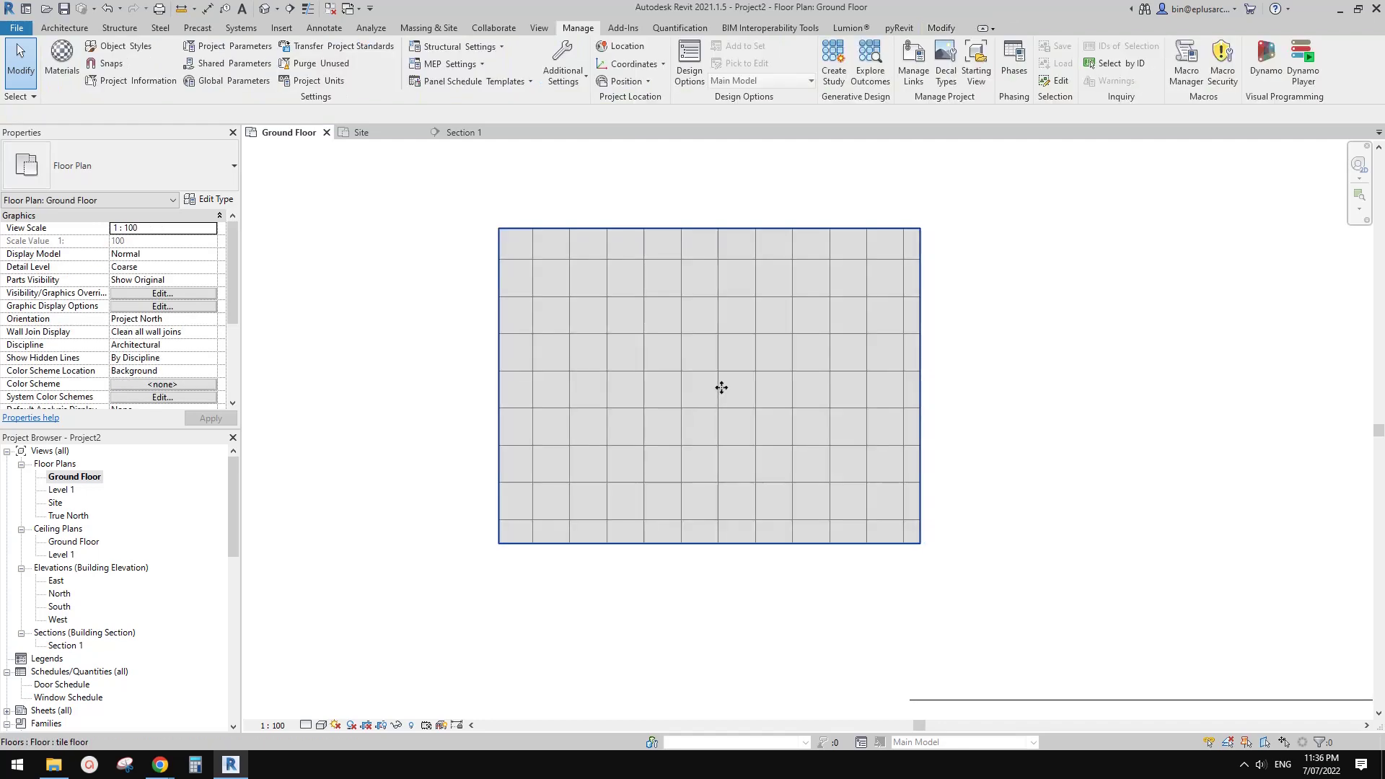
pyautogui.press('h')
pyautogui.press('l')
pyautogui.moveTo(729, 401); pyautogui.dragTo(727, 401, button='middle')
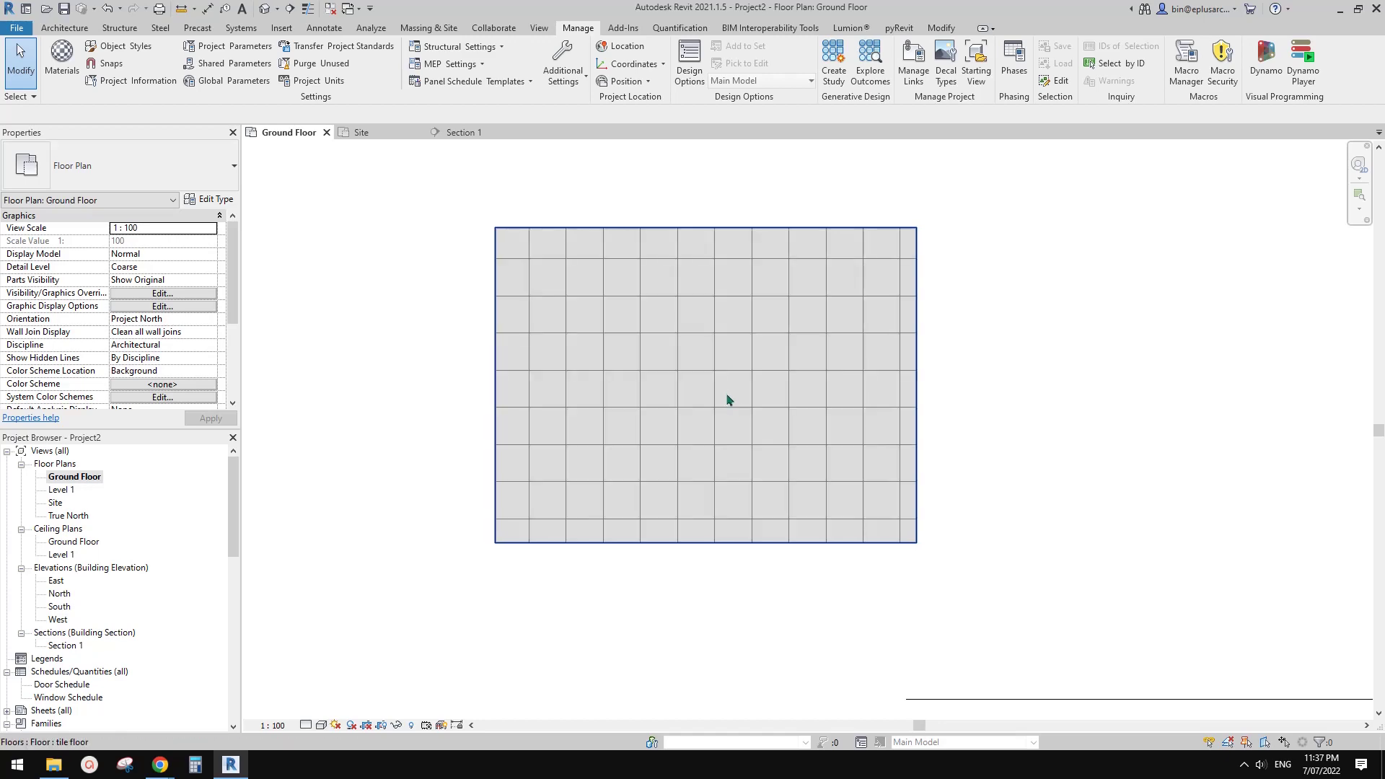
pyautogui.click(753, 381)
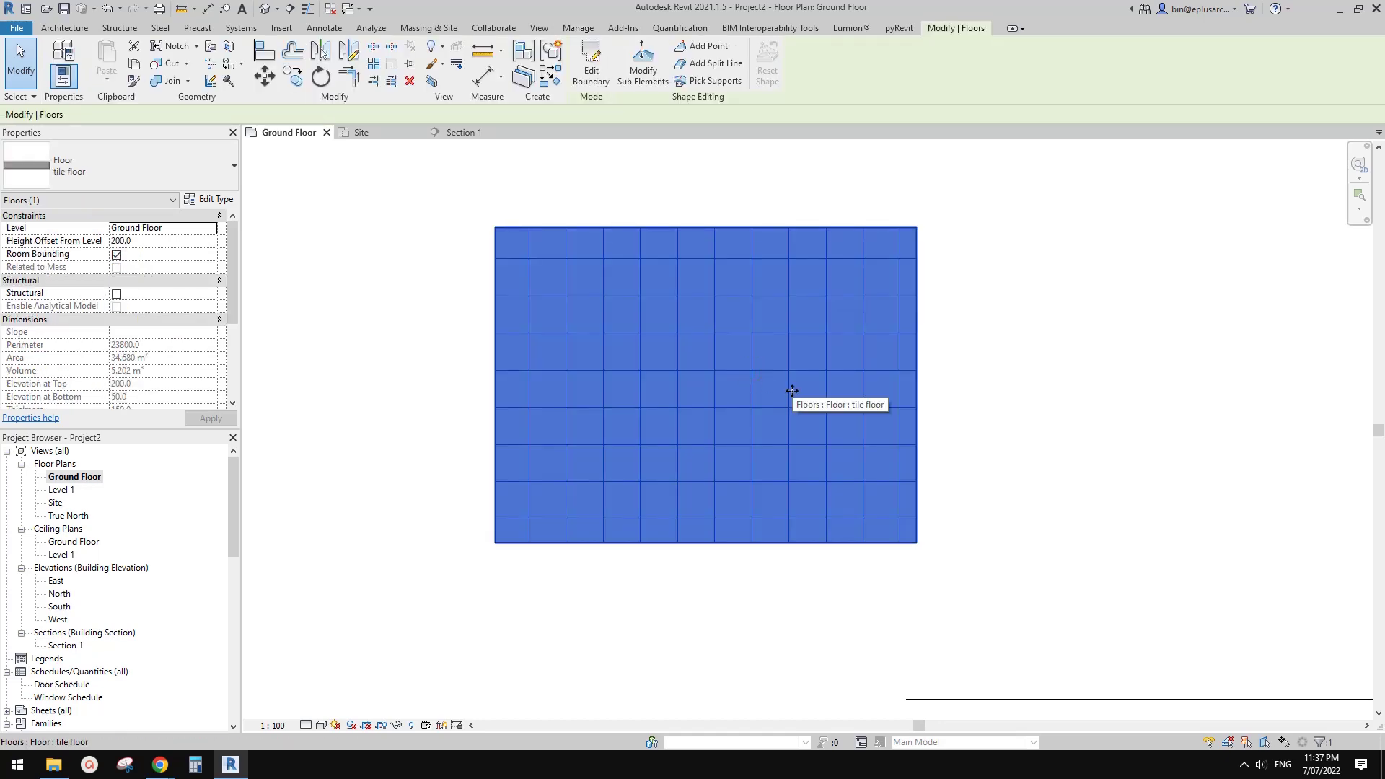
pyautogui.press('Escape')
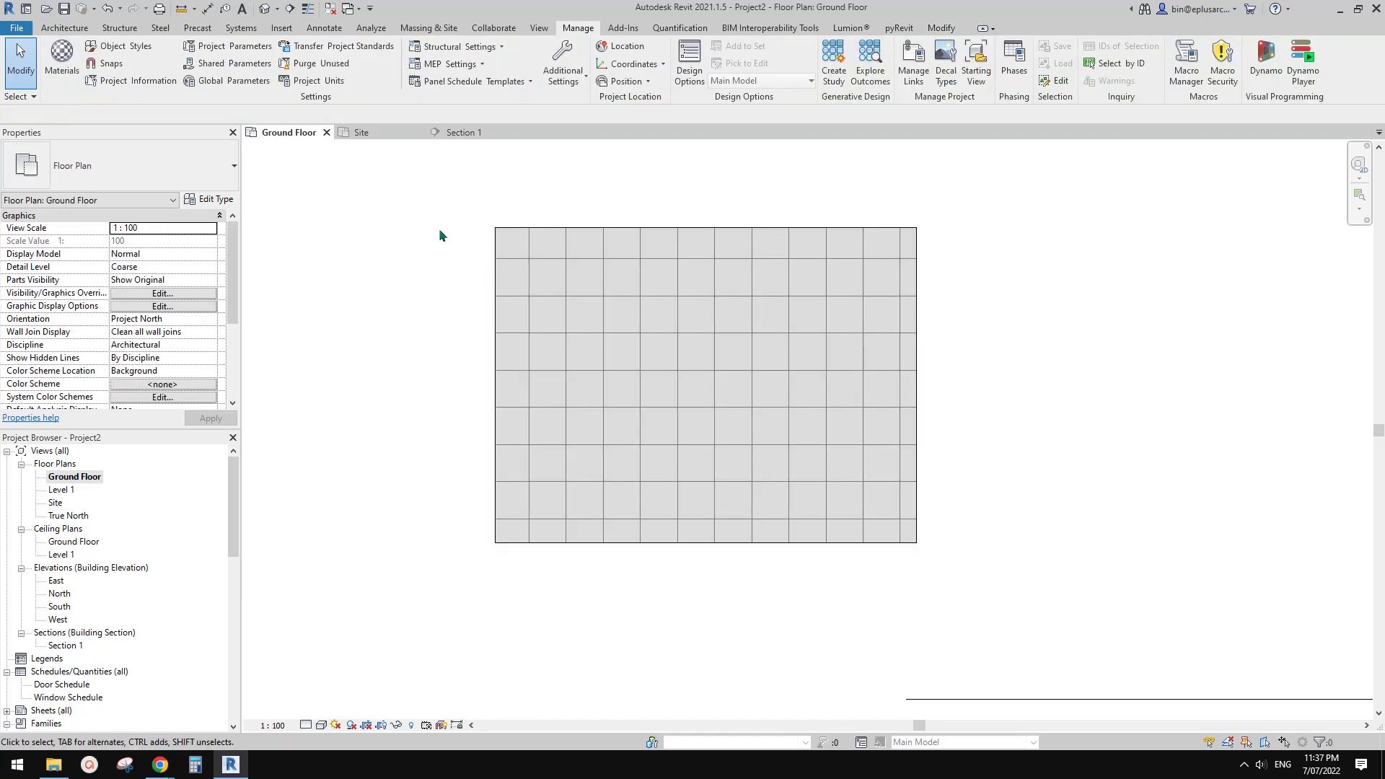
# - Open the default 3D view and examine the tile floor's surface grid and background from several angles
pyautogui.click(267, 10)
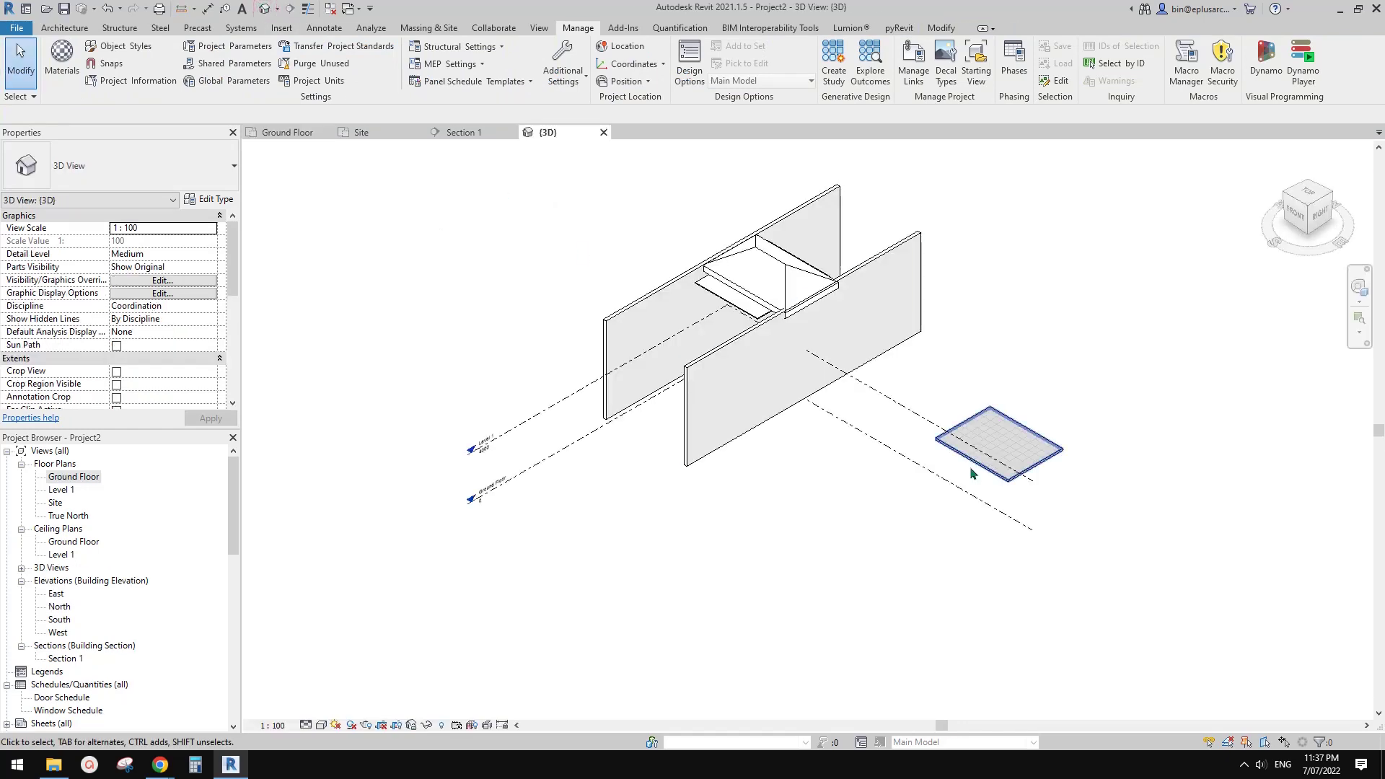
pyautogui.scroll(5, 902, 423)
pyautogui.keyDown('shift'); pyautogui.moveTo(775, 395); pyautogui.dragTo(856, 431, button='middle'); pyautogui.keyUp('shift')
pyautogui.scroll(-2, 865, 436)
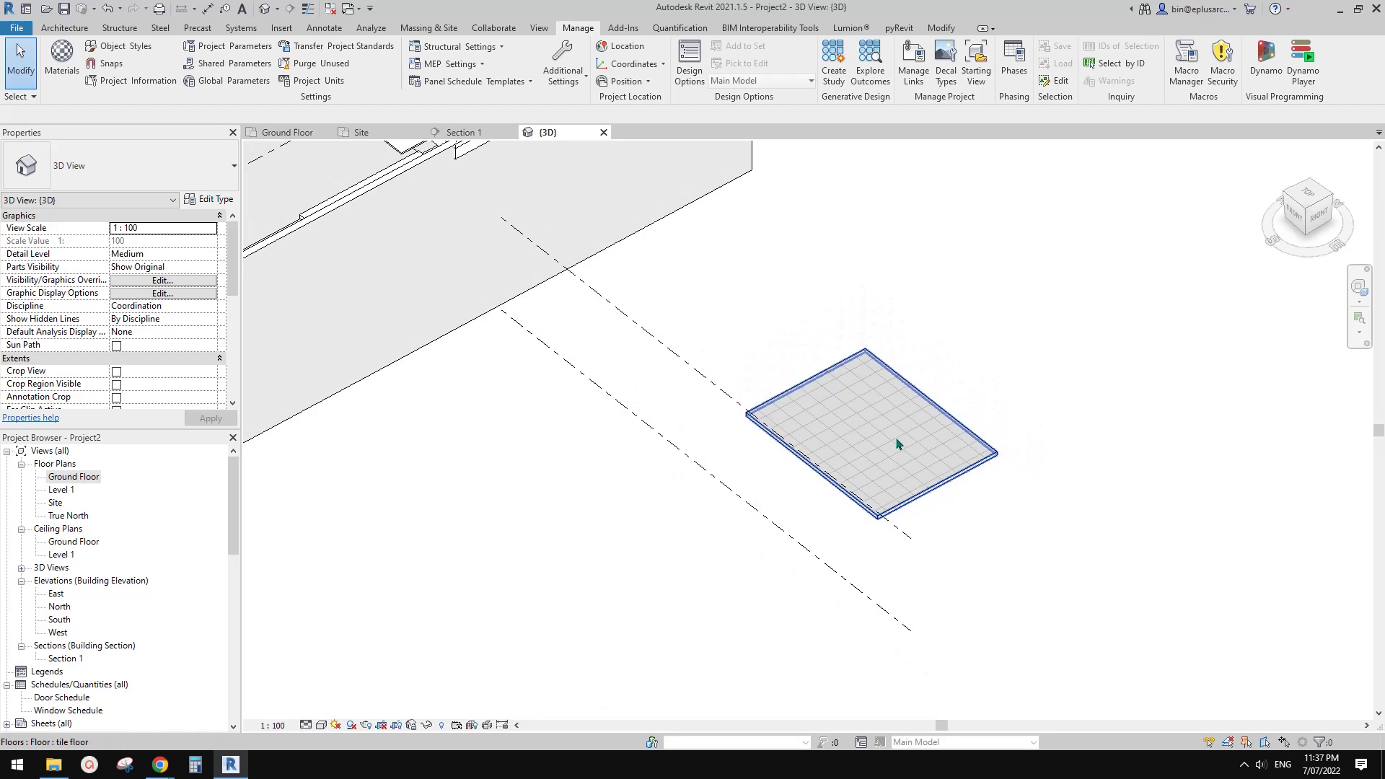
pyautogui.moveTo(900, 447); pyautogui.dragTo(896, 452, button='middle')
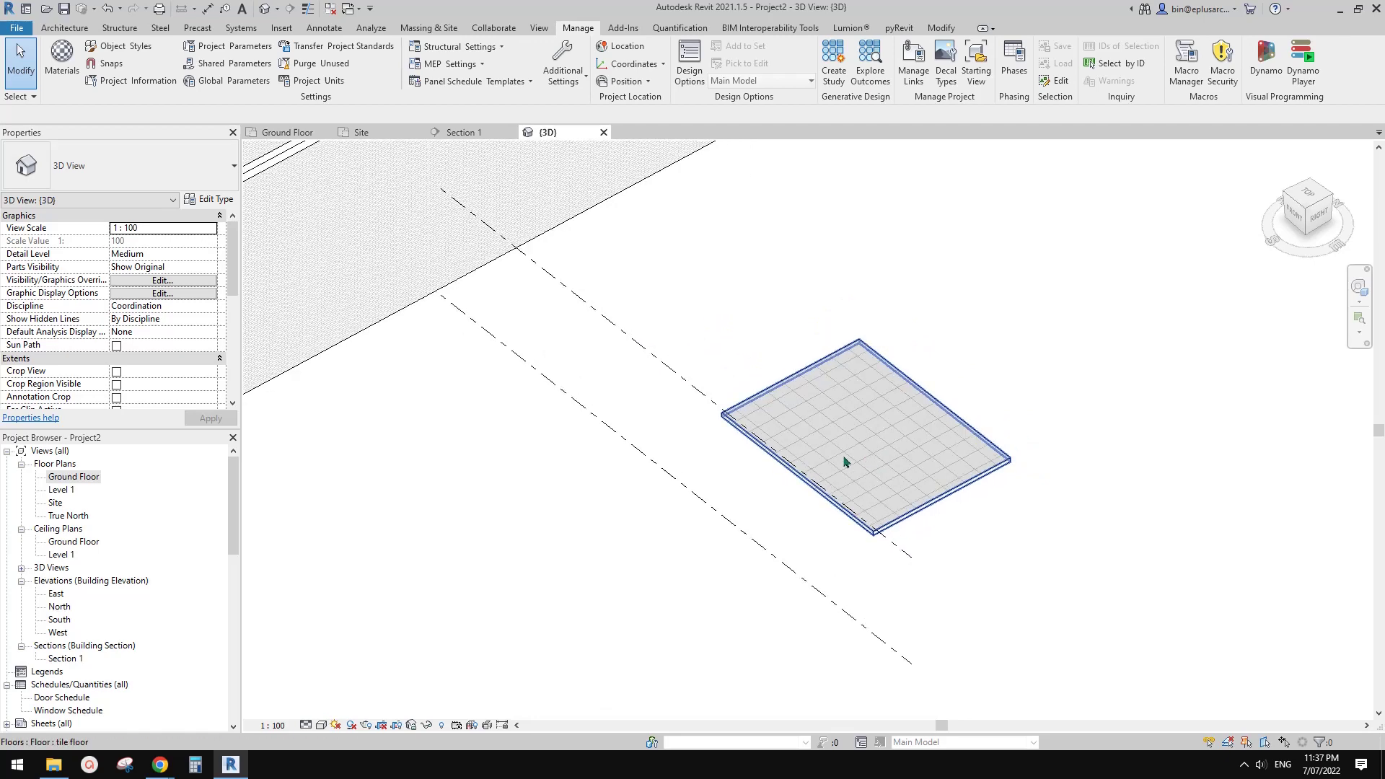
pyautogui.scroll(1, 873, 468)
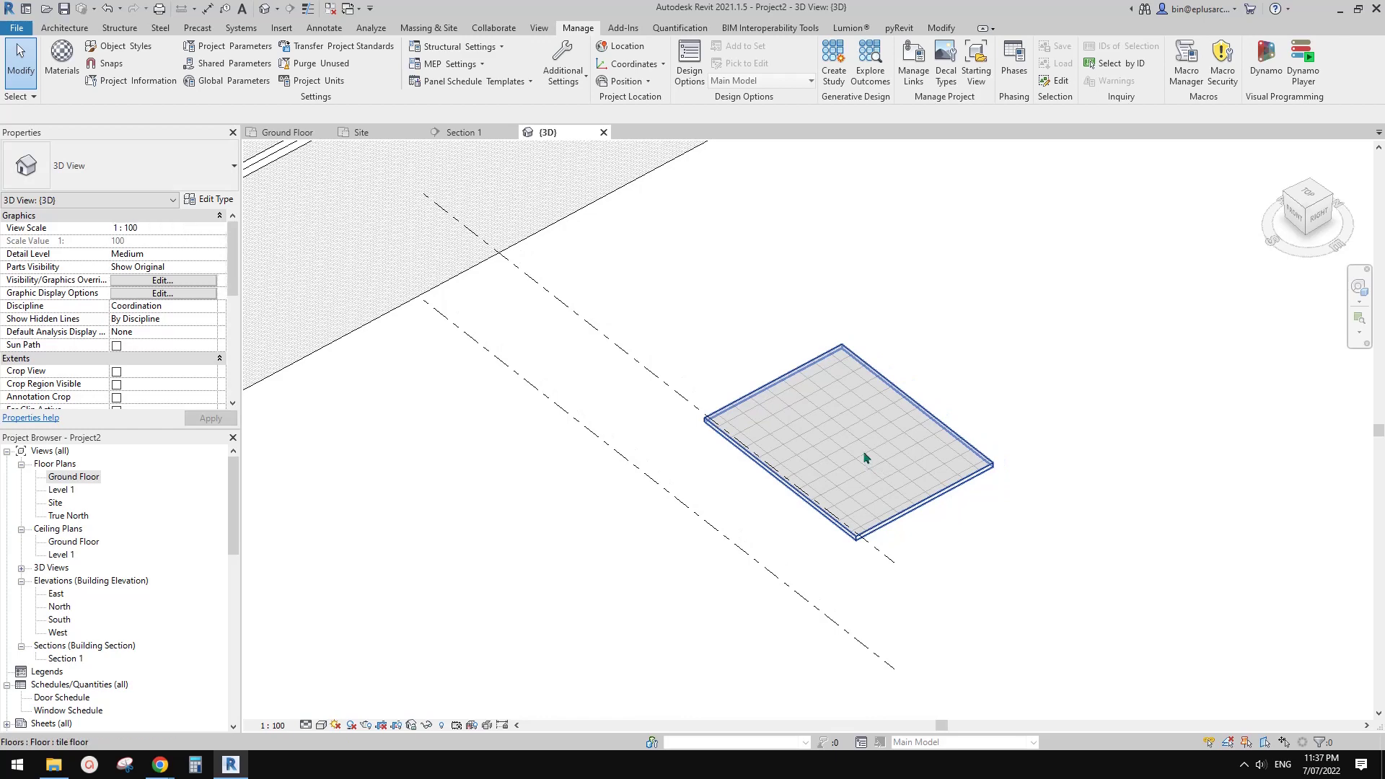
pyautogui.scroll(-1, 836, 473)
pyautogui.click(823, 459)
pyautogui.moveTo(822, 459); pyautogui.dragTo(876, 474, button='middle')
pyautogui.press('h')
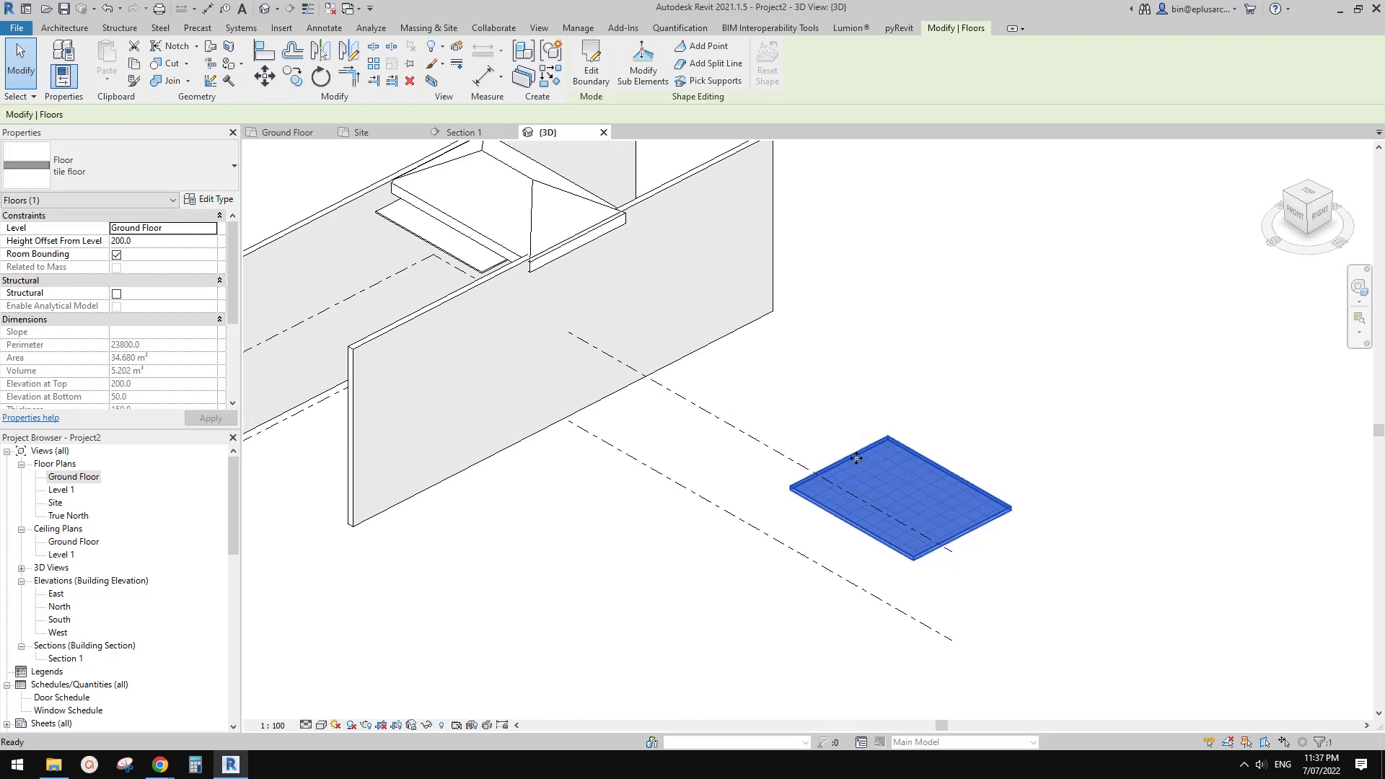
pyautogui.click(770, 404)
pyautogui.moveTo(708, 394); pyautogui.dragTo(758, 395, button='middle')
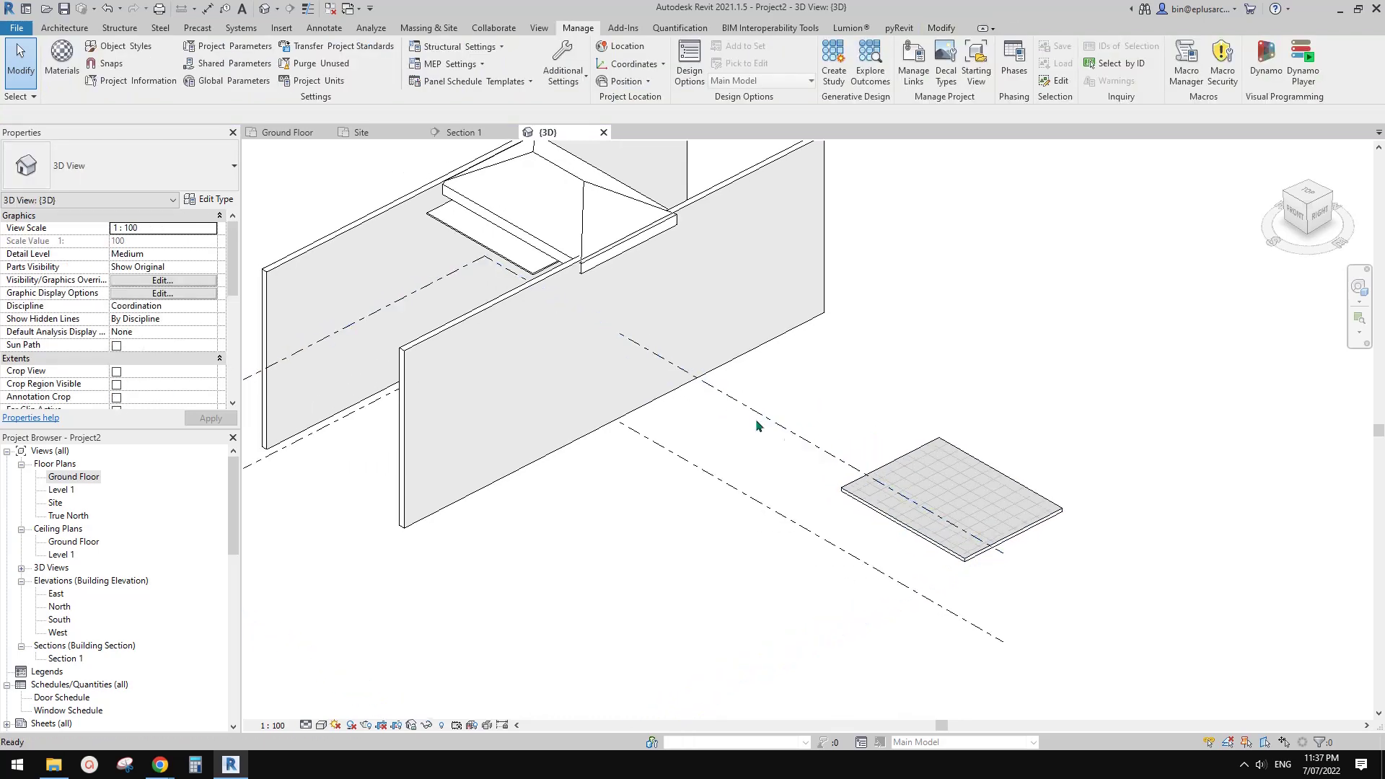
# - Open the Tile material from the tile floor's structure layer and keep Solid fill as its surface background pattern
pyautogui.click(937, 480)
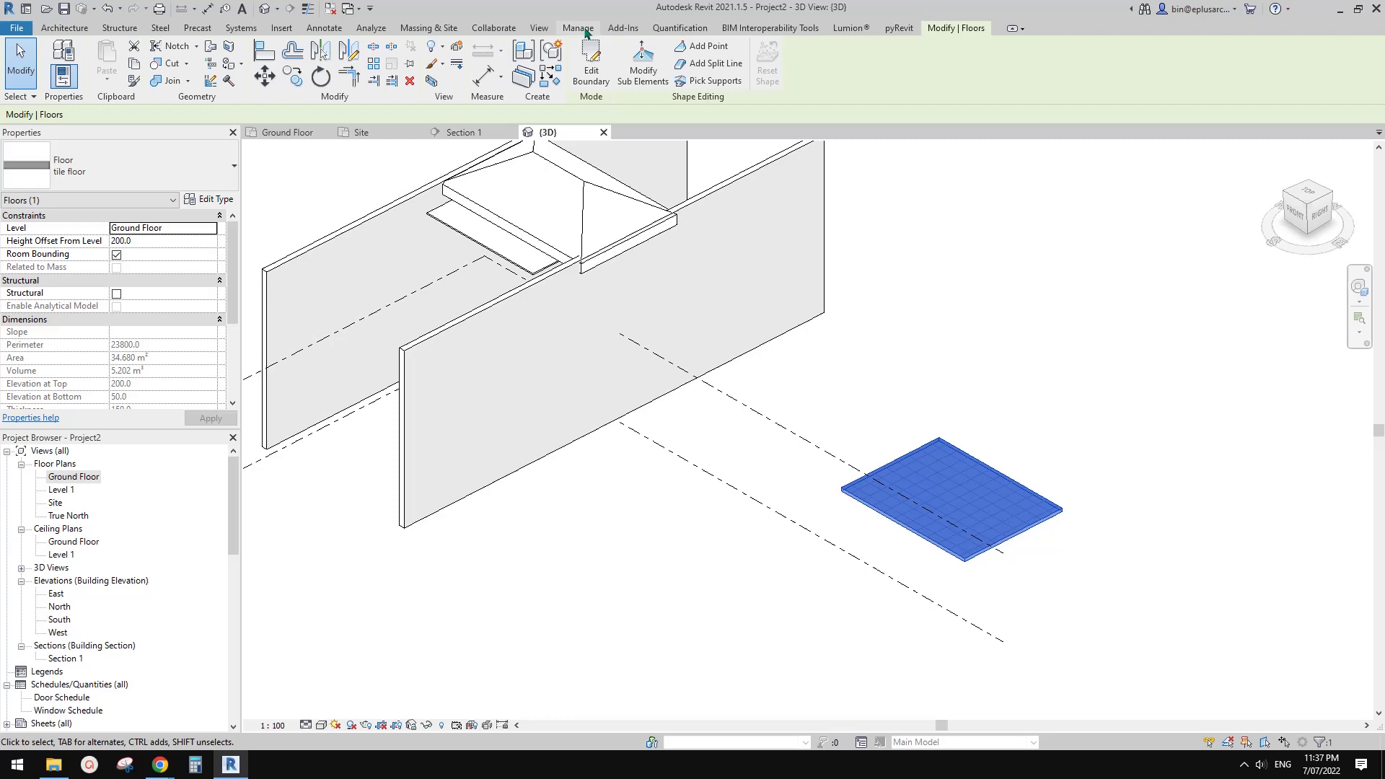
pyautogui.click(209, 199)
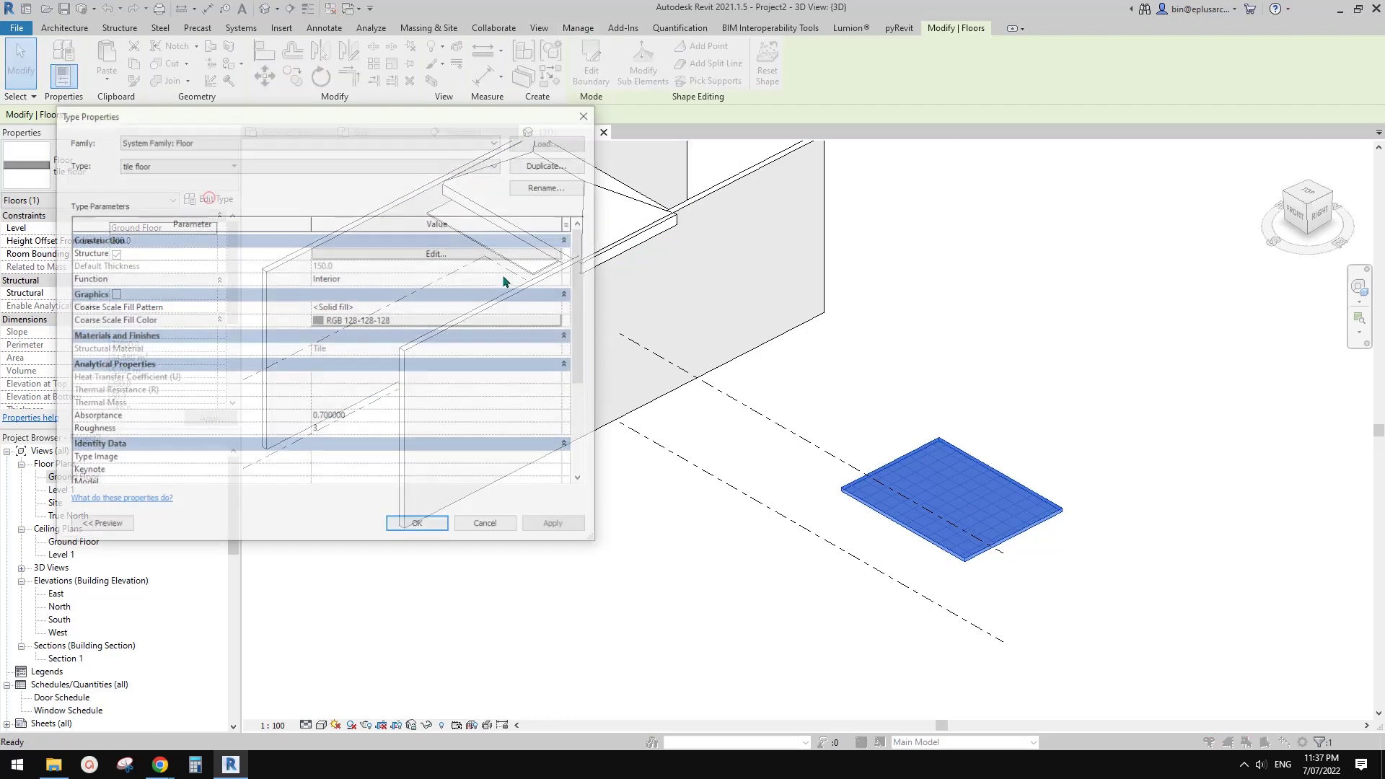
pyautogui.click(403, 253)
pyautogui.click(279, 251)
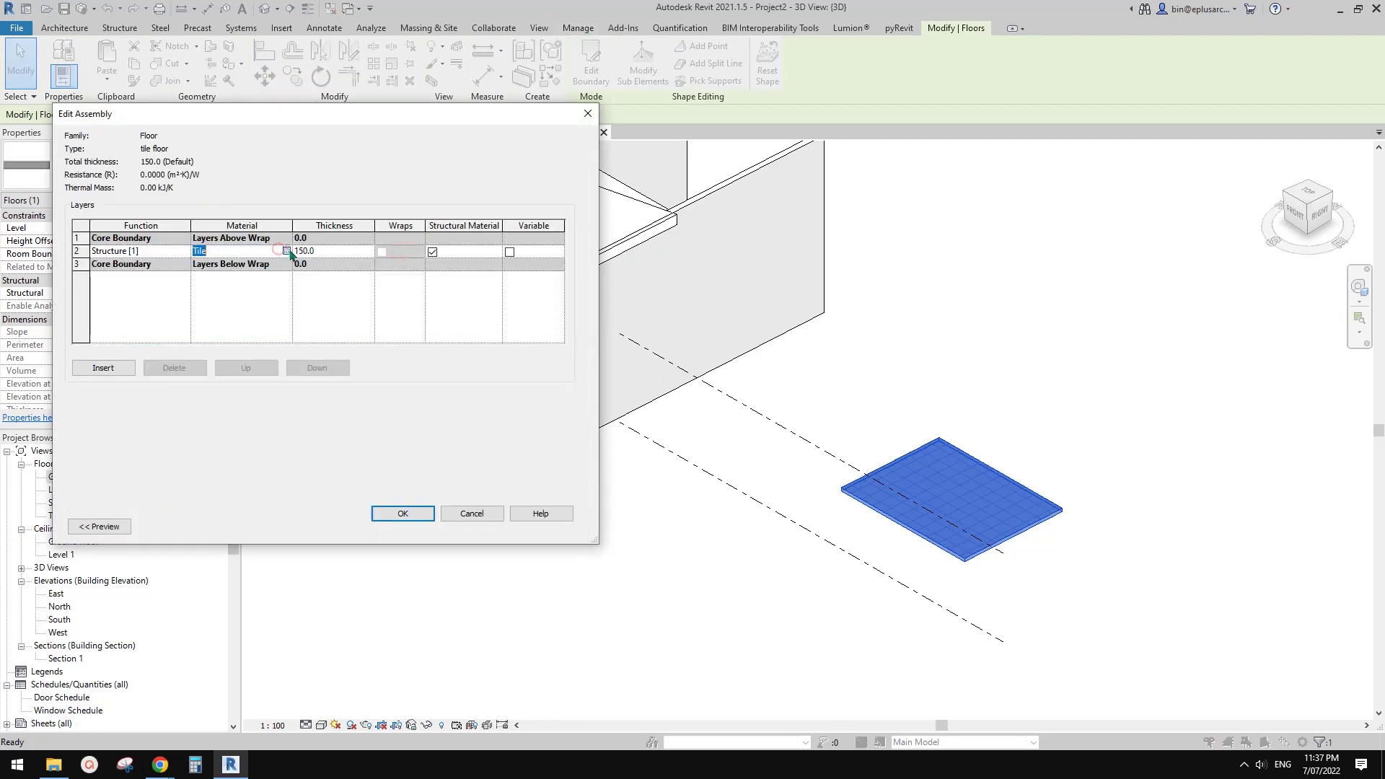
pyautogui.click(286, 251)
pyautogui.click(897, 360)
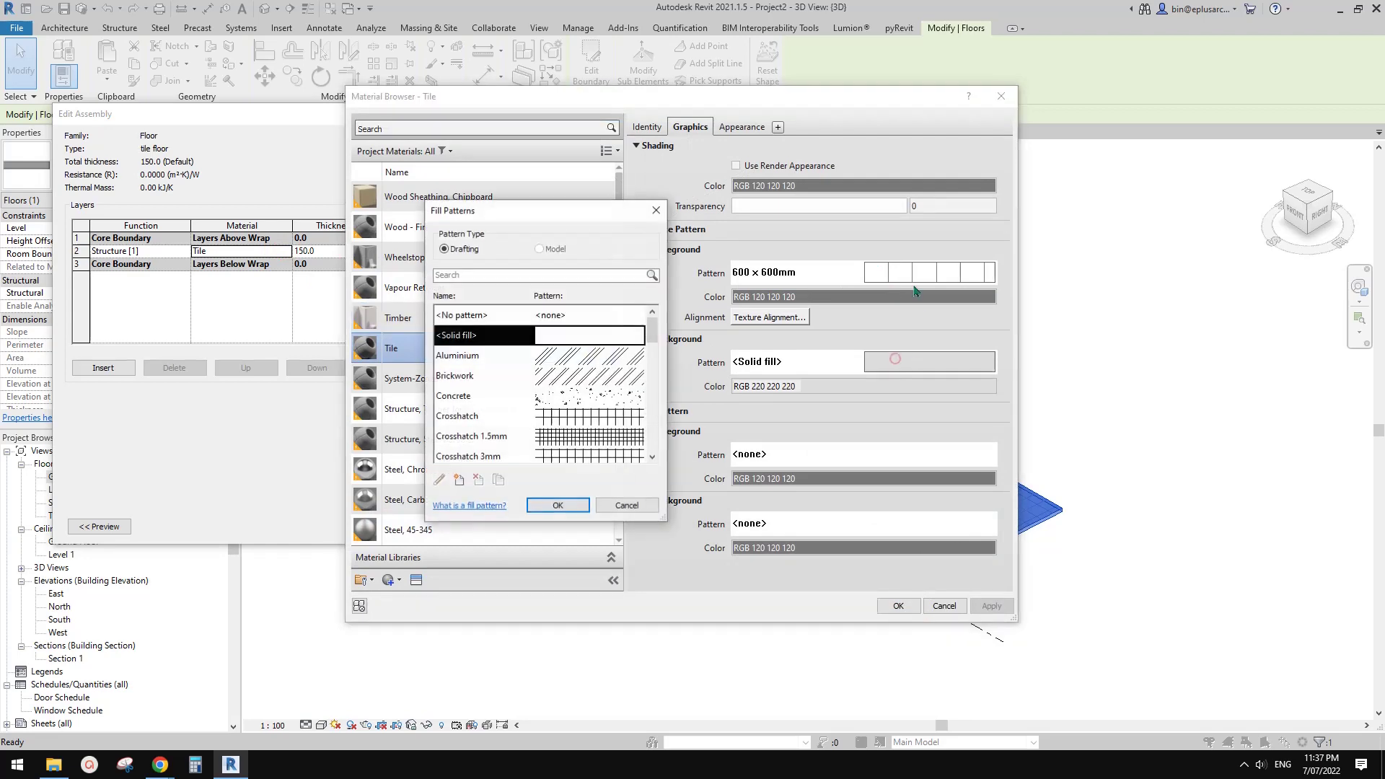
pyautogui.press('Return')
# - Set the Tile material's surface background color to RGB 184-207-218 and apply the change to the floor type
pyautogui.click(789, 386)
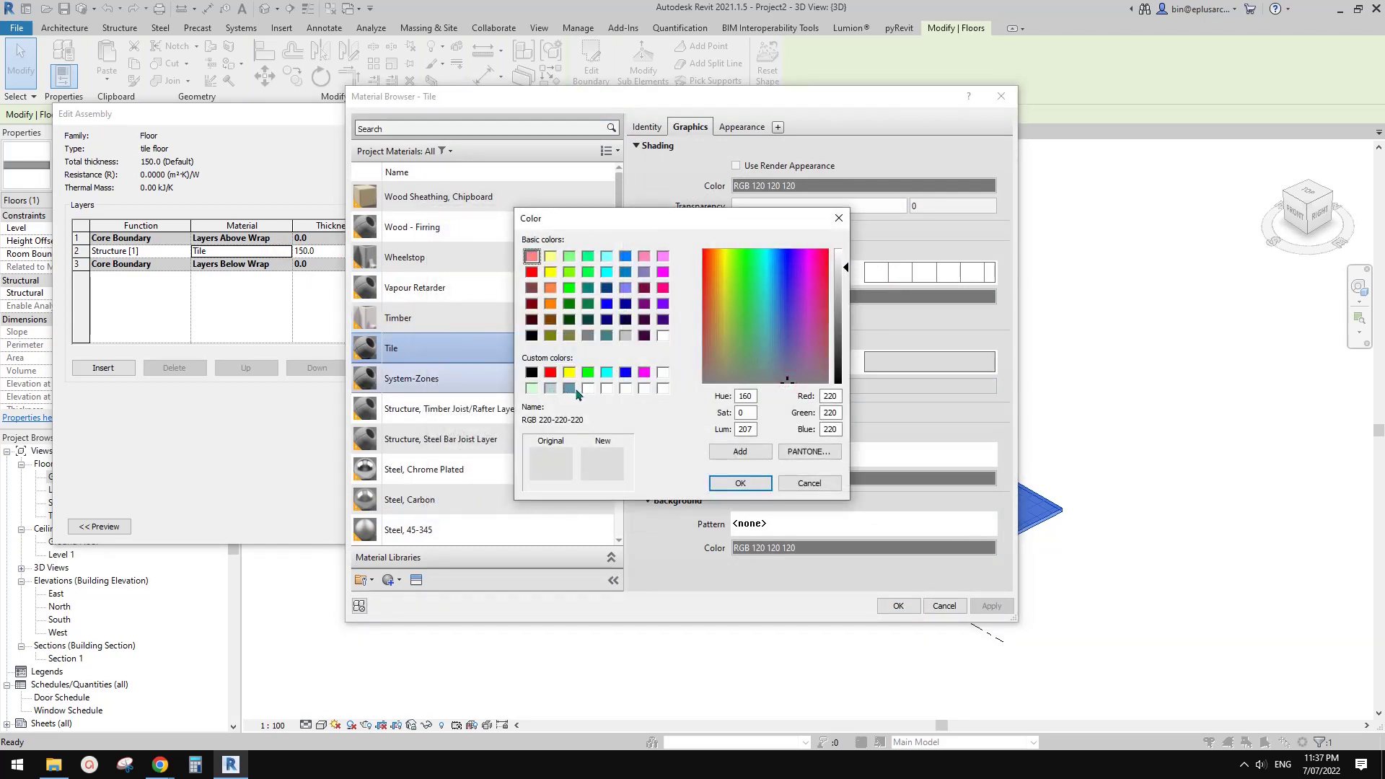
pyautogui.click(550, 389)
pyautogui.click(741, 483)
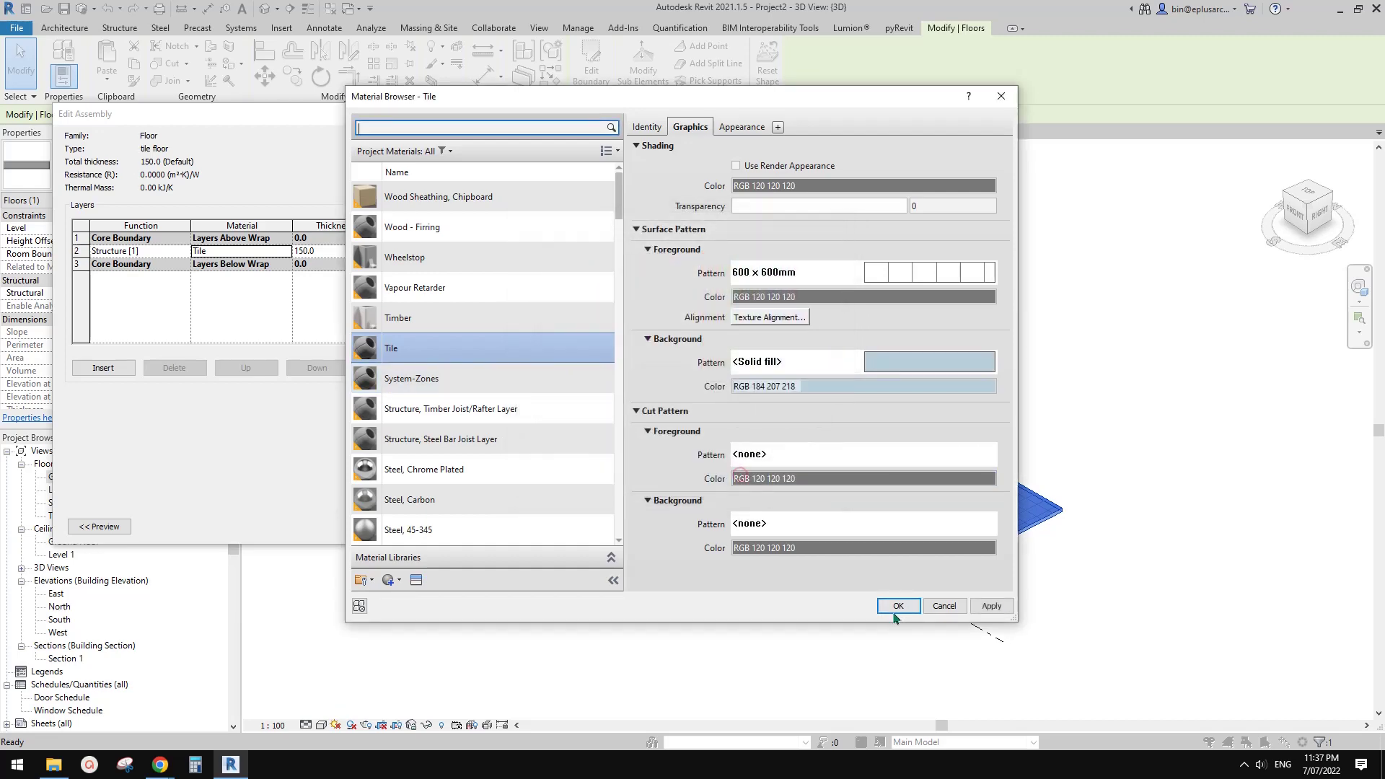
pyautogui.click(899, 605)
pyautogui.click(419, 514)
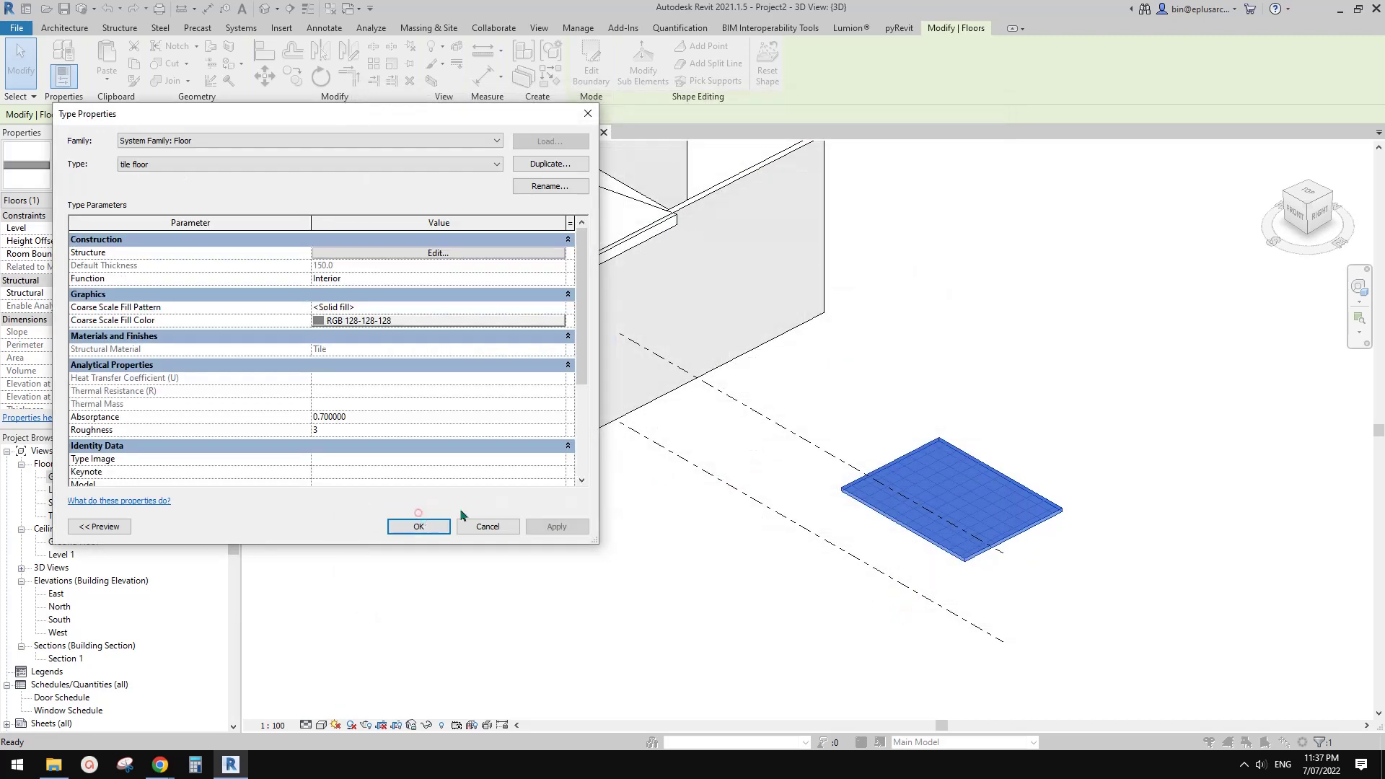
pyautogui.click(412, 526)
pyautogui.press('Escape')
# - Switch the 3D view to the Shaded visual style and examine how the tile floor's surface displays
pyautogui.keyDown('shift'); pyautogui.moveTo(678, 343); pyautogui.dragTo(821, 359, button='middle'); pyautogui.keyUp('shift')
pyautogui.moveTo(938, 480); pyautogui.dragTo(905, 459, button='middle')
pyautogui.click(921, 473)
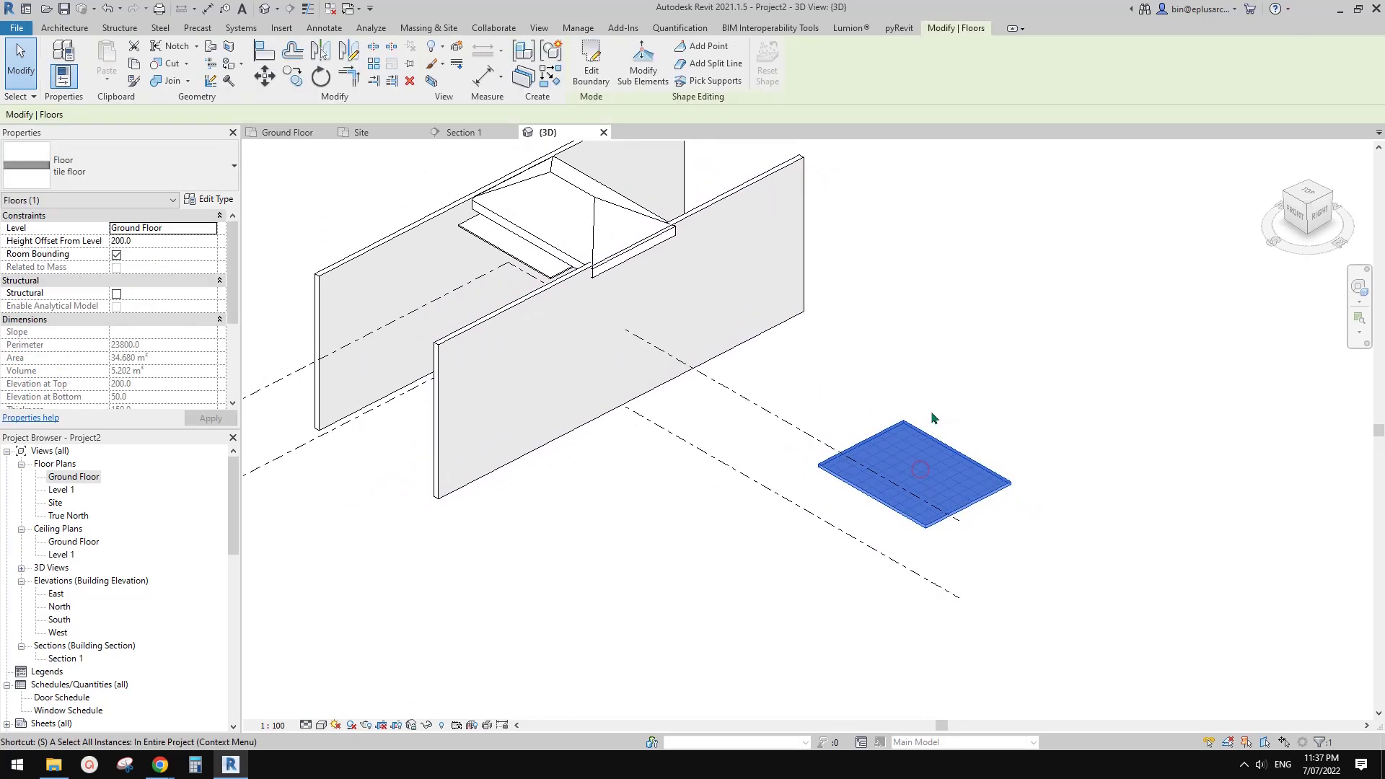
pyautogui.press('s')
pyautogui.press('d')
pyautogui.moveTo(755, 368); pyautogui.dragTo(825, 430, button='middle')
pyautogui.press('Escape')
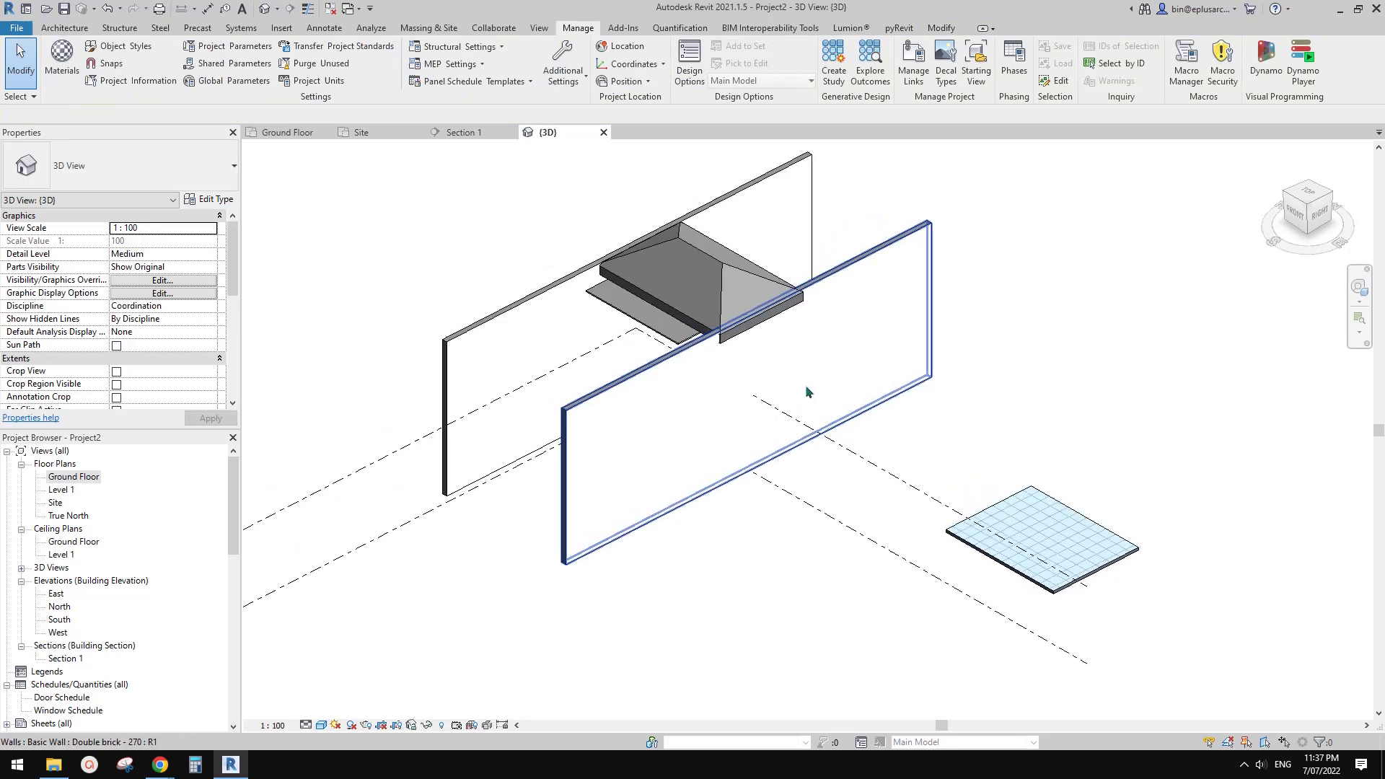
pyautogui.moveTo(937, 440); pyautogui.dragTo(858, 397, button='middle')
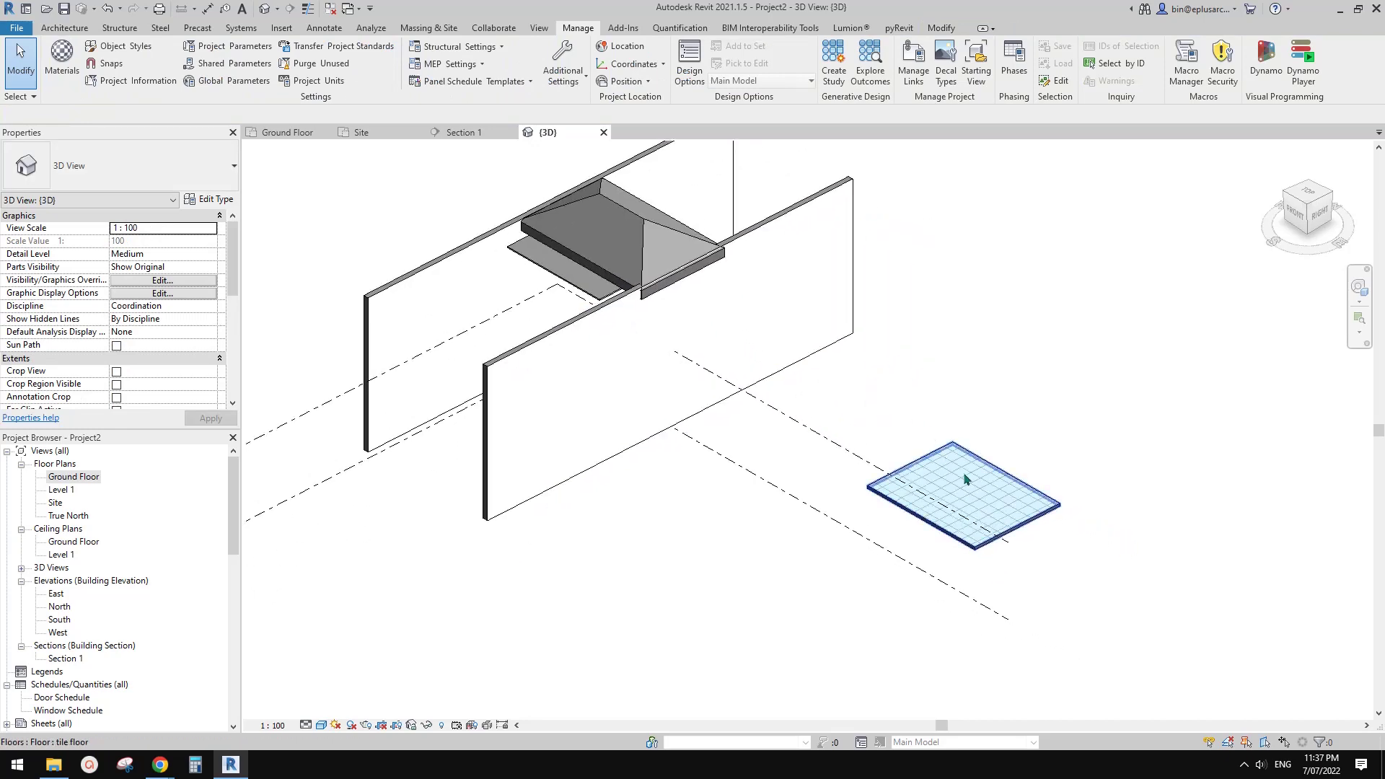
pyautogui.click(979, 483)
pyautogui.press('Escape')
pyautogui.moveTo(1008, 452); pyautogui.dragTo(985, 425, button='middle')
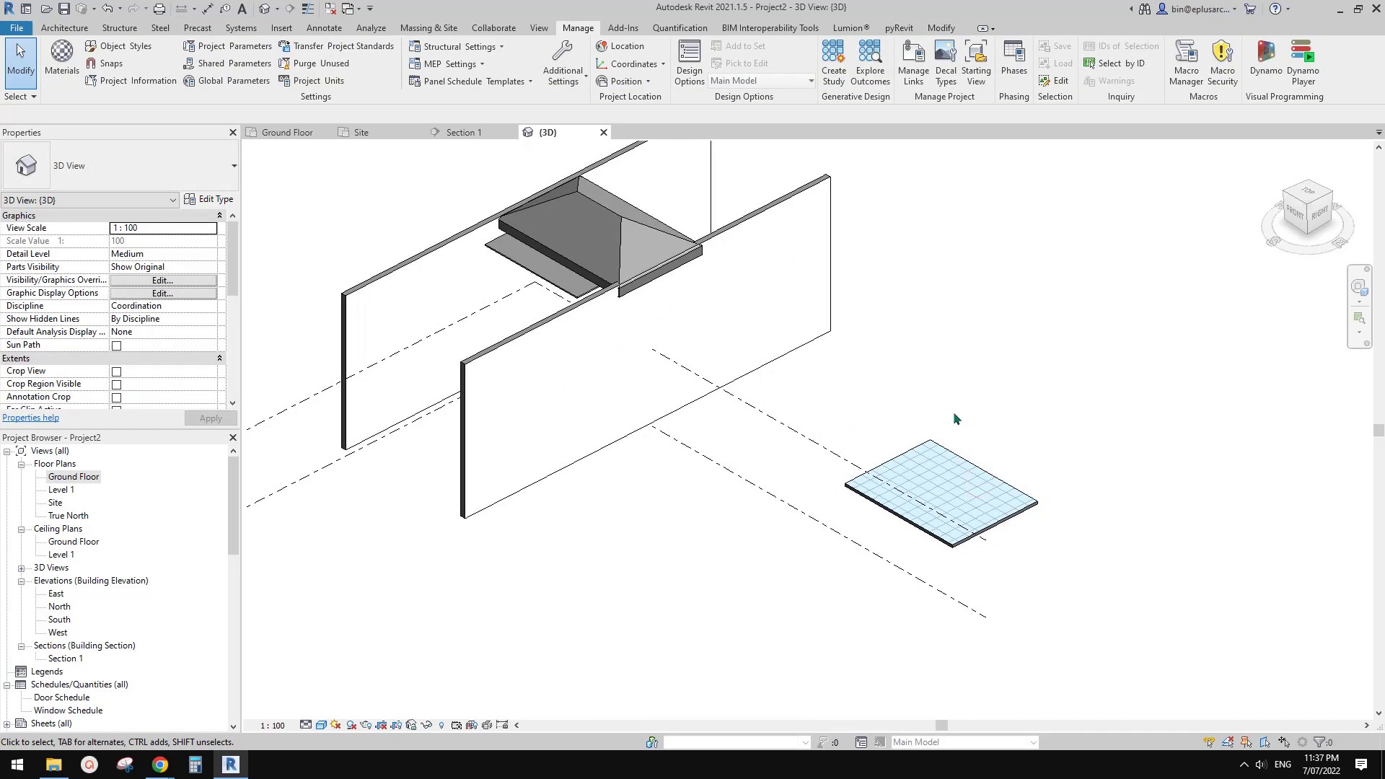
# - Return the 3D view to the Hidden Line visual style and check the tile floor's background color
pyautogui.press('h')
pyautogui.press('l')
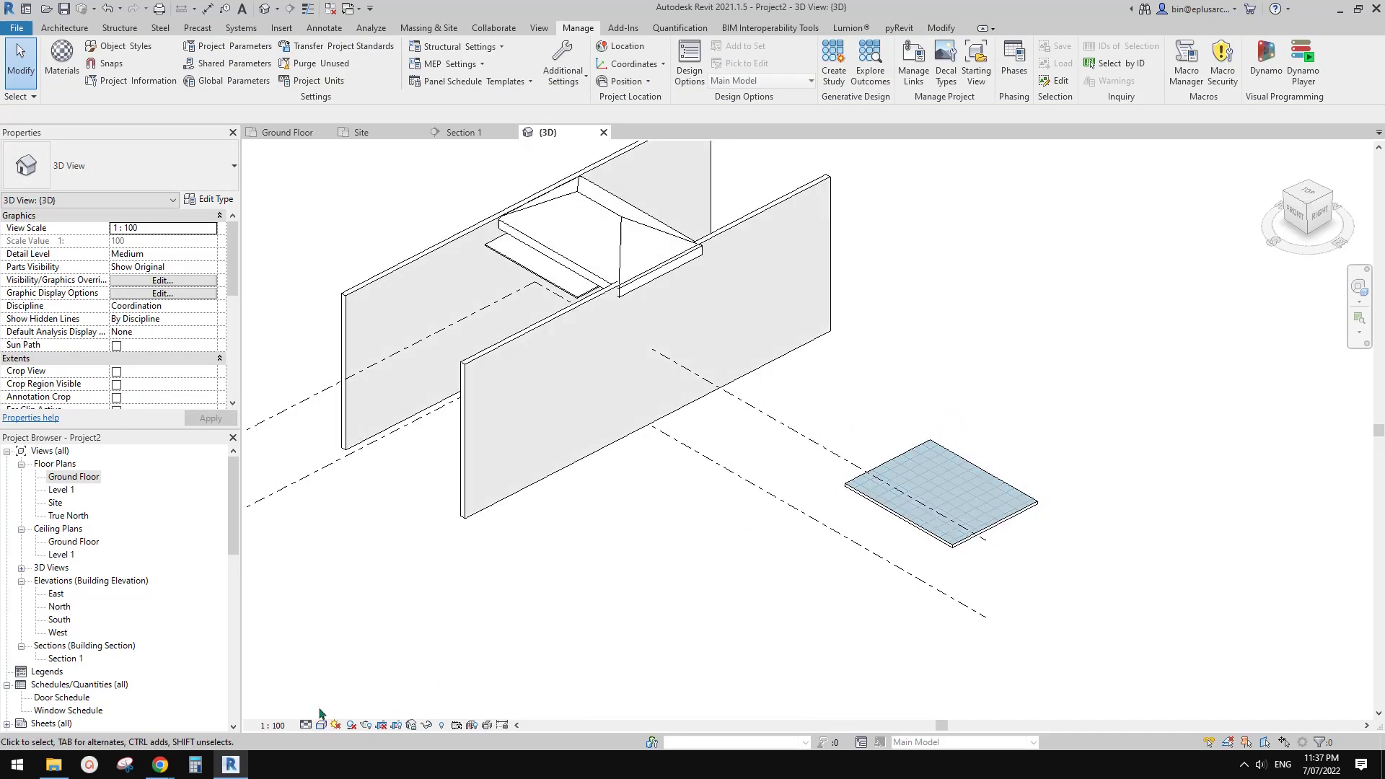
pyautogui.click(321, 725)
pyautogui.click(347, 696)
pyautogui.click(330, 722)
pyautogui.click(351, 670)
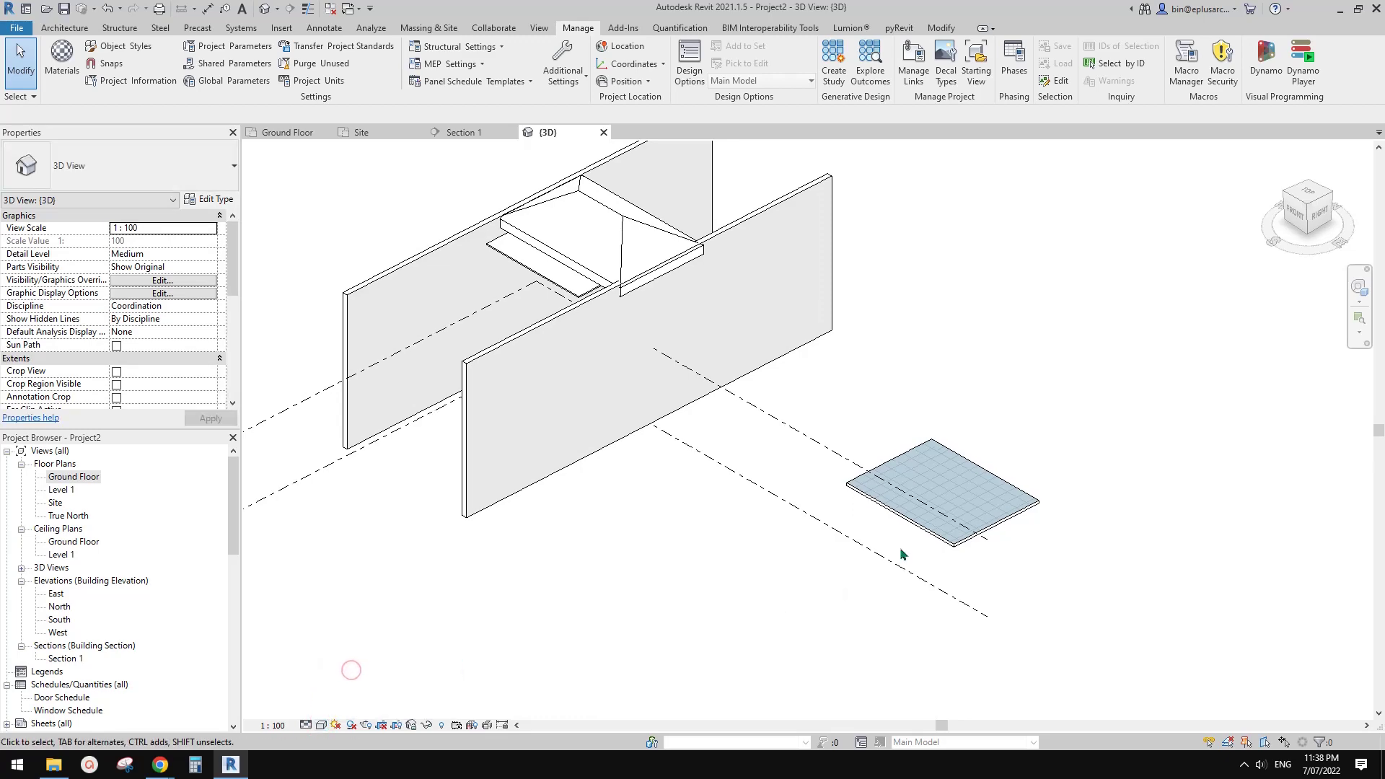
pyautogui.click(930, 508)
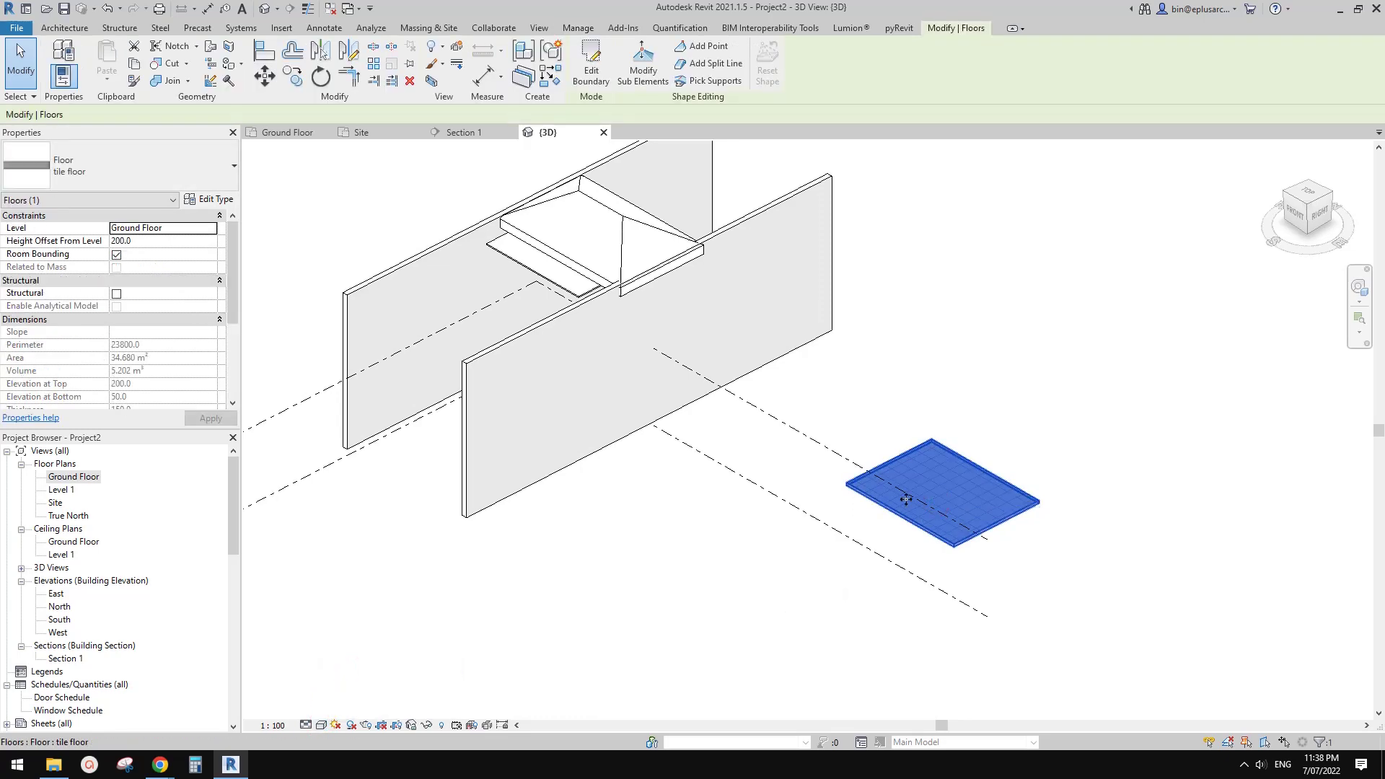
pyautogui.press('Escape')
pyautogui.click(931, 494)
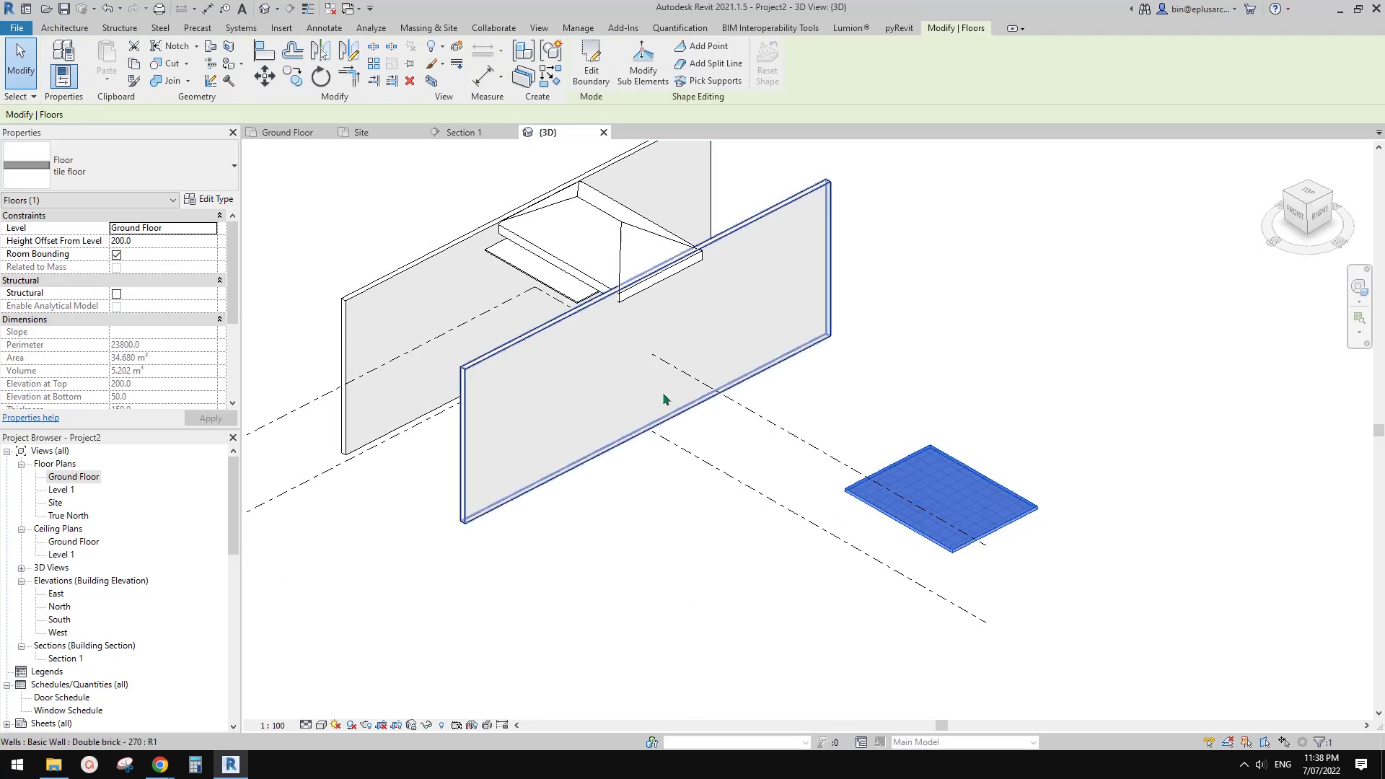
pyautogui.moveTo(1112, 515); pyautogui.dragTo(1076, 535, button='middle')
pyautogui.press('Escape')
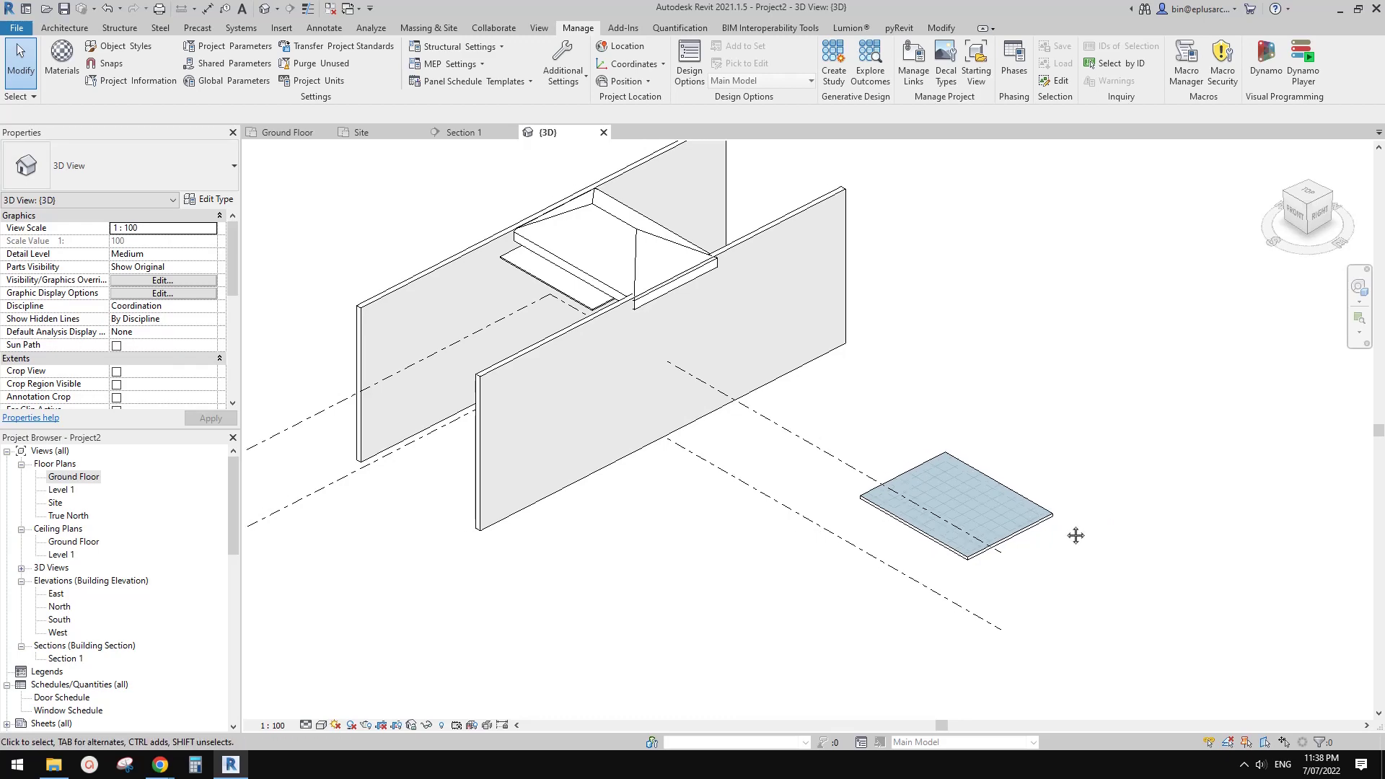
pyautogui.moveTo(723, 487); pyautogui.dragTo(720, 481, button='middle')
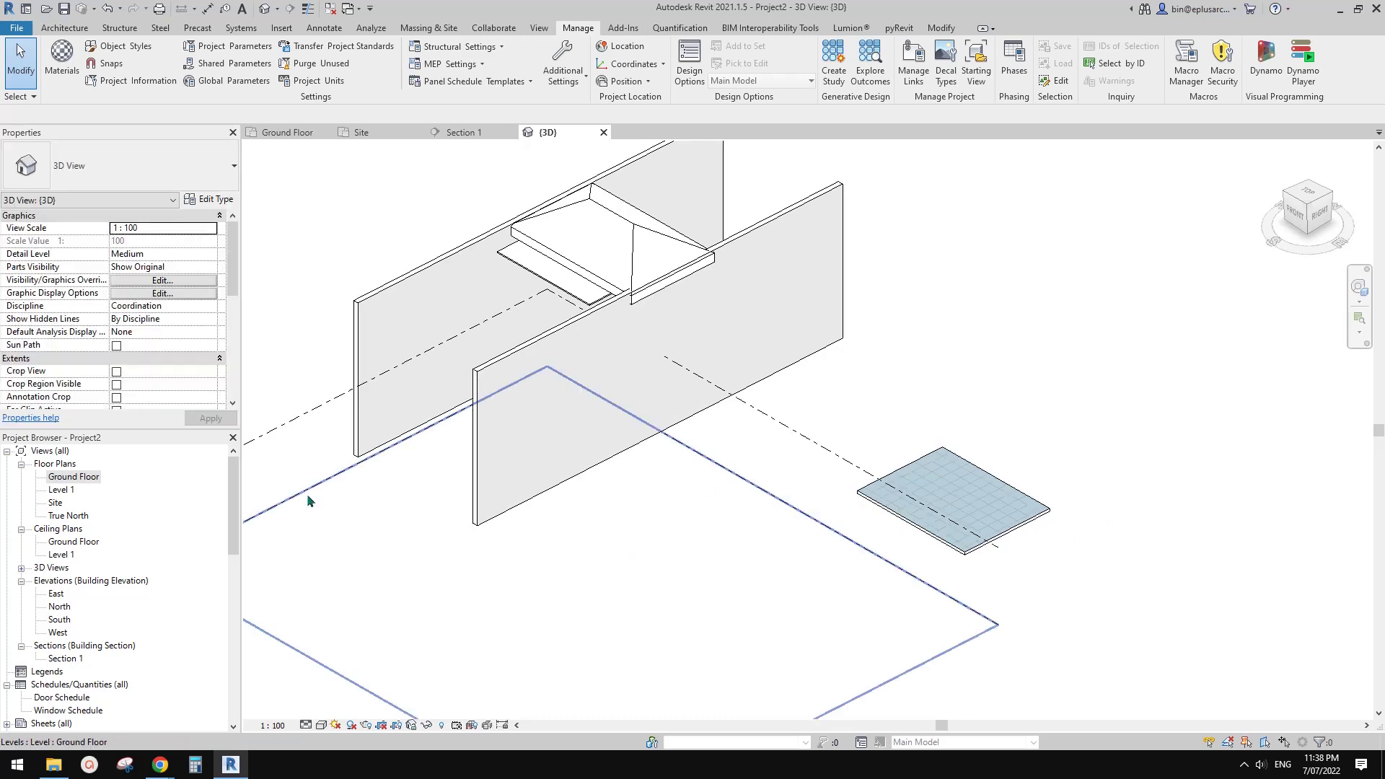
# - Open the Ground Floor plan and reopen the Tile material from the tile floor's structure layer
pyautogui.doubleClick(75, 477)
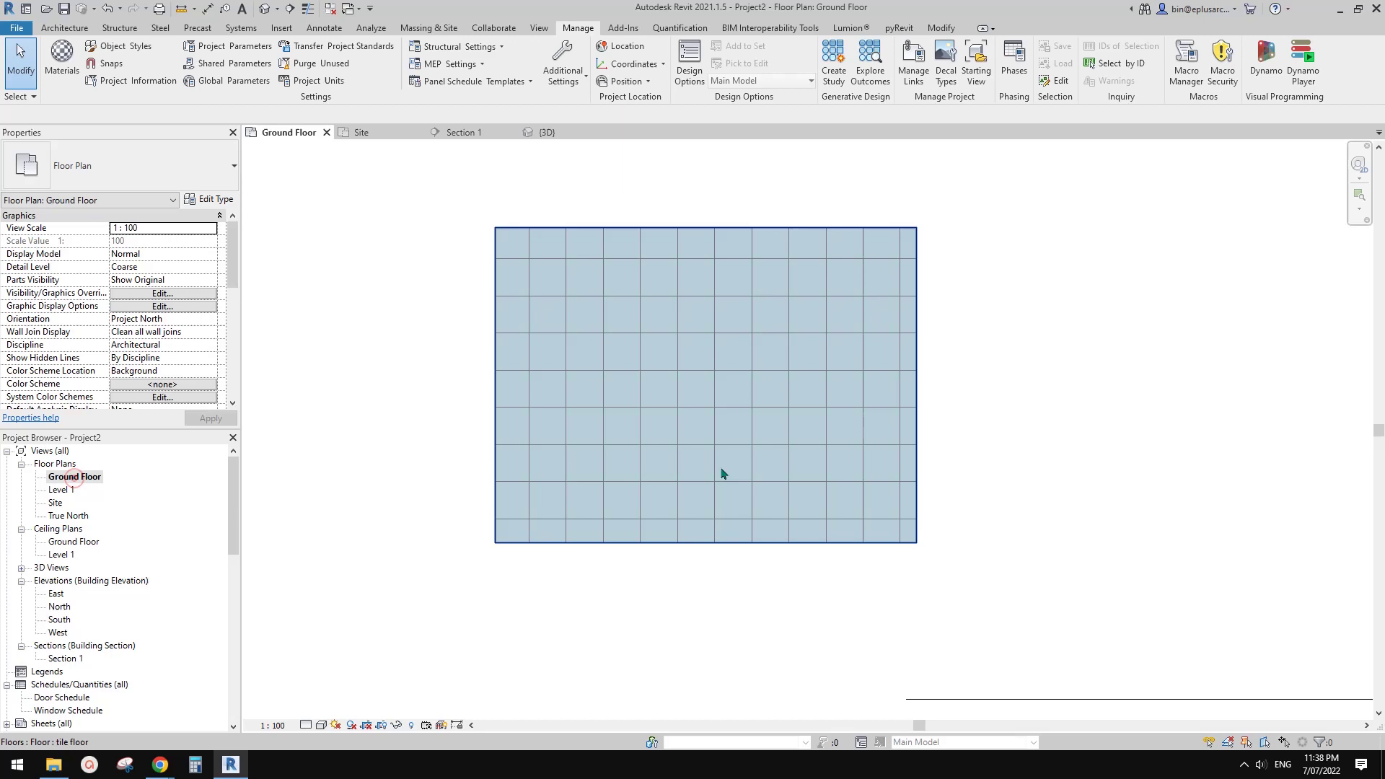
pyautogui.click(705, 451)
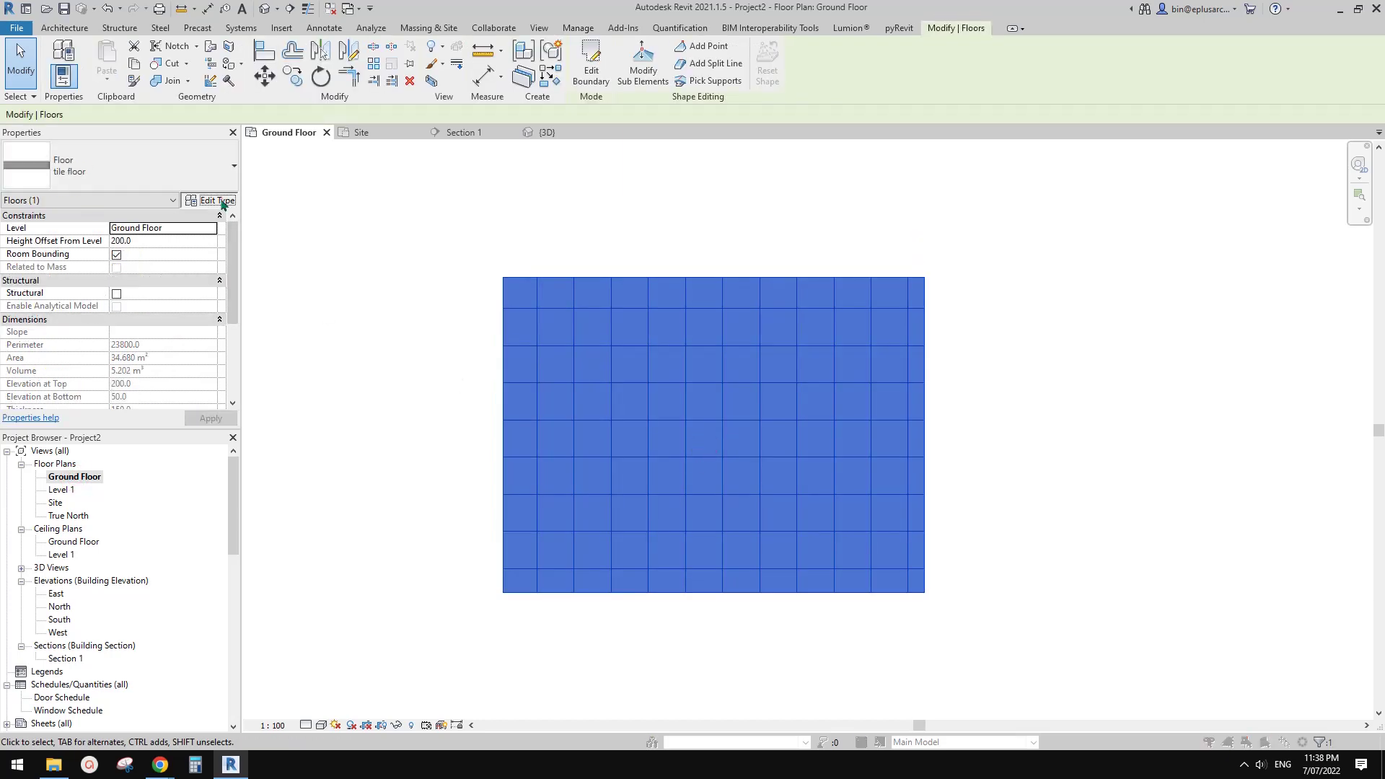
pyautogui.click(217, 200)
pyautogui.click(416, 254)
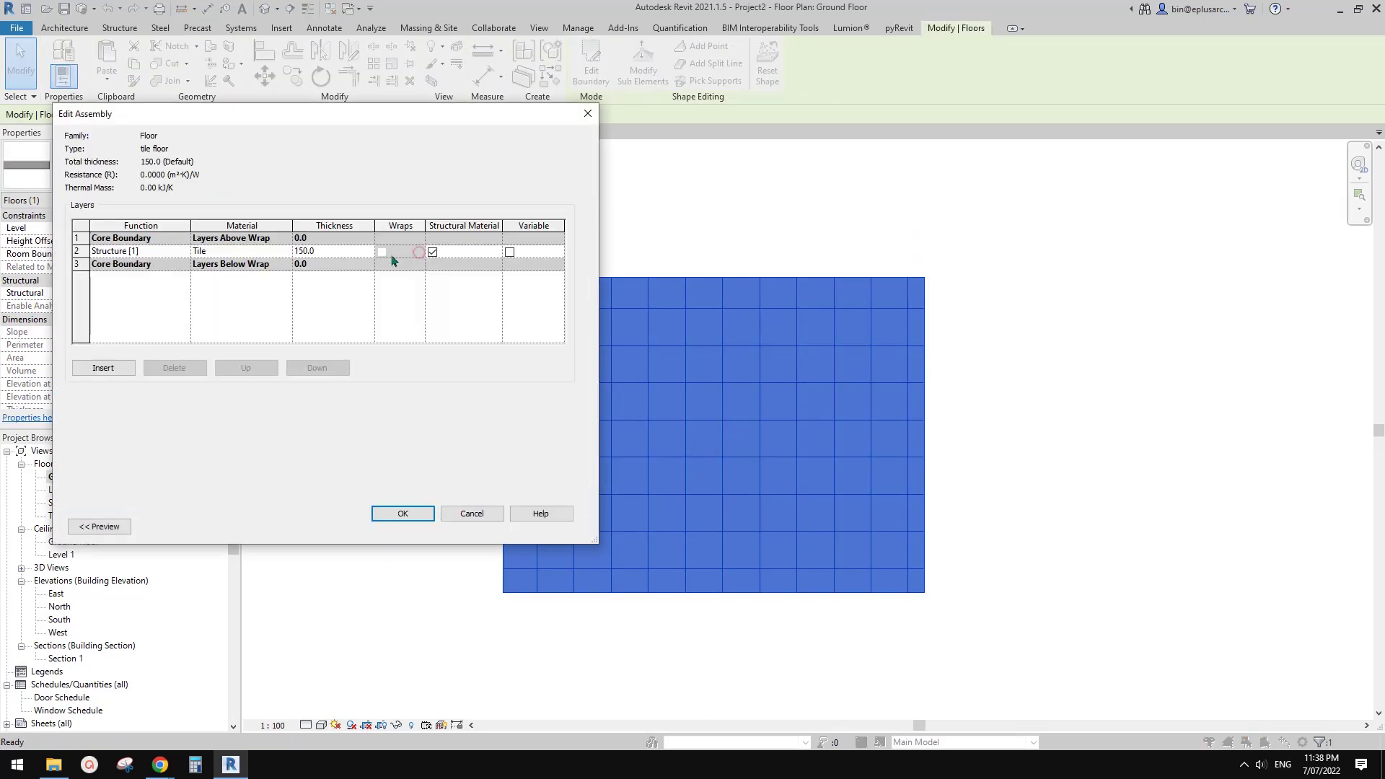
pyautogui.click(284, 253)
pyautogui.click(287, 251)
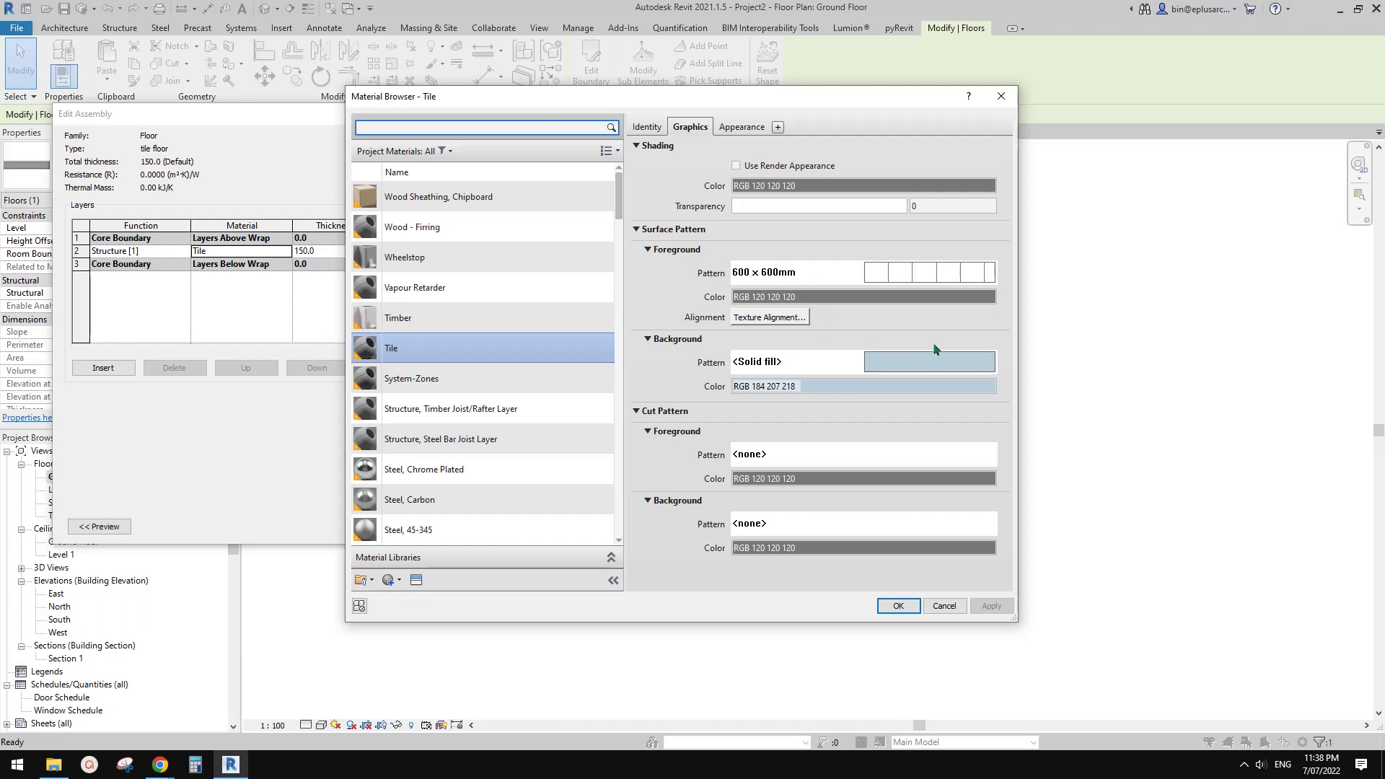
pyautogui.moveTo(880, 102); pyautogui.dragTo(670, 125)
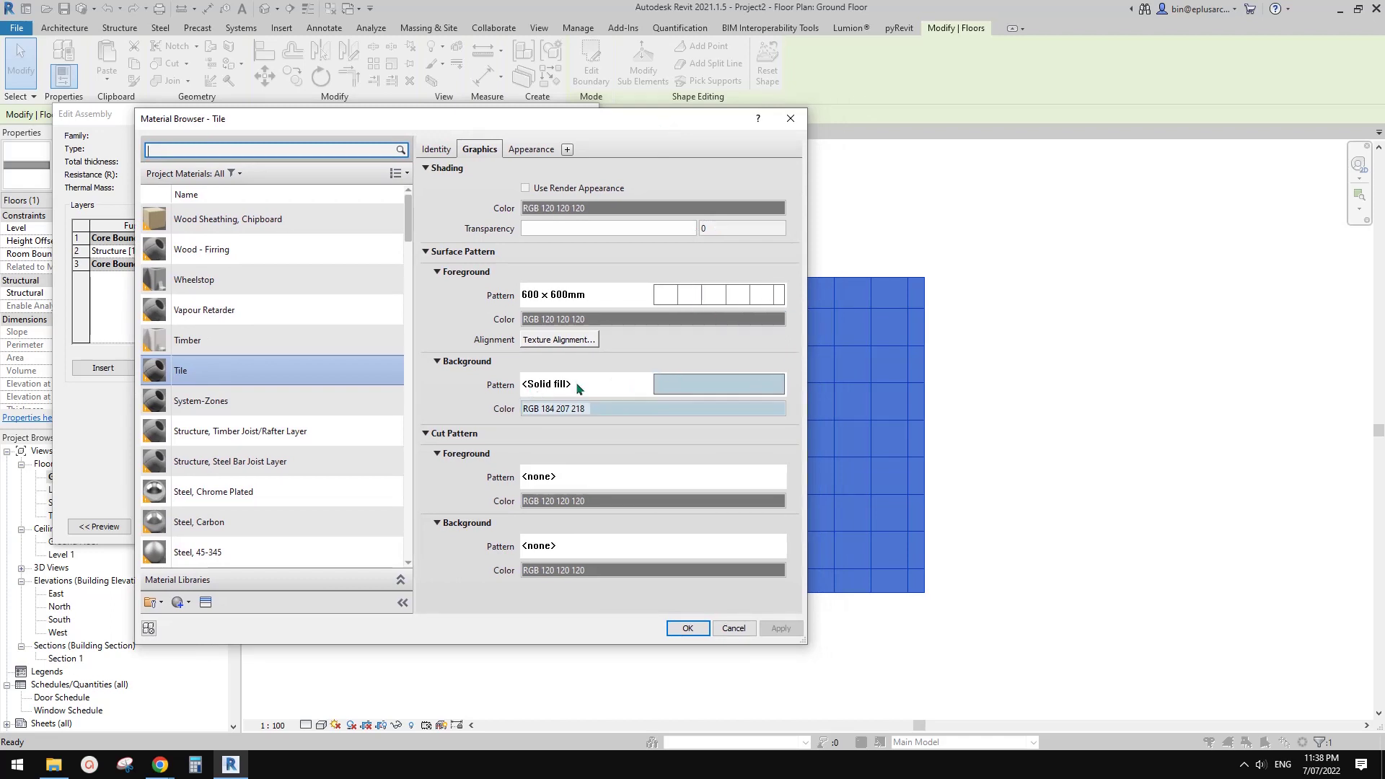
# - Change the Tile material's surface background pattern to Sand - Dense and apply the change to the floor type
pyautogui.click(574, 408)
pyautogui.press('Escape')
pyautogui.click(545, 387)
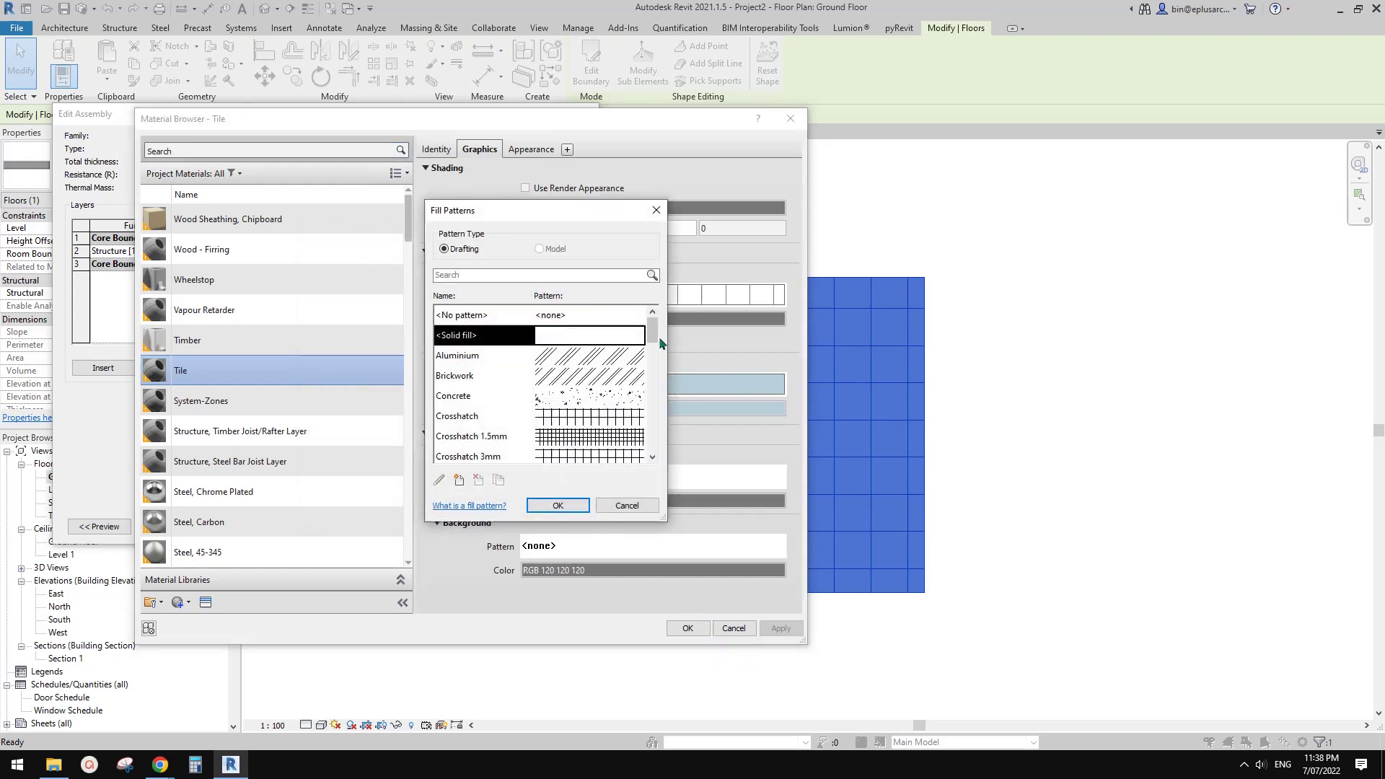
pyautogui.moveTo(654, 338); pyautogui.dragTo(647, 396)
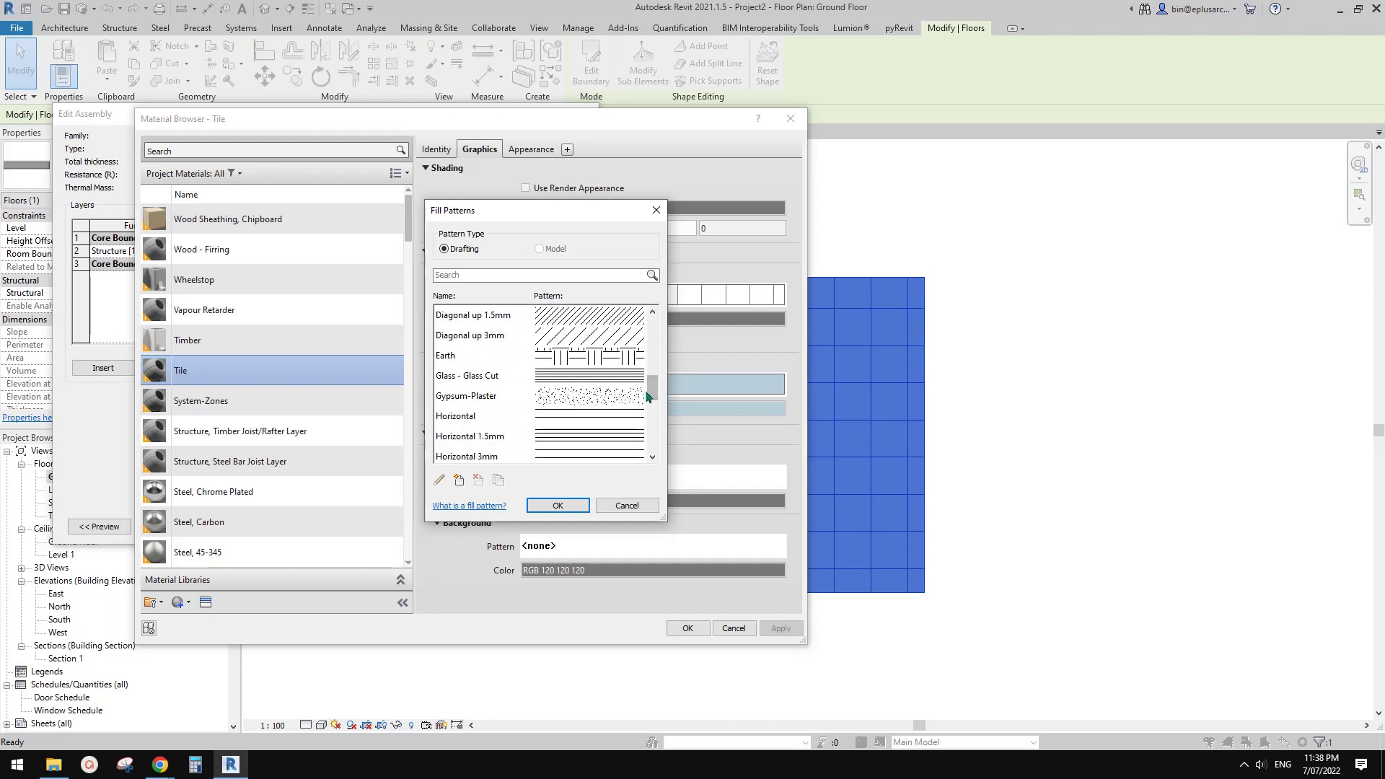
pyautogui.click(592, 399)
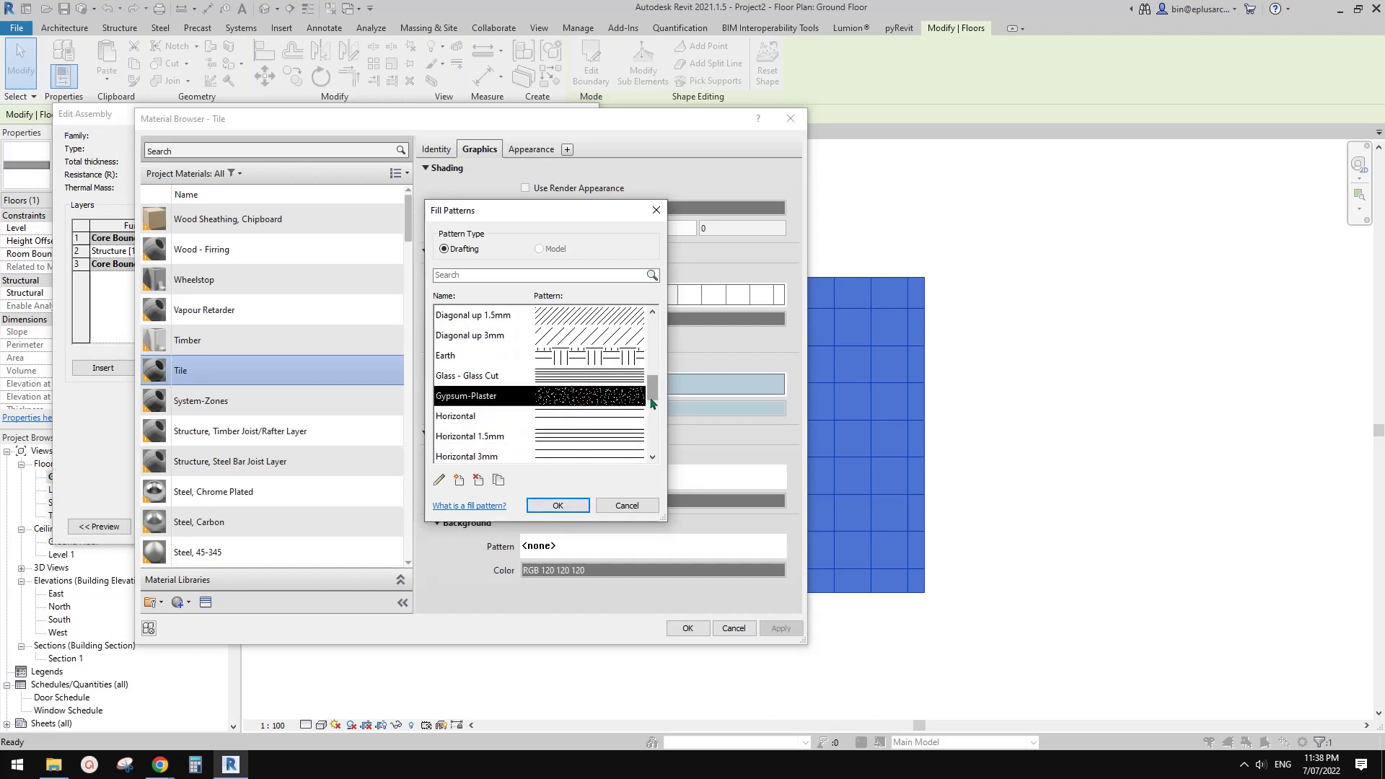
pyautogui.scroll(-3, 581, 440)
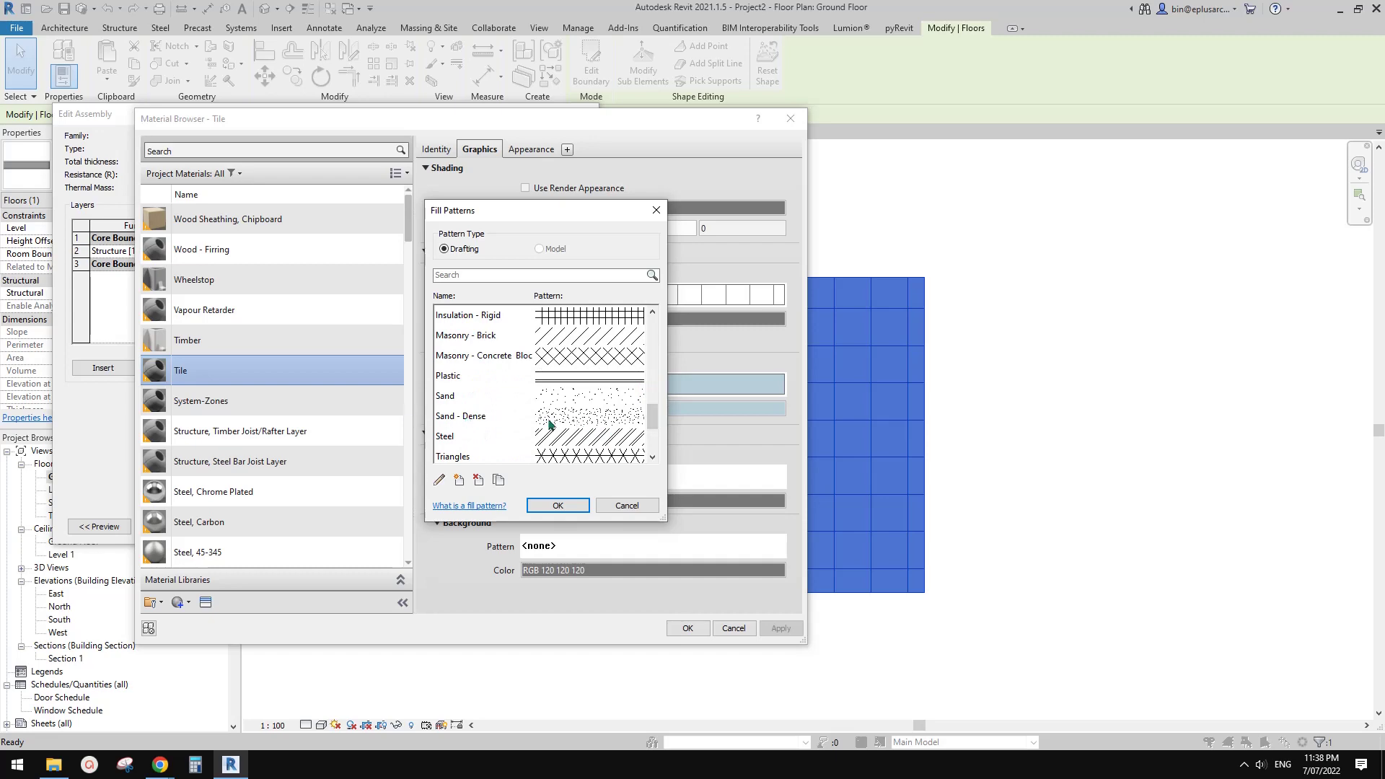
pyautogui.click(550, 425)
pyautogui.click(558, 505)
pyautogui.click(687, 628)
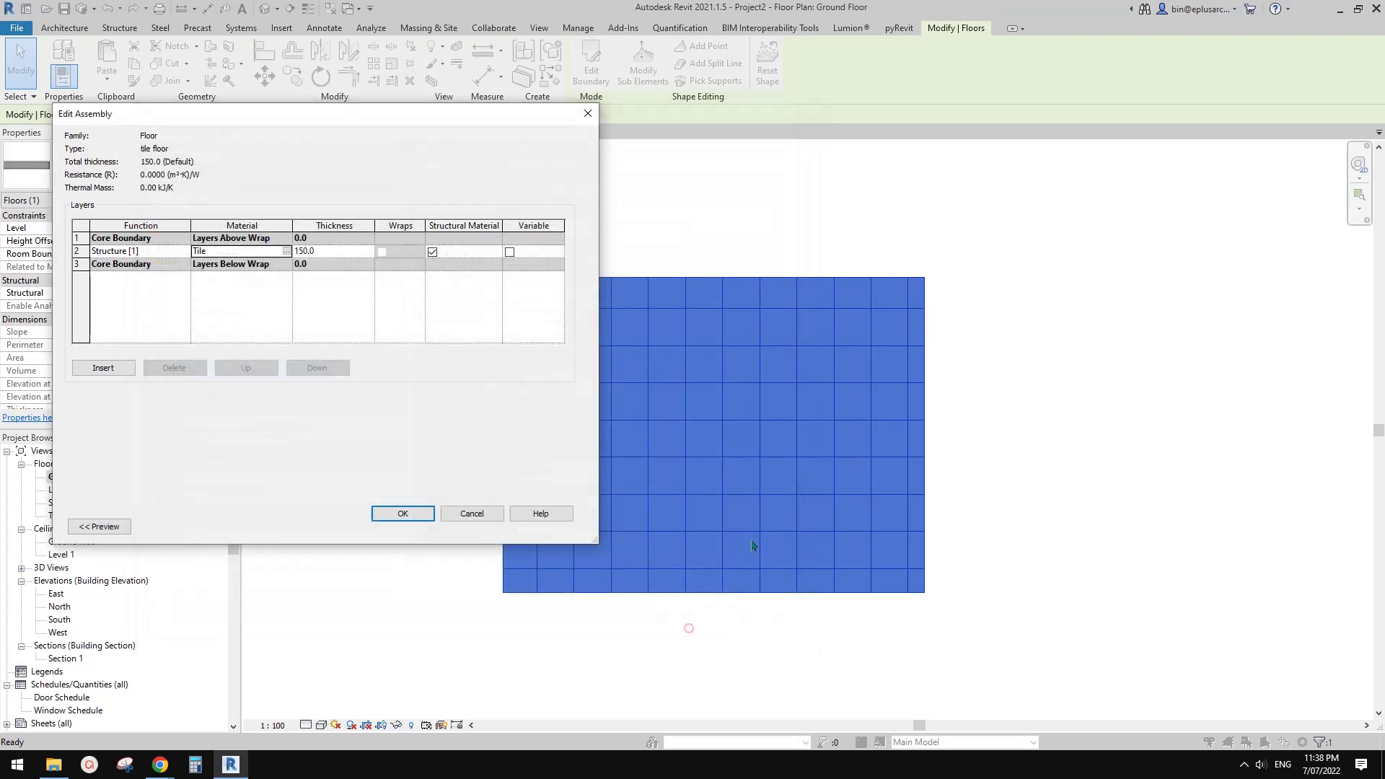
pyautogui.click(431, 516)
pyautogui.click(419, 526)
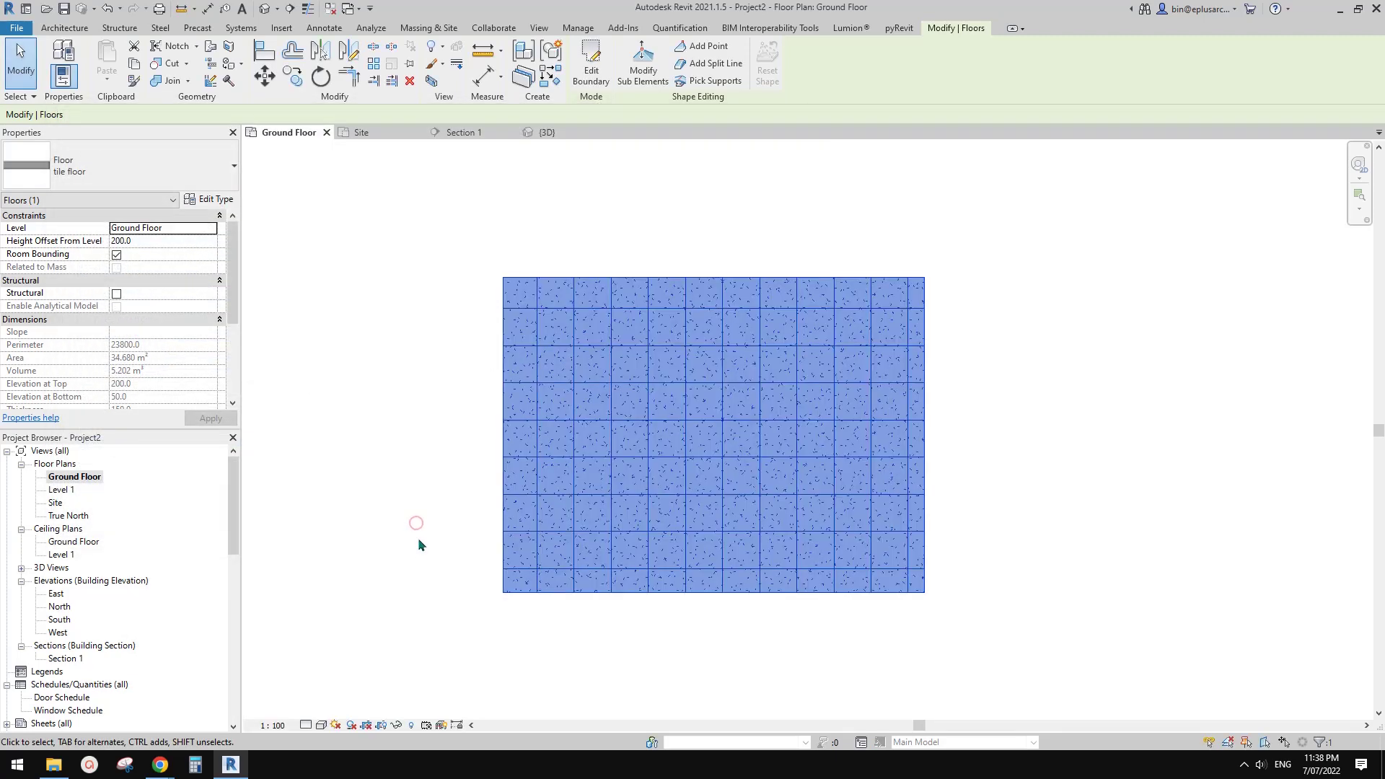
# - Deselect the tile floor and examine how its foreground grid and background pattern display in the plan
pyautogui.click(416, 548)
pyautogui.scroll(2, 570, 442)
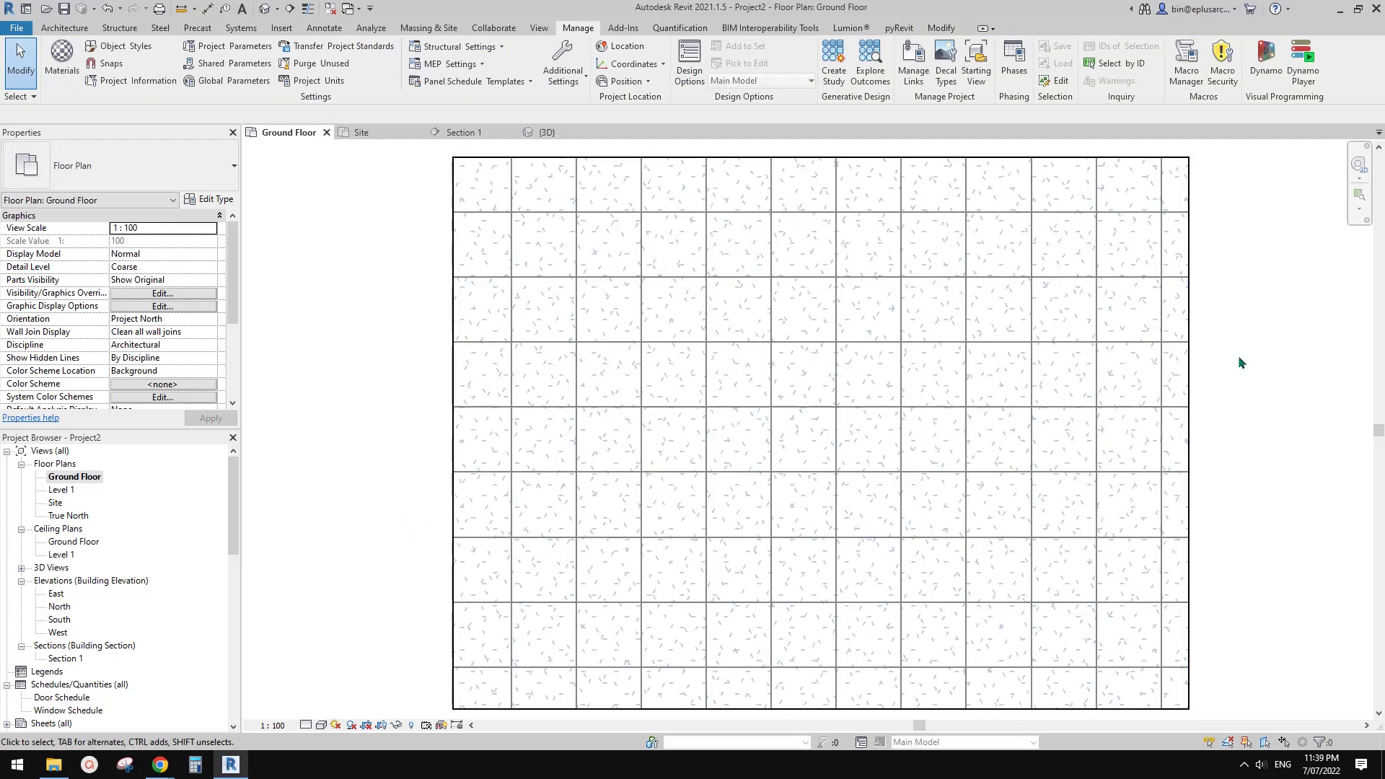
pyautogui.scroll(-1, 1147, 382)
pyautogui.moveTo(1166, 397); pyautogui.dragTo(1023, 399, button='middle')
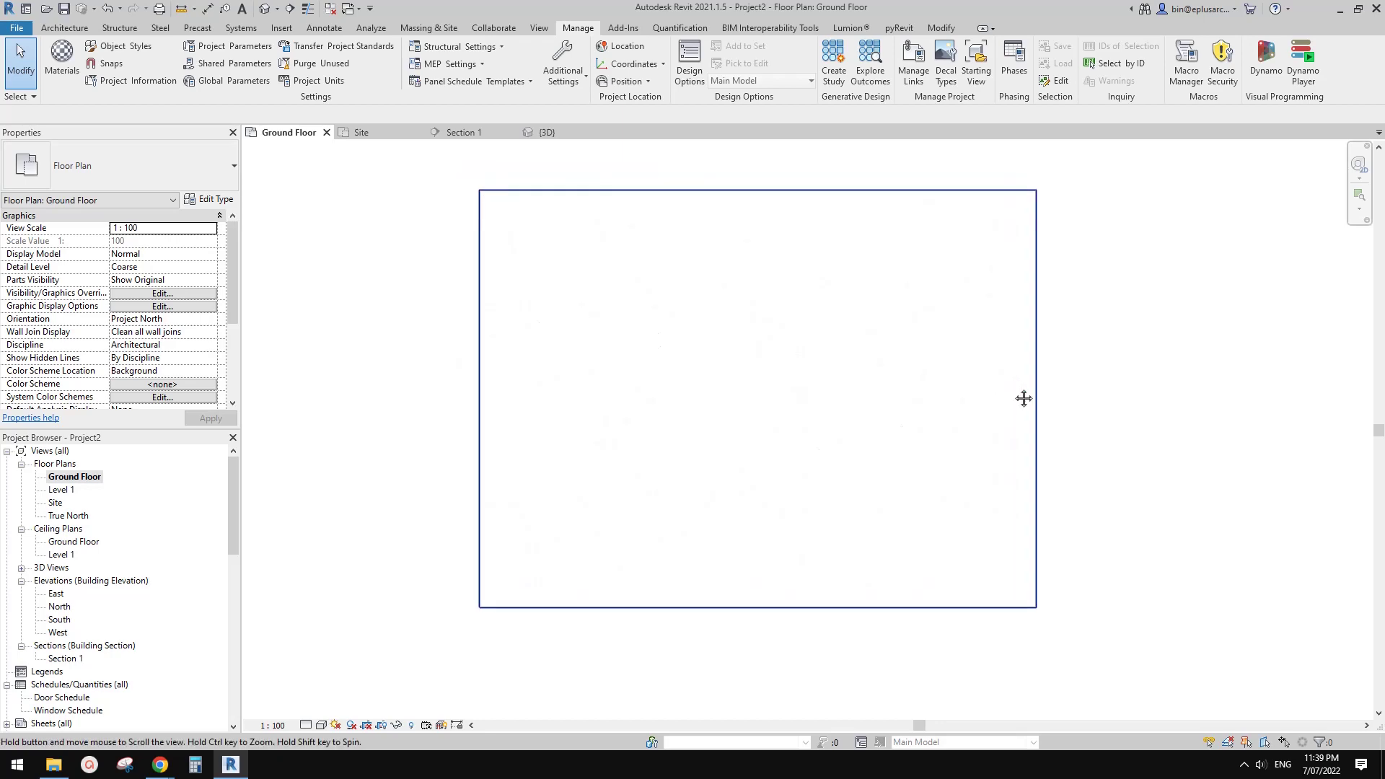
pyautogui.moveTo(926, 414); pyautogui.dragTo(929, 423, button='middle')
pyautogui.moveTo(956, 359); pyautogui.dragTo(957, 368, button='middle')
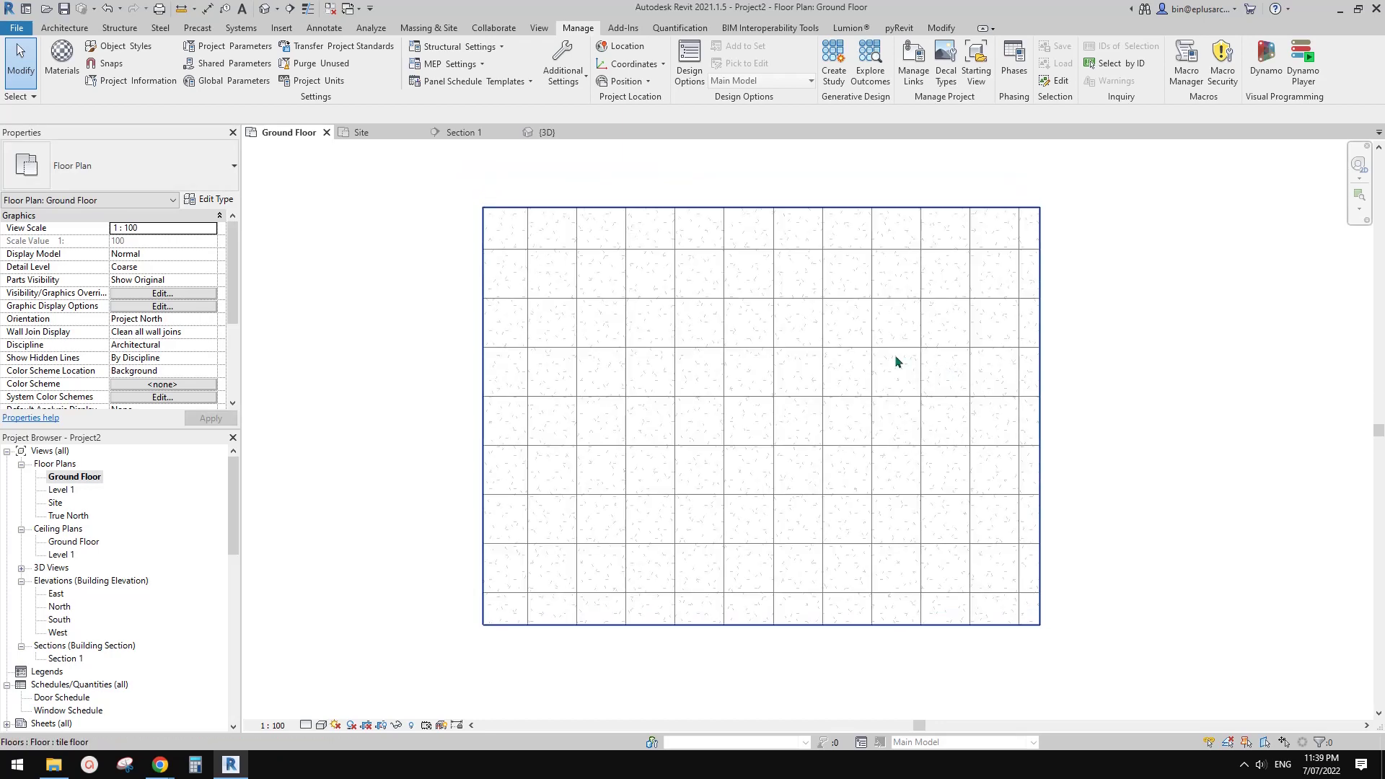
pyautogui.moveTo(438, 504); pyautogui.dragTo(405, 483, button='middle')
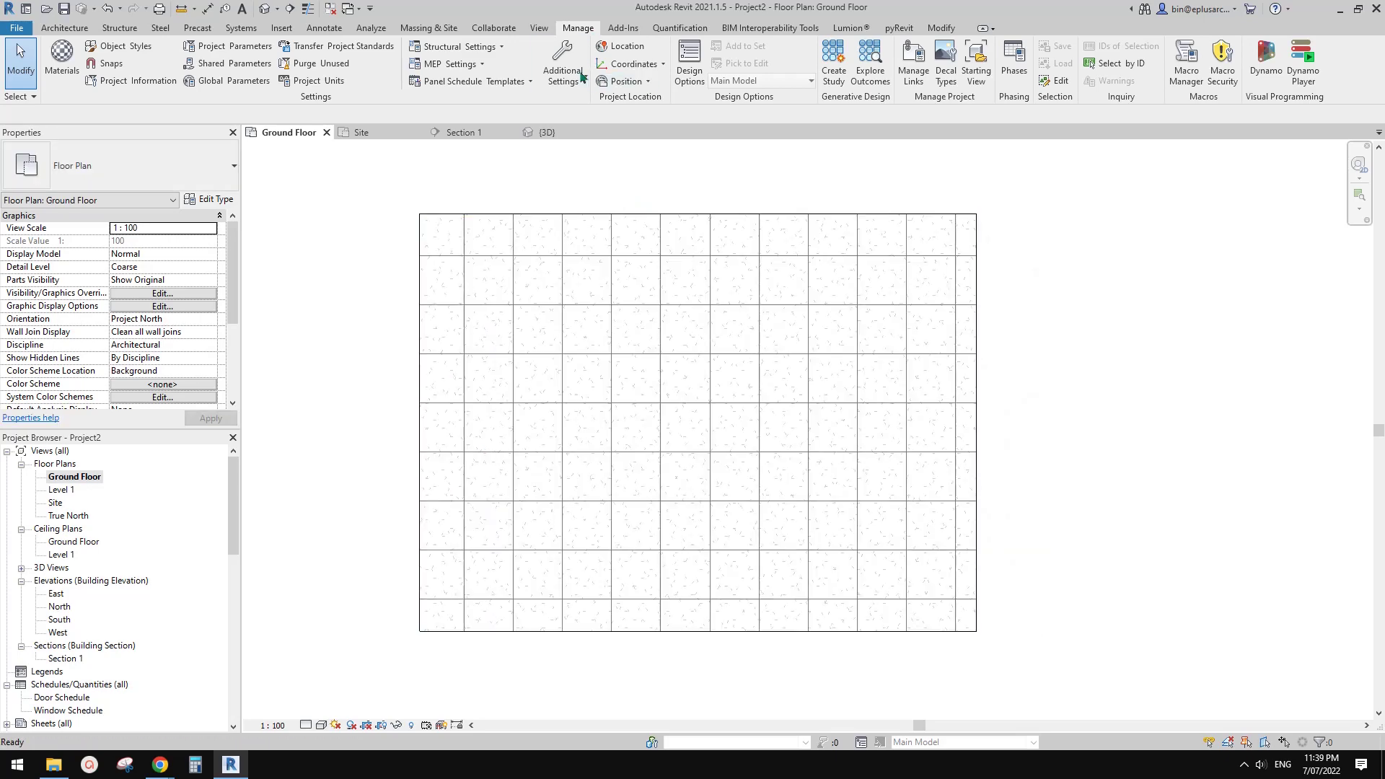
pyautogui.moveTo(578, 173); pyautogui.dragTo(475, 198, button='middle')
# - Draw a rectangular filled region in the empty area beside the tile floor and finish its boundary
pyautogui.click(334, 27)
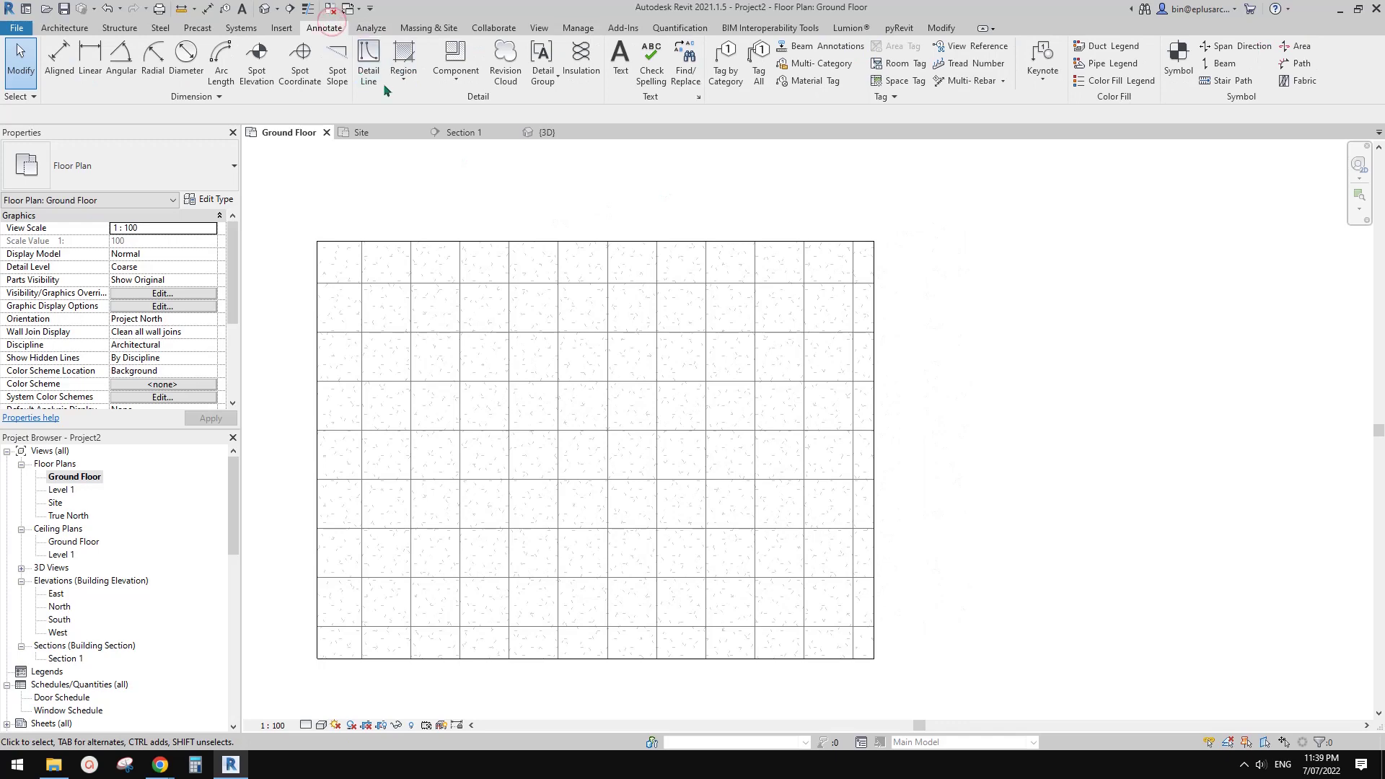
pyautogui.click(402, 59)
pyautogui.click(626, 48)
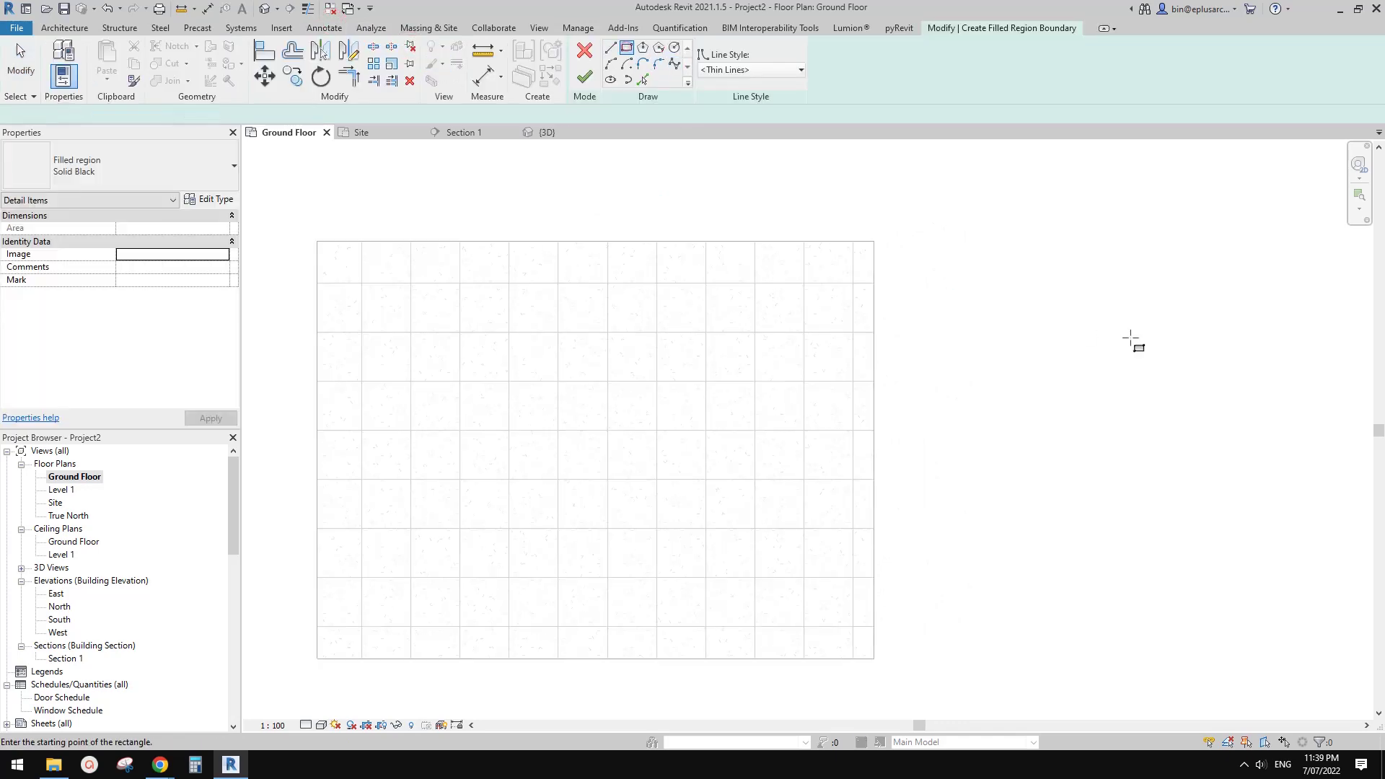
pyautogui.click(815, 278)
pyautogui.click(1134, 474)
pyautogui.click(585, 76)
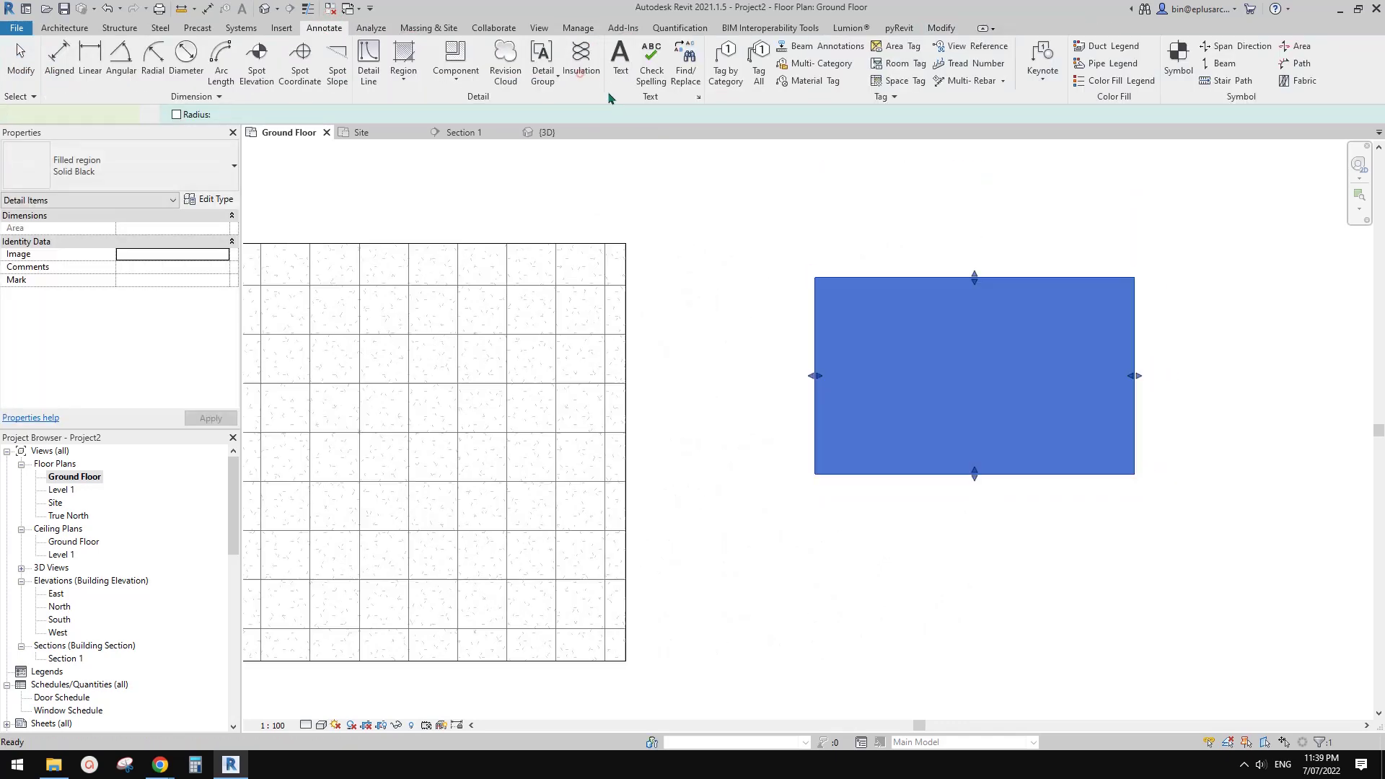
# - Duplicate the filled region's Solid Black type, accepting the suggested name
pyautogui.click(209, 199)
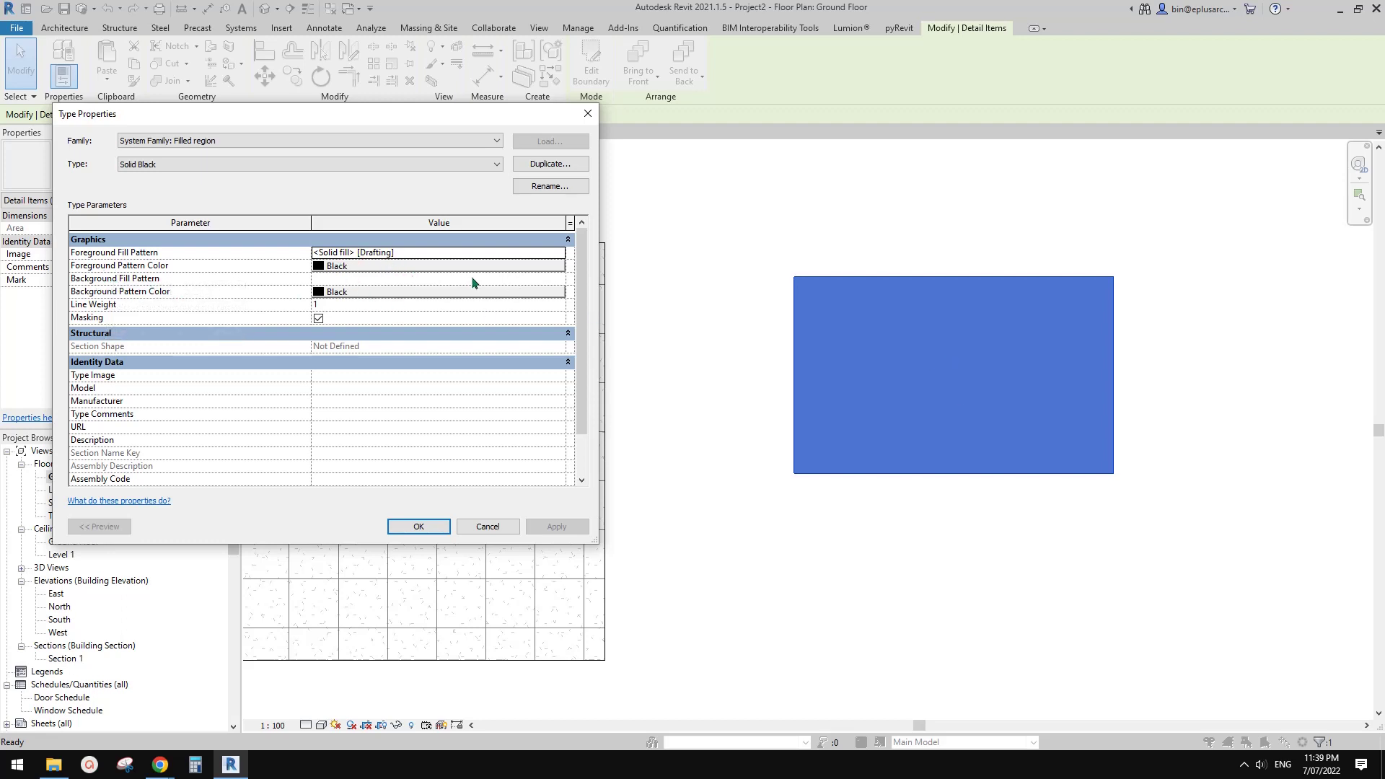
pyautogui.click(565, 165)
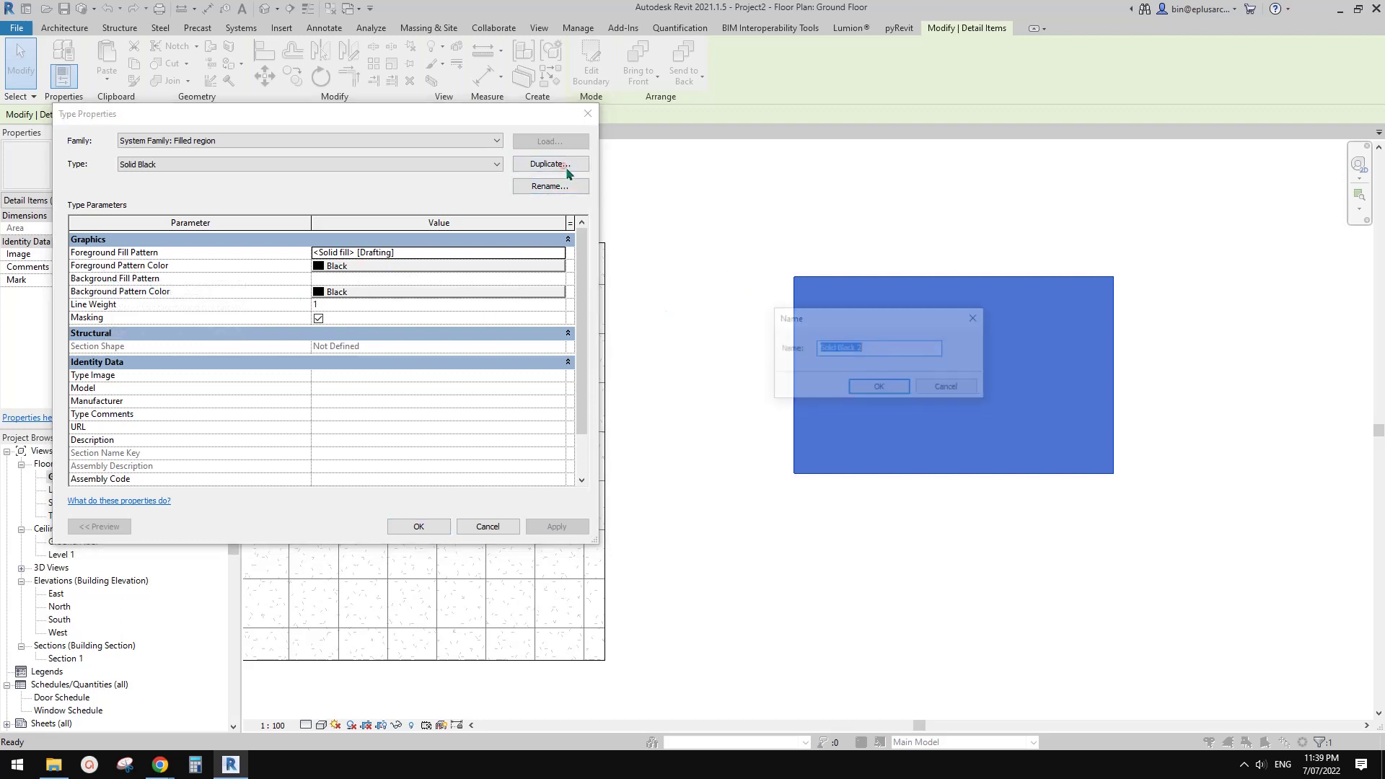
pyautogui.click(890, 388)
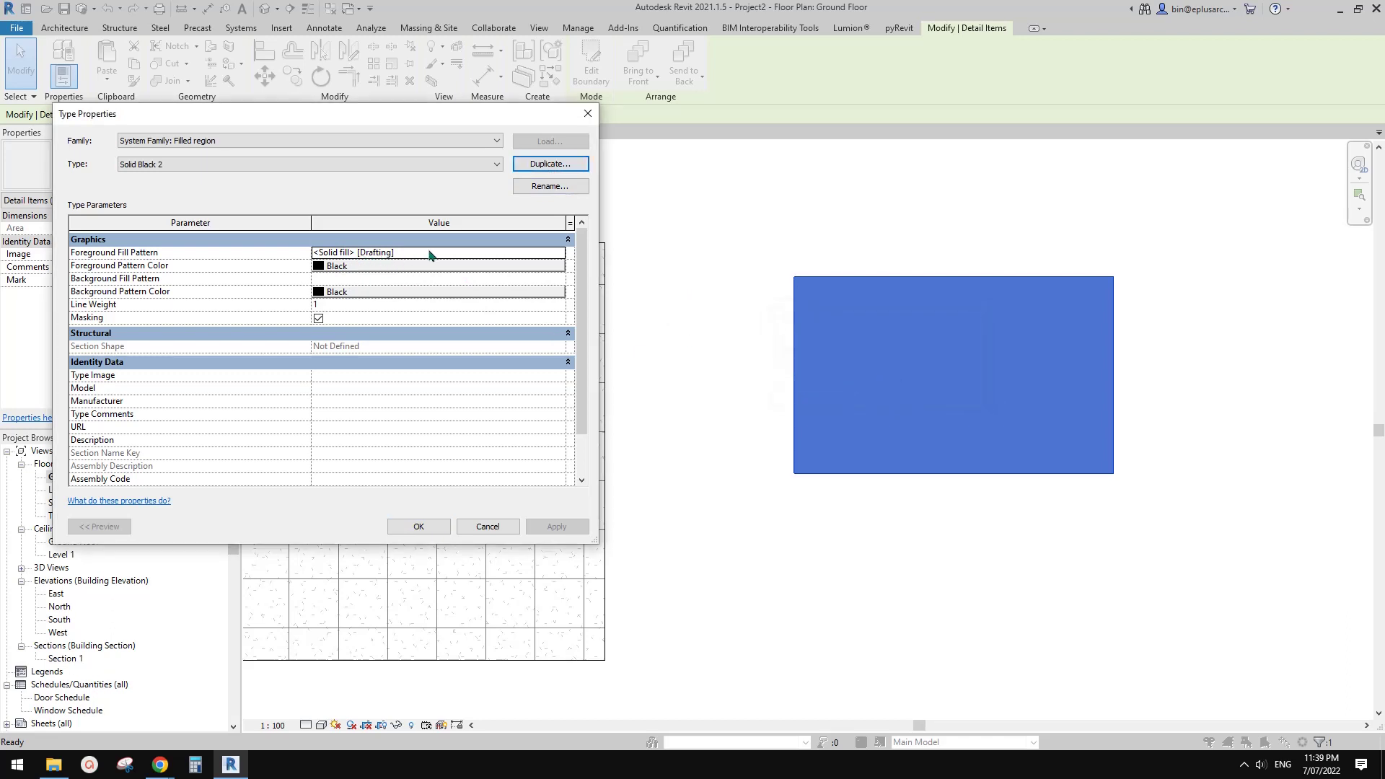
# - Compare which pattern types are available for the filled region's foreground and background fills, leaving both patterns unchanged
pyautogui.click(431, 253)
pyautogui.click(560, 253)
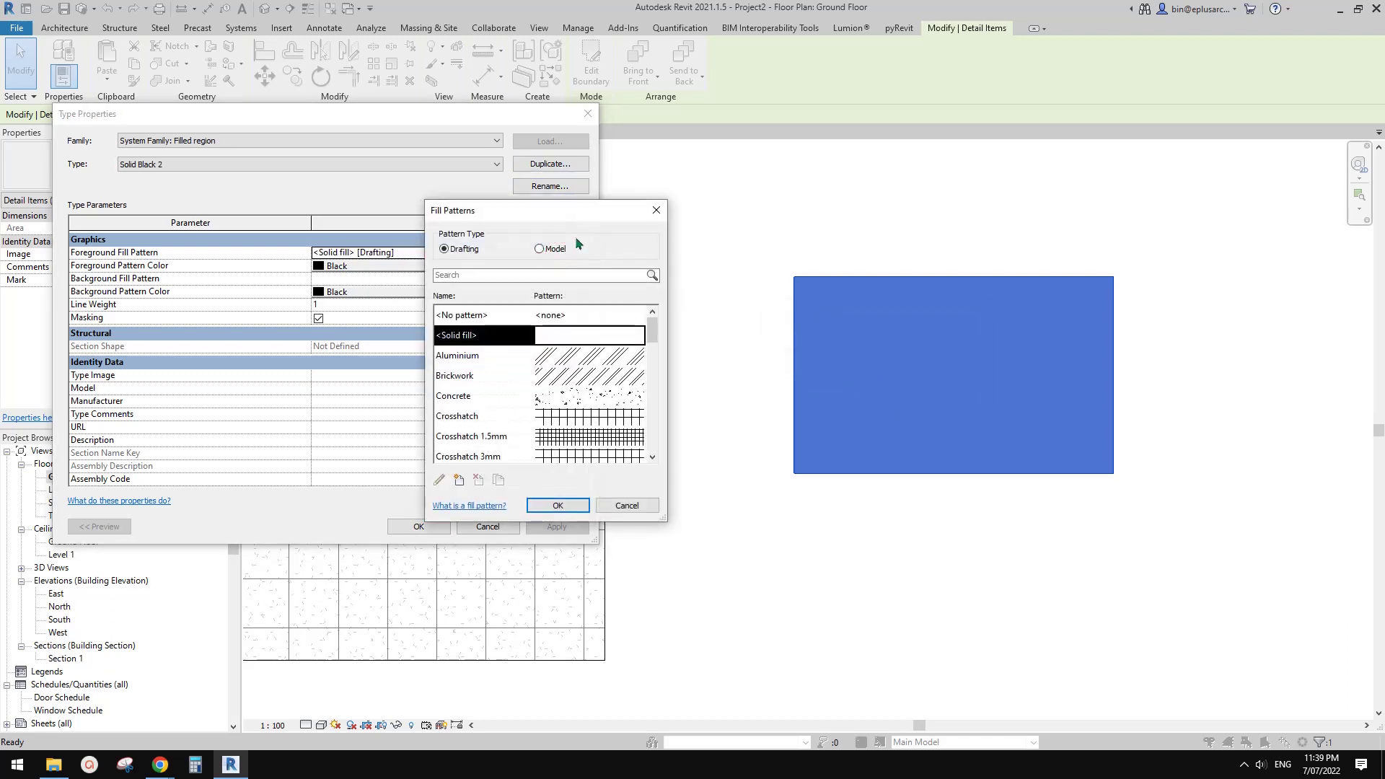
pyautogui.click(656, 210)
pyautogui.click(526, 278)
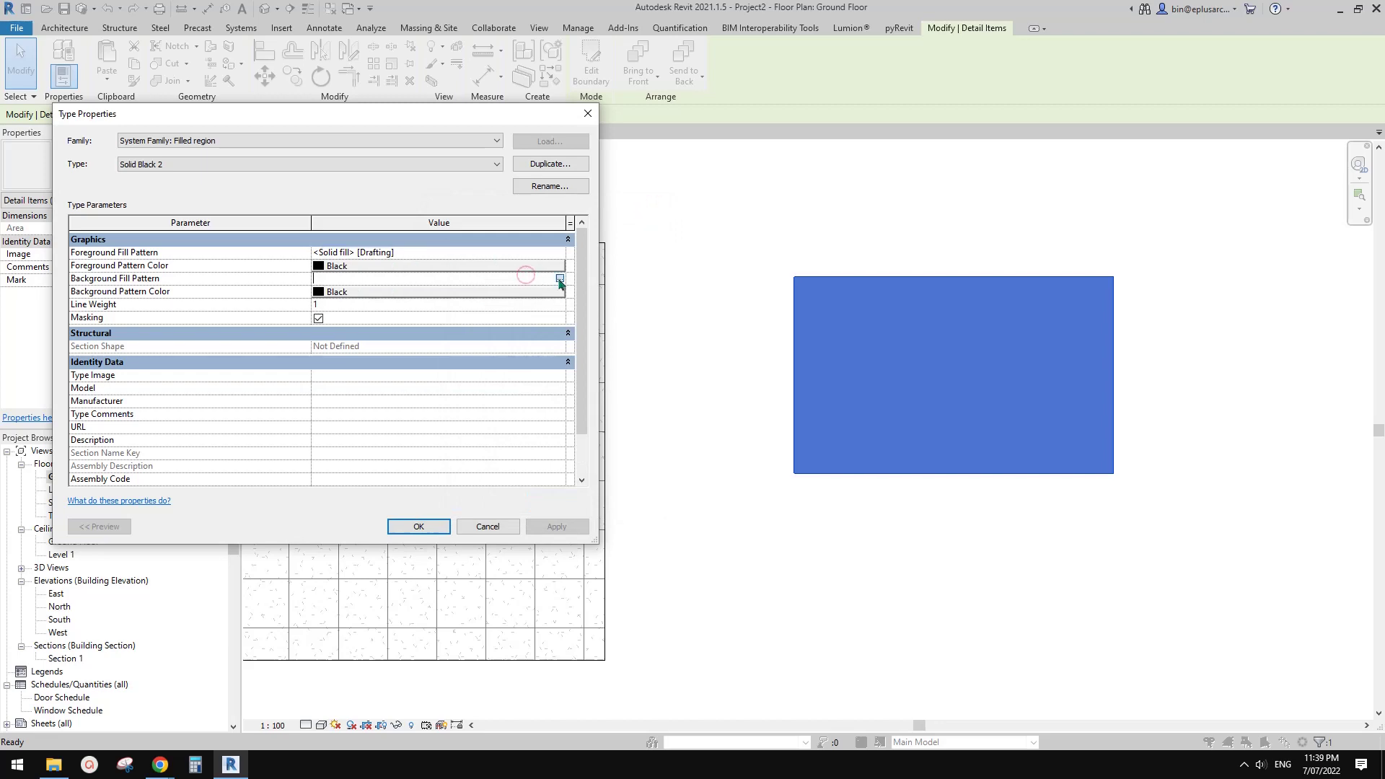
pyautogui.click(559, 279)
pyautogui.click(660, 210)
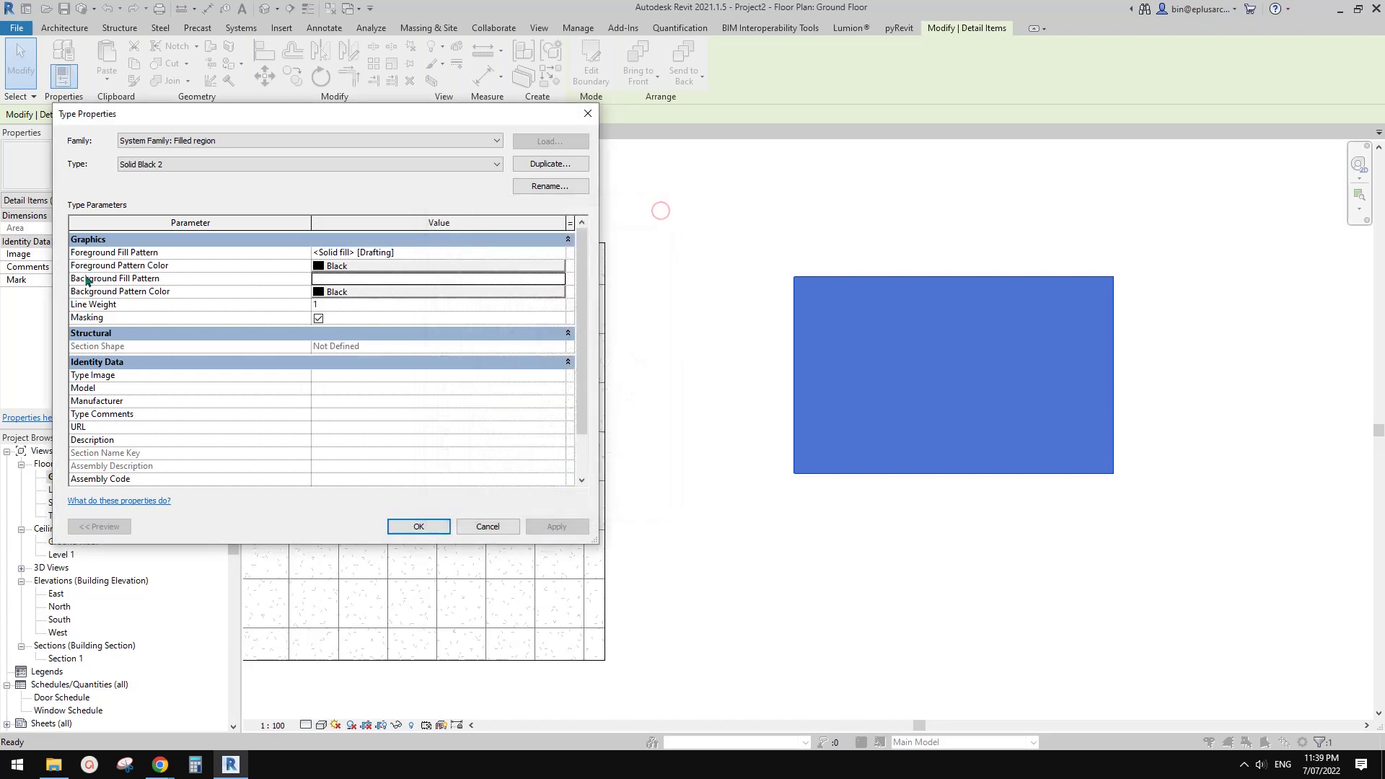
pyautogui.click(461, 279)
pyautogui.click(560, 279)
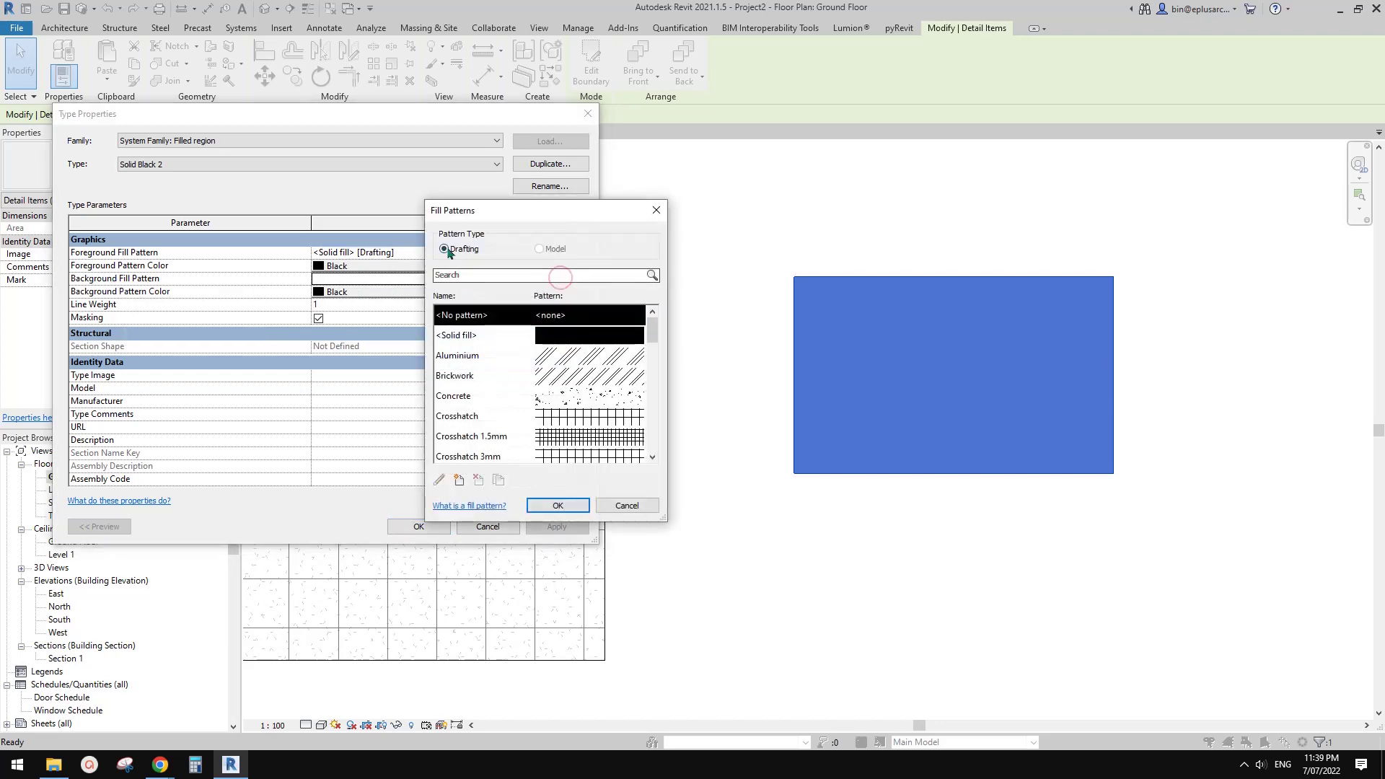
pyautogui.click(656, 210)
# - Set the filled region type's foreground fill to the 100mm Squares model pattern and its foreground color to Red
pyautogui.click(407, 252)
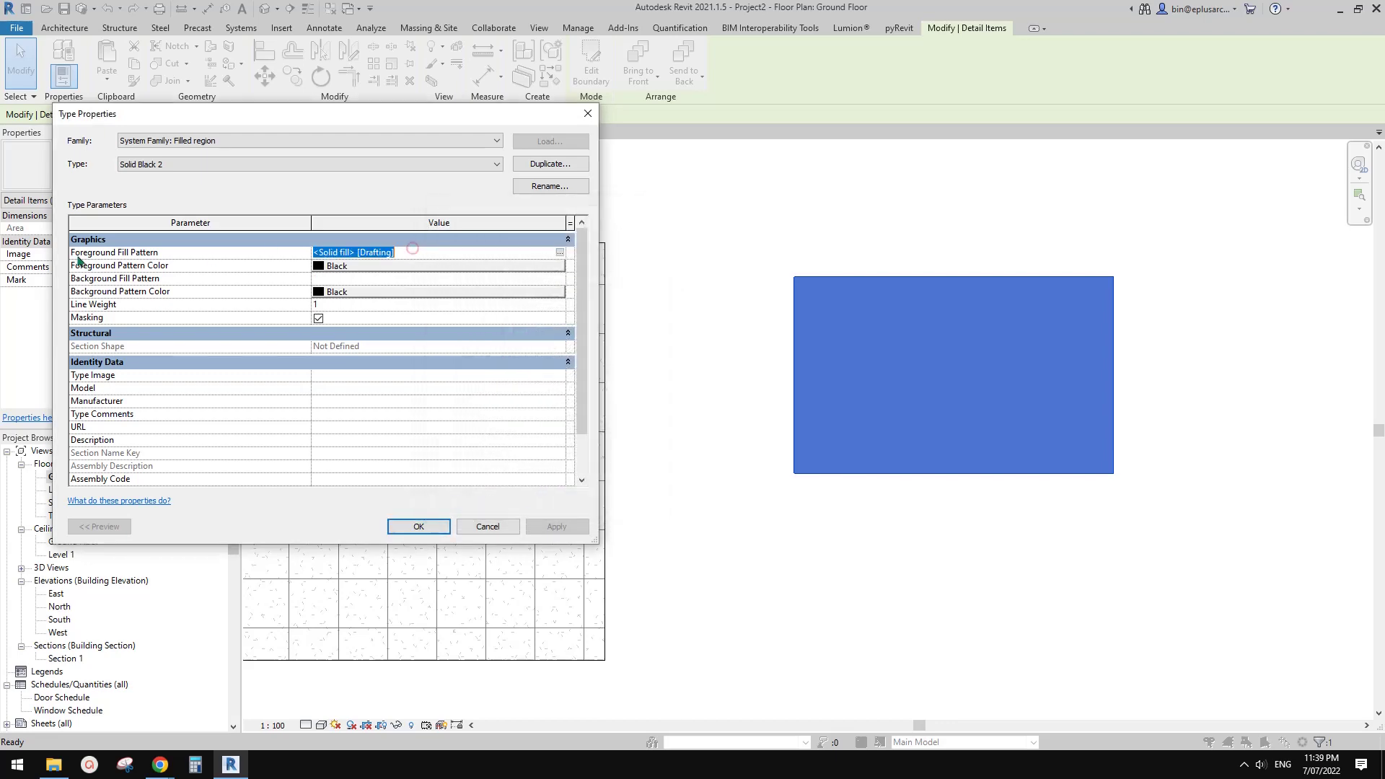
pyautogui.click(517, 254)
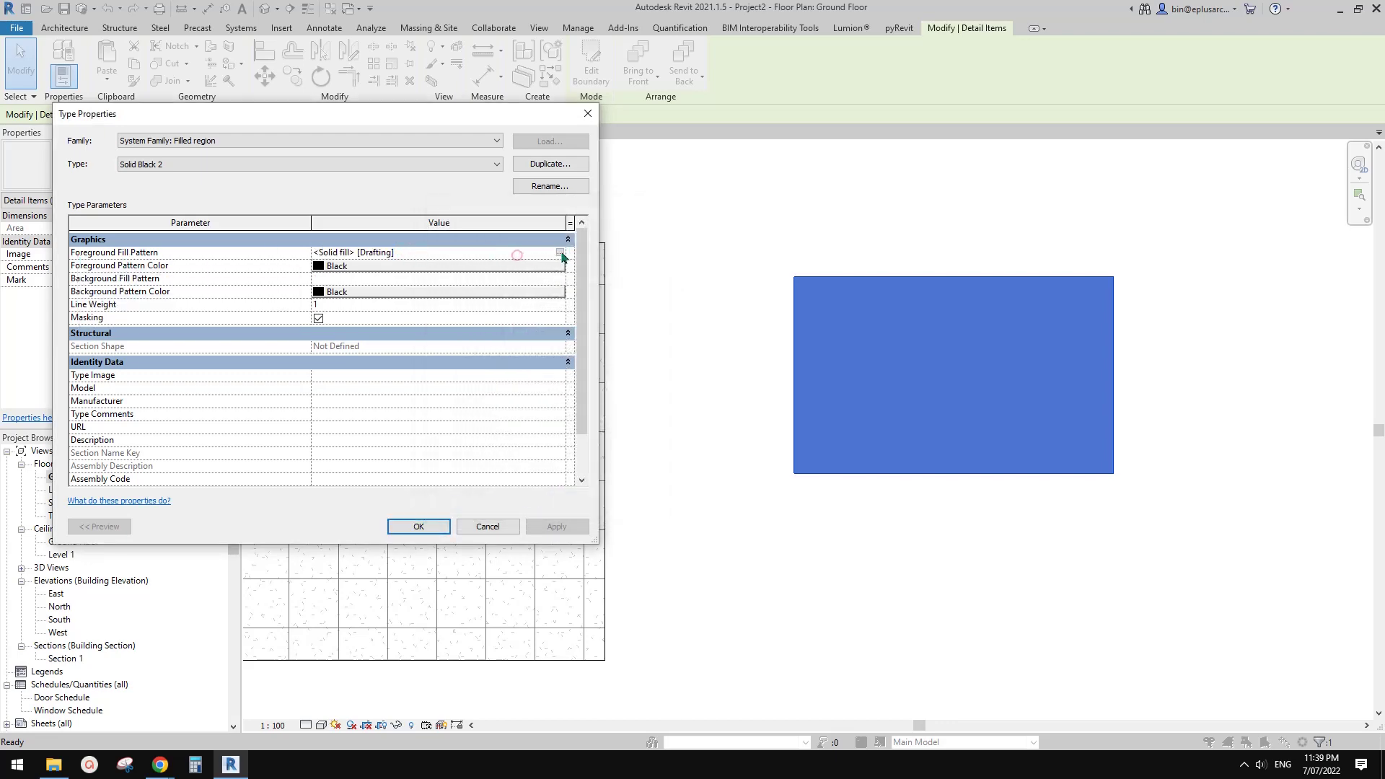
pyautogui.click(561, 254)
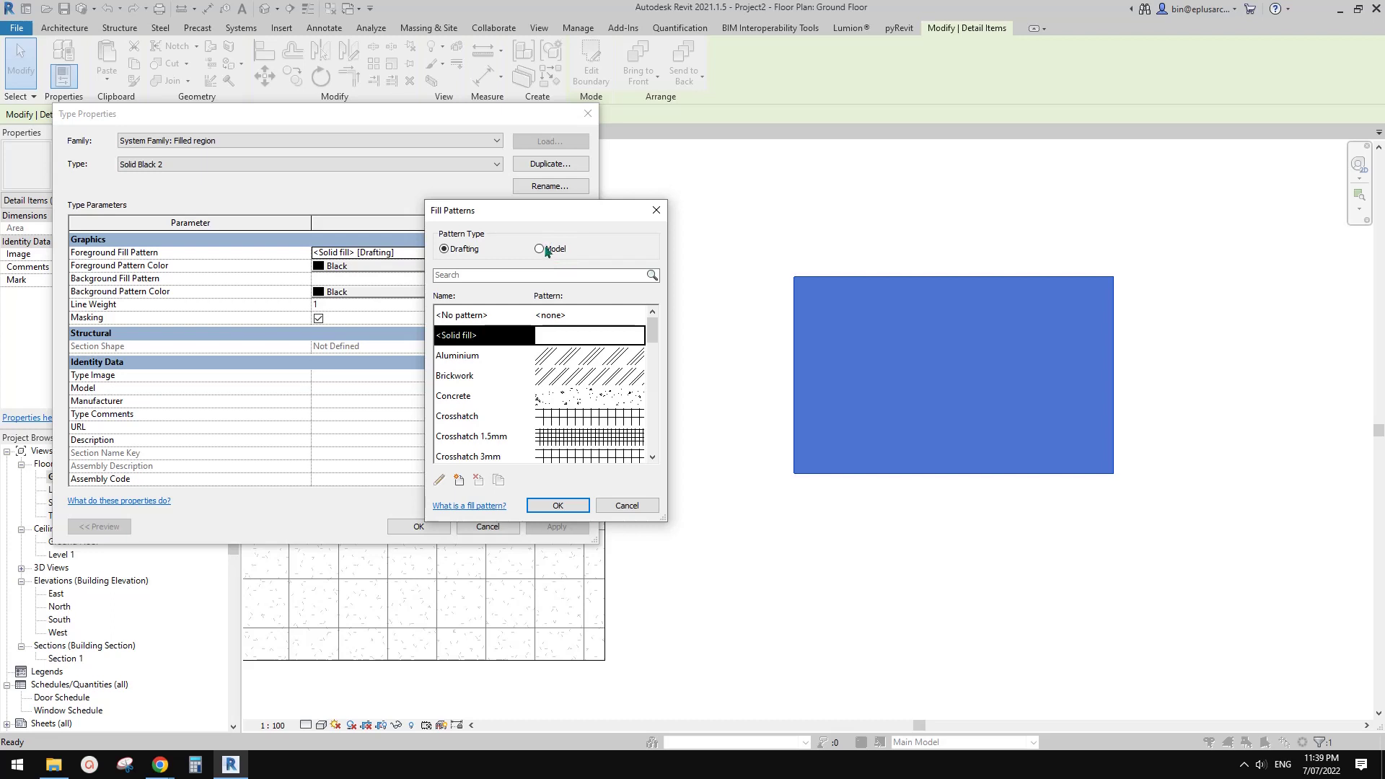
pyautogui.click(538, 250)
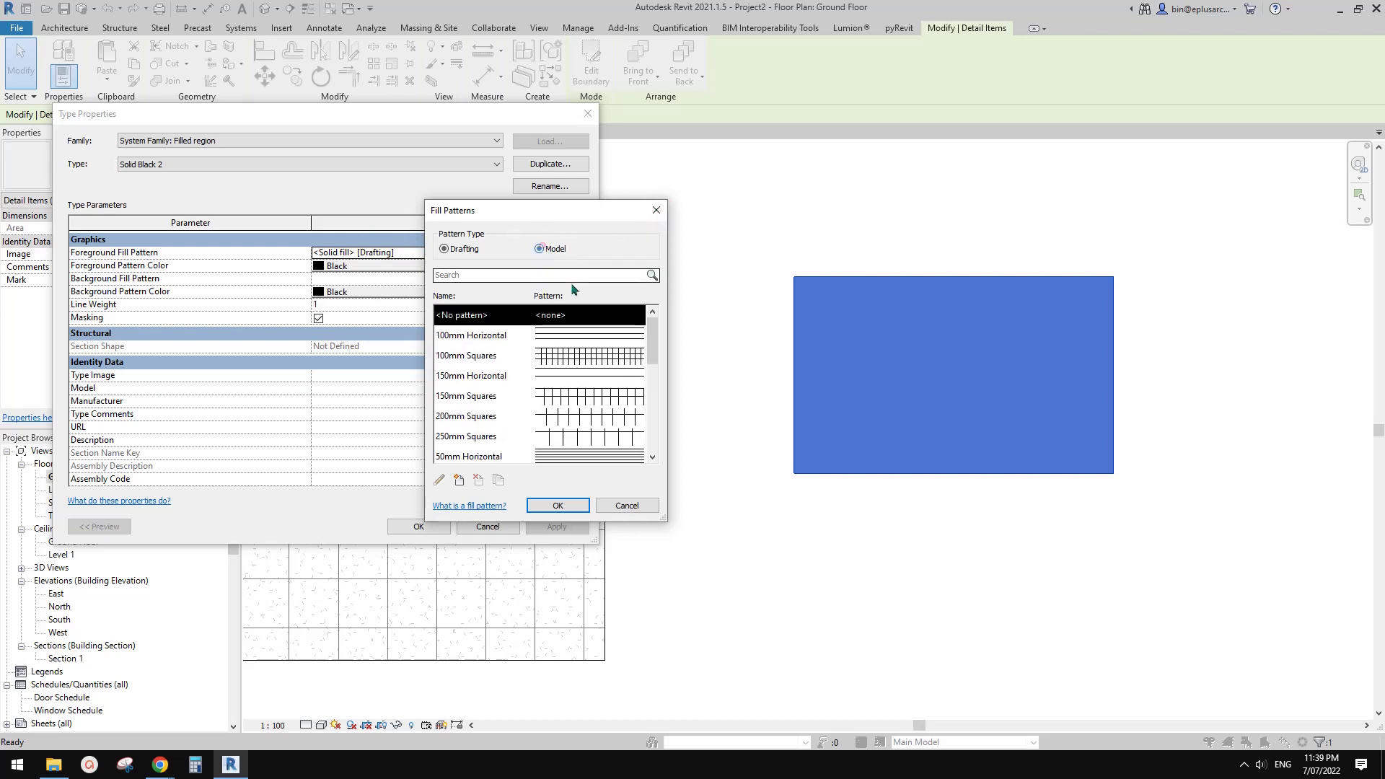
pyautogui.click(535, 357)
pyautogui.click(558, 505)
pyautogui.click(382, 267)
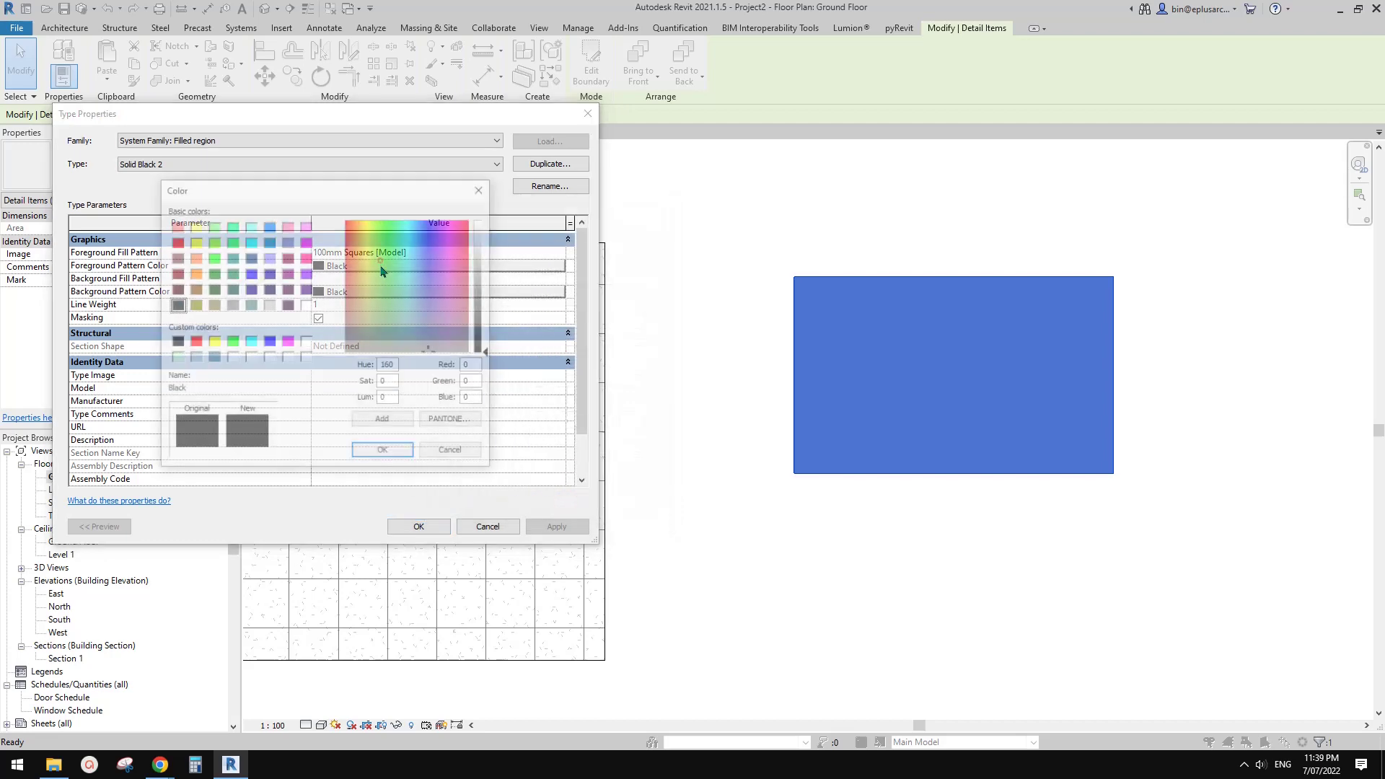
pyautogui.click(197, 342)
pyautogui.click(382, 449)
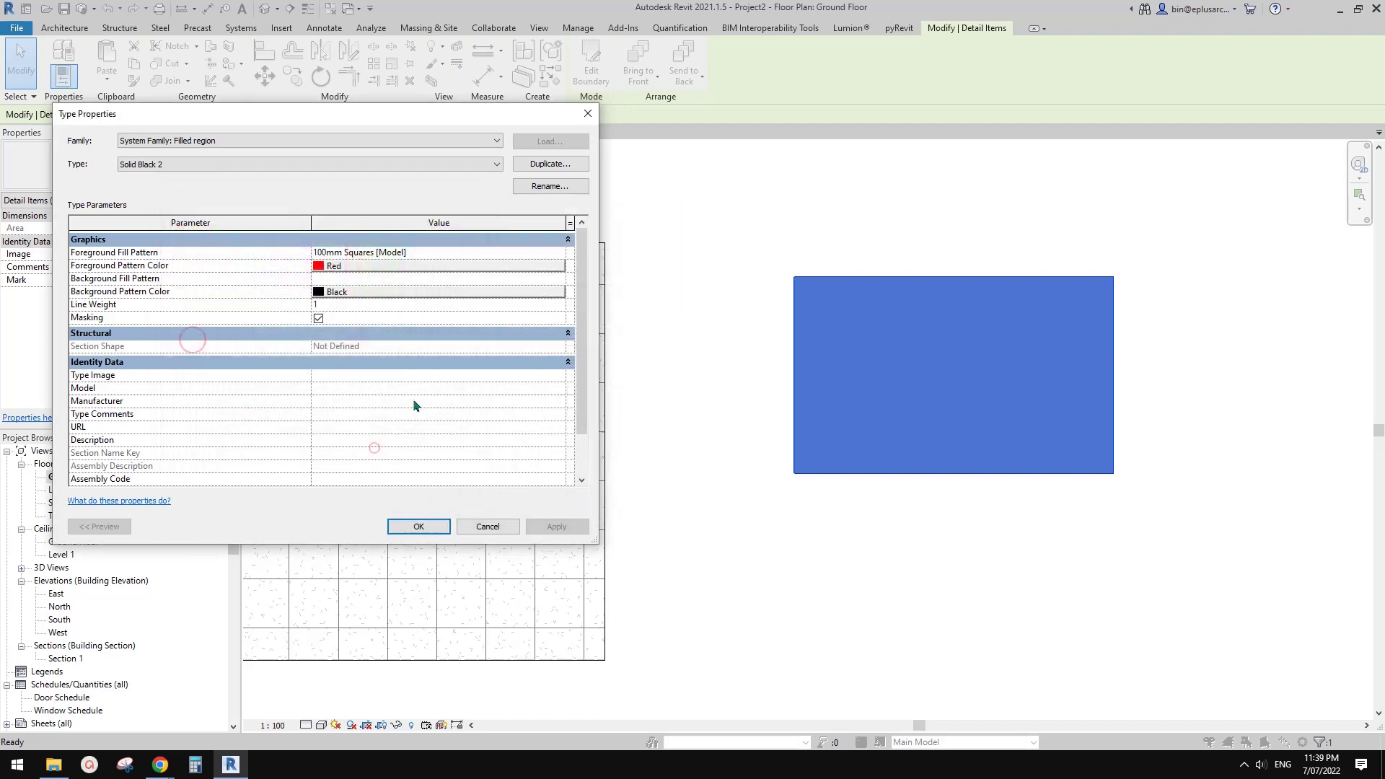
# - Set the filled region type's background to Solid fill in RGB 184-207-218, then apply the type changes and deselect the region
pyautogui.click(431, 280)
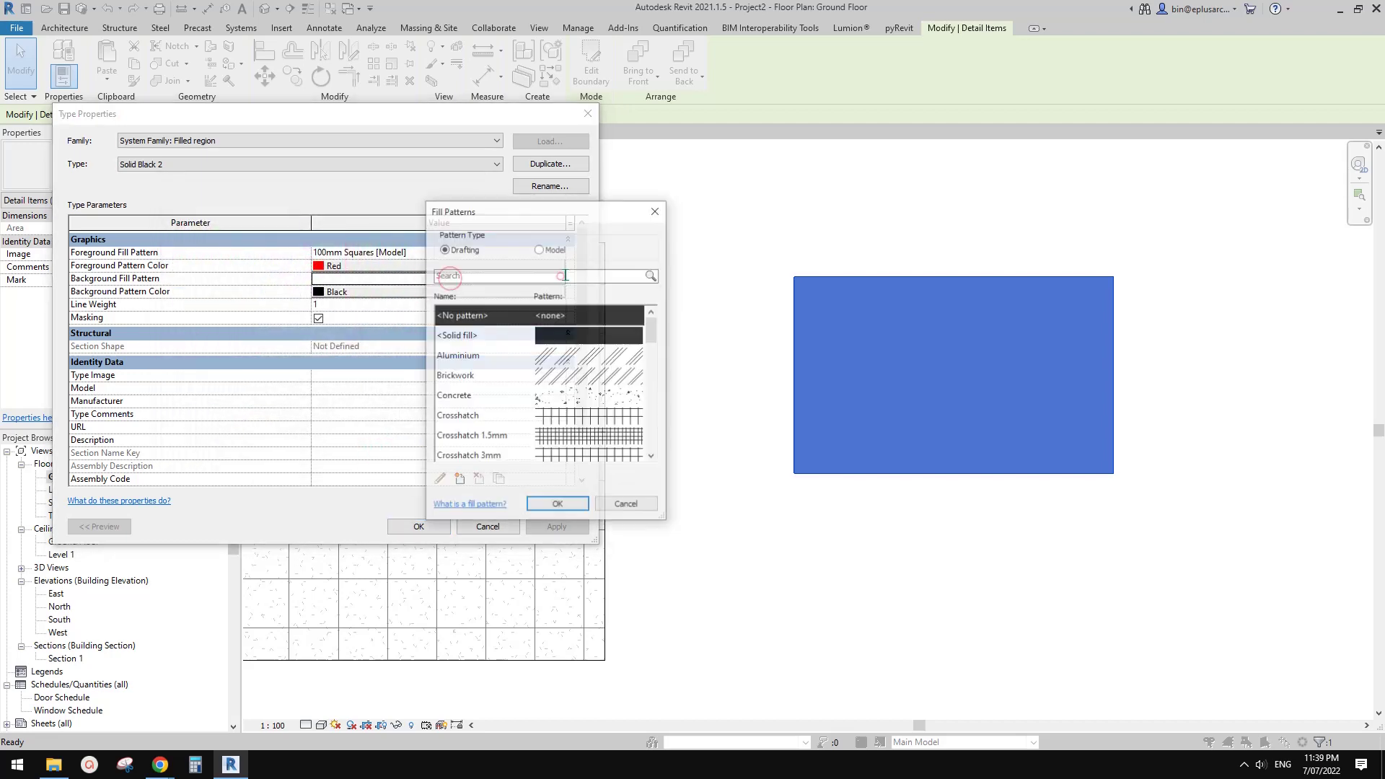
pyautogui.moveTo(644, 337)
pyautogui.mouseDown()
pyautogui.moveTo(656, 452)
pyautogui.moveTo(653, 330)
pyautogui.mouseUp()
pyautogui.click(584, 336)
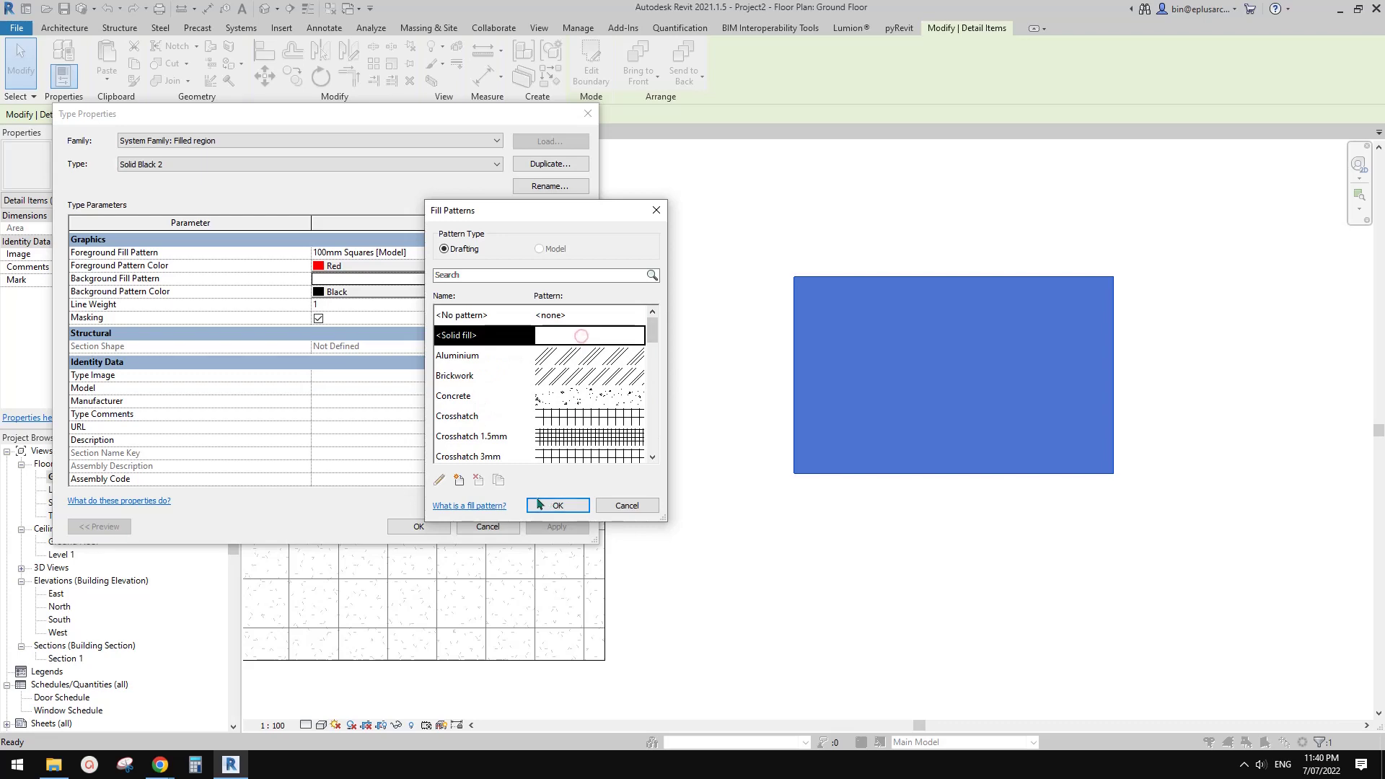
pyautogui.click(558, 505)
pyautogui.click(339, 291)
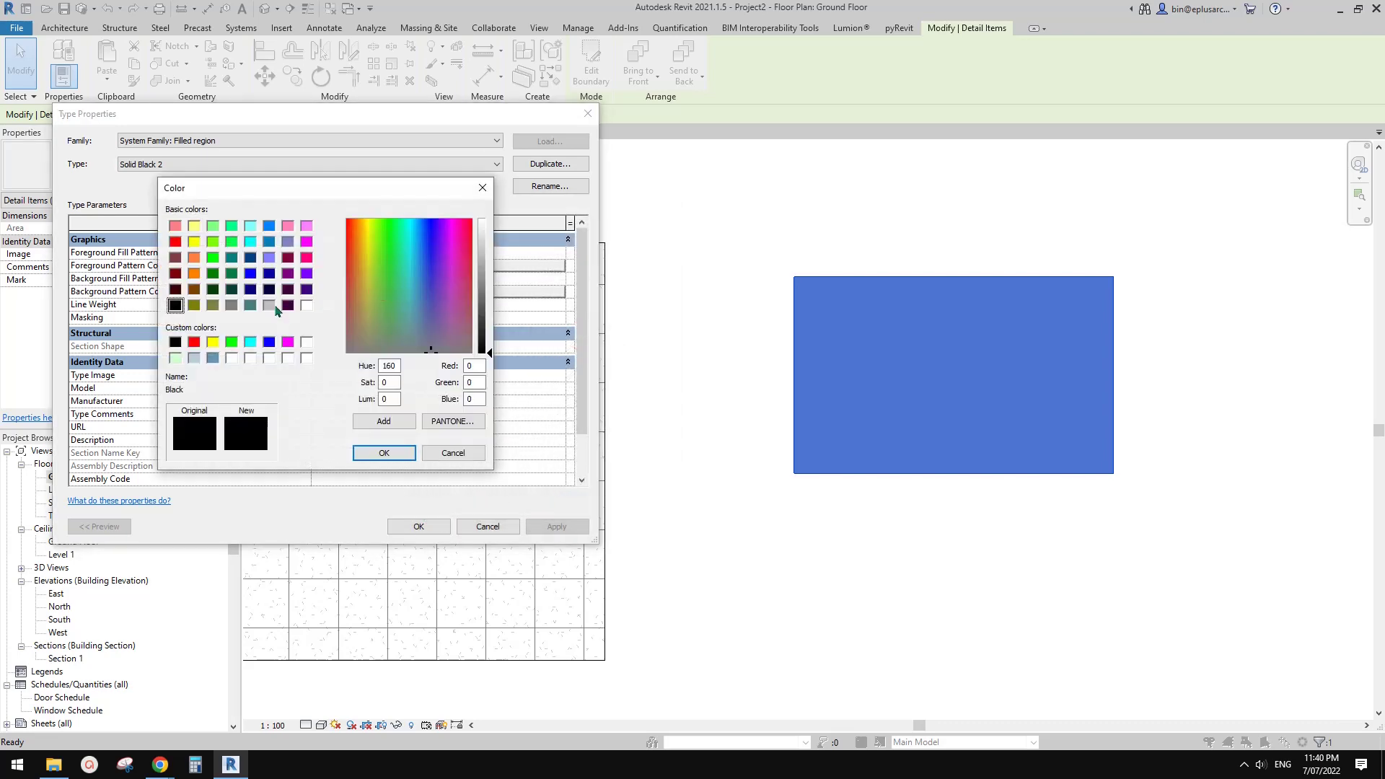
pyautogui.click(195, 358)
pyautogui.click(378, 451)
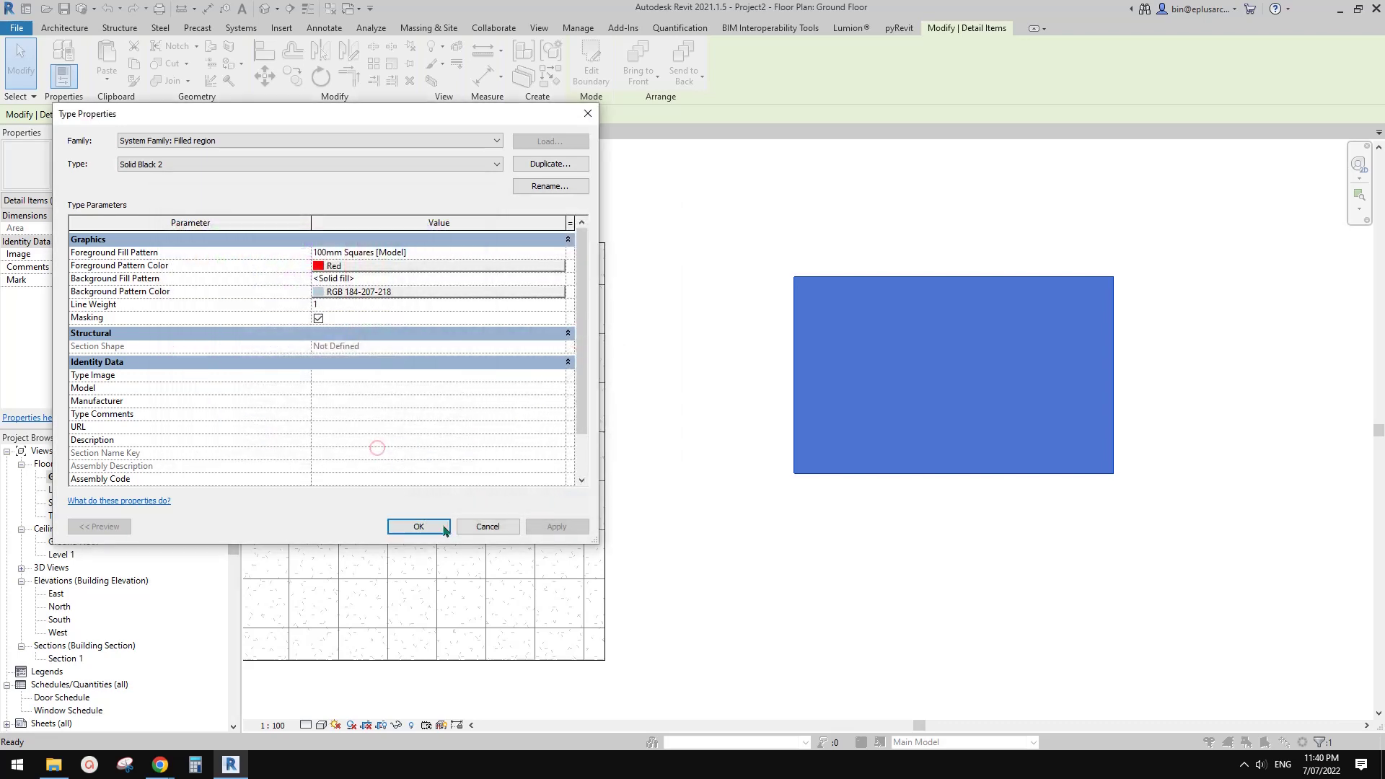
pyautogui.click(440, 526)
pyautogui.click(855, 561)
# - Compare the filled region's foreground and background patterns with those of the tile floor in the plan
pyautogui.scroll(2, 972, 557)
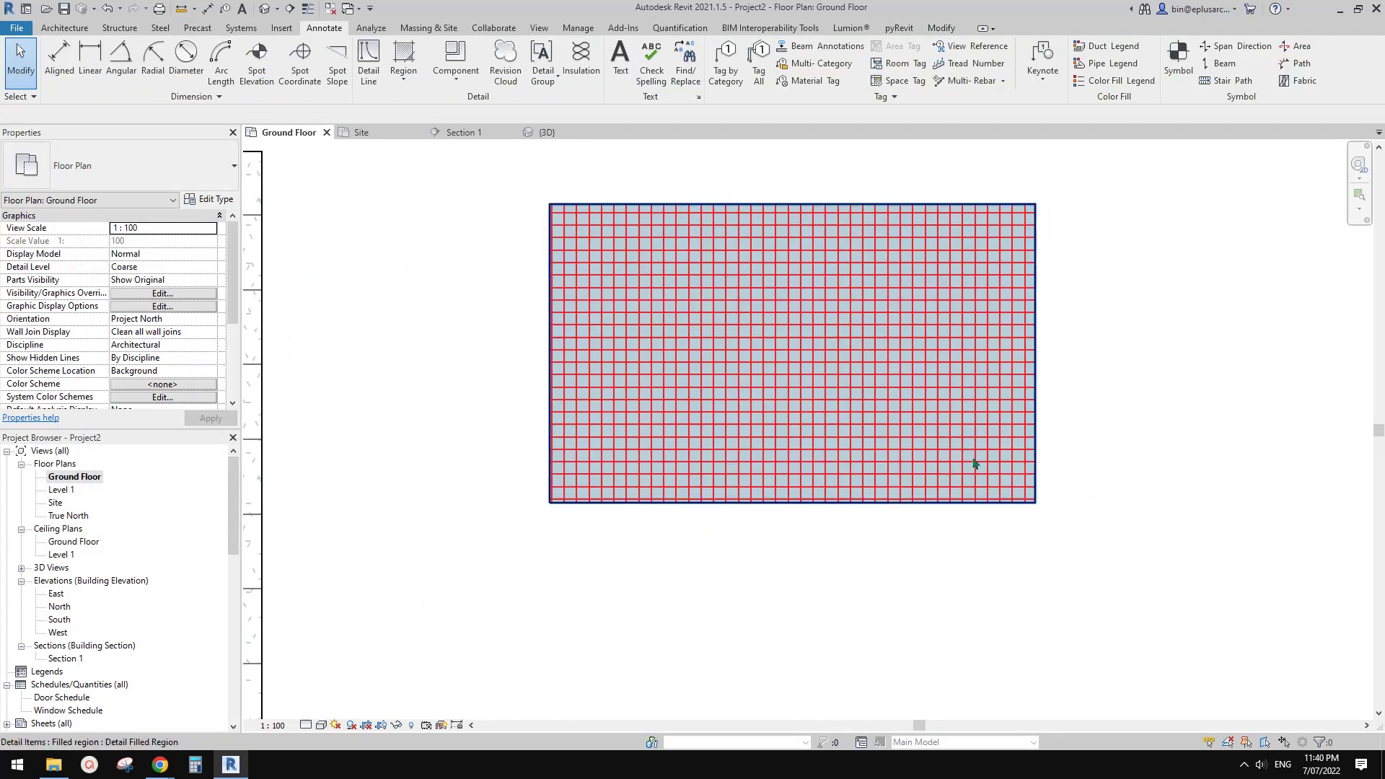
pyautogui.scroll(-3, 975, 464)
pyautogui.moveTo(653, 537); pyautogui.dragTo(686, 522, button='middle')
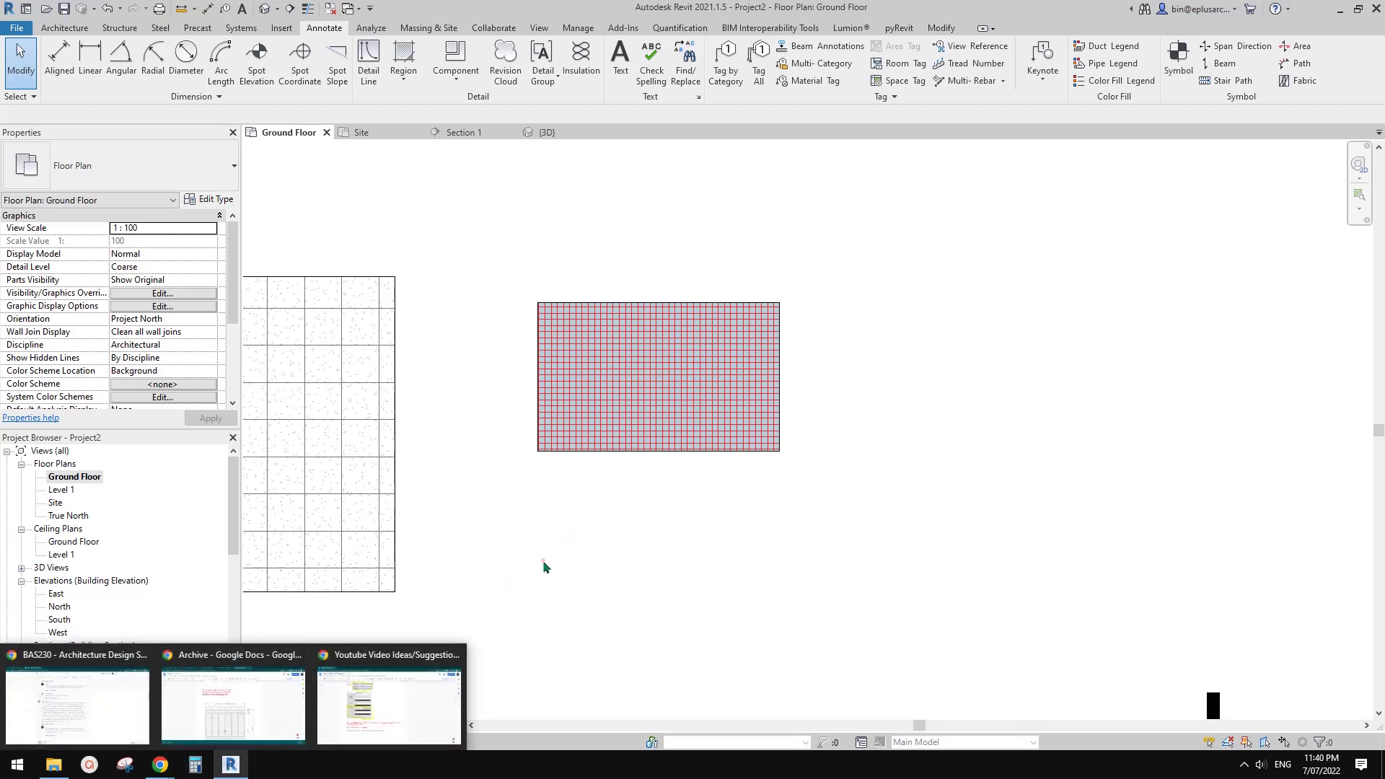
pyautogui.scroll(-1, 547, 562)
pyautogui.moveTo(515, 561); pyautogui.dragTo(642, 510, button='middle')
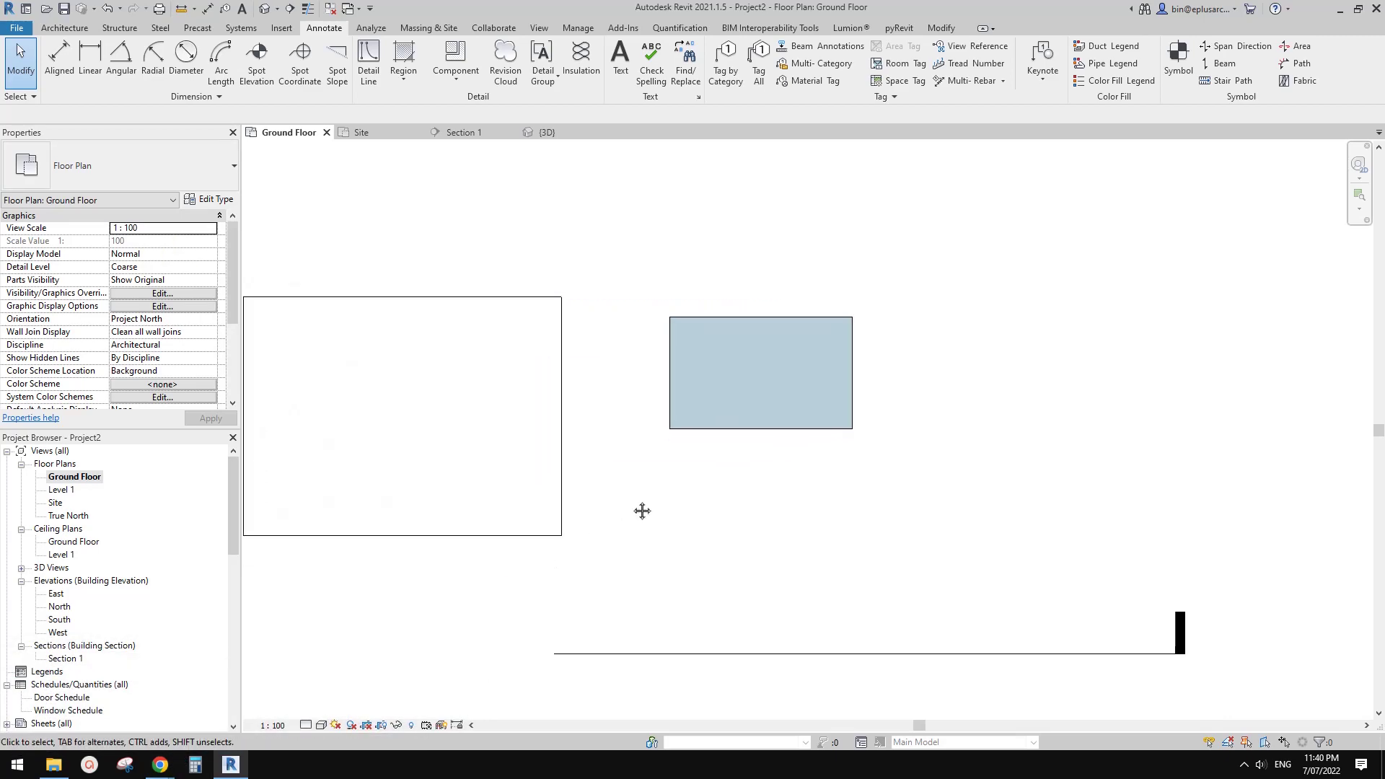
pyautogui.moveTo(401, 390); pyautogui.dragTo(731, 431, button='middle')
pyautogui.scroll(2, 683, 384)
pyautogui.scroll(1, 797, 410)
pyautogui.moveTo(863, 405); pyautogui.dragTo(809, 416, button='middle')
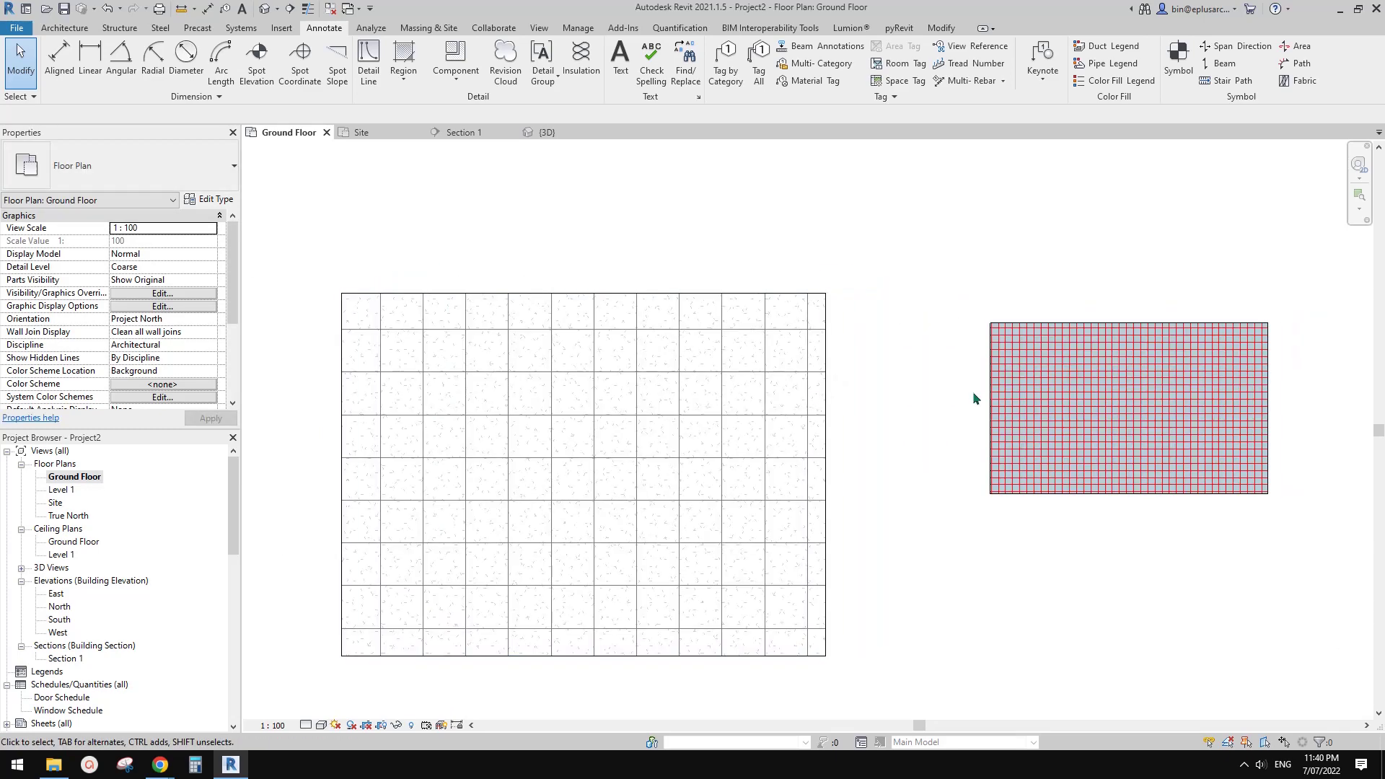
pyautogui.moveTo(1054, 381); pyautogui.dragTo(968, 374, button='middle')
pyautogui.scroll(2, 965, 368)
pyautogui.scroll(-3, 974, 367)
pyautogui.scroll(-1, 912, 399)
pyautogui.moveTo(852, 399)
pyautogui.mouseDown(button='middle')
pyautogui.moveTo(946, 394)
pyautogui.moveTo(811, 402)
pyautogui.moveTo(759, 437)
pyautogui.moveTo(677, 444)
pyautogui.moveTo(713, 434)
pyautogui.mouseUp(button='middle')
pyautogui.moveTo(664, 473); pyautogui.dragTo(699, 452, button='middle')
pyautogui.moveTo(650, 399); pyautogui.dragTo(634, 433, button='middle')
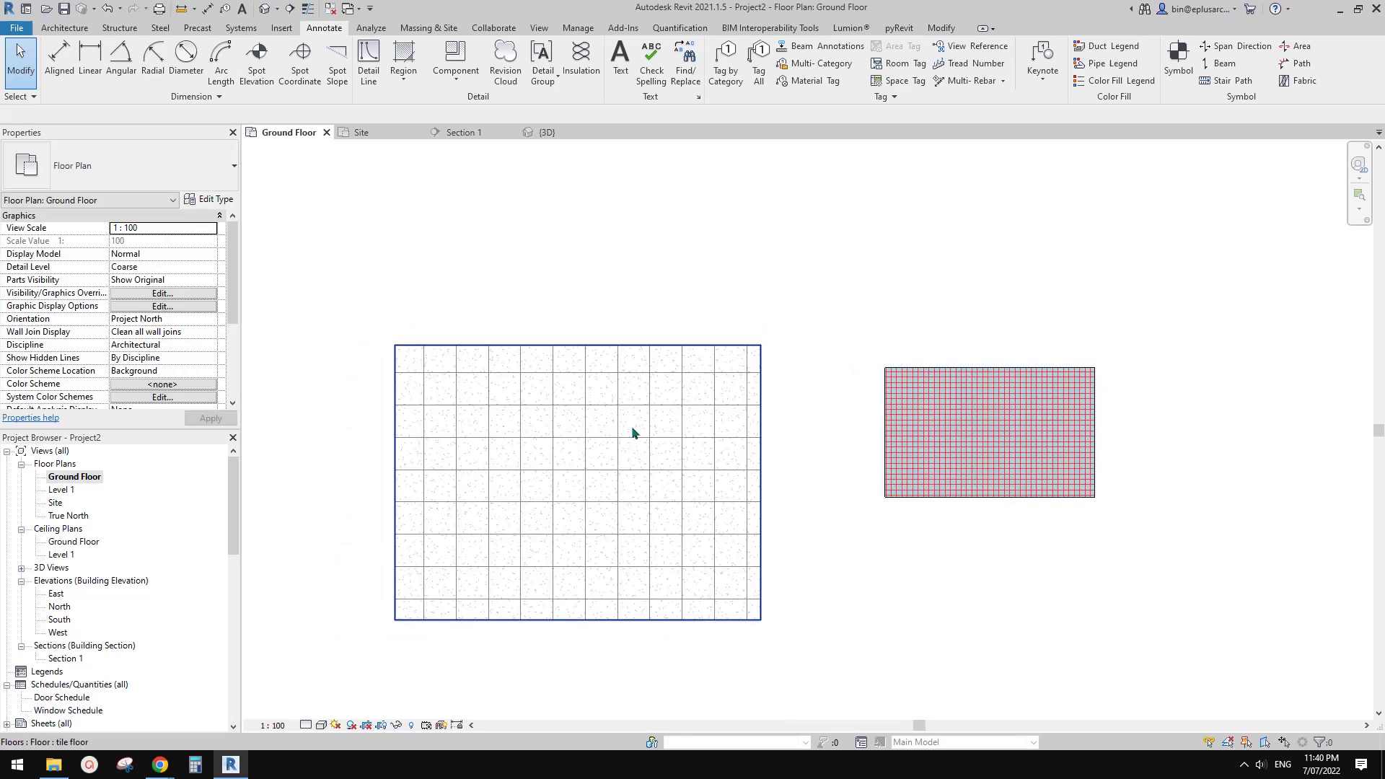
# - Start a new filled region and sketch a rectangular boundary with some clearance beside the red-hatched region
pyautogui.moveTo(991, 330)
pyautogui.mouseDown(button='middle')
pyautogui.moveTo(667, 299)
pyautogui.moveTo(613, 319)
pyautogui.moveTo(584, 304)
pyautogui.mouseUp(button='middle')
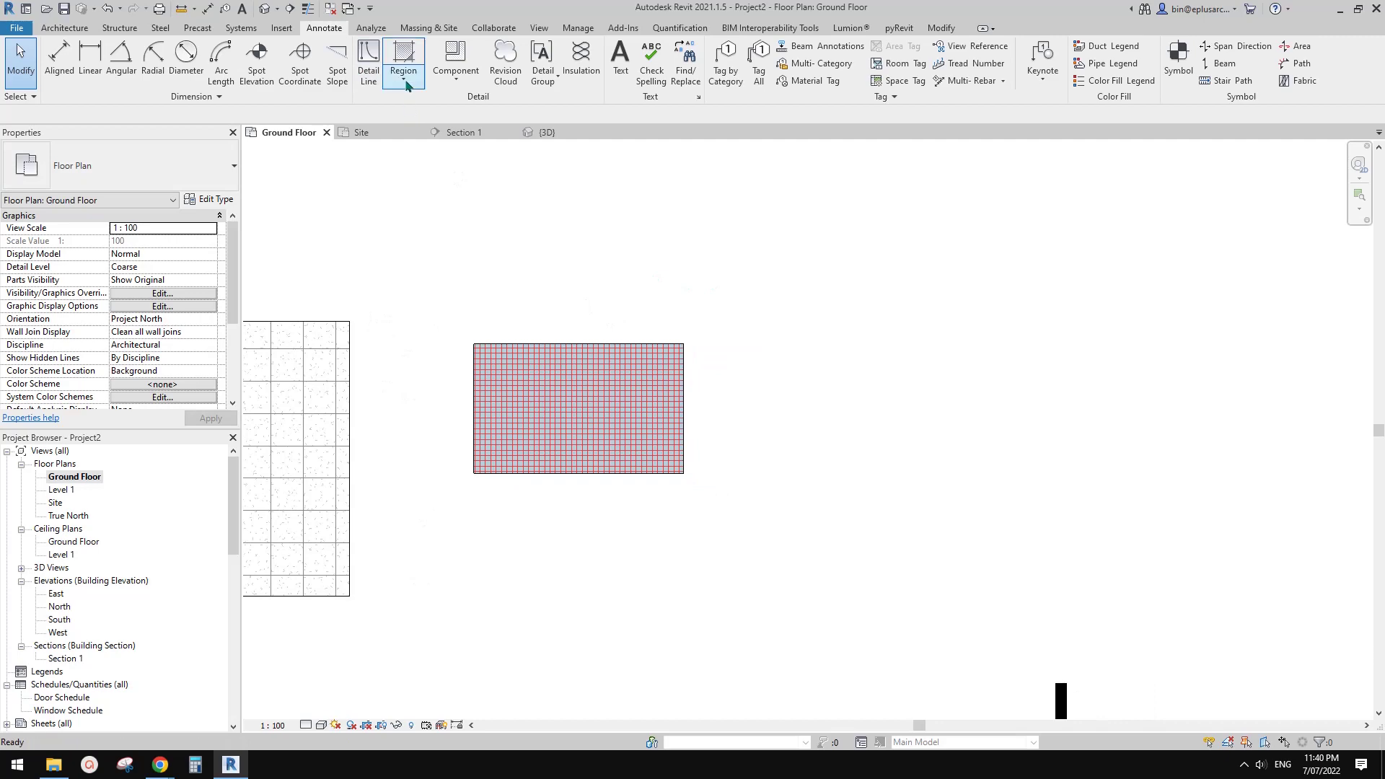
pyautogui.click(408, 82)
pyautogui.click(435, 105)
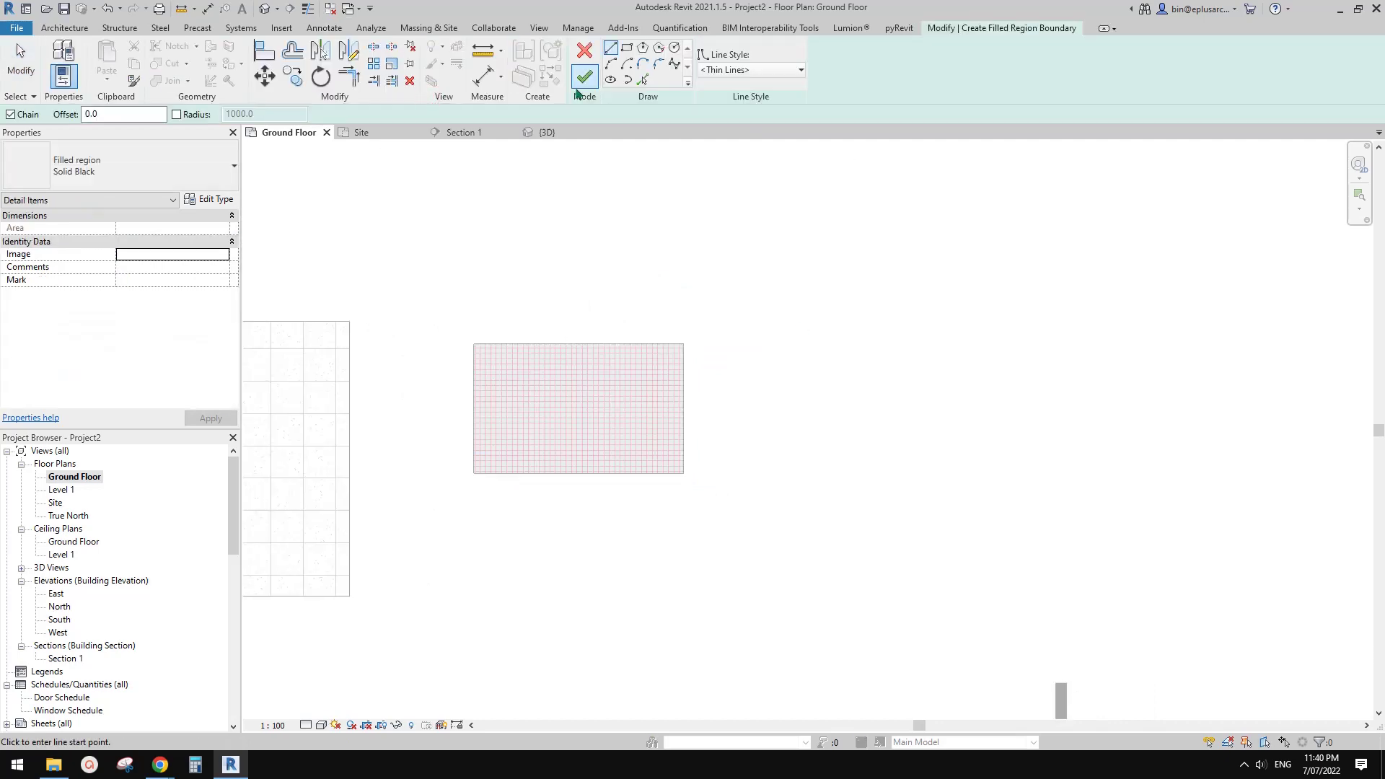
pyautogui.click(627, 48)
pyautogui.click(880, 316)
pyautogui.click(1058, 414)
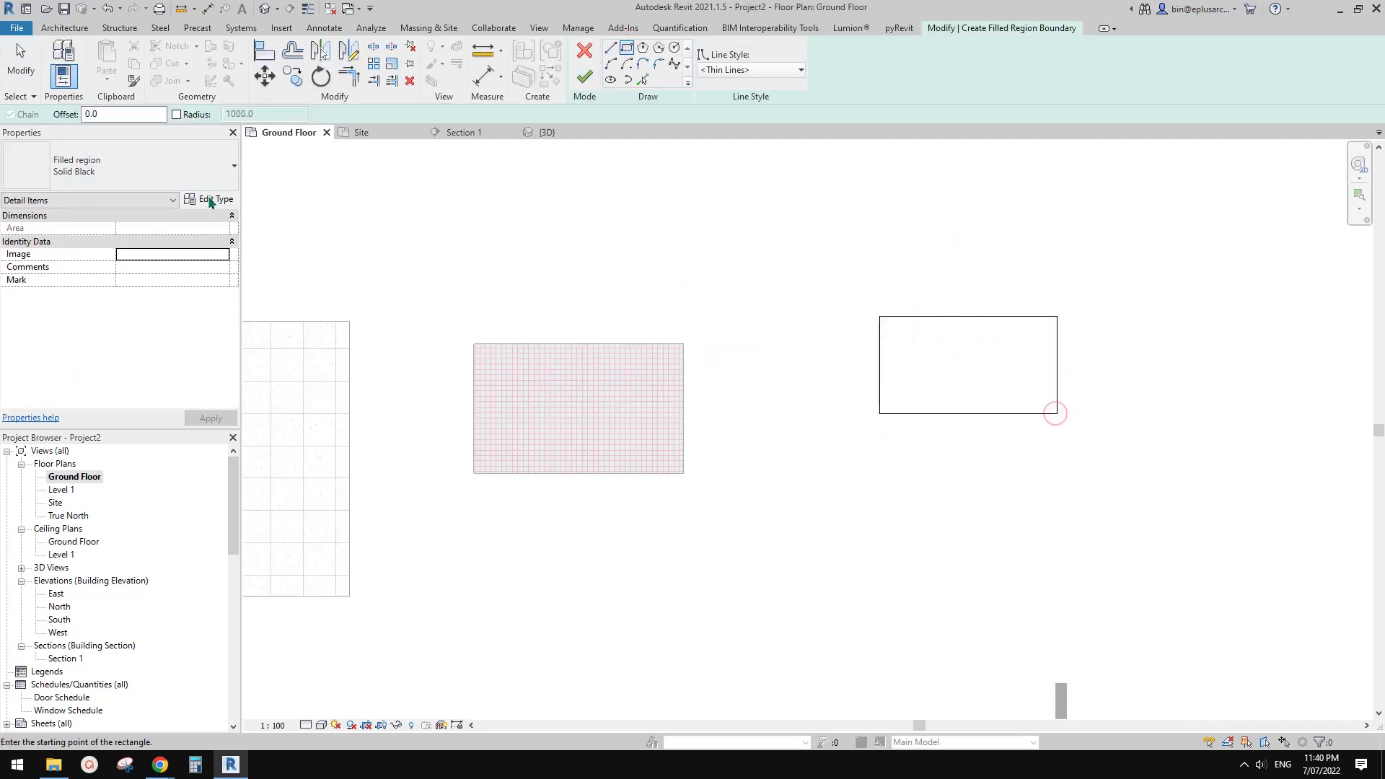
# - Duplicate the Solid Black filled region type under the name "draft 1"
pyautogui.click(210, 199)
pyautogui.click(567, 162)
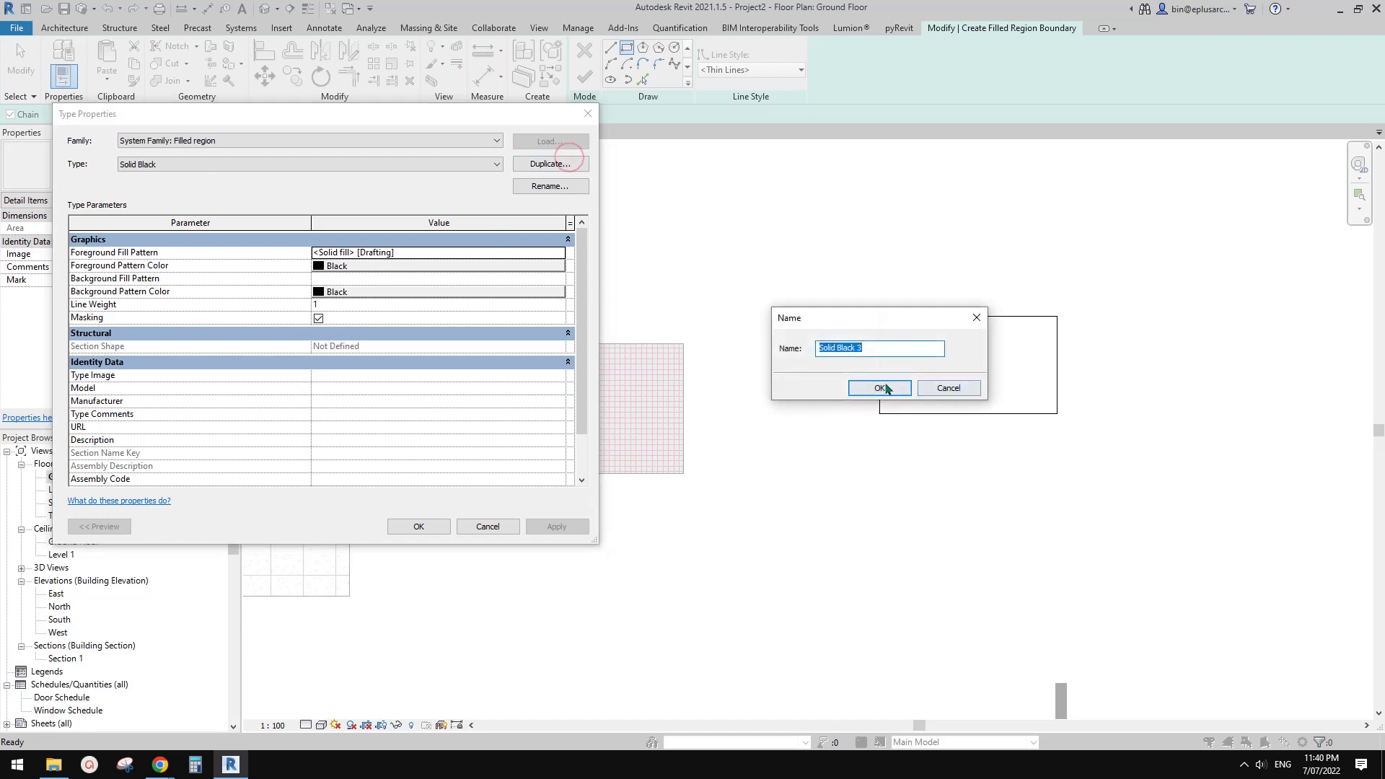
pyautogui.write('draft 1')
pyautogui.click(899, 382)
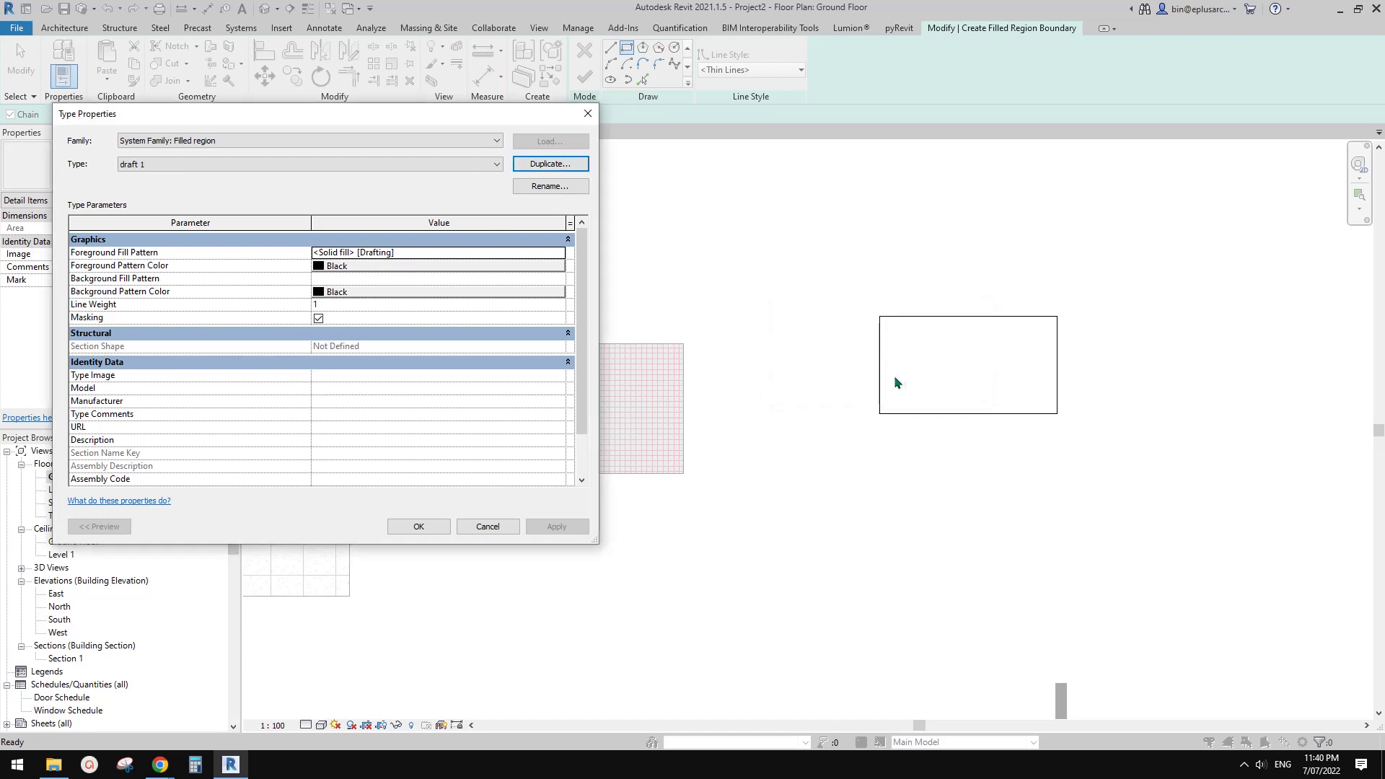
# - Set the draft 1 type's foreground fill to the Crosshatch 3mm drafting pattern, finish the filled region and deselect it
pyautogui.click(524, 257)
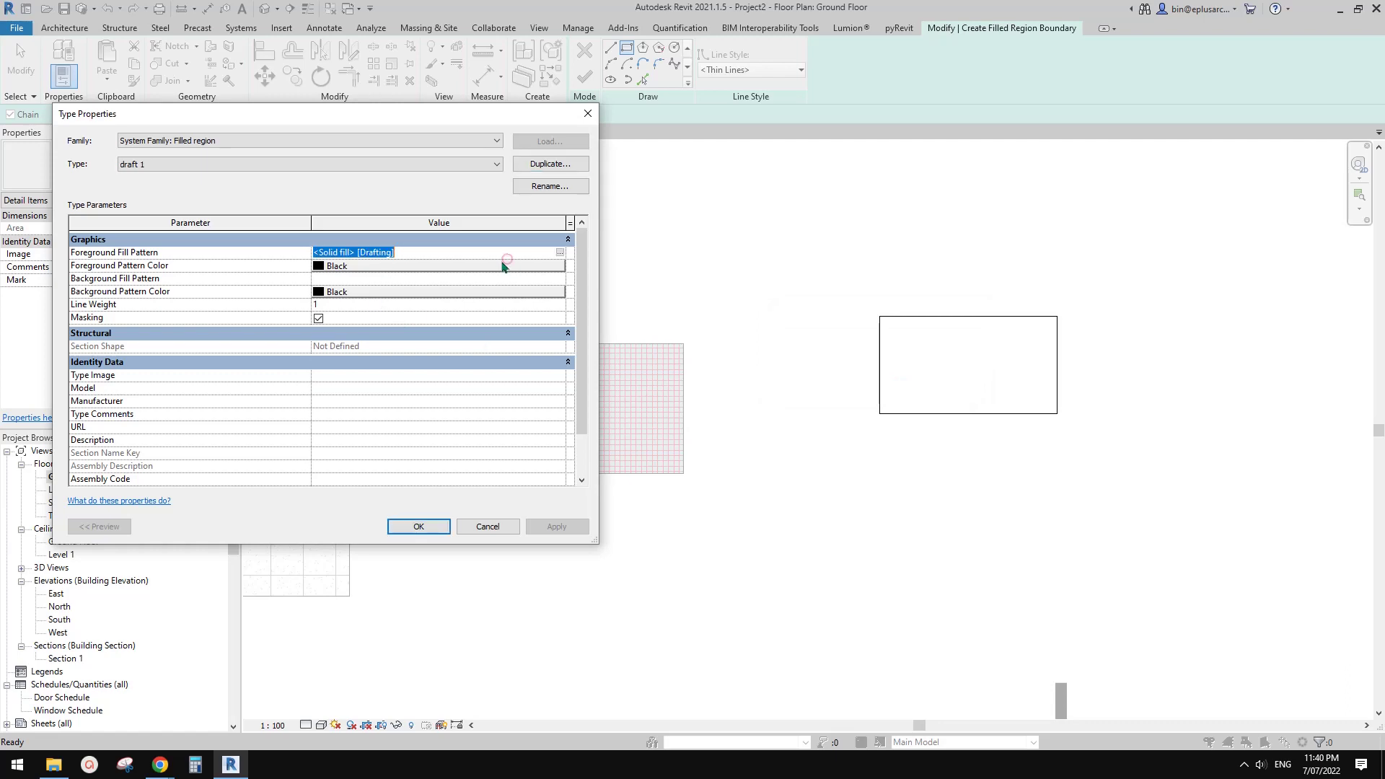
pyautogui.click(504, 264)
pyautogui.press('Escape')
pyautogui.click(566, 253)
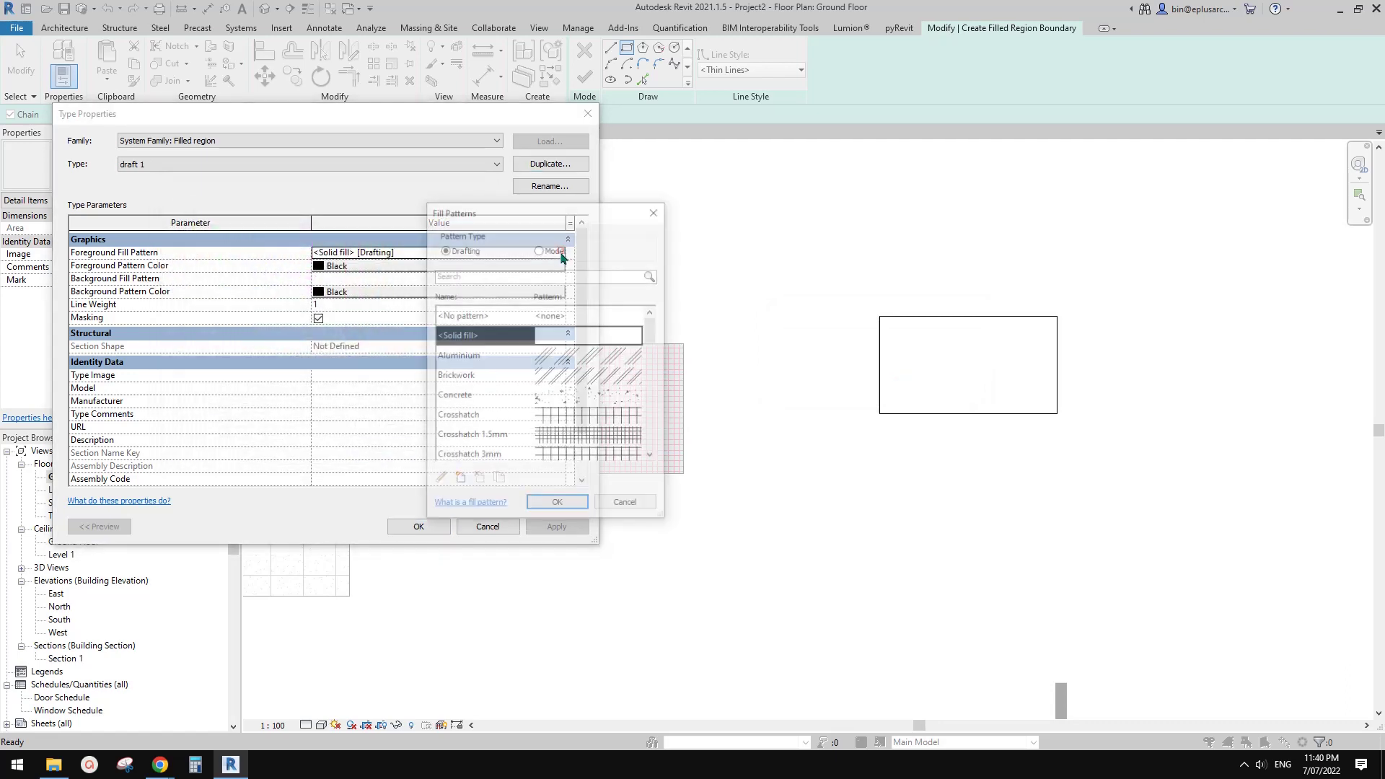
pyautogui.moveTo(654, 332); pyautogui.dragTo(657, 357)
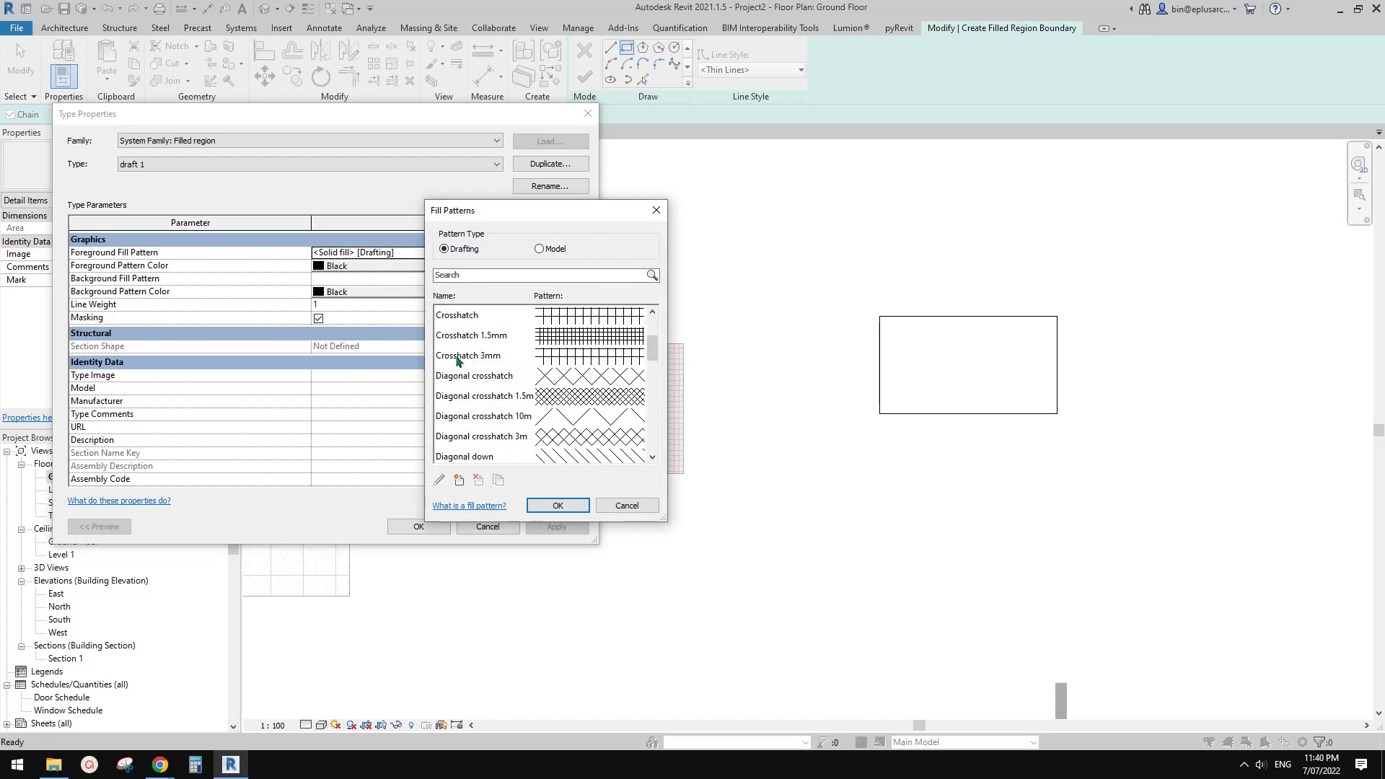
pyautogui.click(495, 357)
pyautogui.click(560, 505)
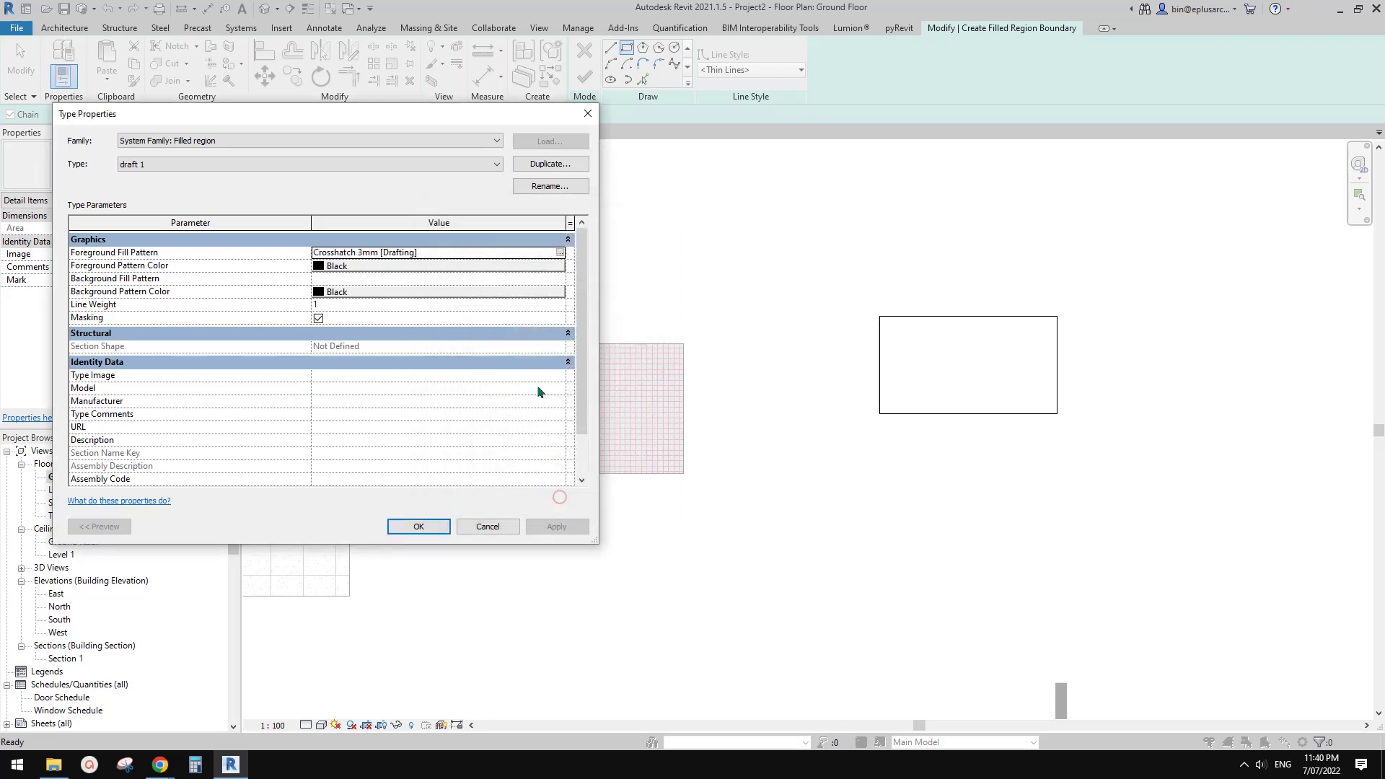
pyautogui.click(422, 526)
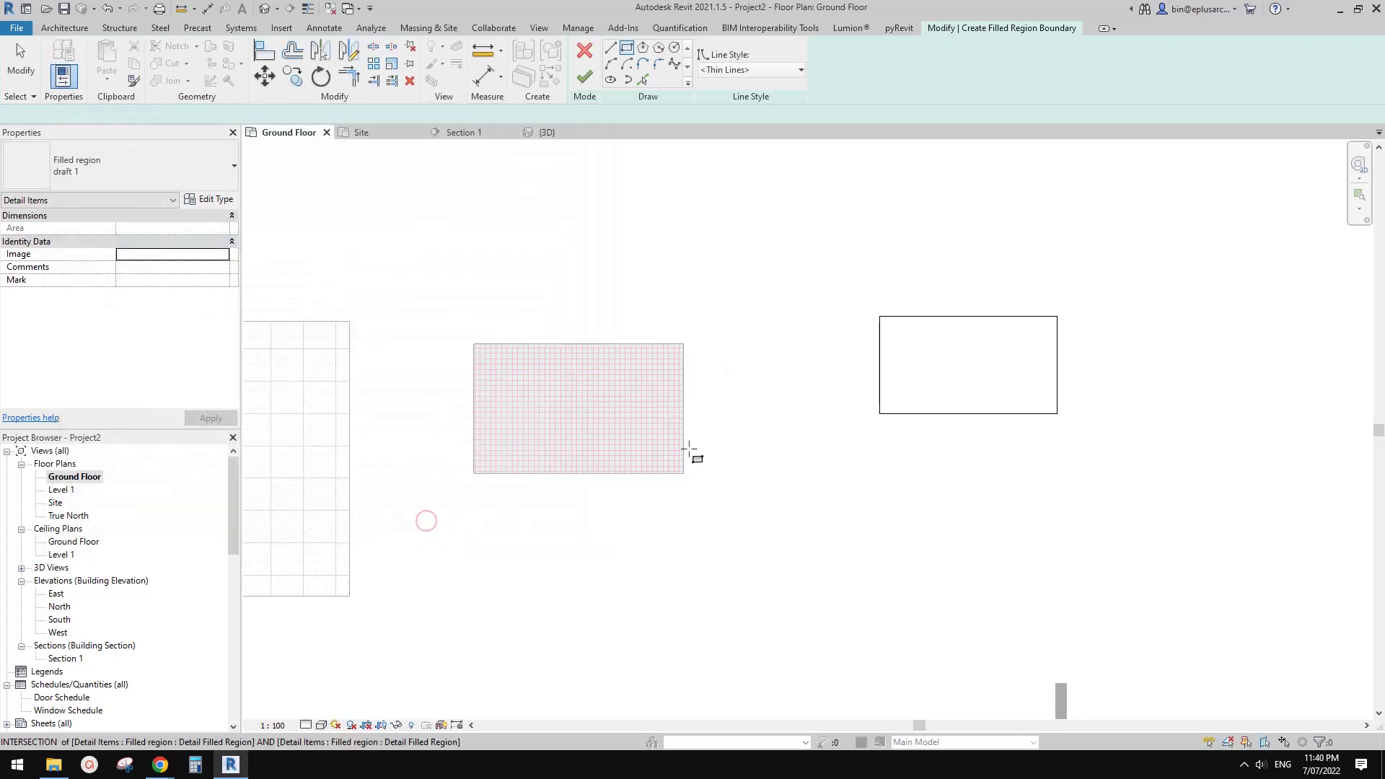
pyautogui.click(590, 88)
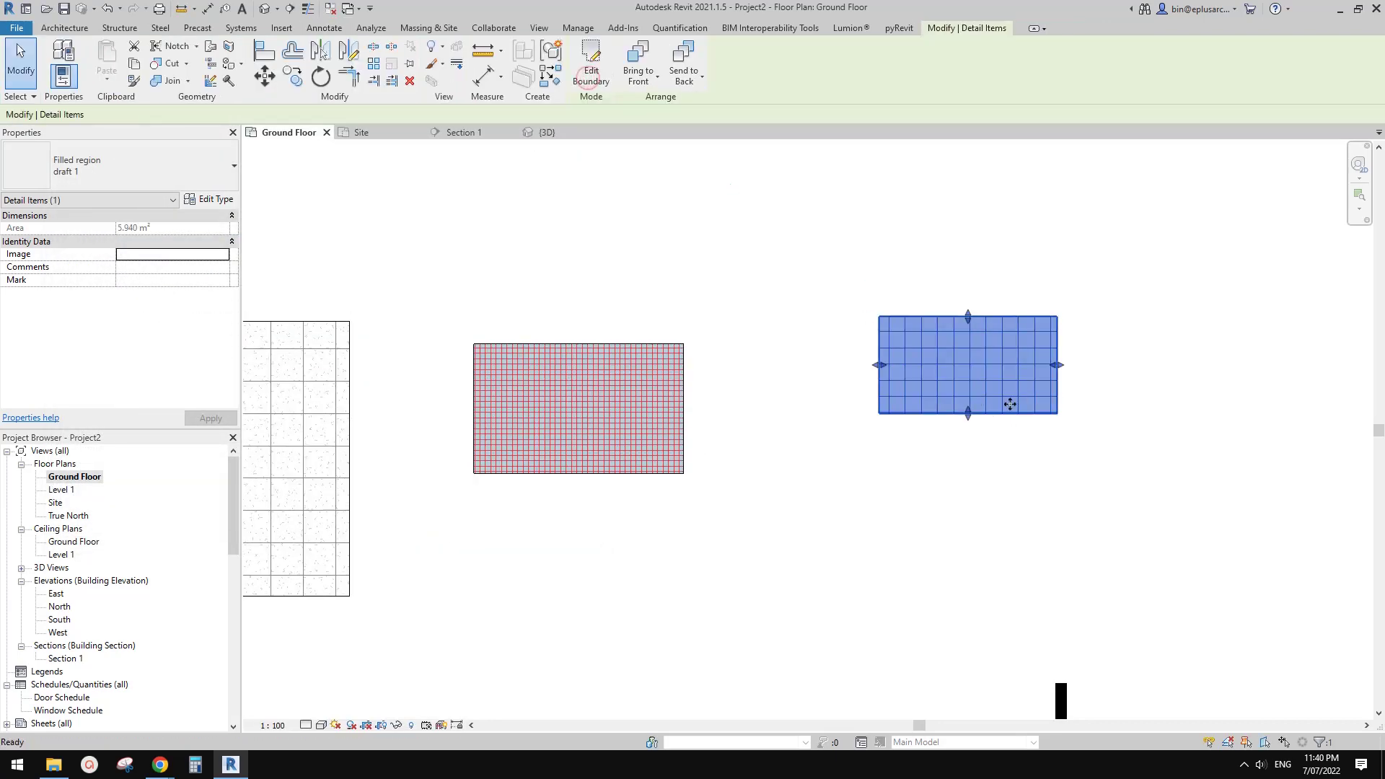
pyautogui.press('Escape')
# - Examine the grid in the draft 1 region up close and check its foreground pattern in the type properties
pyautogui.scroll(4, 876, 421)
pyautogui.scroll(2, 831, 414)
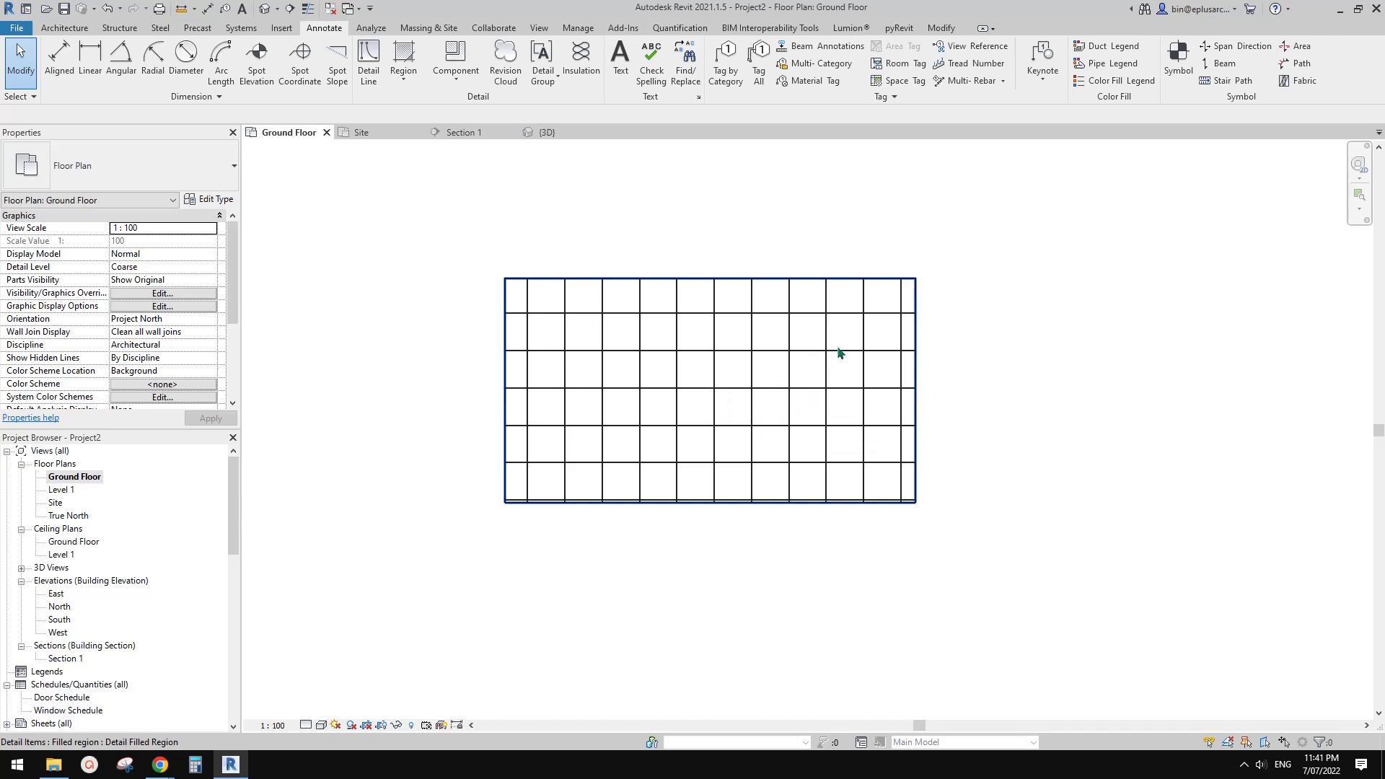
pyautogui.moveTo(845, 395); pyautogui.dragTo(807, 402, button='middle')
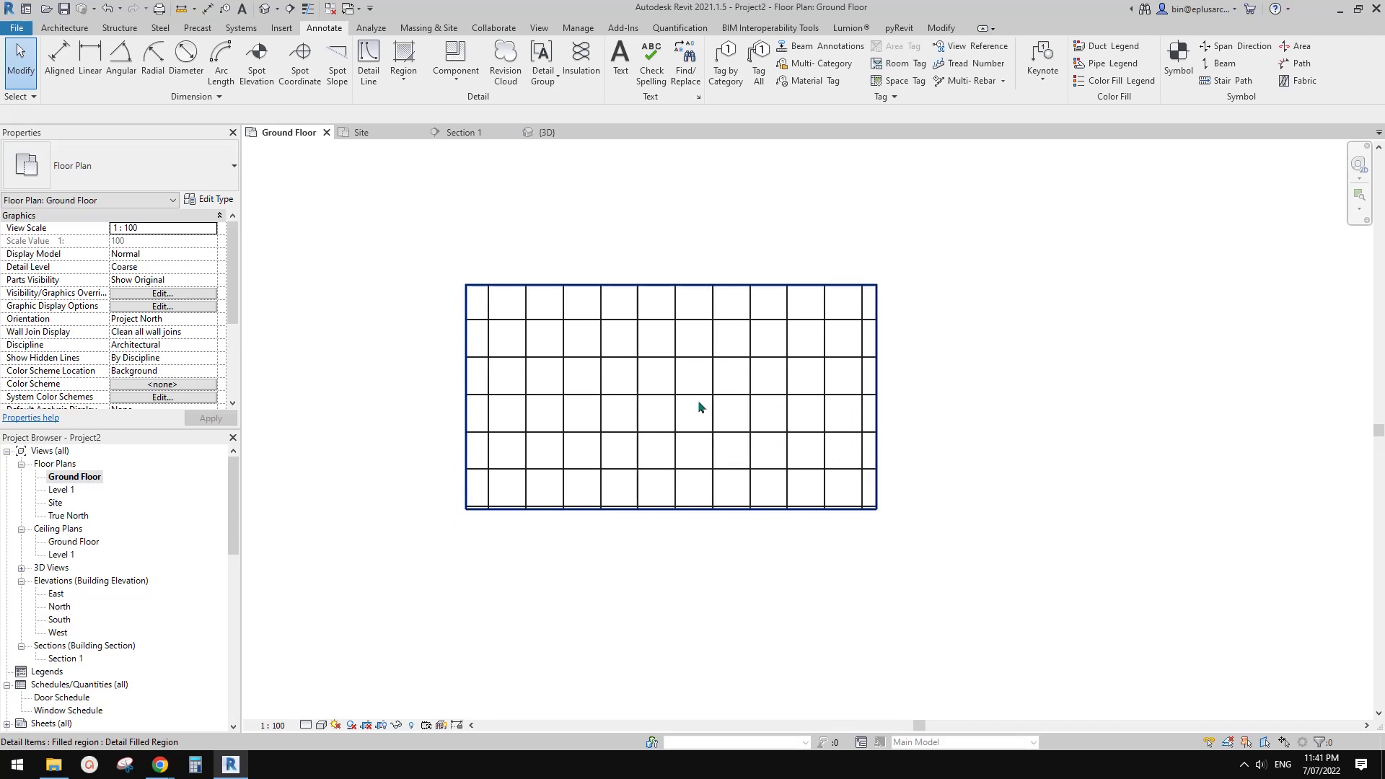
pyautogui.scroll(1, 730, 426)
pyautogui.moveTo(731, 425)
pyautogui.mouseDown(button='middle')
pyautogui.moveTo(767, 424)
pyautogui.moveTo(739, 437)
pyautogui.mouseUp(button='middle')
pyautogui.scroll(-1, 732, 442)
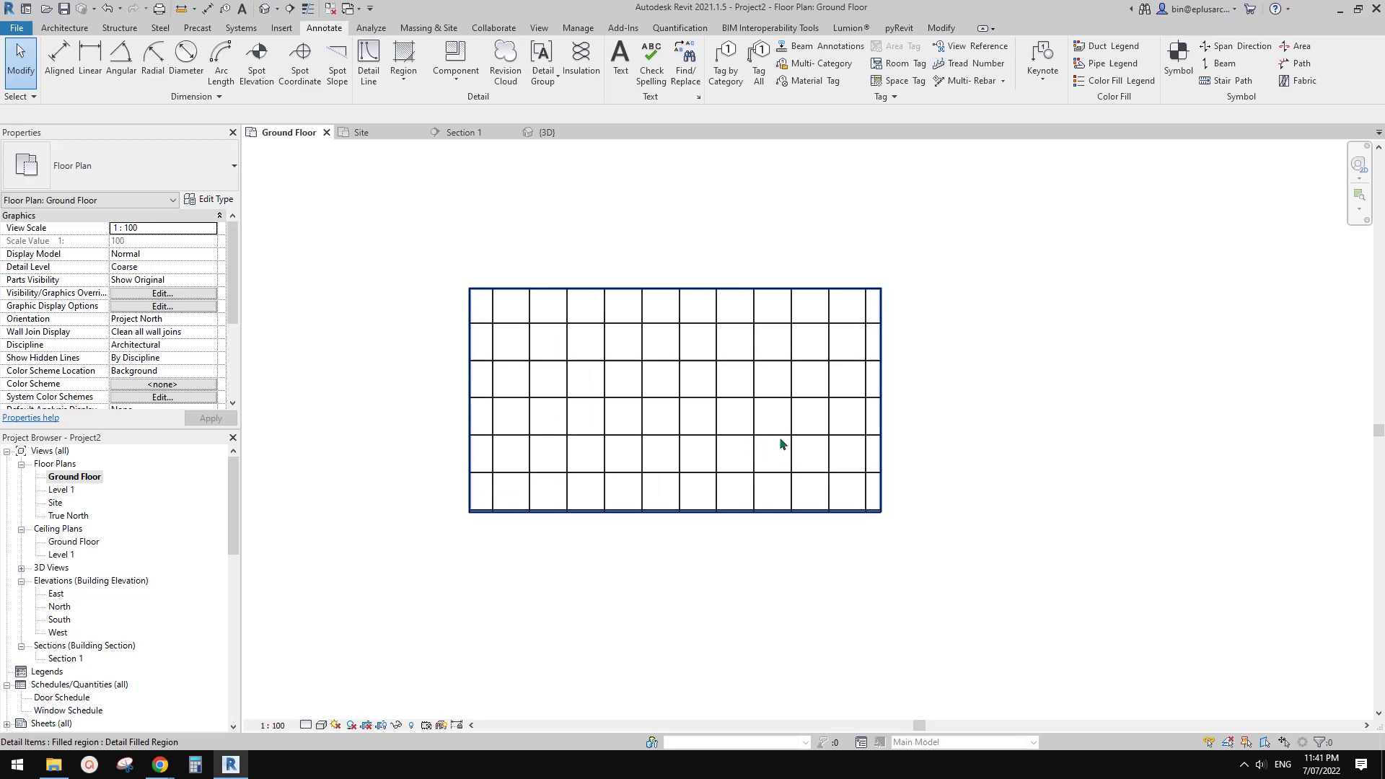
pyautogui.click(768, 441)
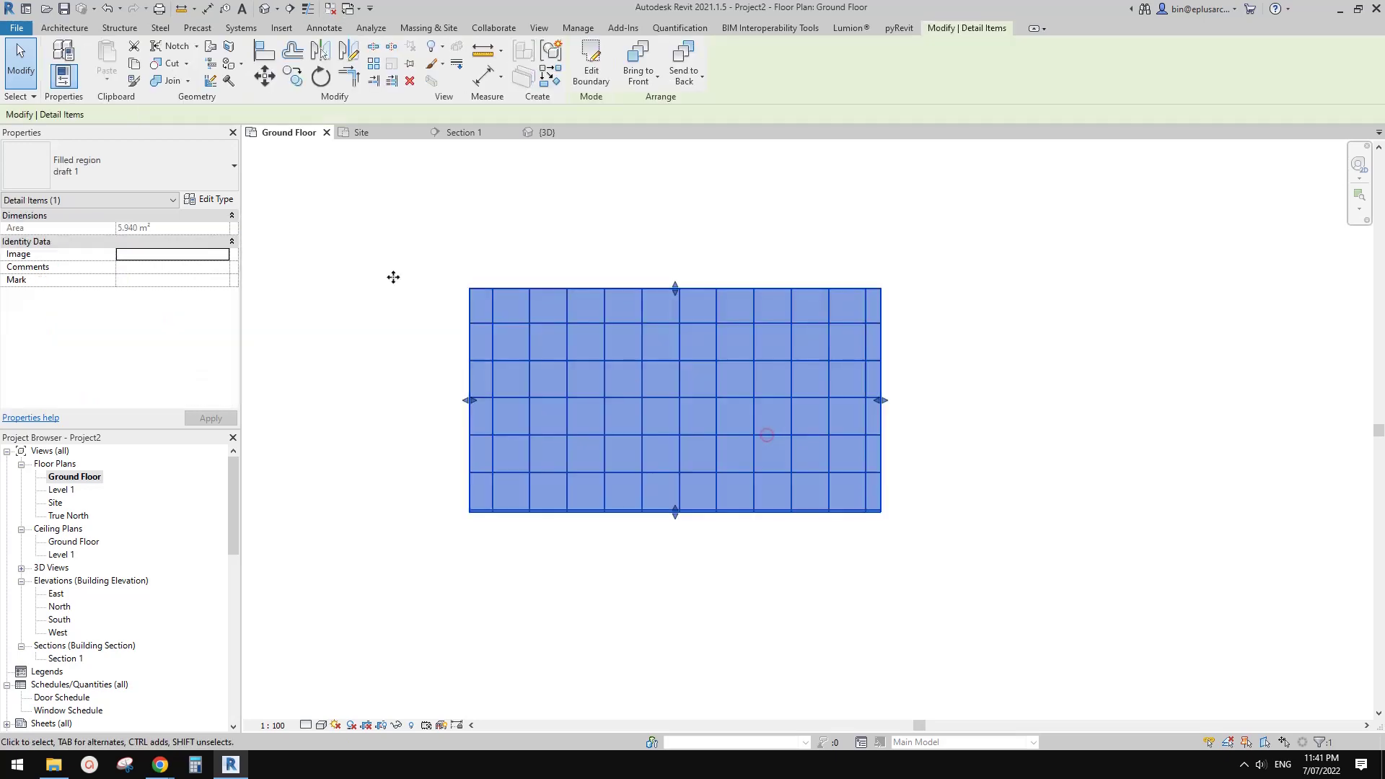
pyautogui.click(195, 199)
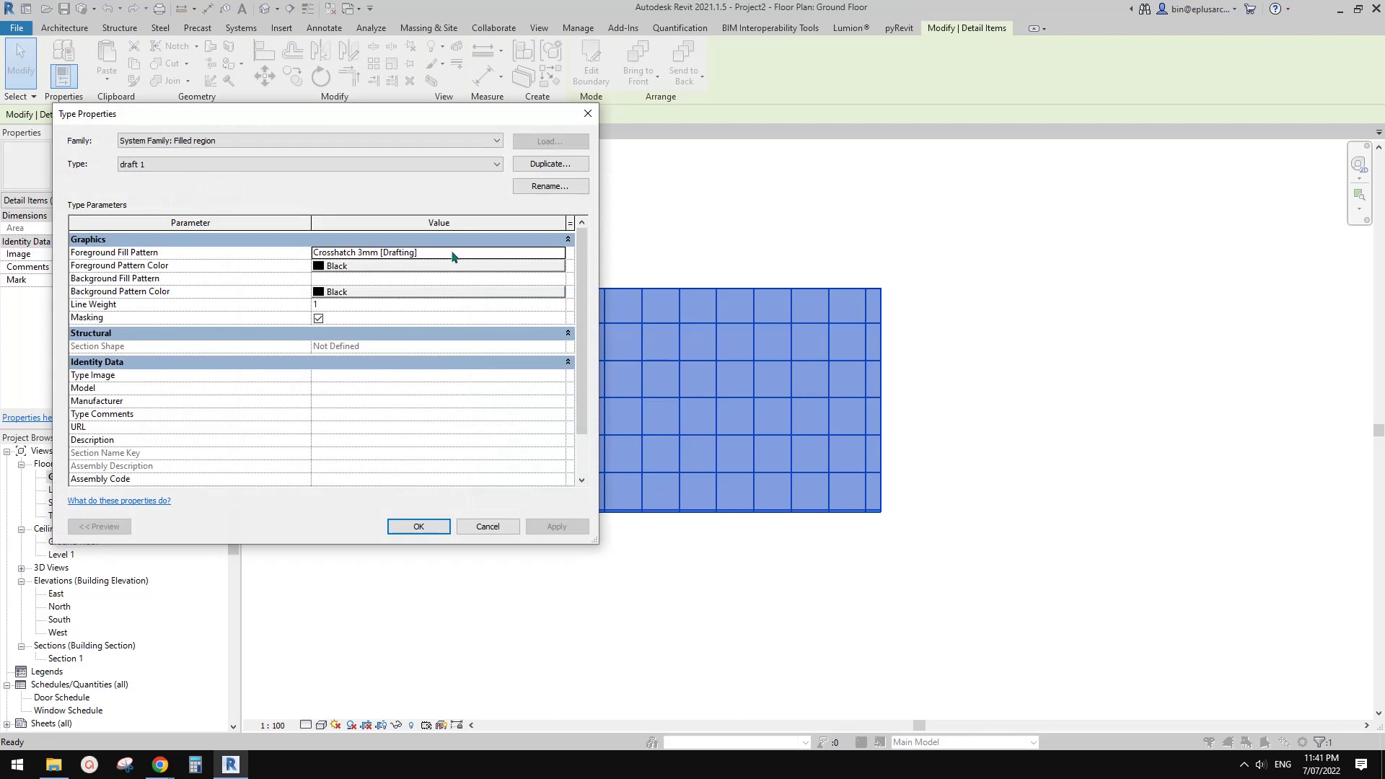
pyautogui.click(588, 113)
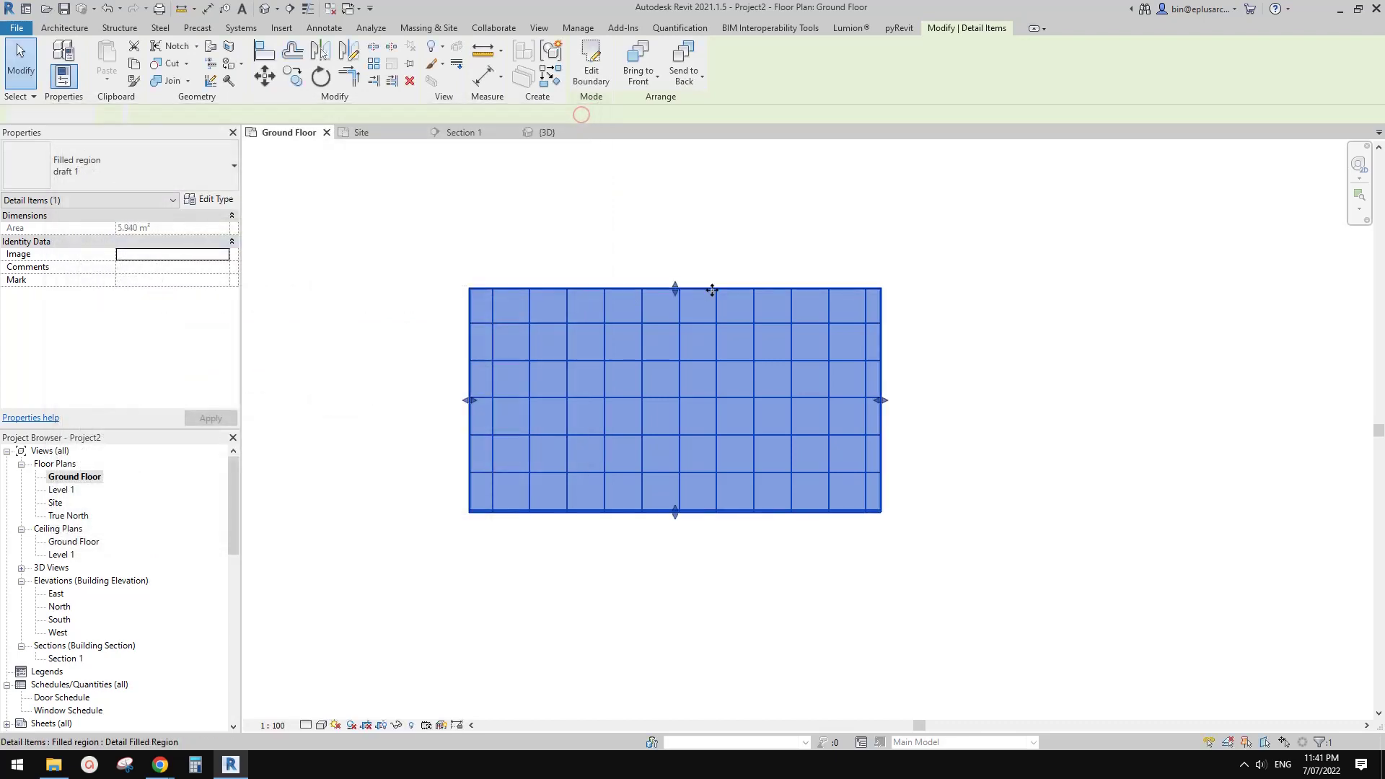
pyautogui.press('Escape')
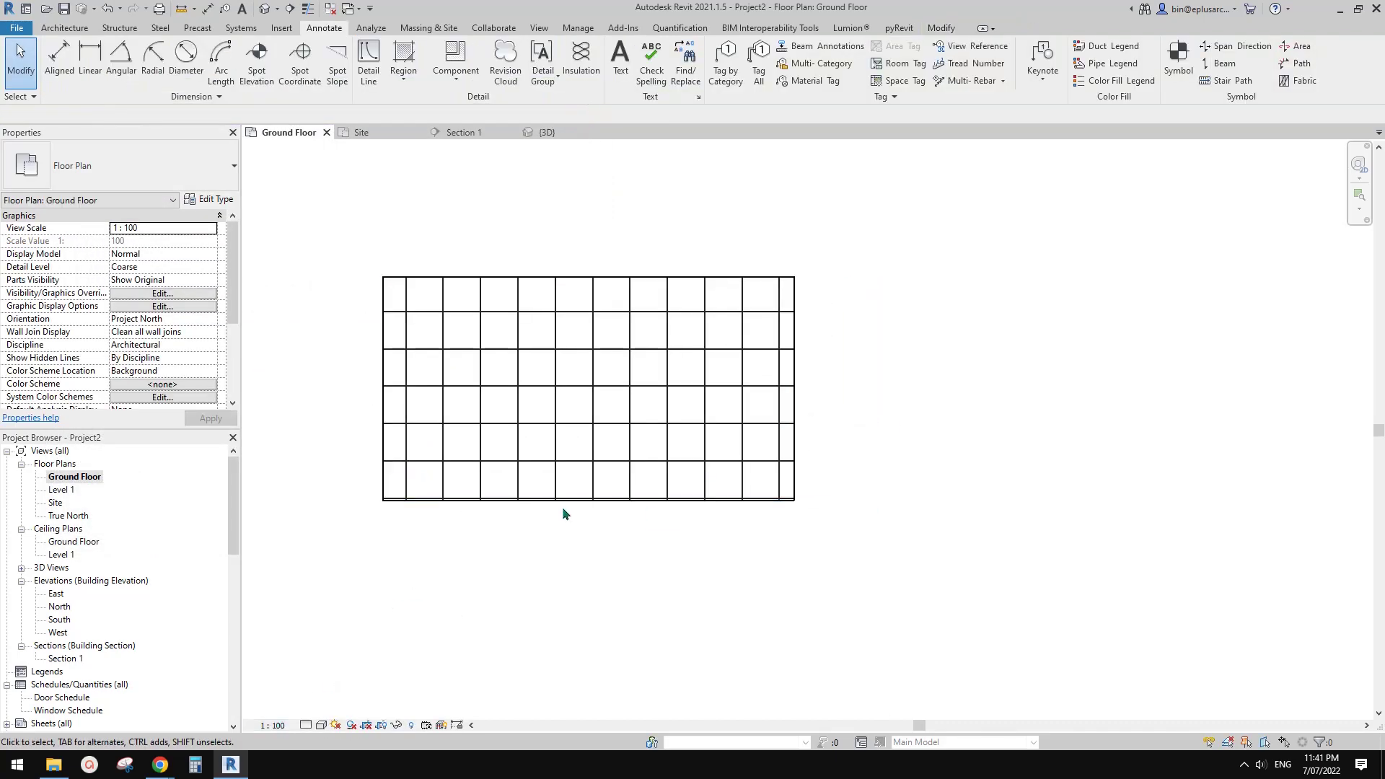
# - Temporarily switch the plan's view scale to 1:200 to compare the drafting pattern's spacing, and return to 1:100
pyautogui.click(269, 727)
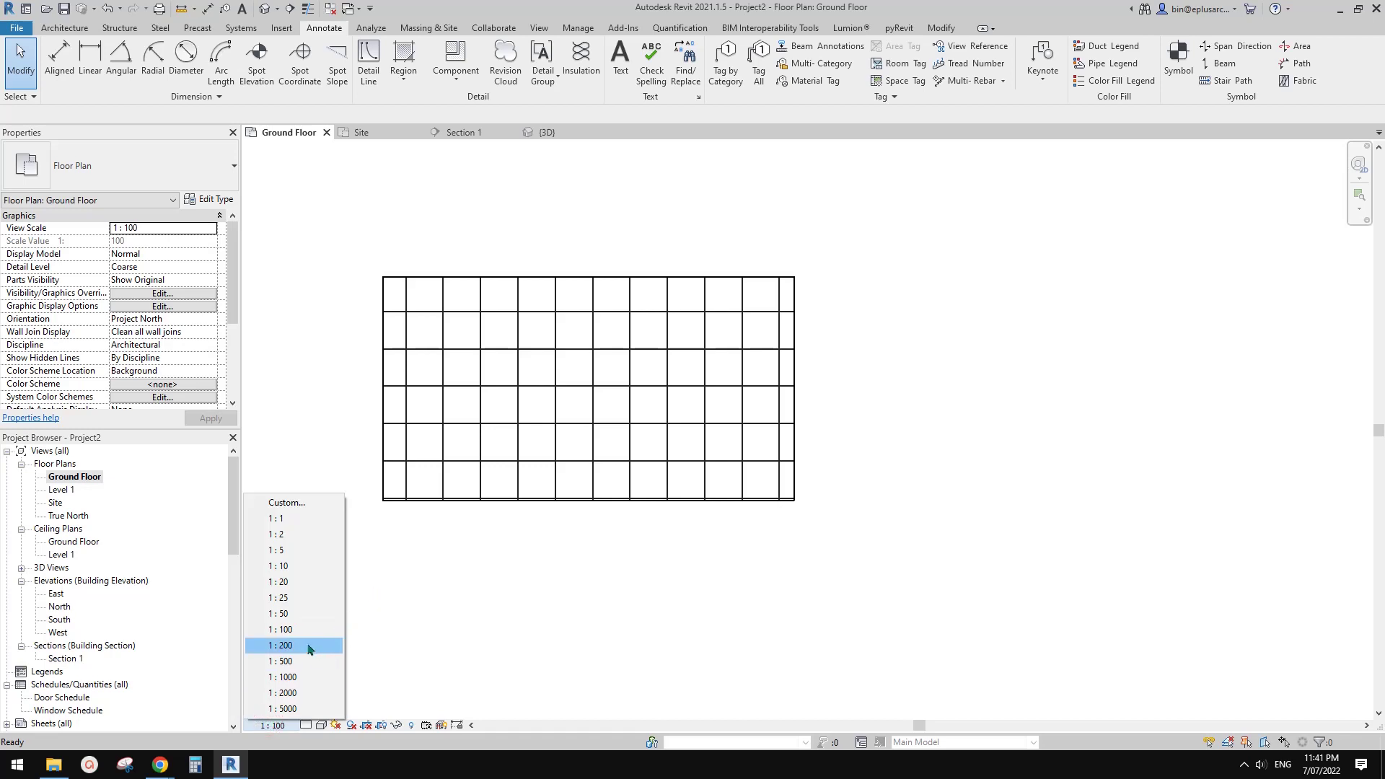
pyautogui.click(307, 648)
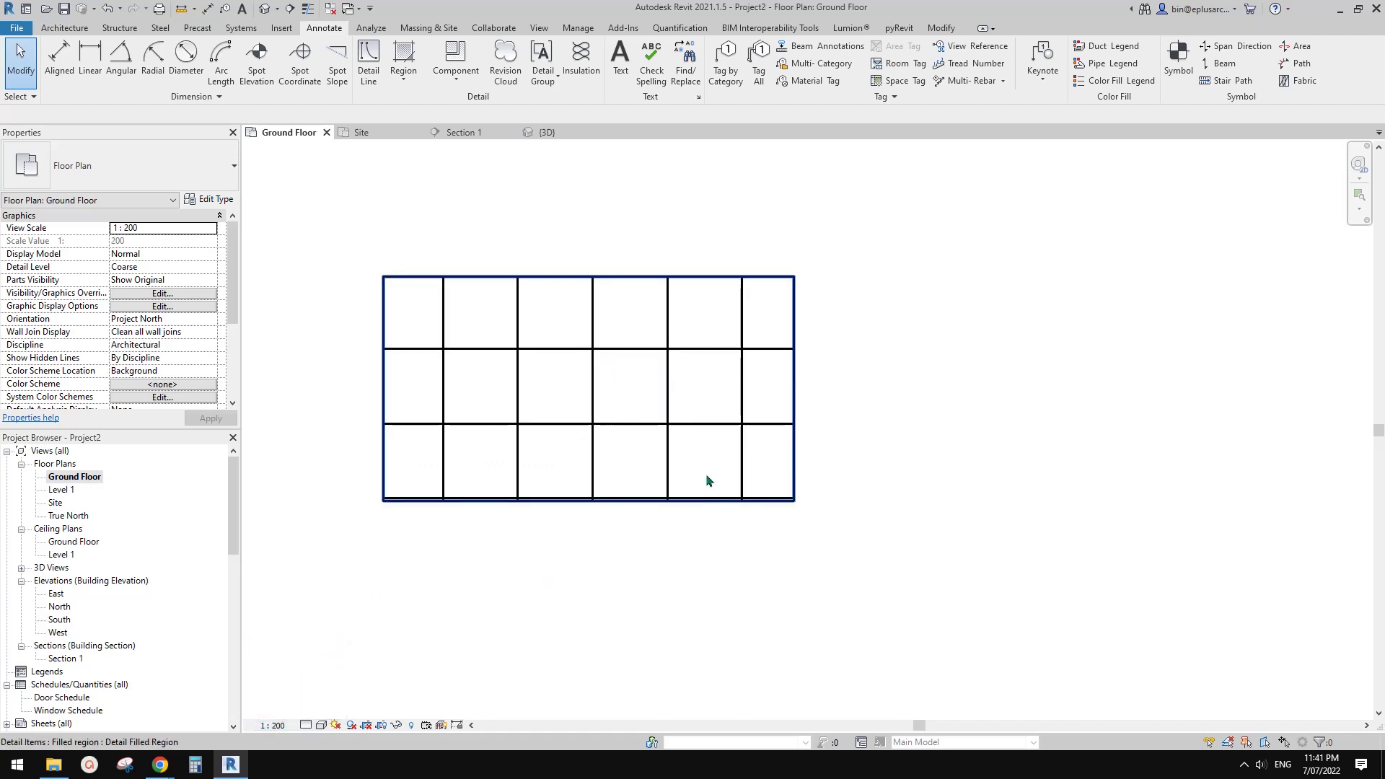
pyautogui.scroll(-1, 707, 480)
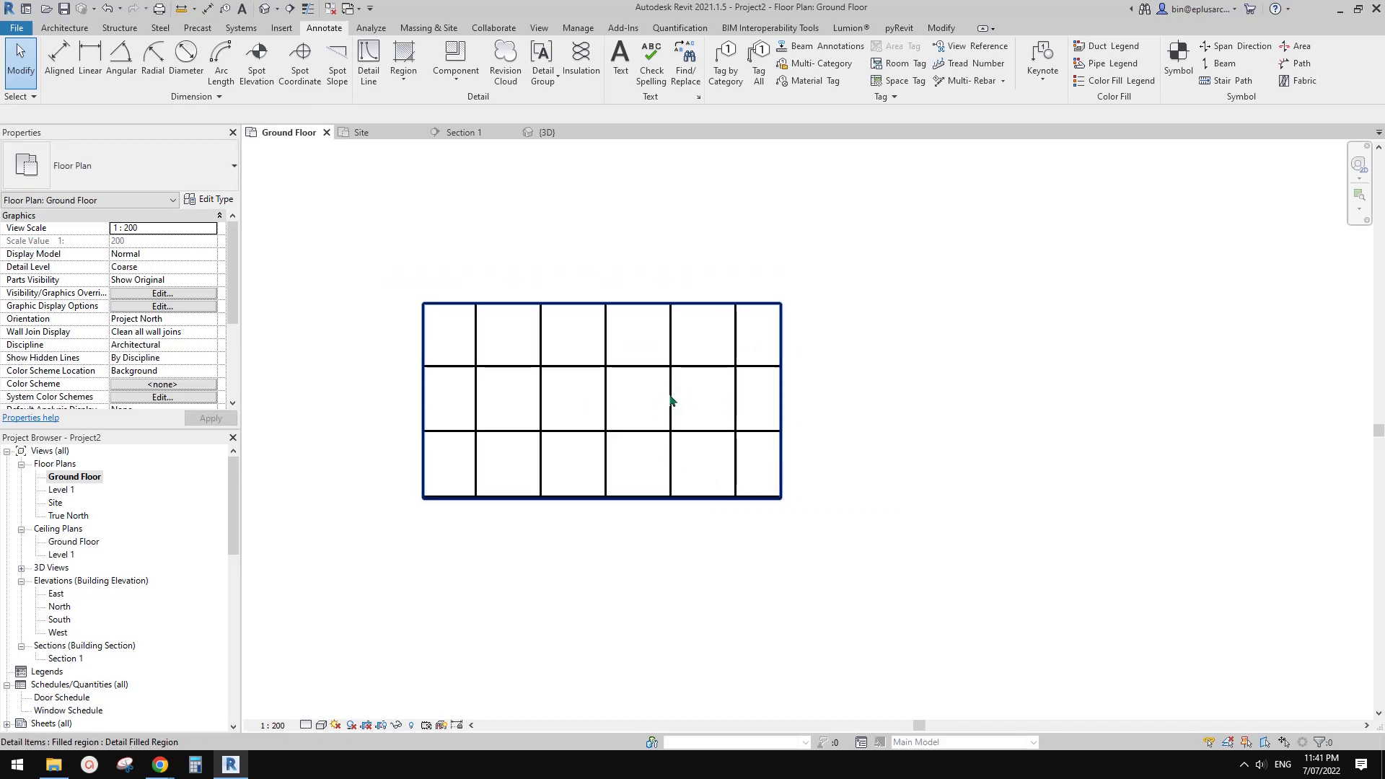
pyautogui.click(671, 400)
pyautogui.press('Escape')
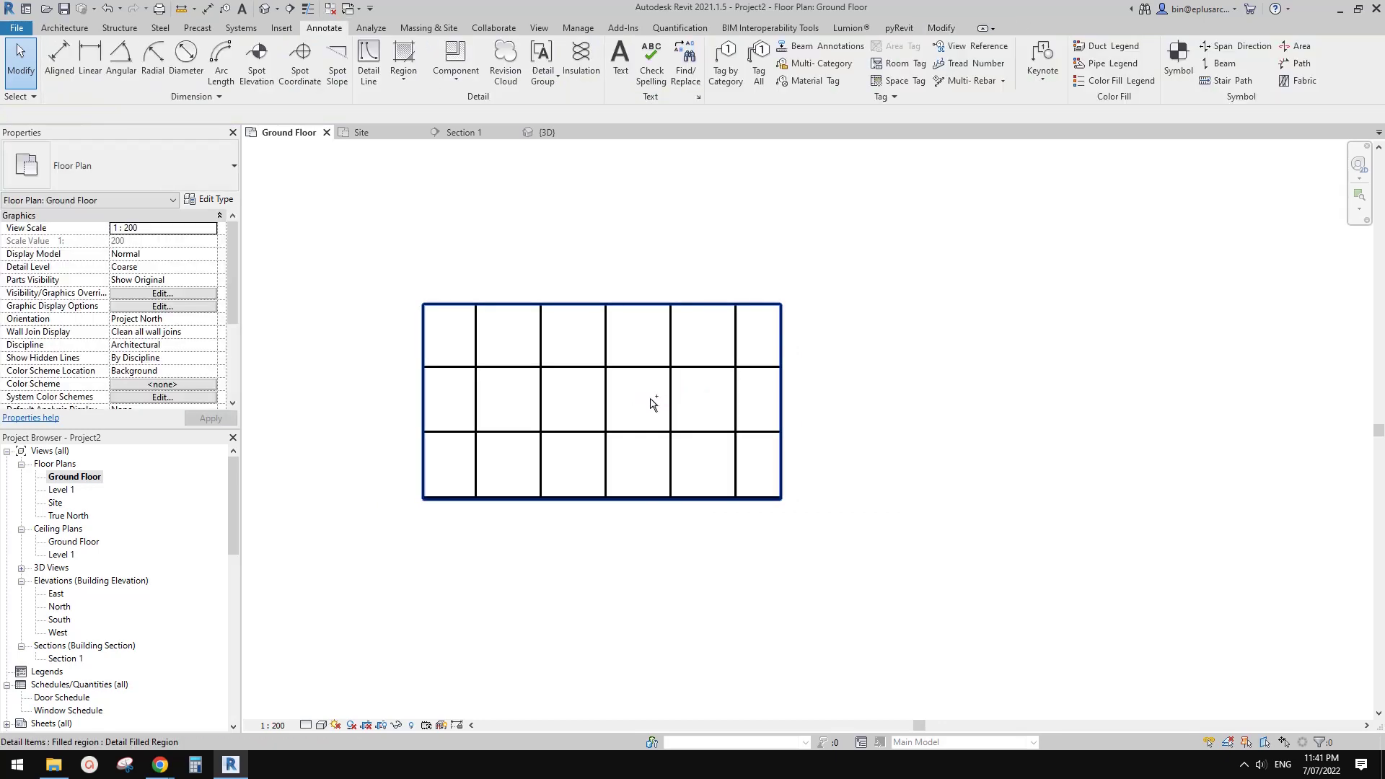
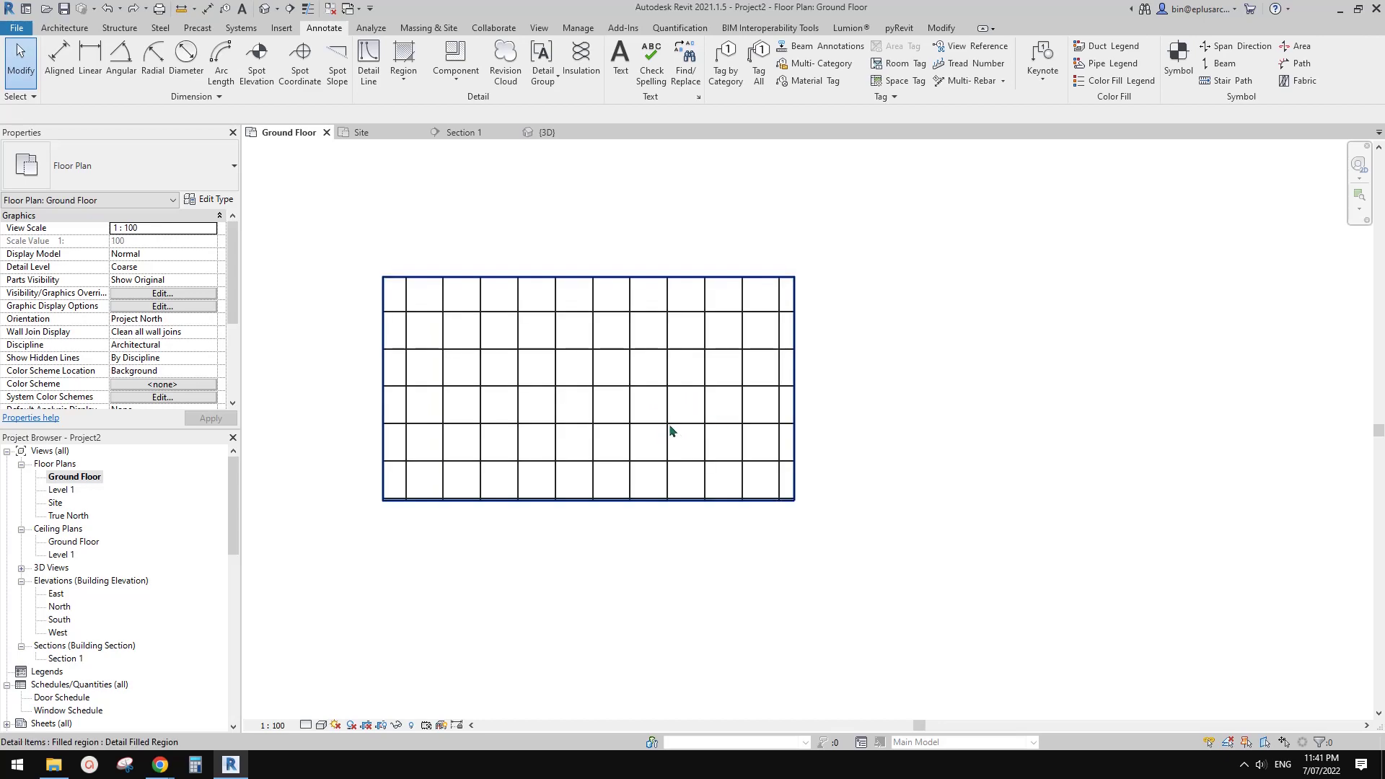
# - Copy the draft 1 filled region horizontally to its right, leaving a gap between the two, and keep the copy selected
pyautogui.moveTo(726, 432); pyautogui.dragTo(678, 442, button='middle')
pyautogui.scroll(-3, 599, 414)
pyautogui.click(594, 409)
pyautogui.keyDown('ctrl'); pyautogui.moveTo(578, 424); pyautogui.dragTo(798, 424); pyautogui.keyUp('ctrl')
pyautogui.moveTo(799, 425); pyautogui.dragTo(750, 426, button='middle')
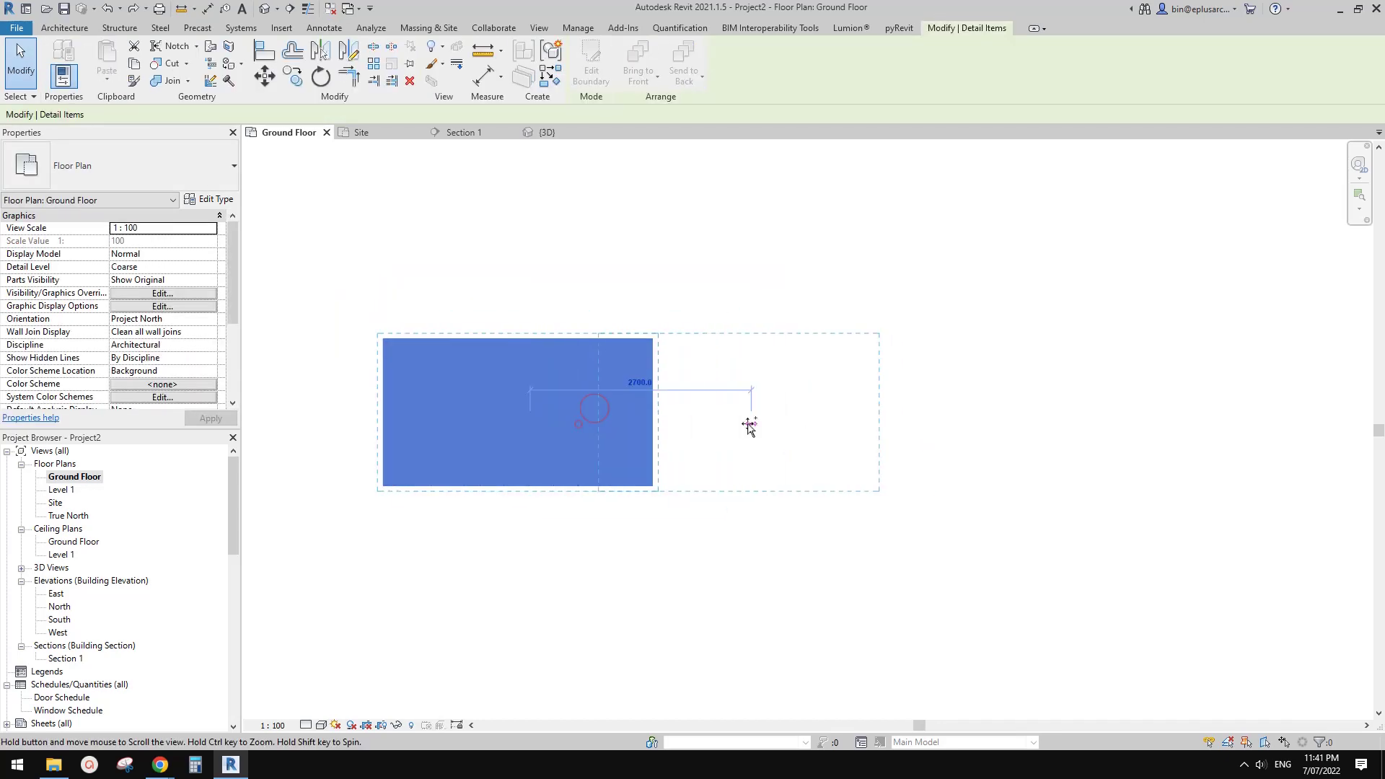
pyautogui.keyDown('ctrl'); pyautogui.moveTo(749, 426); pyautogui.dragTo(798, 430); pyautogui.keyUp('ctrl')
pyautogui.click(798, 430)
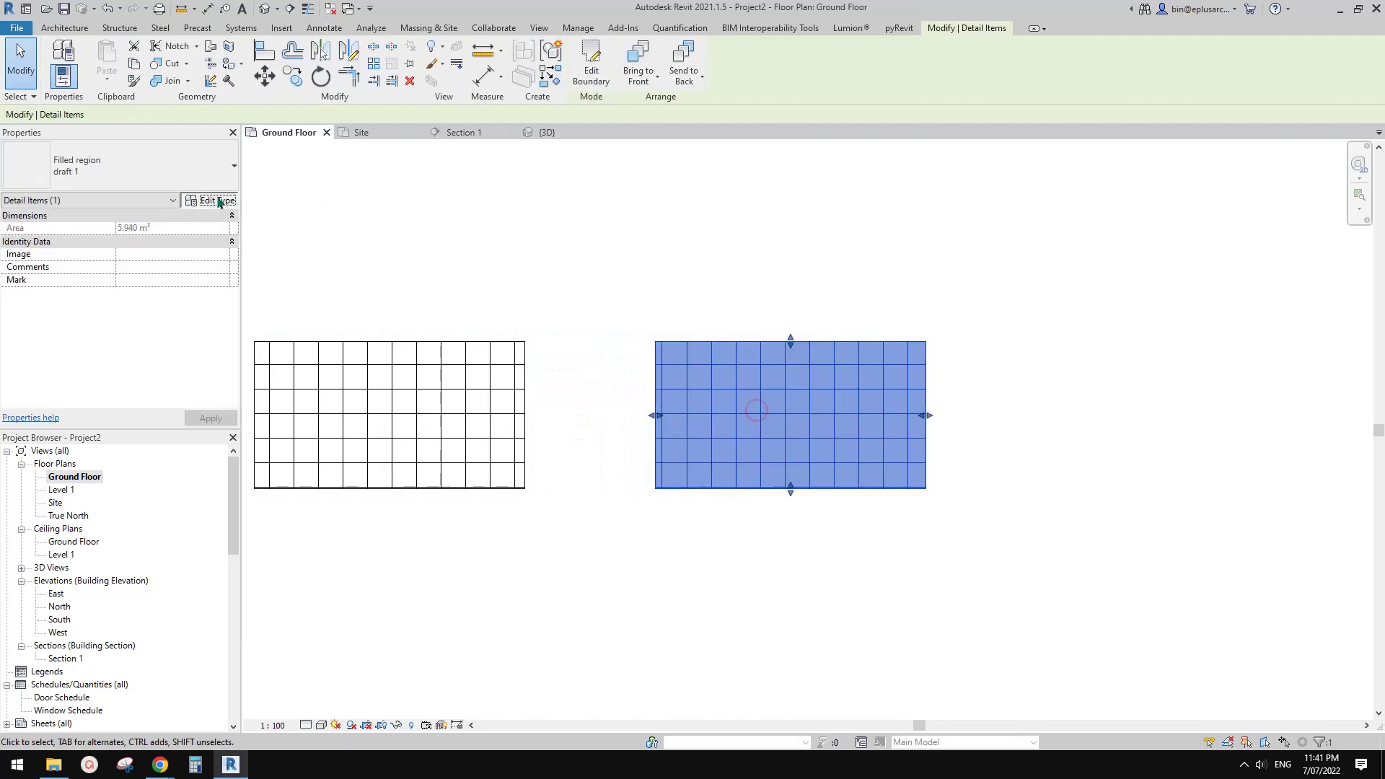
# - Duplicate the copied region's type under the name "model"
pyautogui.click(219, 201)
pyautogui.click(550, 163)
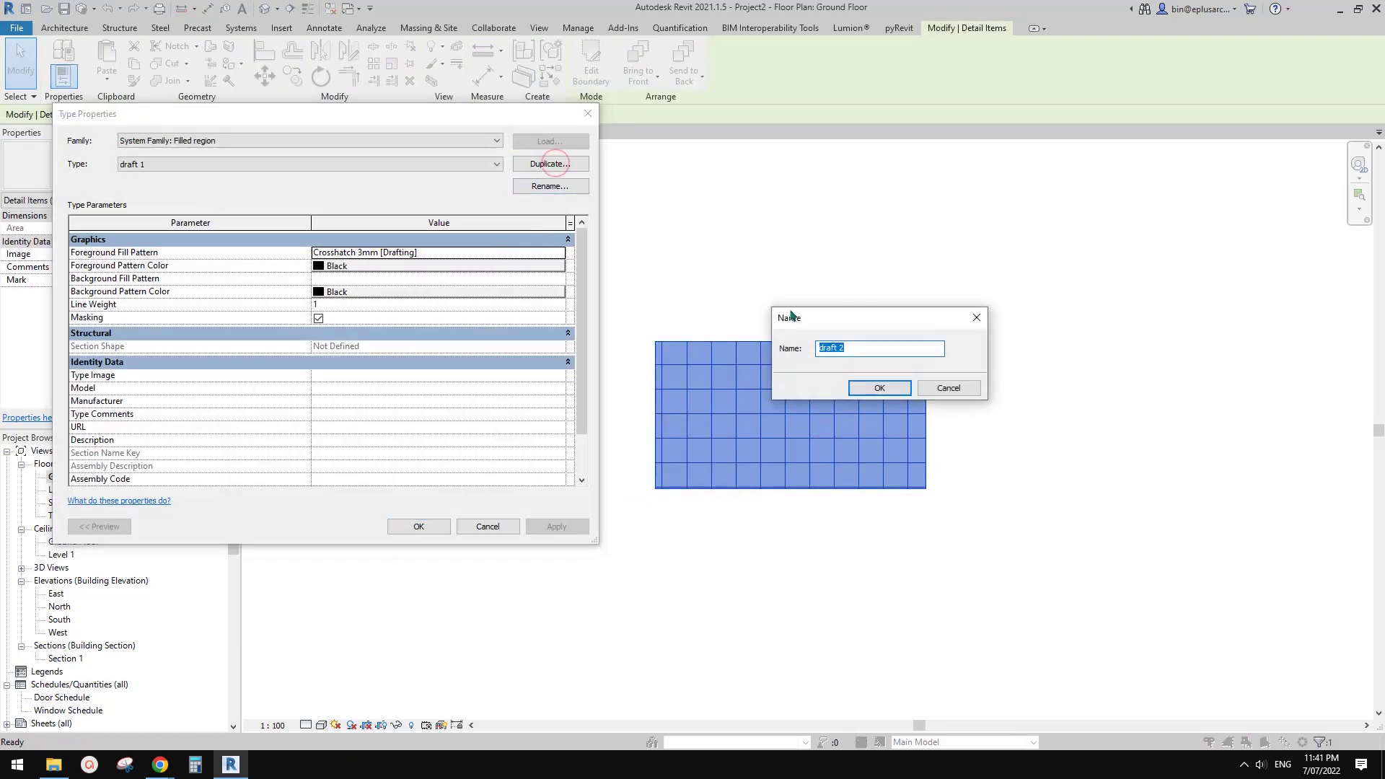
pyautogui.click(865, 352)
pyautogui.write('model')
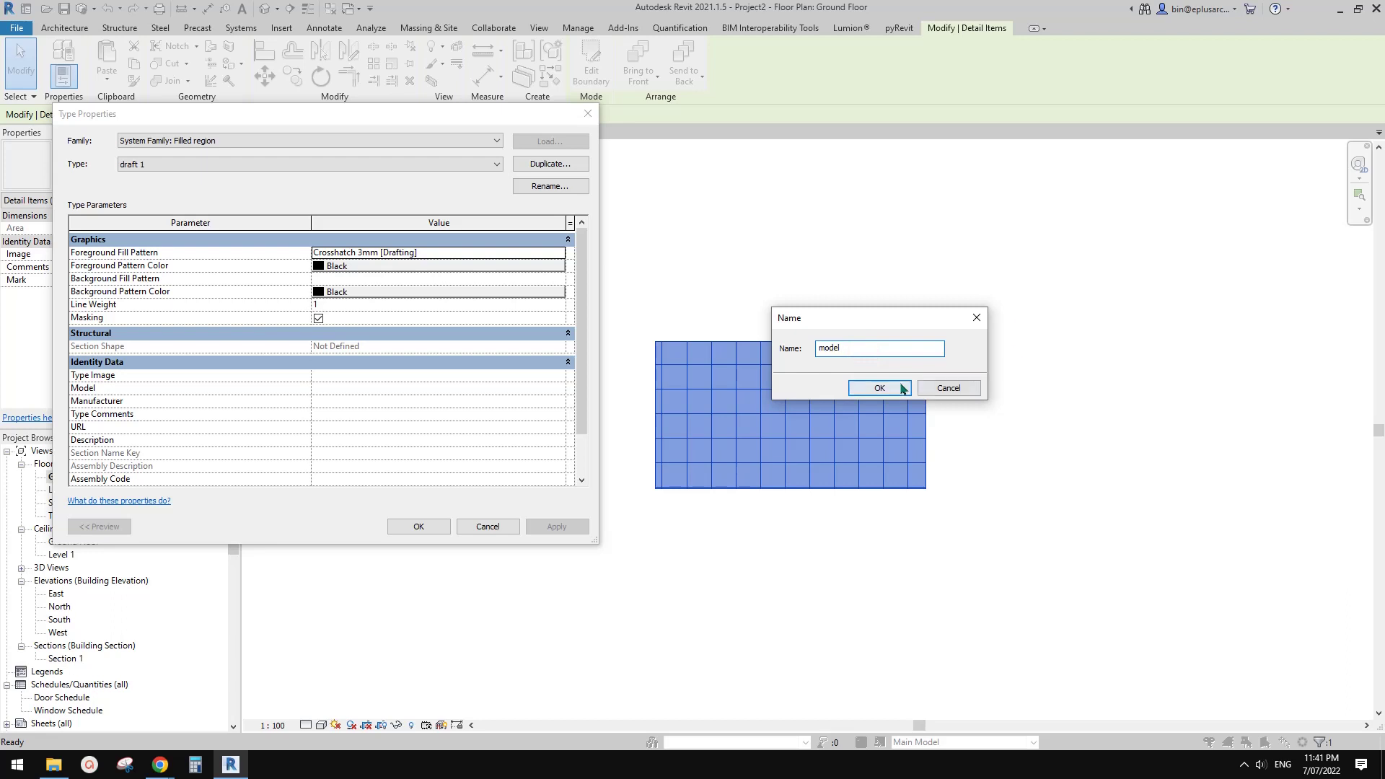
pyautogui.click(902, 389)
# - Switch the model type's foreground fill choices to Model patterns and start creating a new surface pattern
pyautogui.click(509, 252)
pyautogui.click(561, 253)
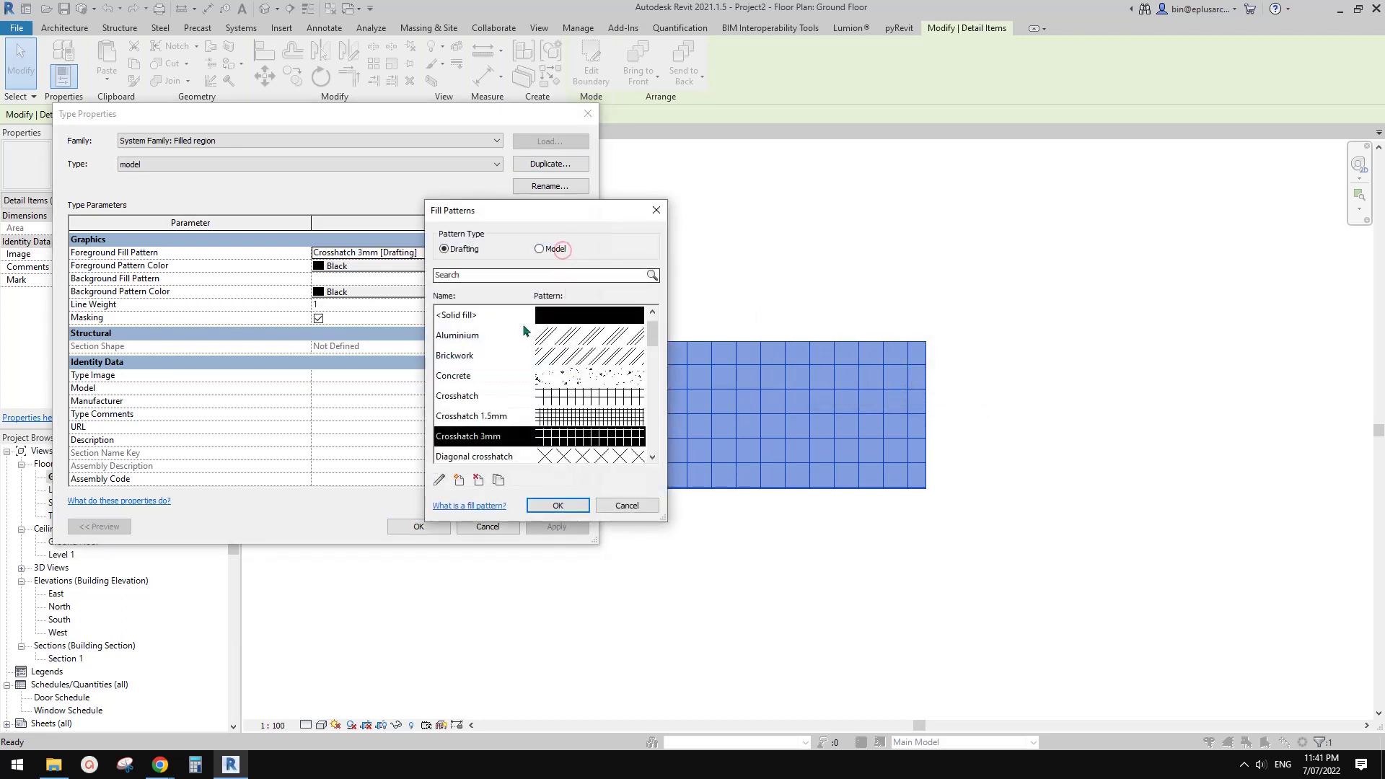
pyautogui.click(548, 251)
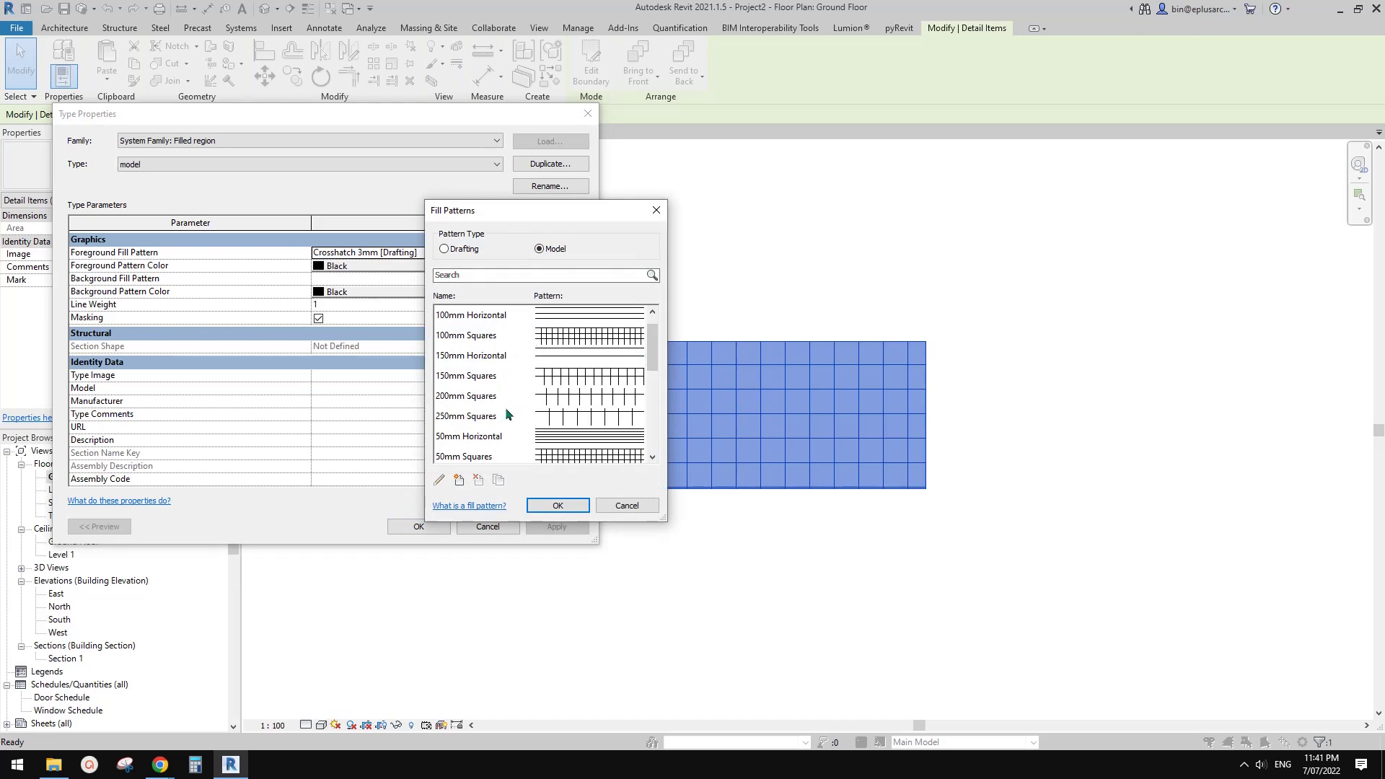
pyautogui.click(459, 480)
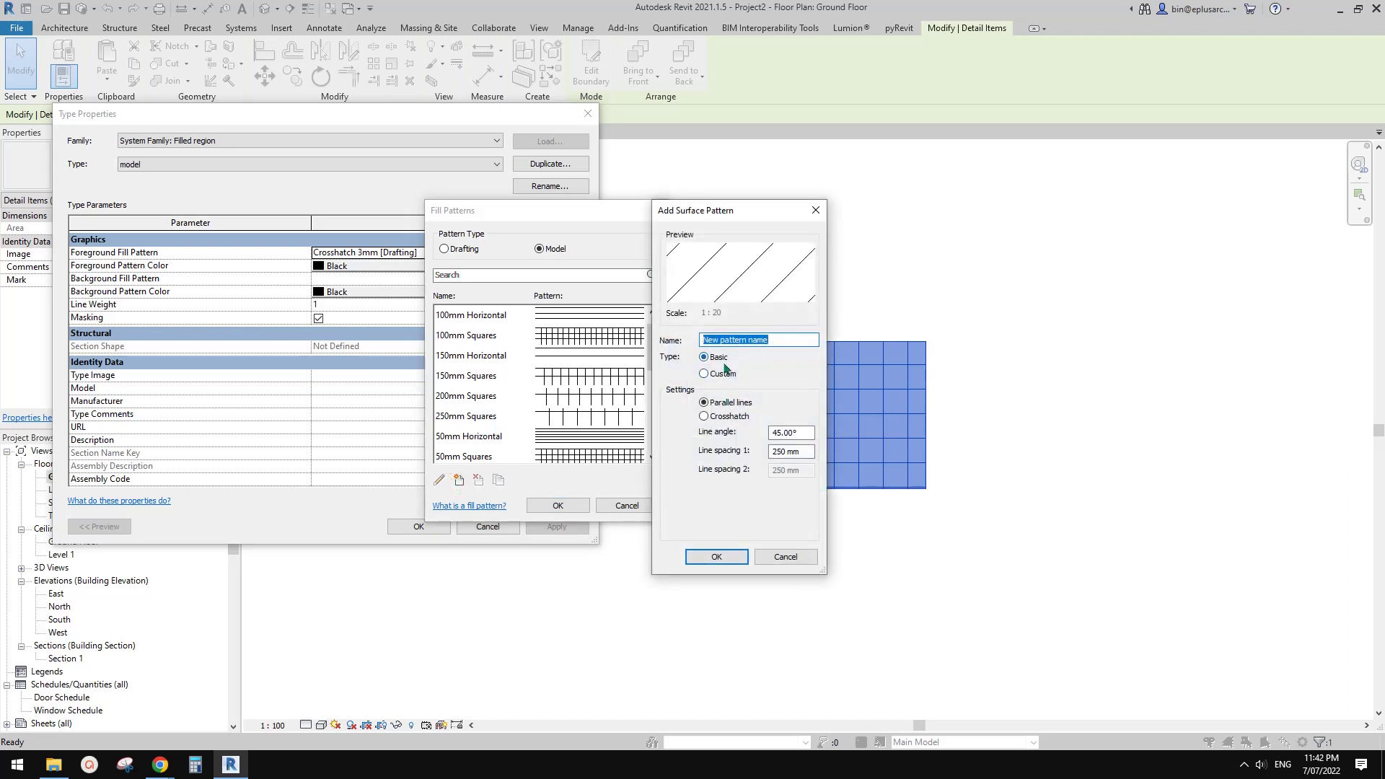
pyautogui.write('300x300')
pyautogui.doubleClick(794, 432)
pyautogui.write('0')
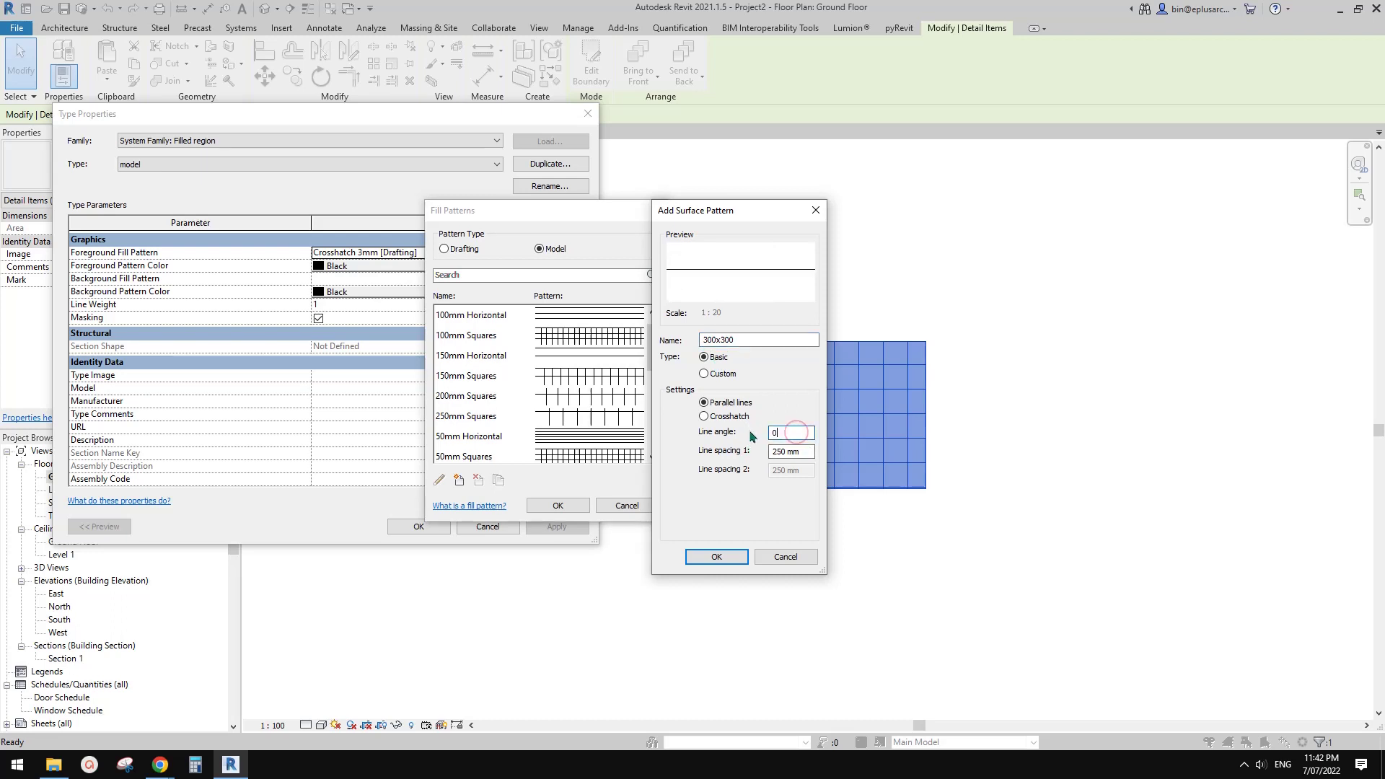
pyautogui.press('Tab')
pyautogui.write('300')
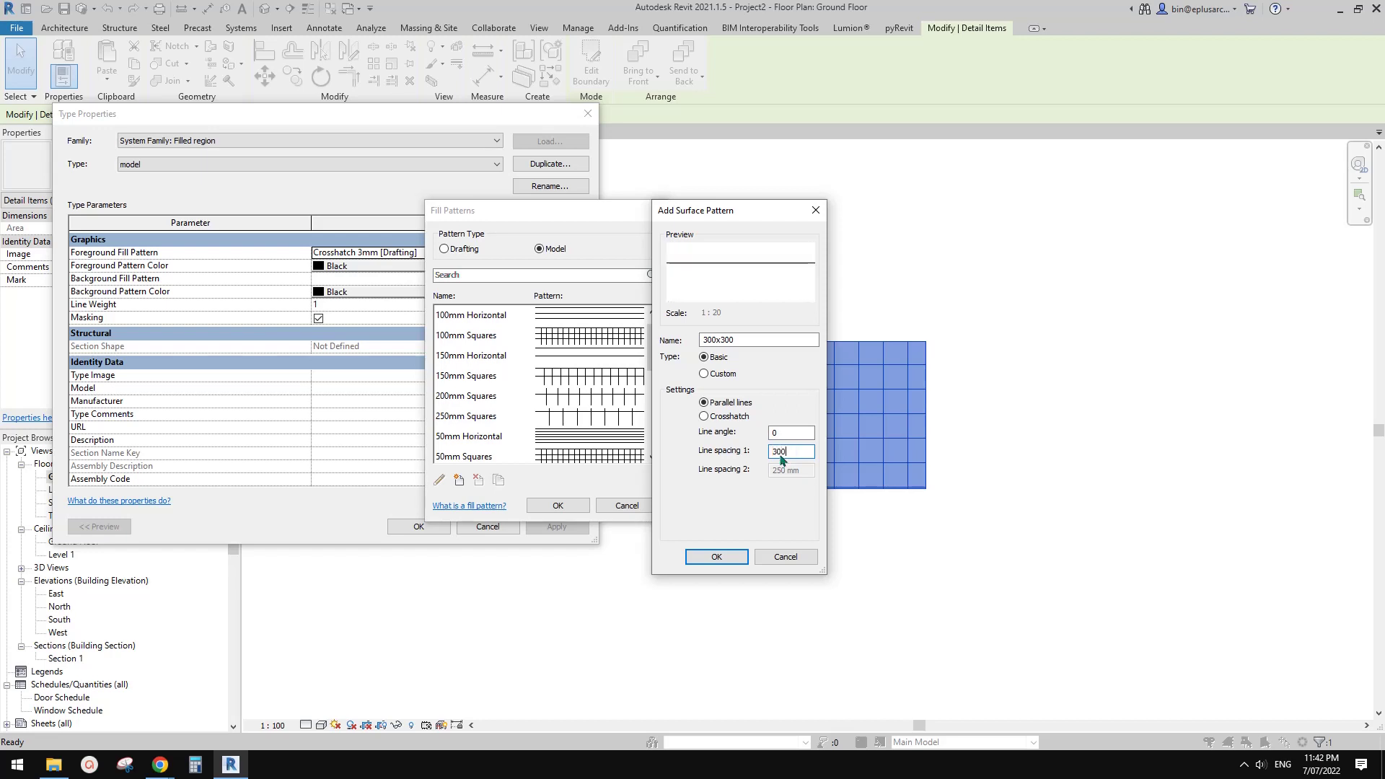
pyautogui.click(704, 374)
pyautogui.click(703, 357)
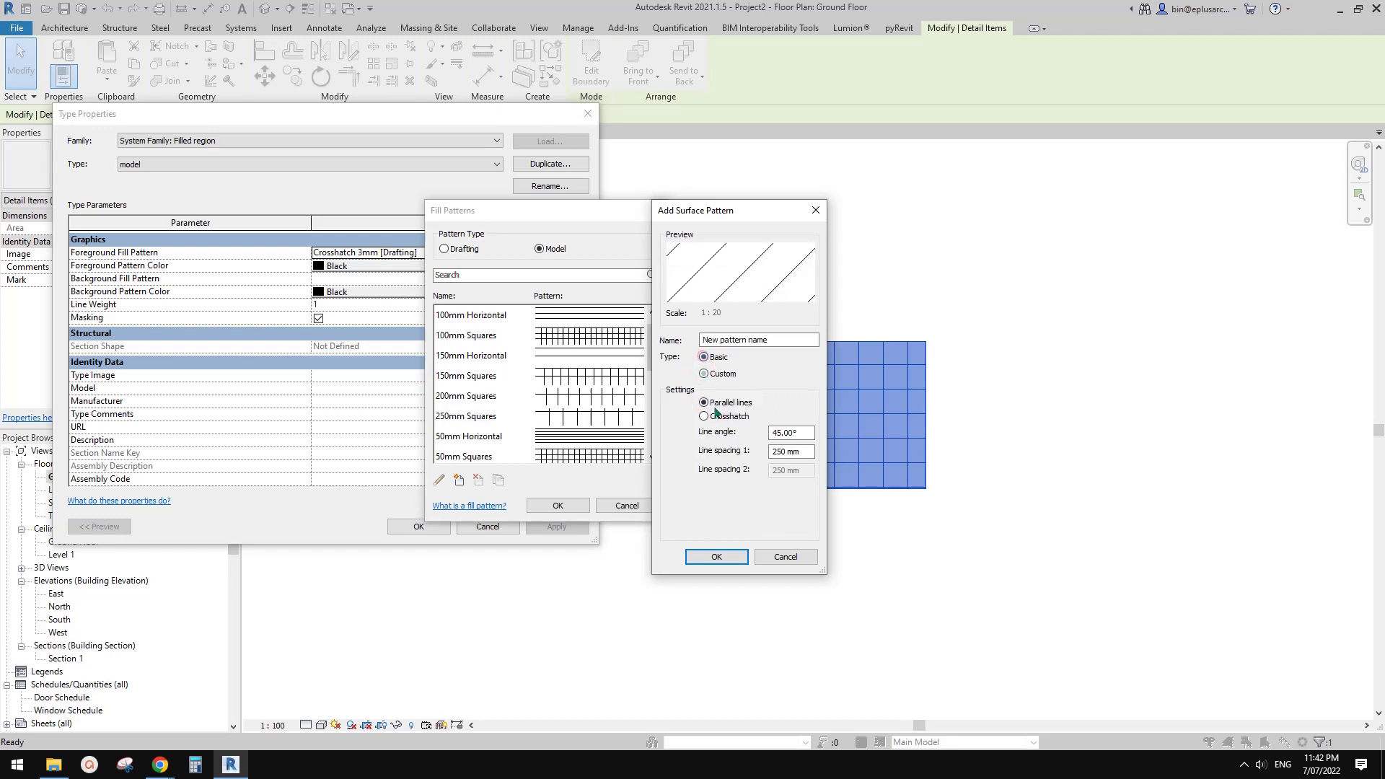
# - Define the new model pattern as a crosshatch at a 0° line angle with both line spacings at 300 mm
pyautogui.click(726, 419)
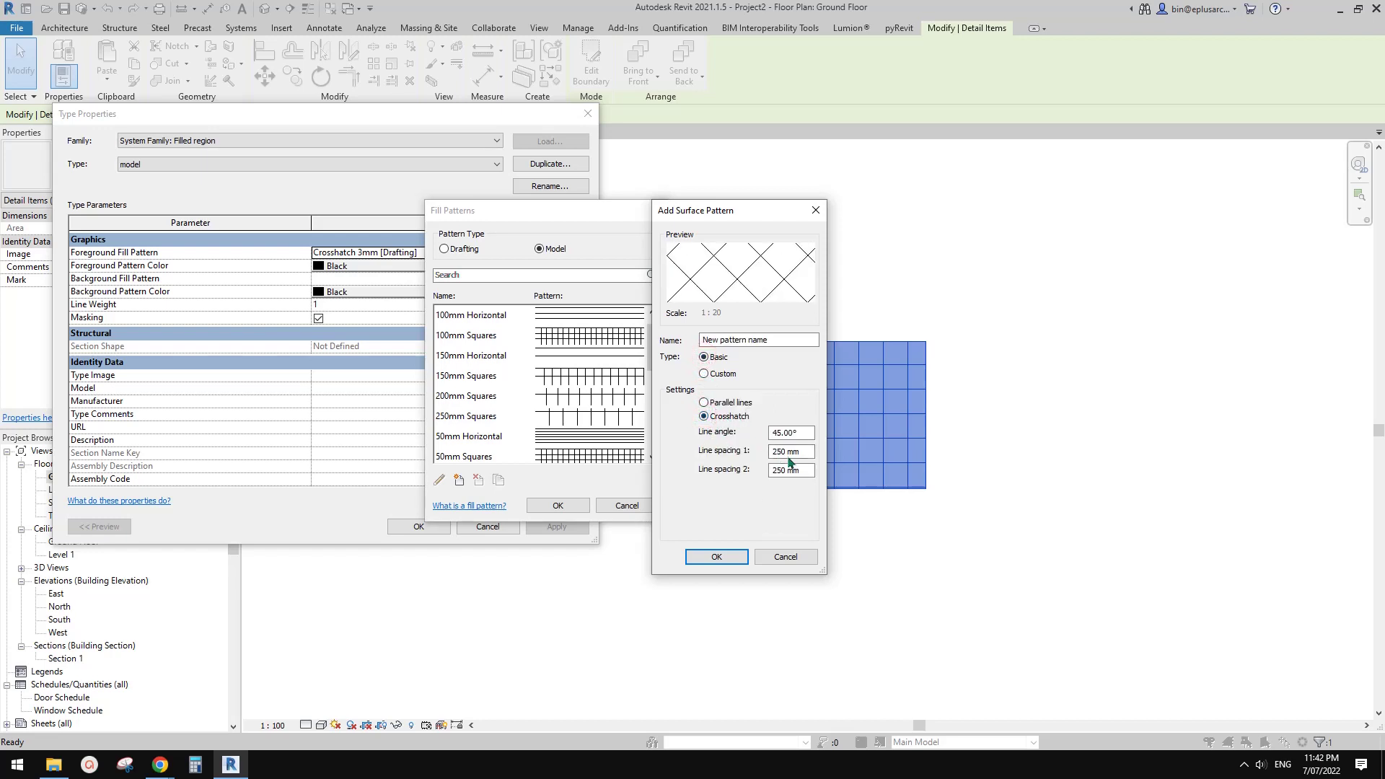
pyautogui.doubleClick(792, 433)
pyautogui.write('0')
pyautogui.doubleClick(802, 451)
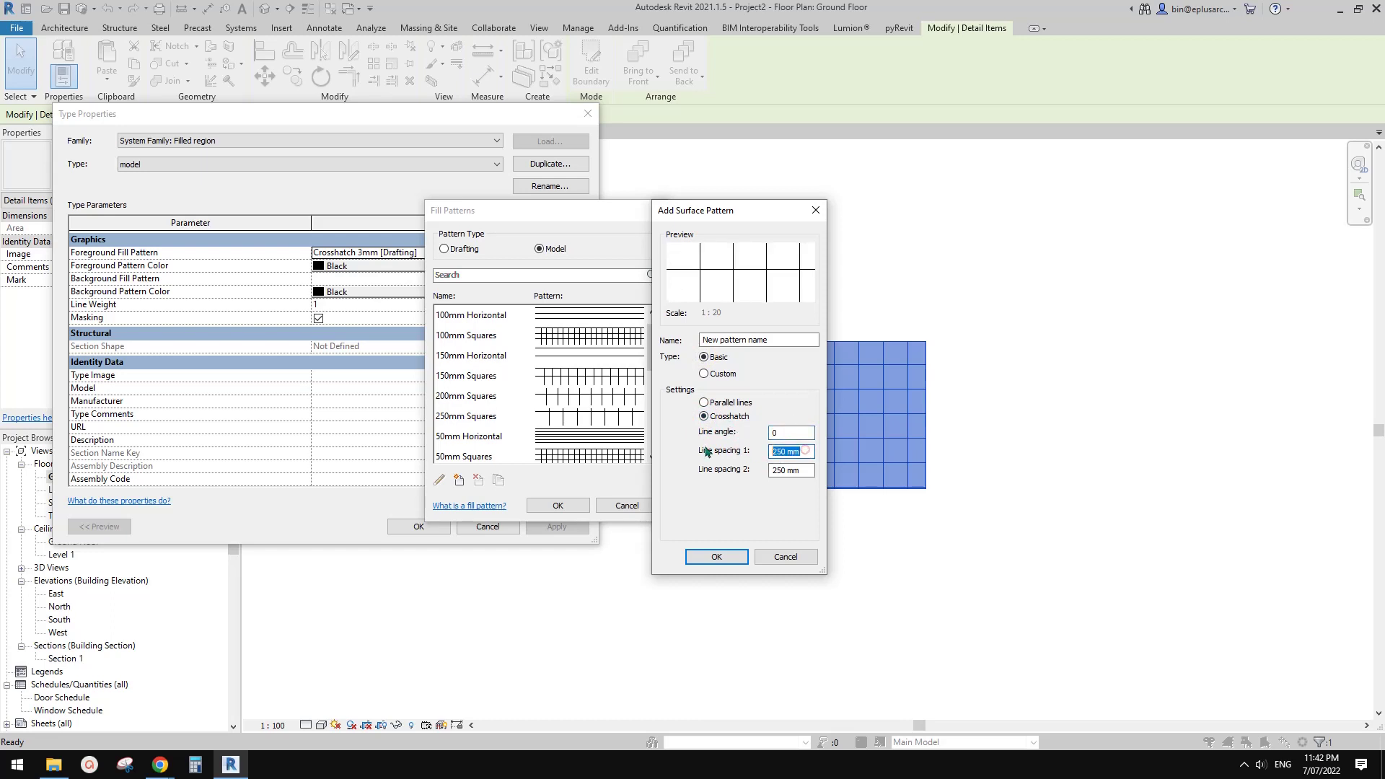
pyautogui.write('300')
pyautogui.doubleClick(801, 470)
pyautogui.write('30')
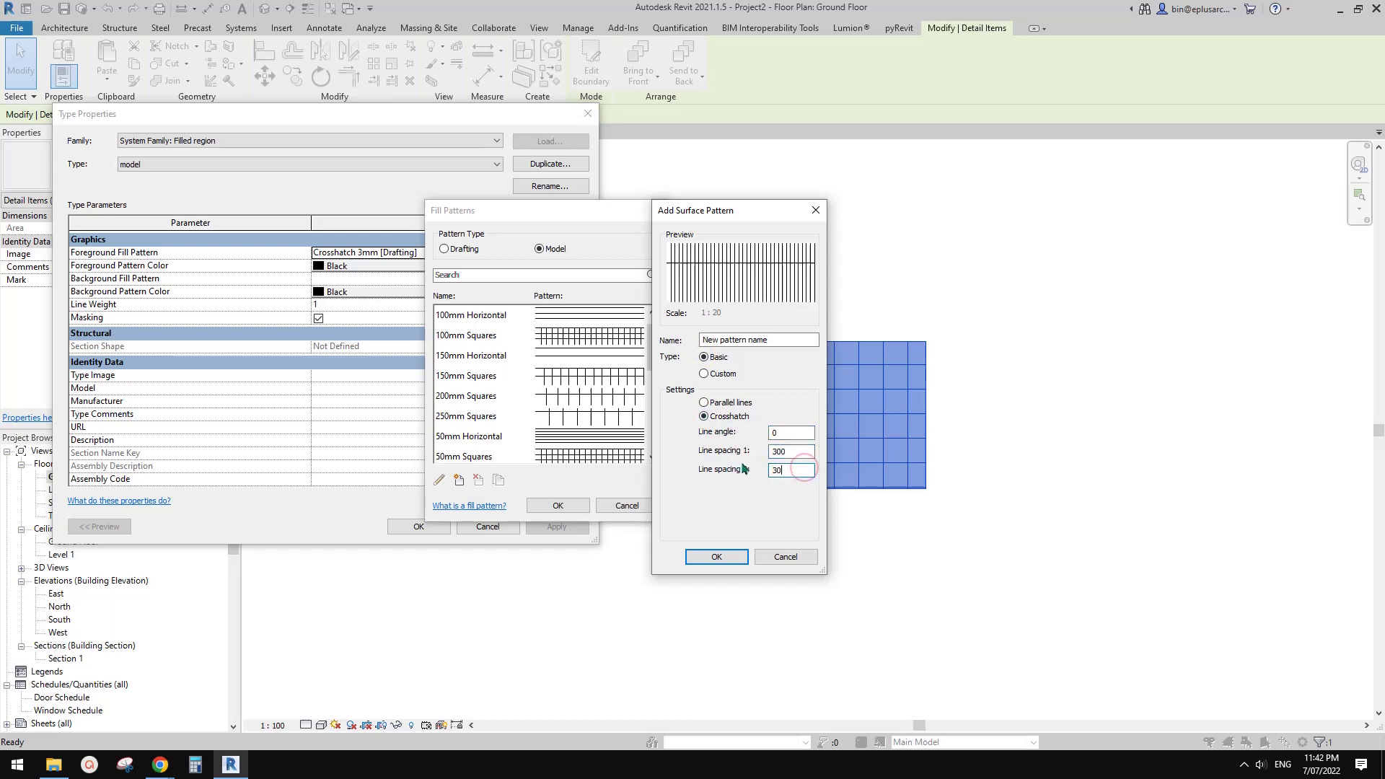
pyautogui.write('0')
pyautogui.click(720, 558)
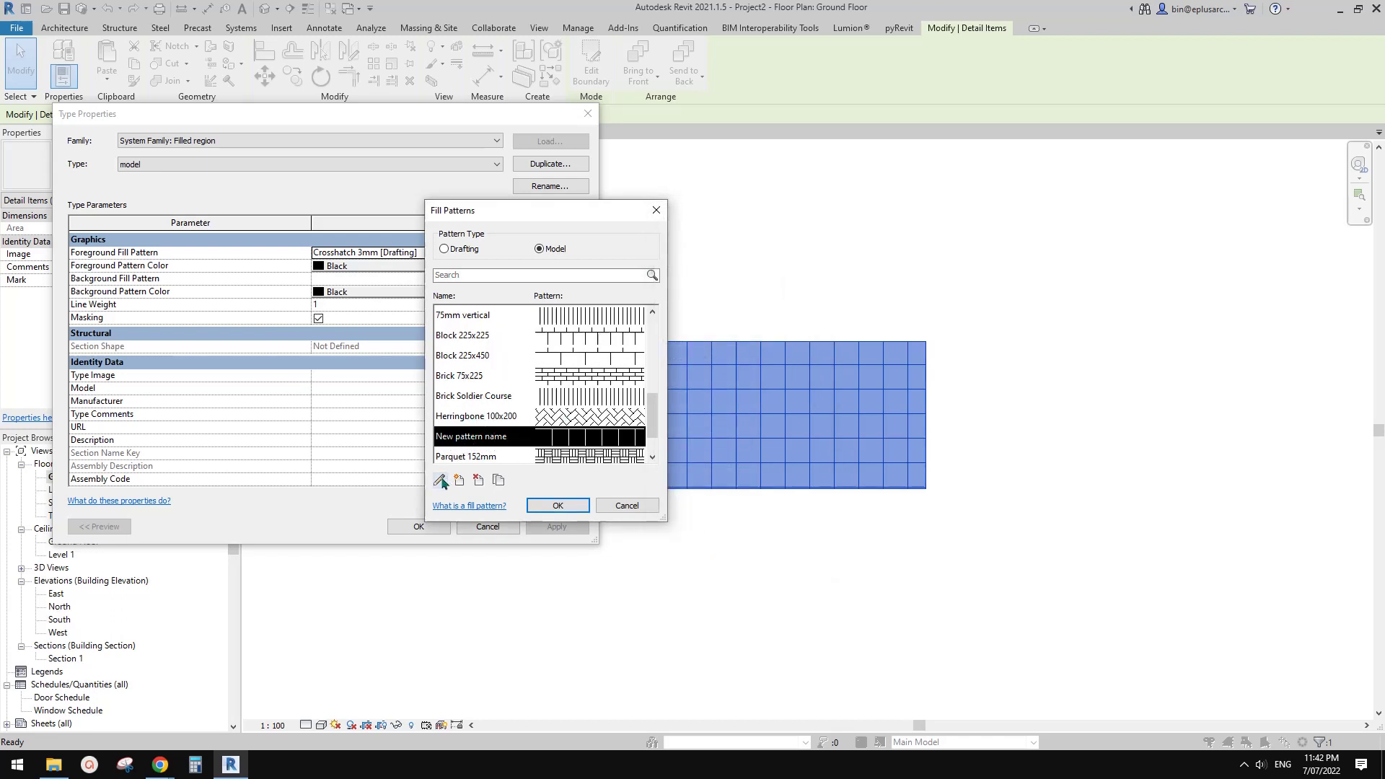
# - Rename the new model pattern to 300x300 and apply it as the model type's foreground fill
pyautogui.click(440, 482)
pyautogui.write('300x300')
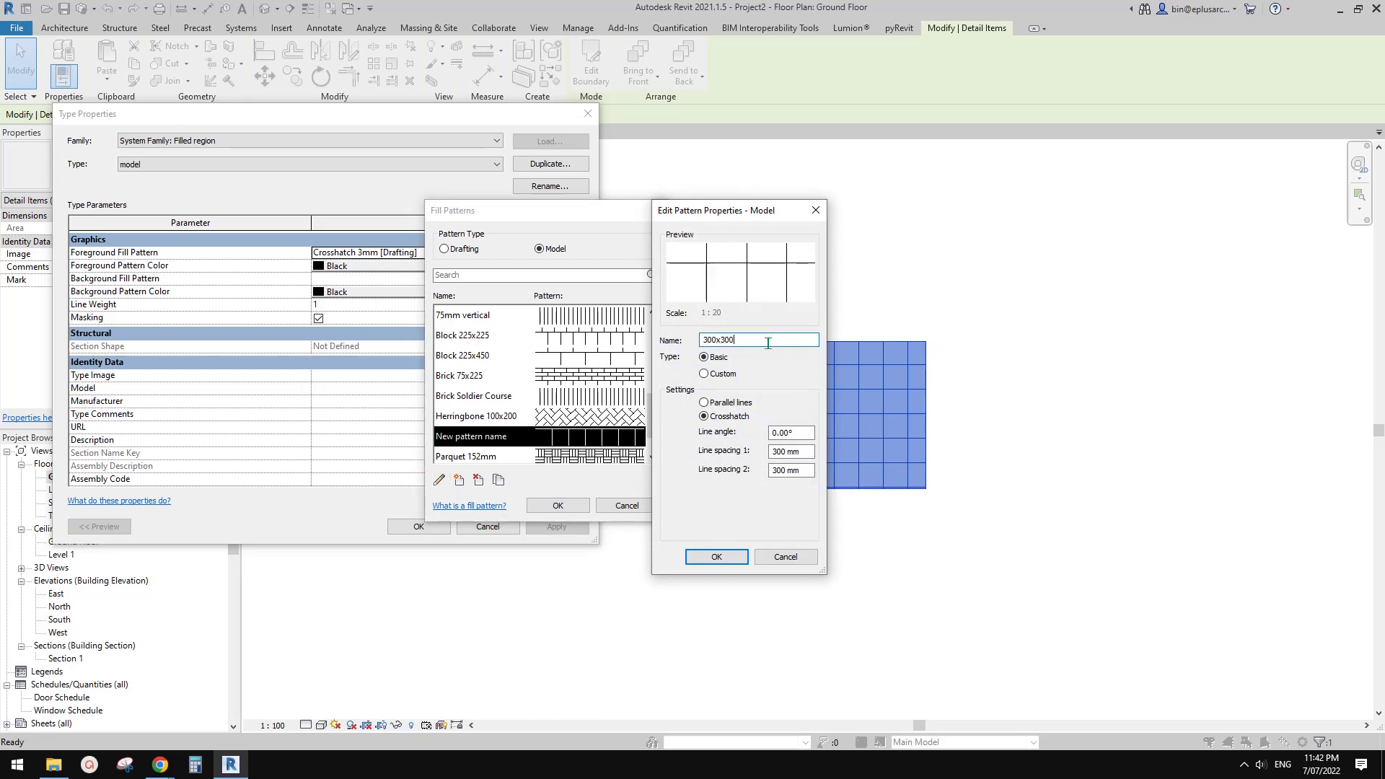
pyautogui.click(717, 557)
pyautogui.click(558, 505)
pyautogui.click(419, 527)
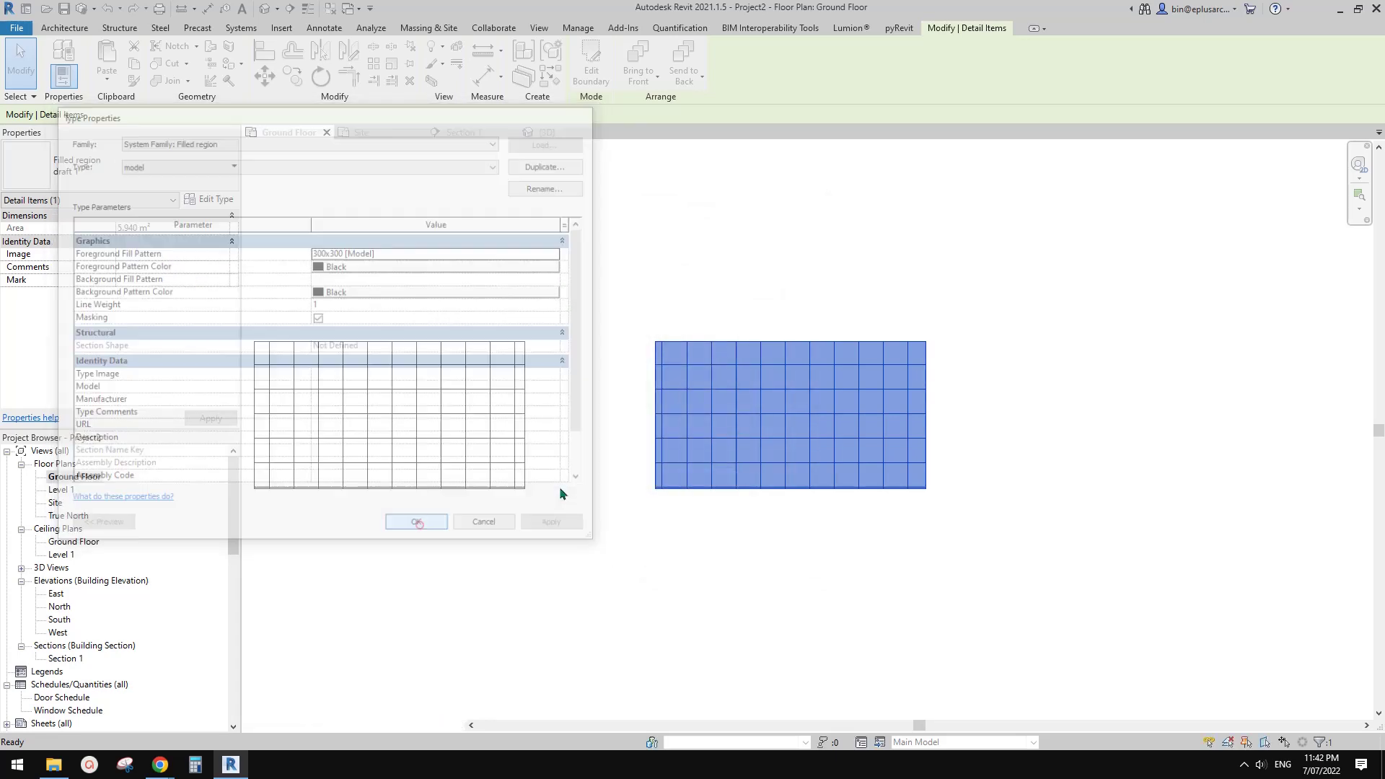
# - Move the model filled region a little closer to the draft 1 region and deselect it
pyautogui.moveTo(704, 466); pyautogui.dragTo(803, 504, button='middle')
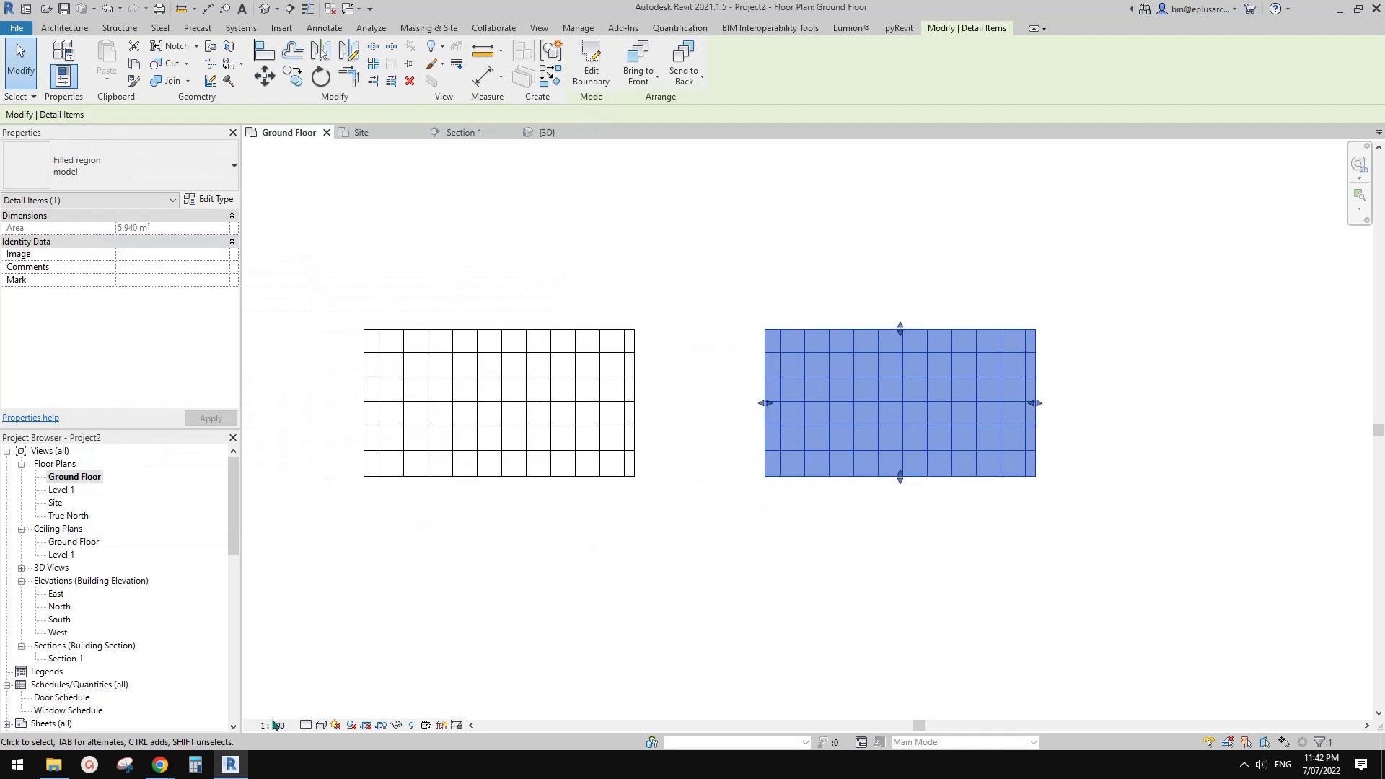
pyautogui.click(720, 560)
pyautogui.moveTo(876, 462); pyautogui.dragTo(813, 461)
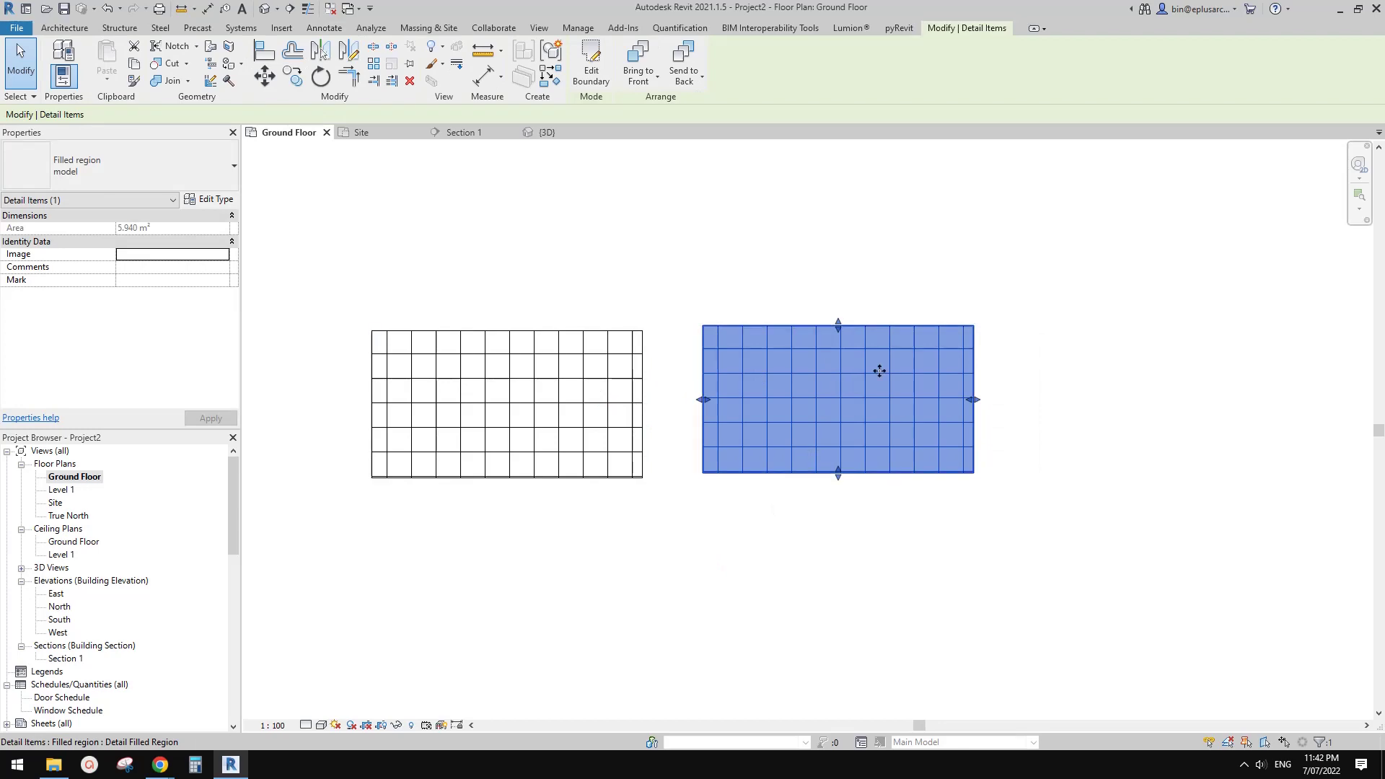
pyautogui.hotkey('ctrl', 'z')
pyautogui.click(678, 409)
# - Switch the plan's view scale to 1:50 and compare the drafting and model pattern spacing in the two regions
pyautogui.click(273, 725)
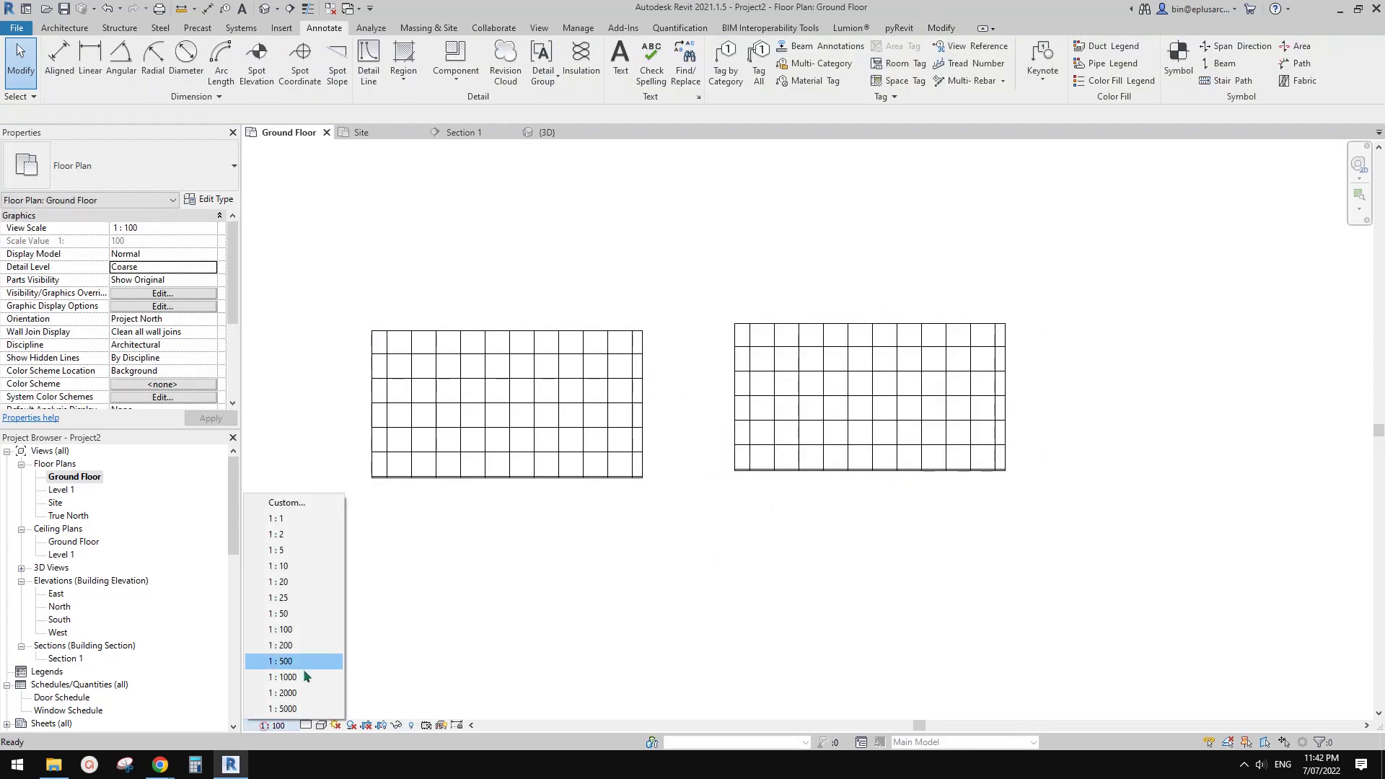
pyautogui.click(292, 613)
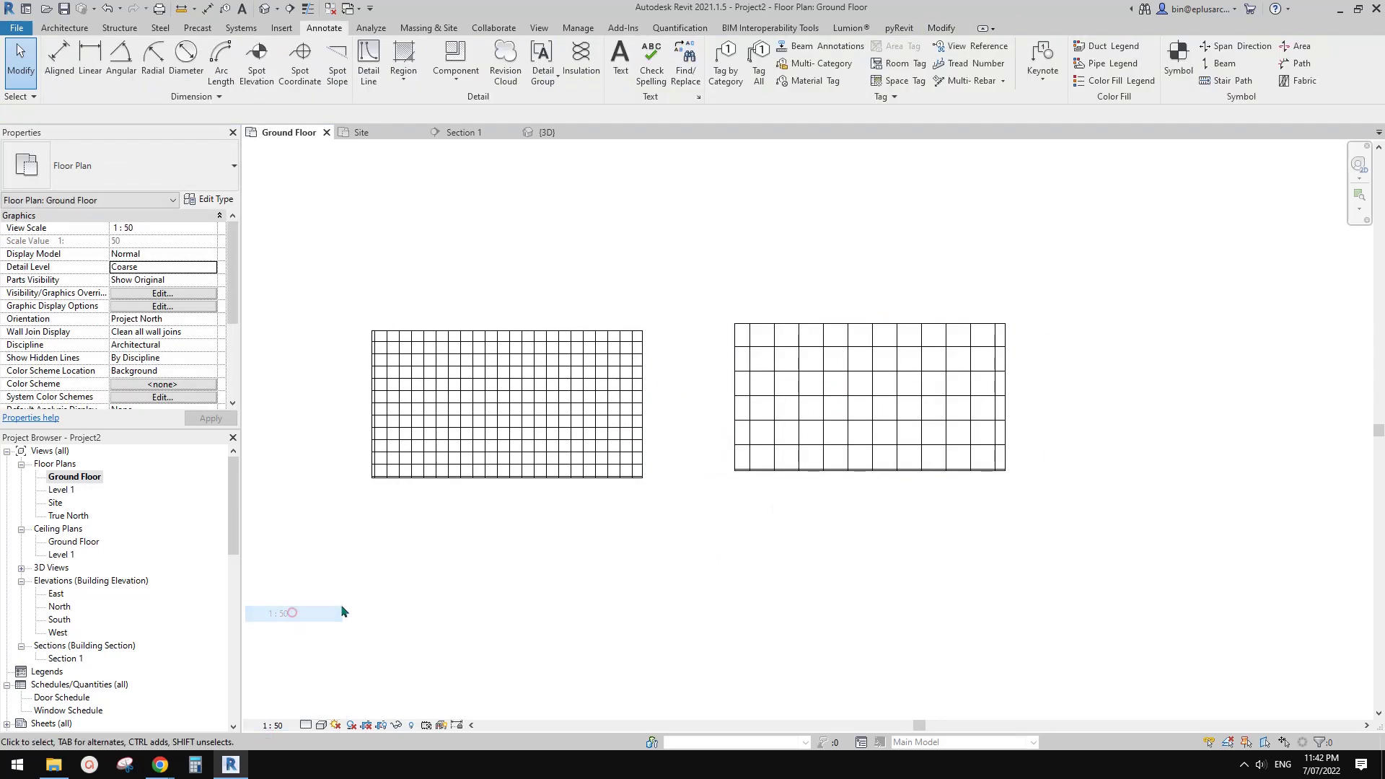
pyautogui.click(842, 422)
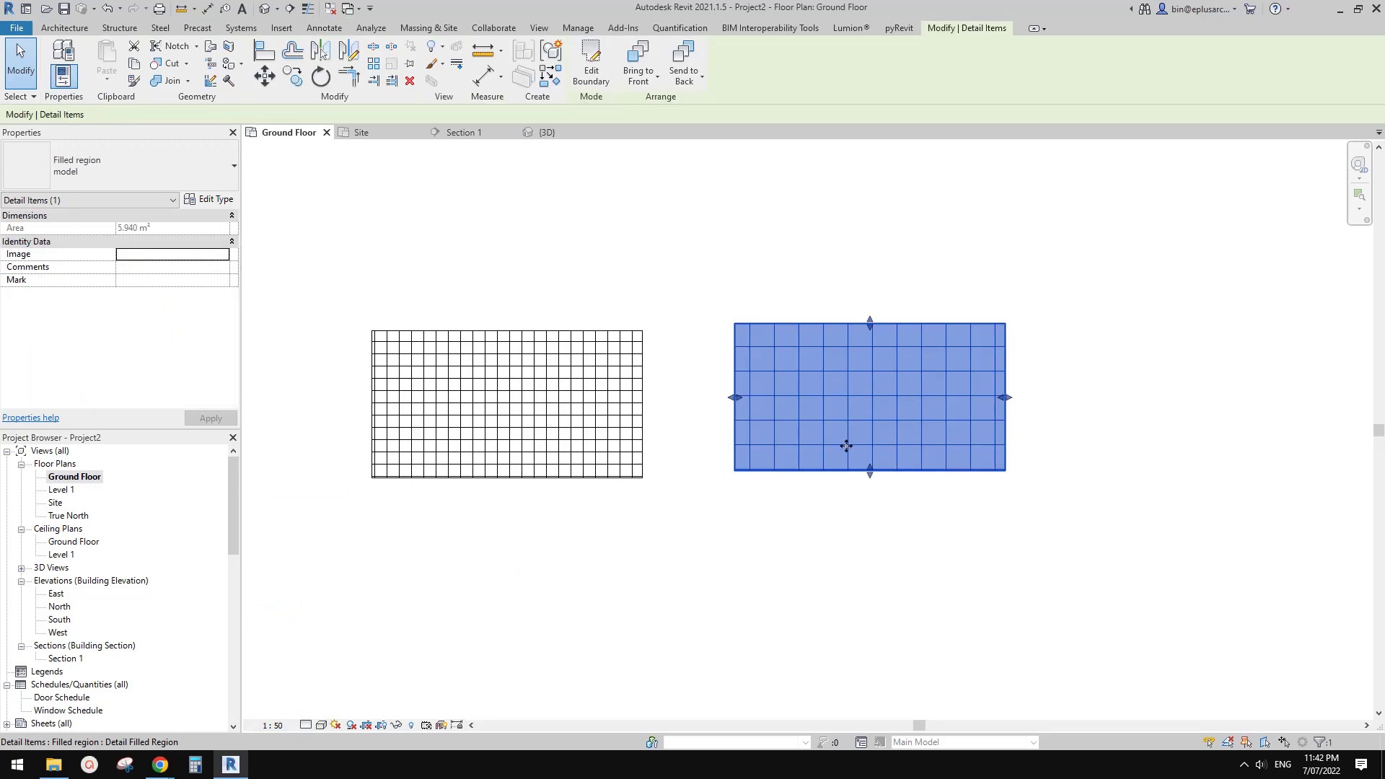
pyautogui.press('Escape')
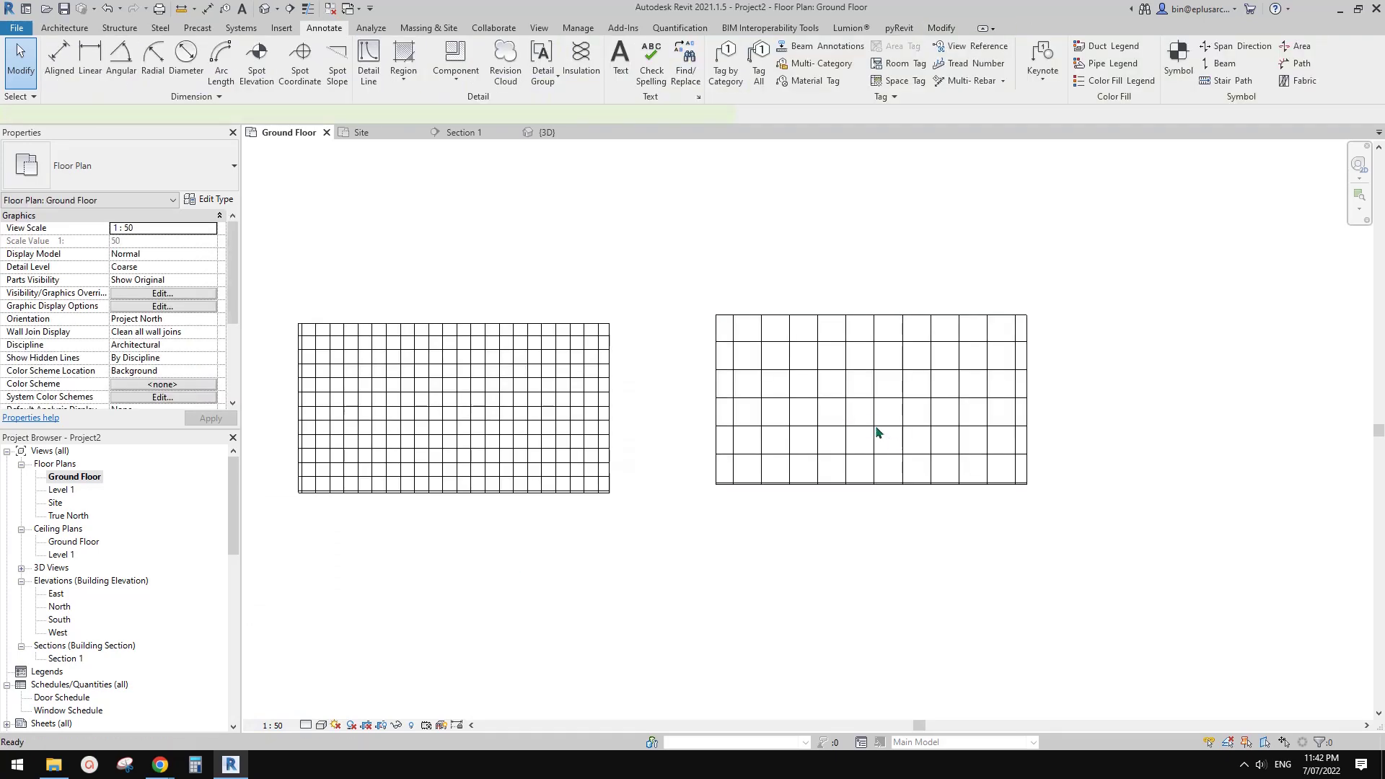
# - Check the model pattern's grid spacing with a temporary detail line between two horizontal pattern lines, leaving no line drawn
pyautogui.scroll(3, 876, 430)
pyautogui.press('d')
pyautogui.press('l')
pyautogui.click(837, 429)
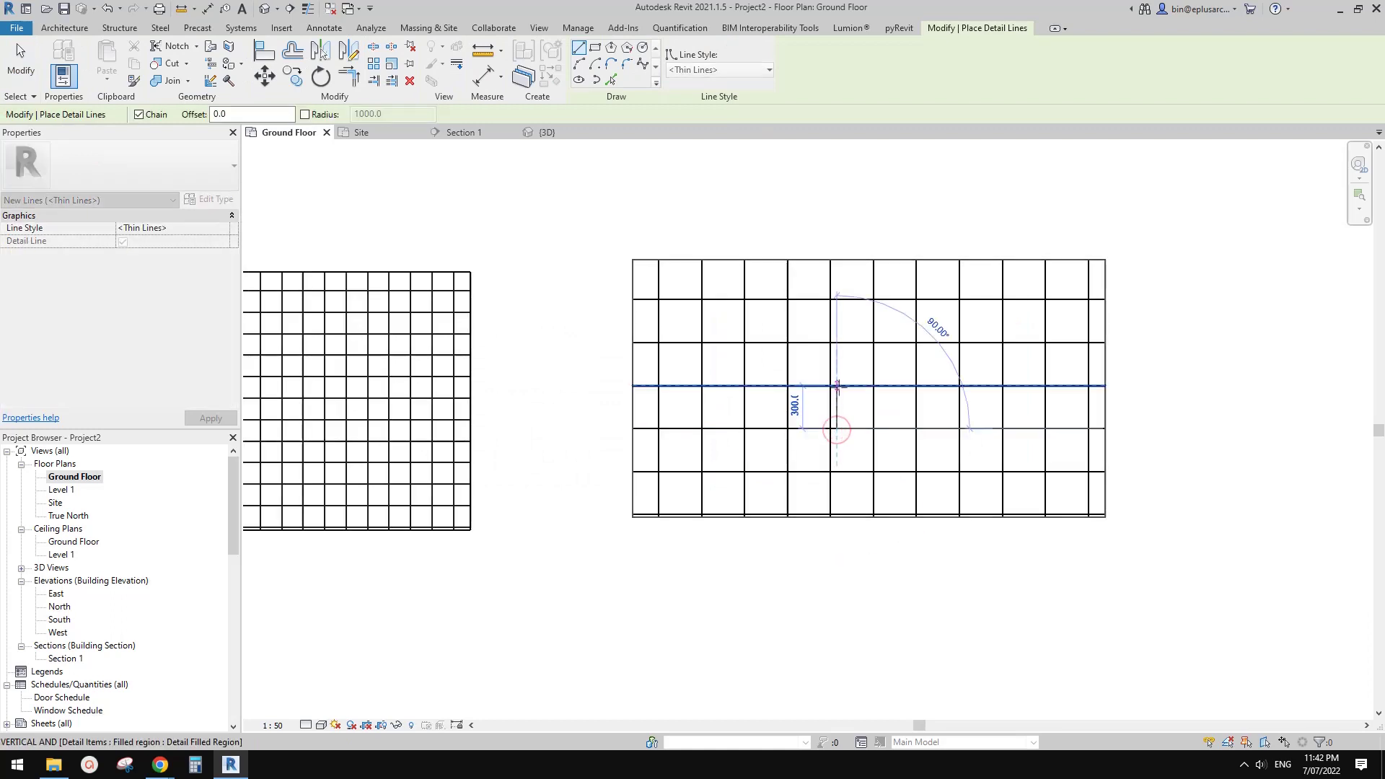
pyautogui.press('Escape')
pyautogui.press('Escape')
# - Return the plan's view scale to 1:100 and compare both filled regions side by side
pyautogui.click(272, 725)
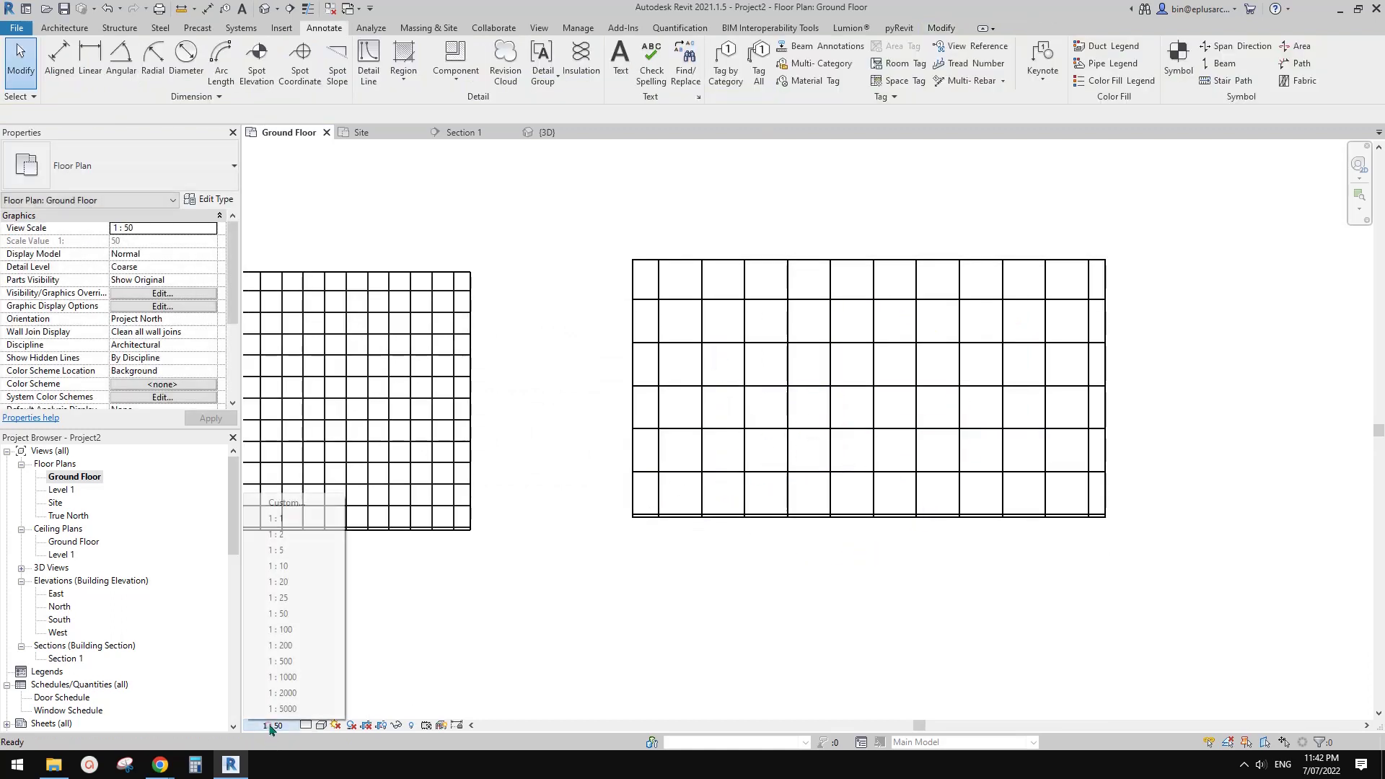
pyautogui.click(301, 630)
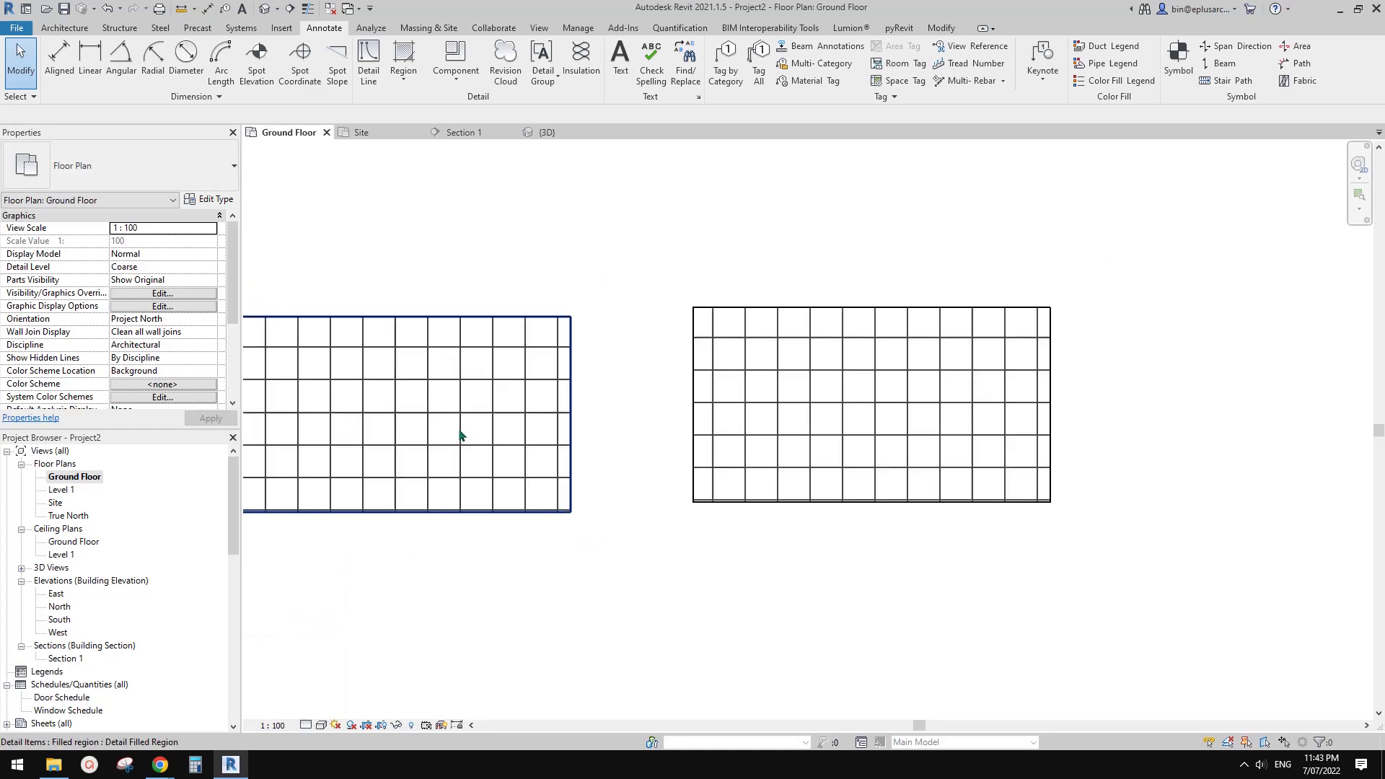
pyautogui.click(454, 428)
pyautogui.press('Escape')
pyautogui.moveTo(558, 433); pyautogui.dragTo(478, 430, button='middle')
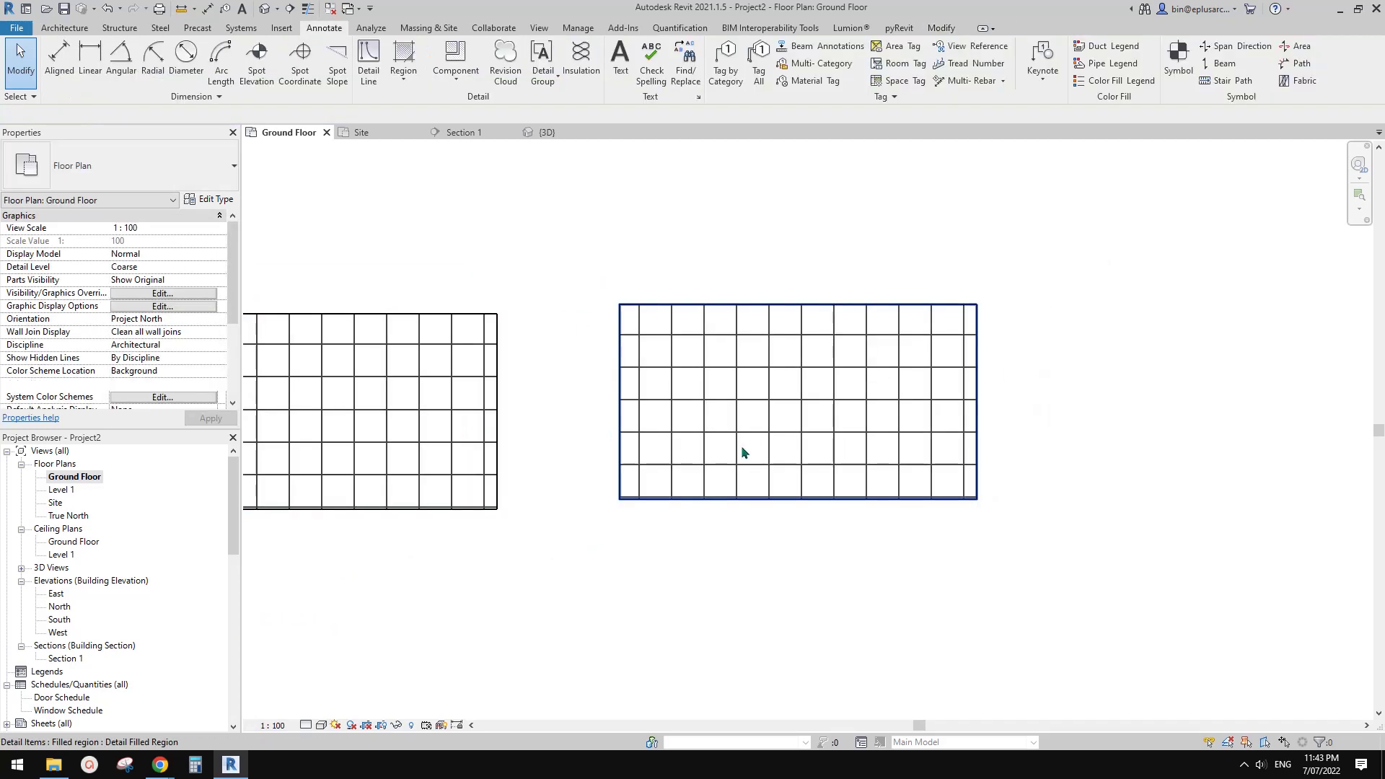
pyautogui.scroll(-2, 801, 413)
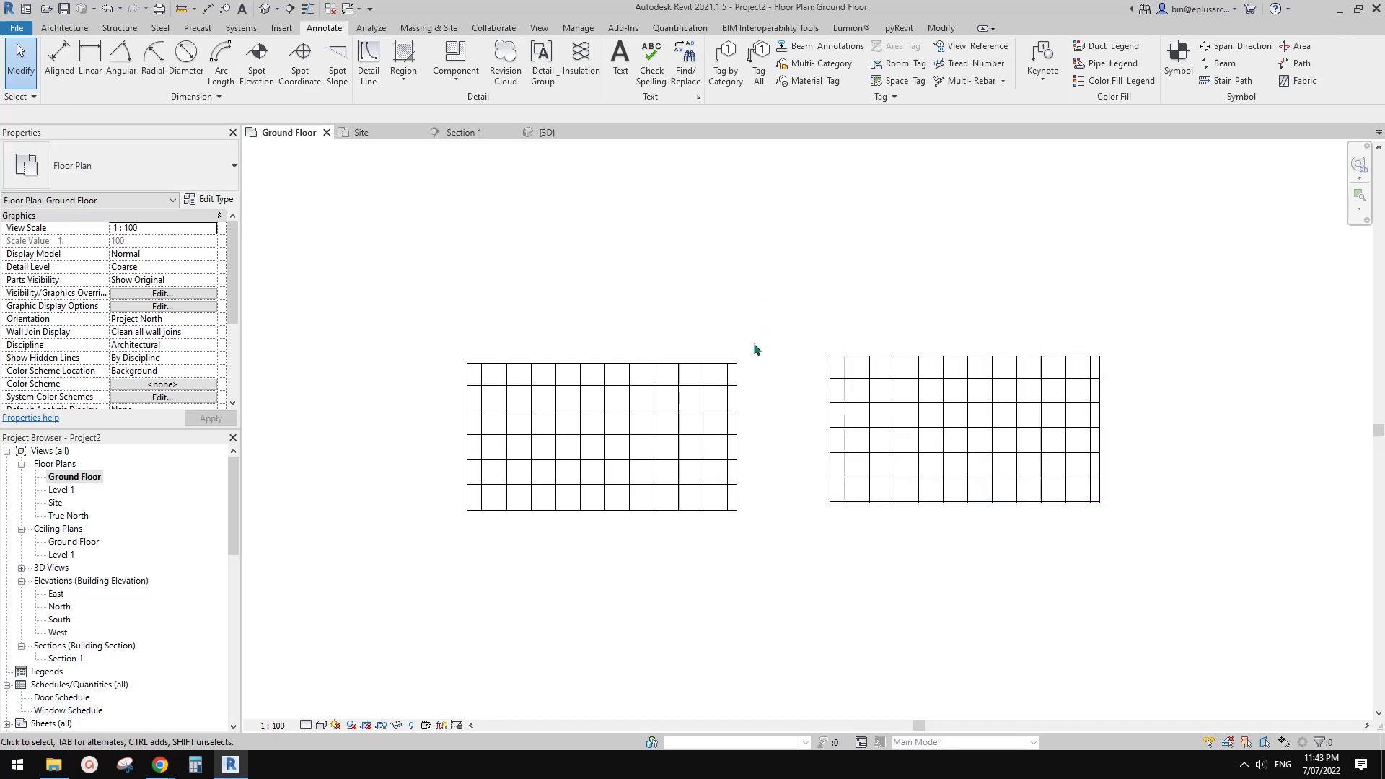
# - Examine how the model region's pattern lines respond to selection, leaving the region deselected
pyautogui.click(915, 405)
pyautogui.press('Escape')
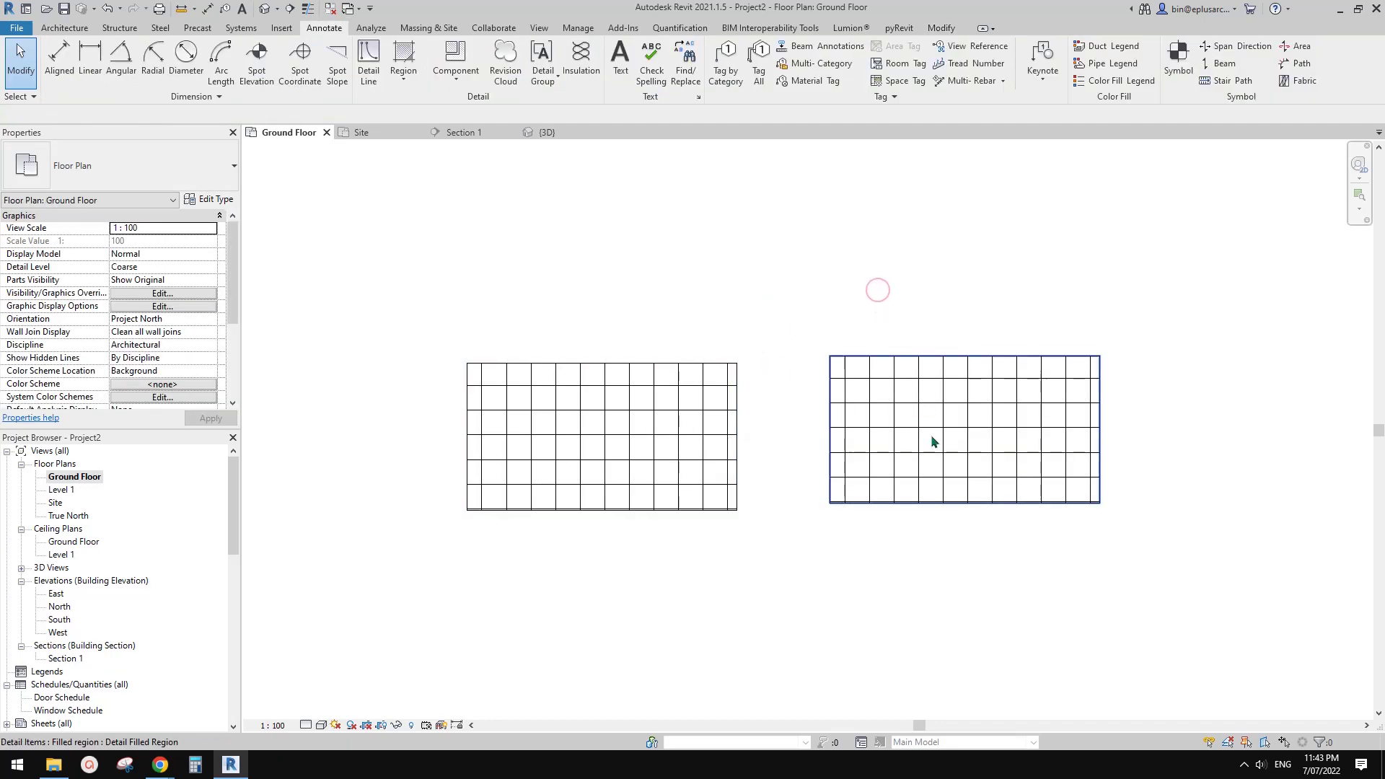
pyautogui.click(930, 433)
pyautogui.press('Escape')
# - Examine whether individual drafting pattern lines in the draft 1 region can be selected separately from the region
pyautogui.scroll(2, 749, 417)
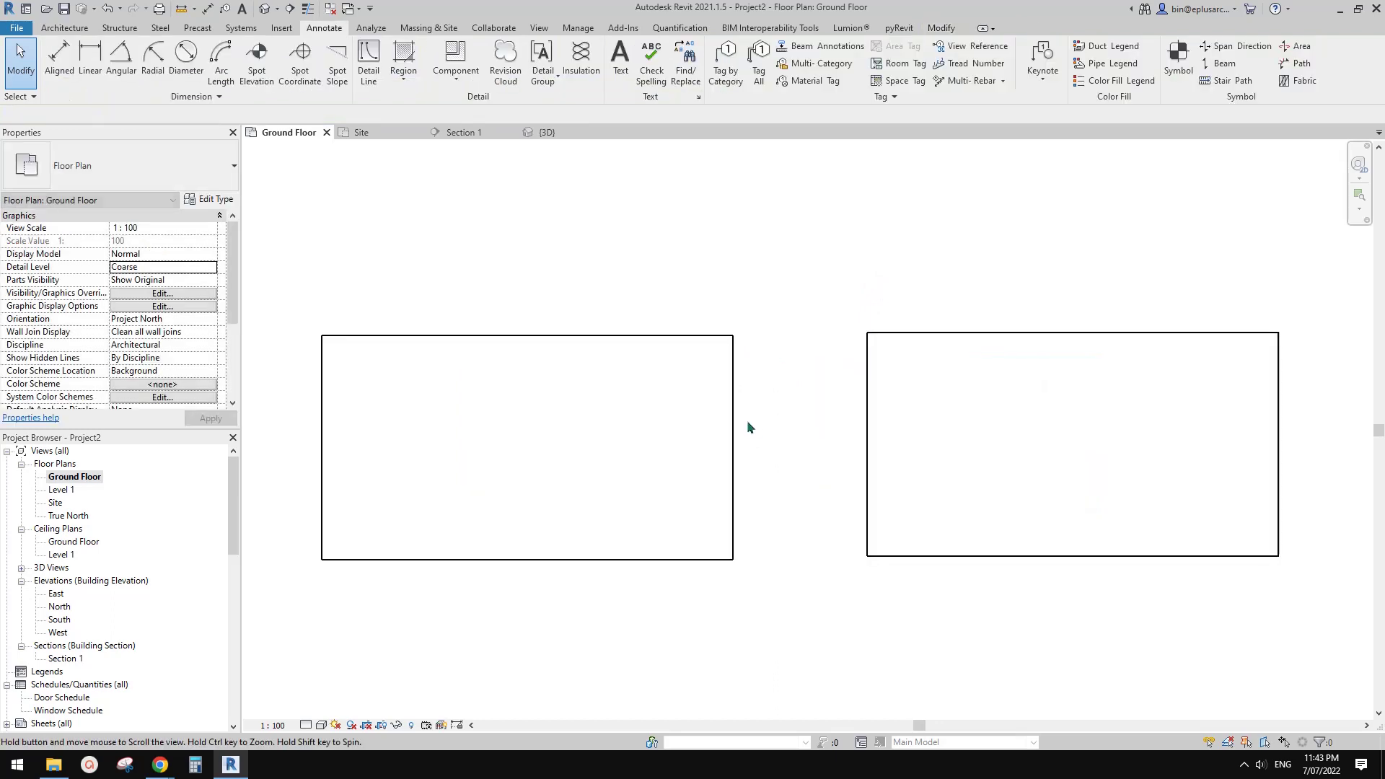
pyautogui.scroll(2, 679, 376)
pyautogui.moveTo(684, 399); pyautogui.dragTo(744, 390, button='middle')
pyautogui.scroll(-1, 779, 393)
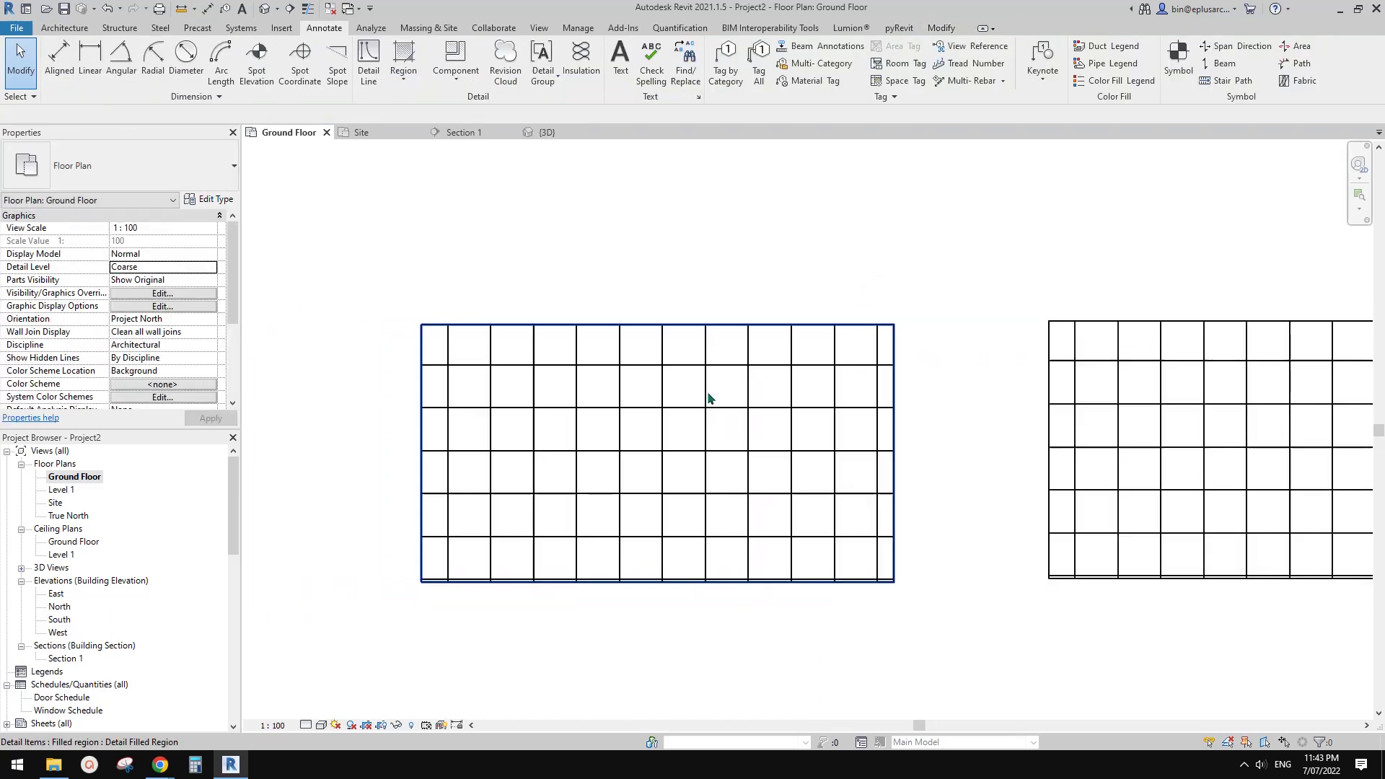
pyautogui.click(707, 390)
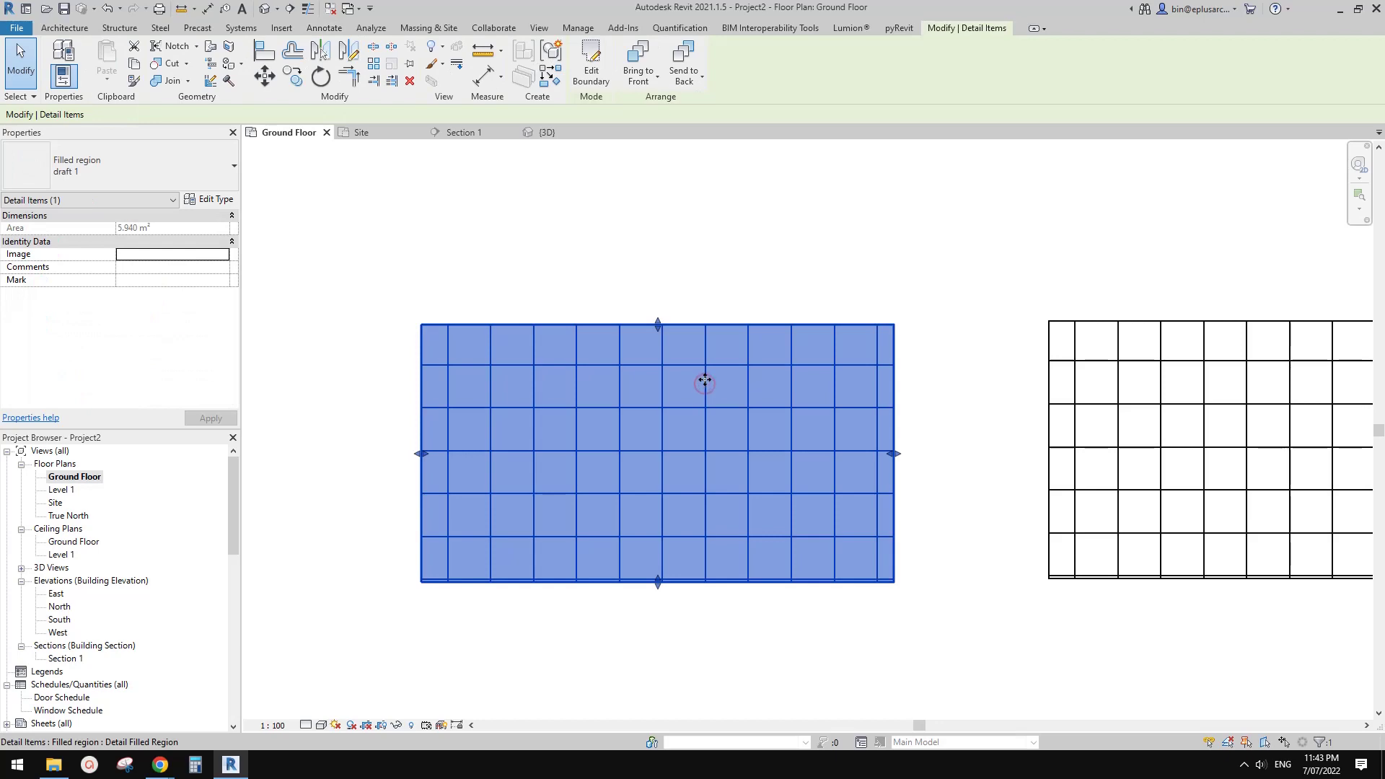
pyautogui.press('Escape')
pyautogui.click(726, 378)
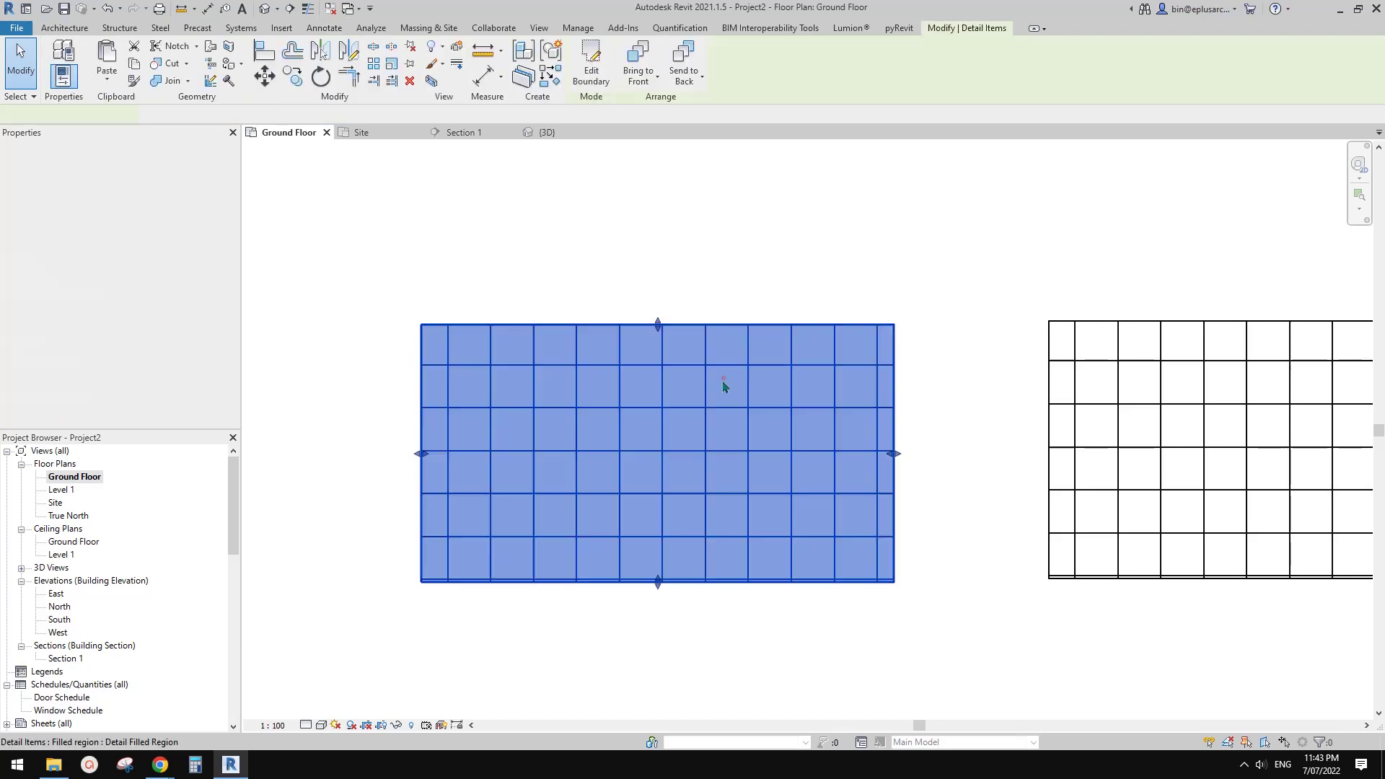
pyautogui.press('Escape')
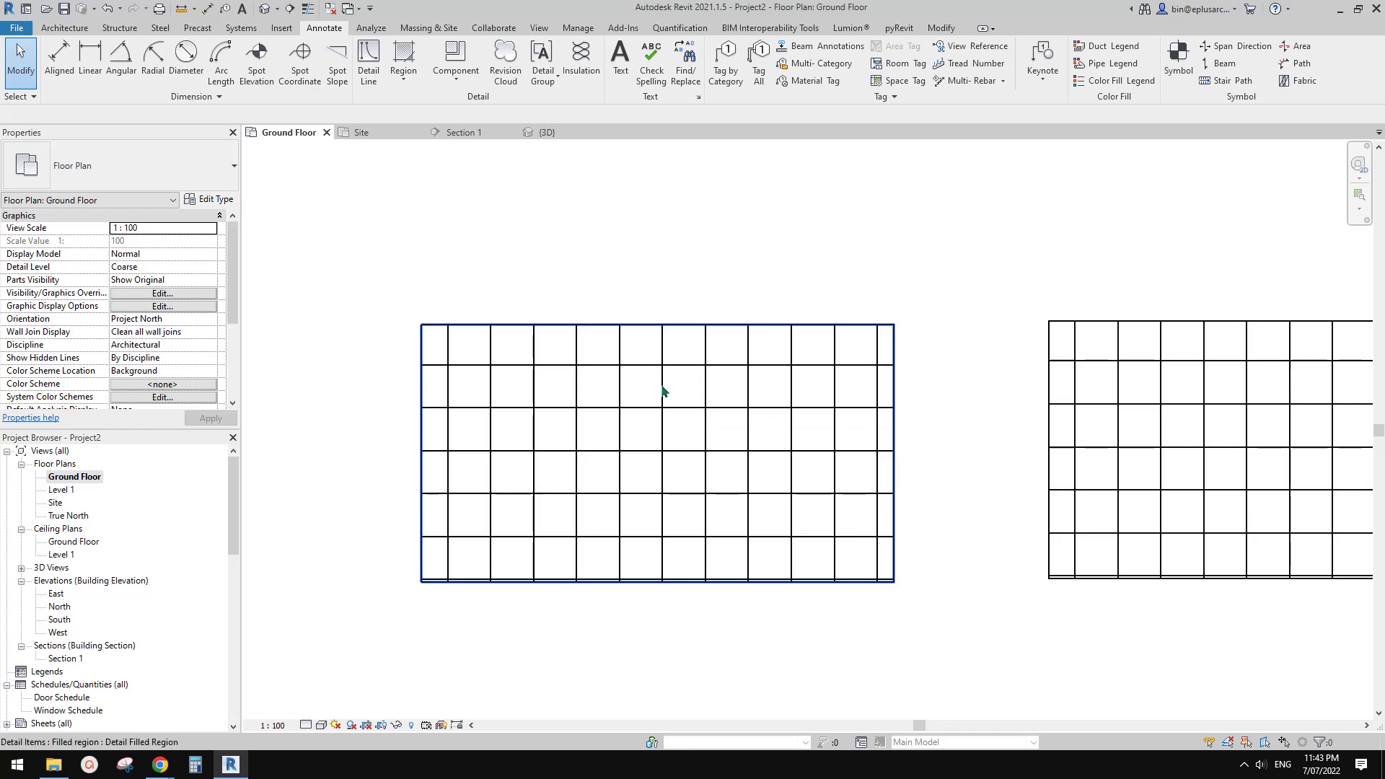
pyautogui.click(694, 368)
pyautogui.press('Escape')
pyautogui.click(730, 368)
pyautogui.press('Escape')
pyautogui.moveTo(728, 372); pyautogui.dragTo(743, 384, button='middle')
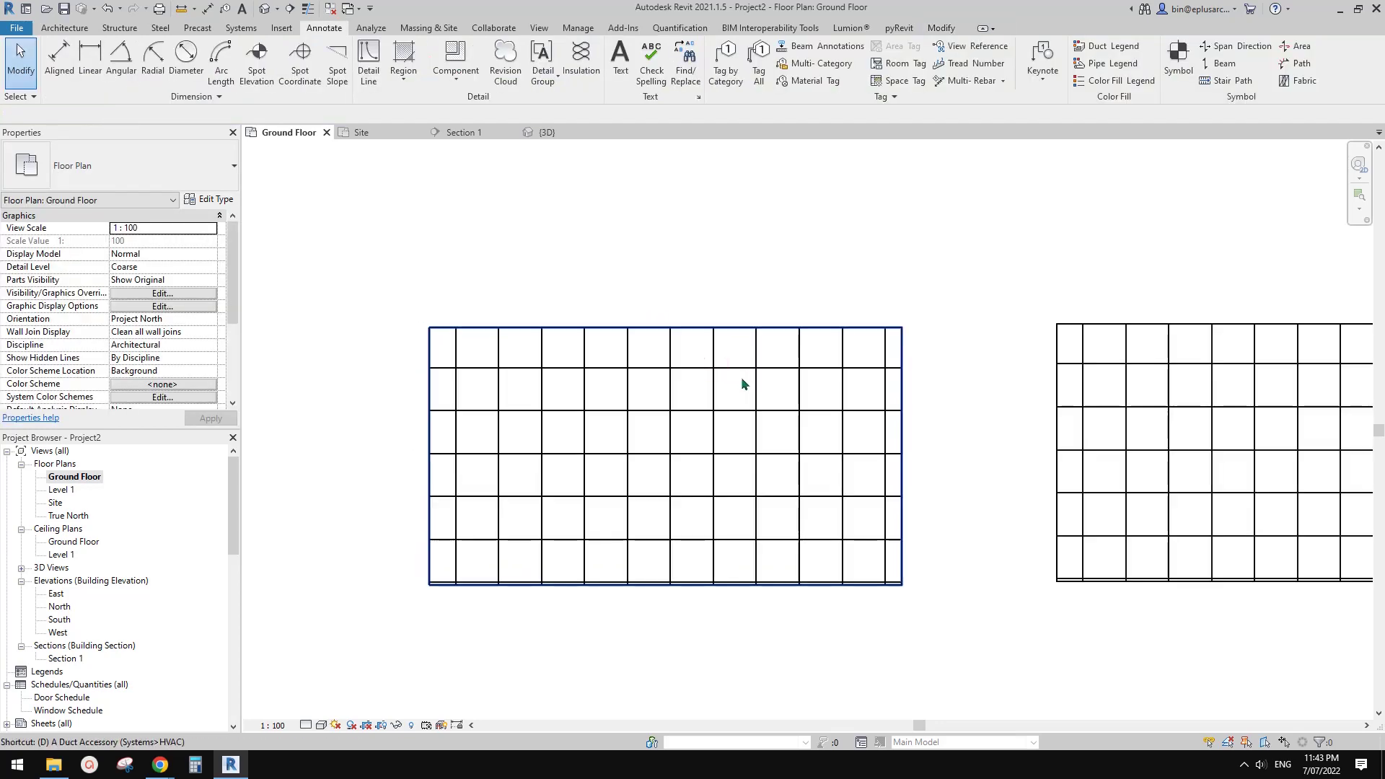
# - Sketch a diagonal detail line, rising to the right, just above the draft 1 filled region
pyautogui.press('d')
pyautogui.press('l')
pyautogui.click(611, 309)
pyautogui.click(758, 218)
# - Try to align the draft 1 region's drafting pattern lines to the diagonal detail line
pyautogui.press('a')
pyautogui.press('l')
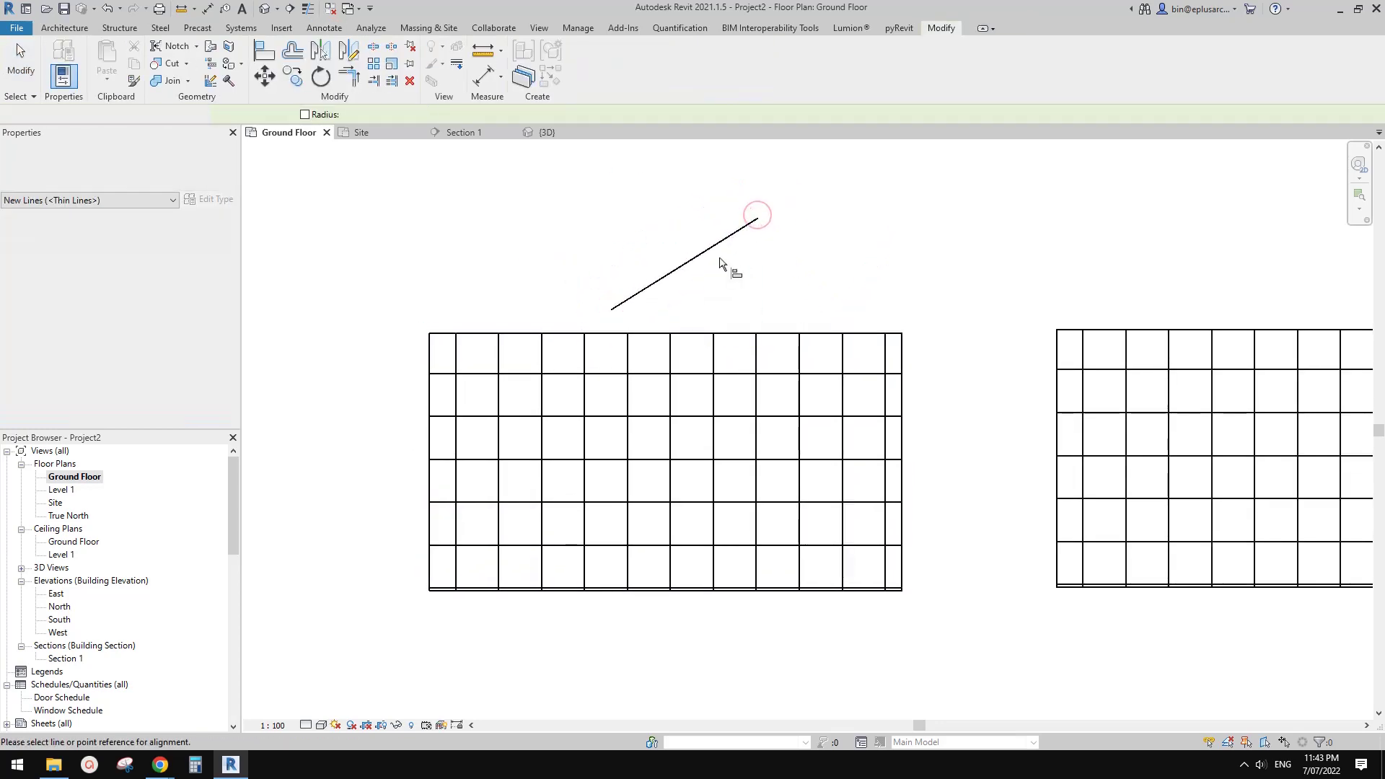
pyautogui.click(695, 270)
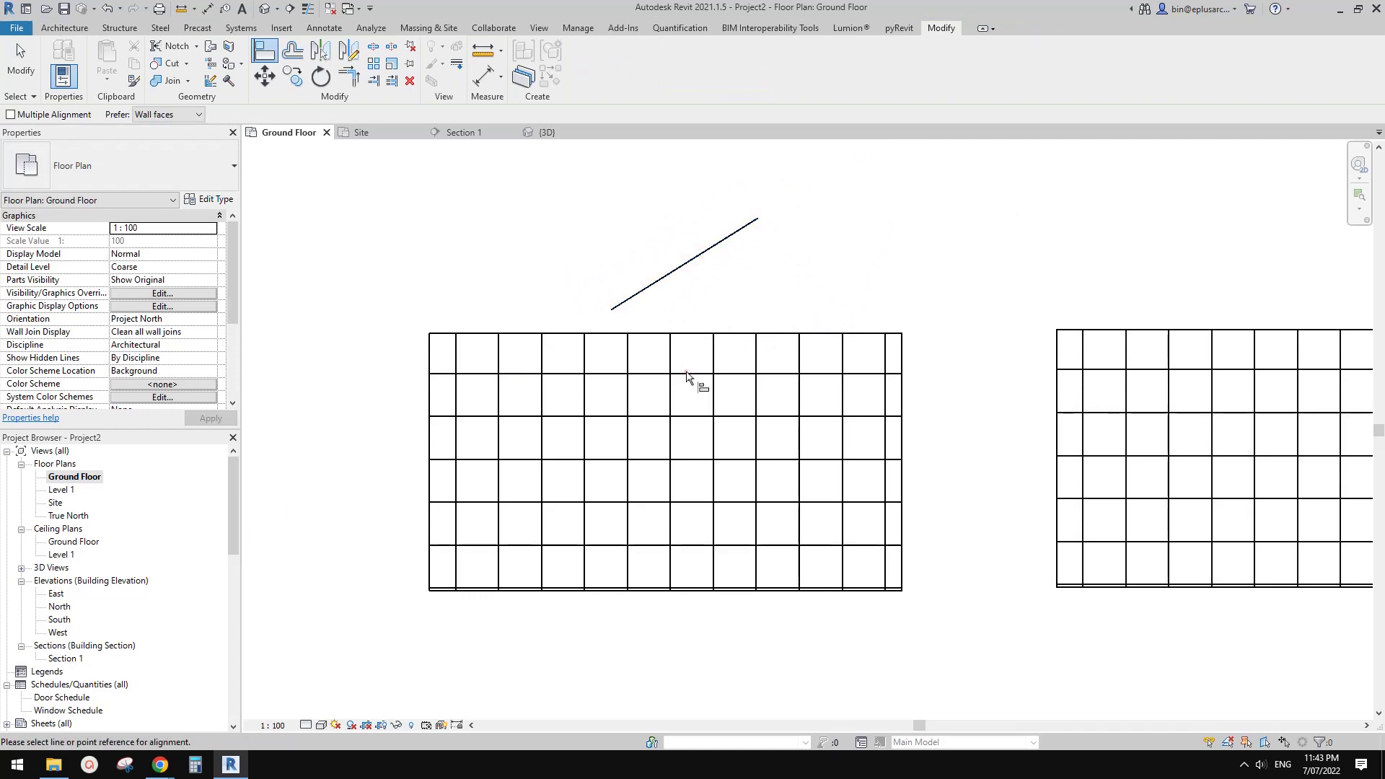
pyautogui.click(675, 271)
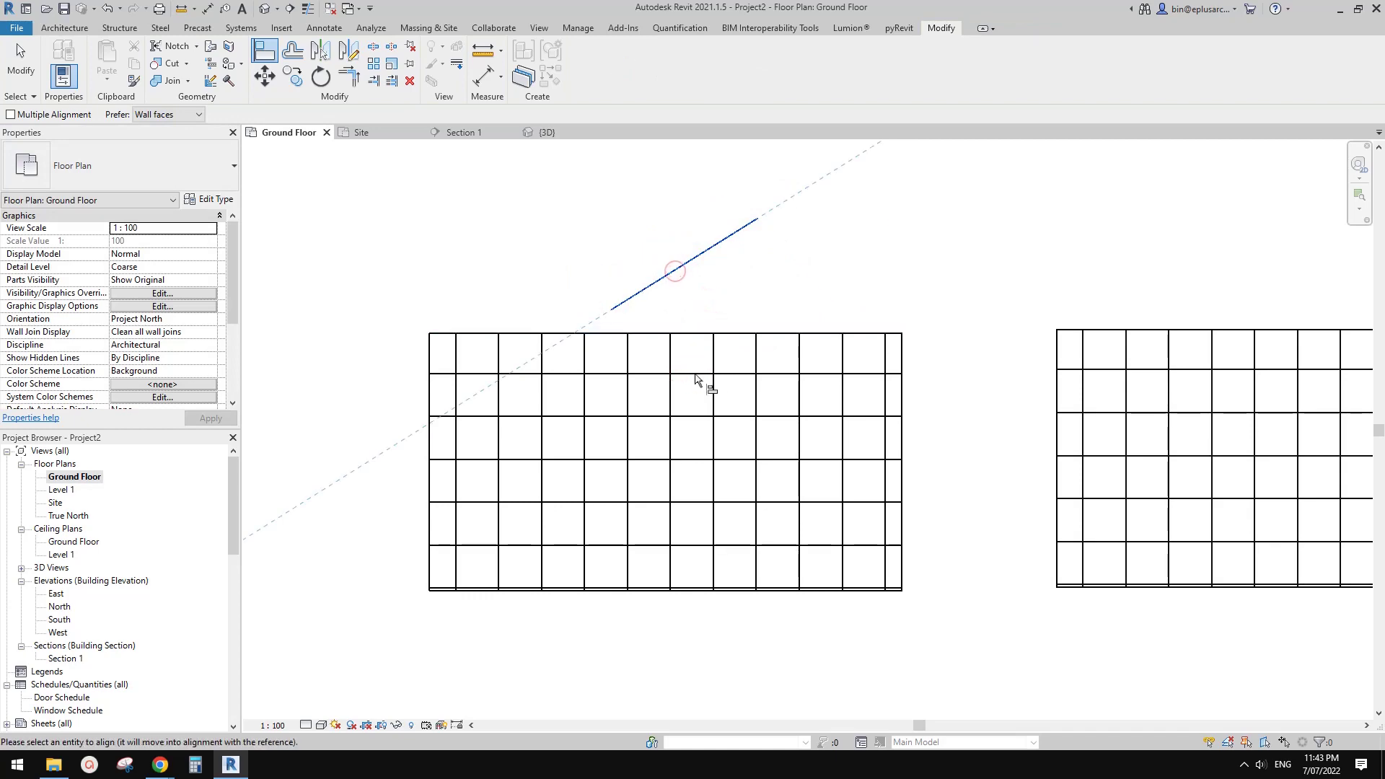
pyautogui.press('Escape')
# - Rotate the draft 1 filled region slightly clockwise about its centre
pyautogui.scroll(-1, 655, 520)
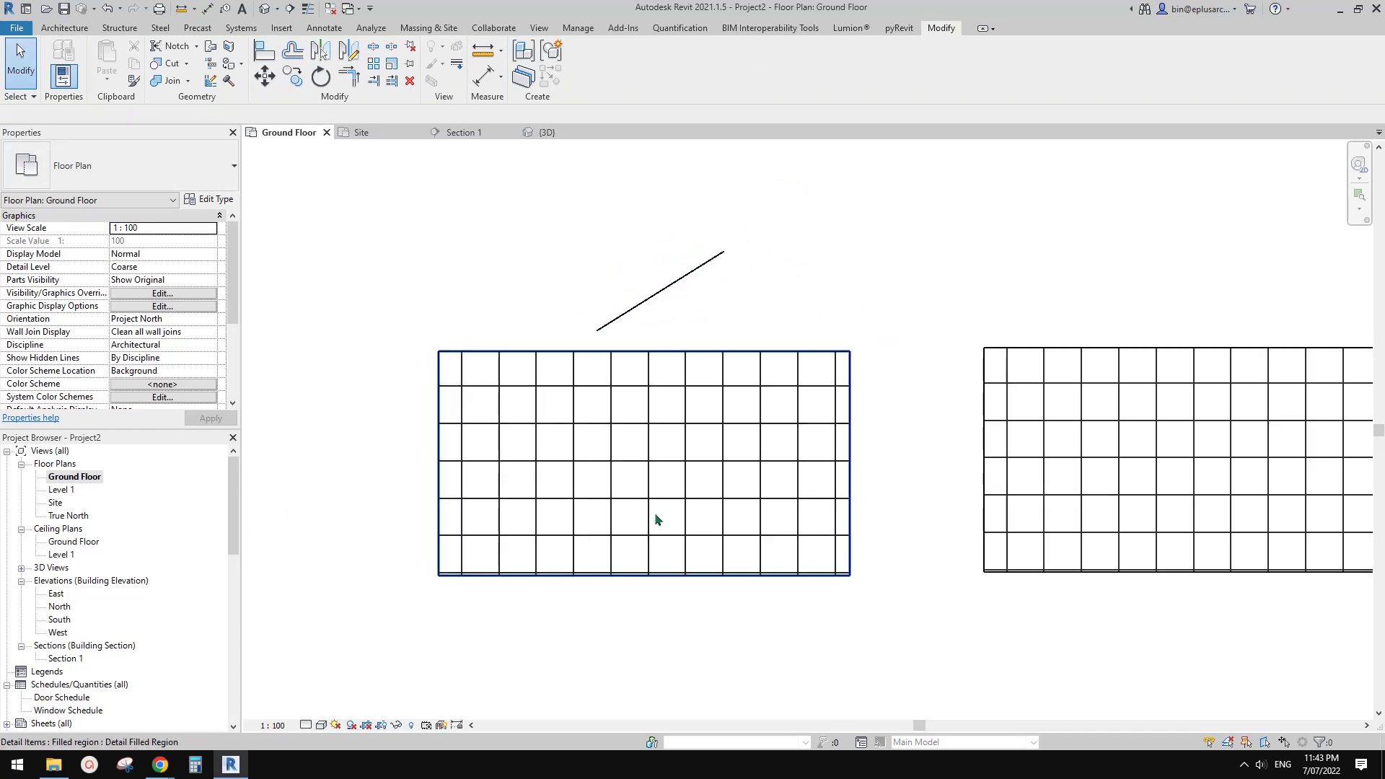
pyautogui.scroll(-1, 721, 513)
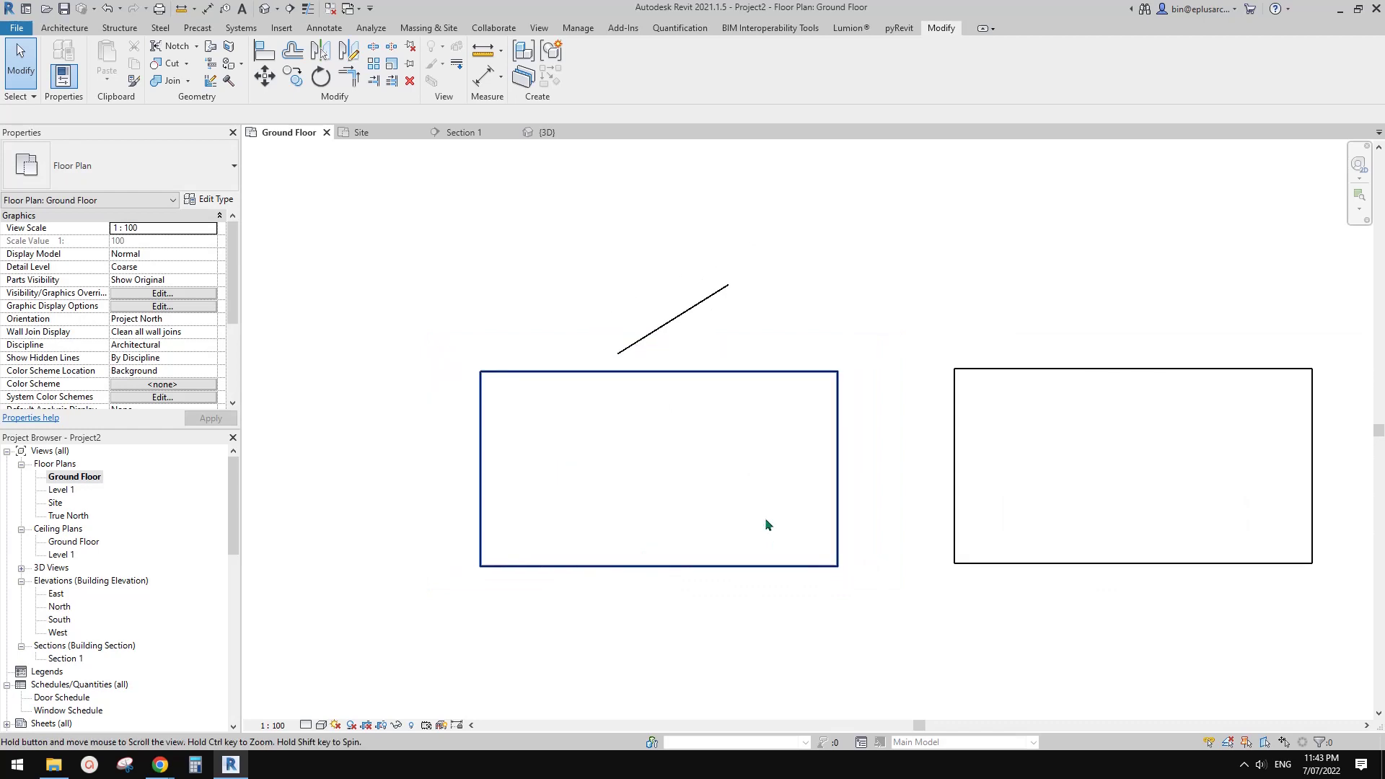
pyautogui.click(673, 421)
pyautogui.press('r')
pyautogui.press('o')
pyautogui.click(822, 380)
pyautogui.click(830, 450)
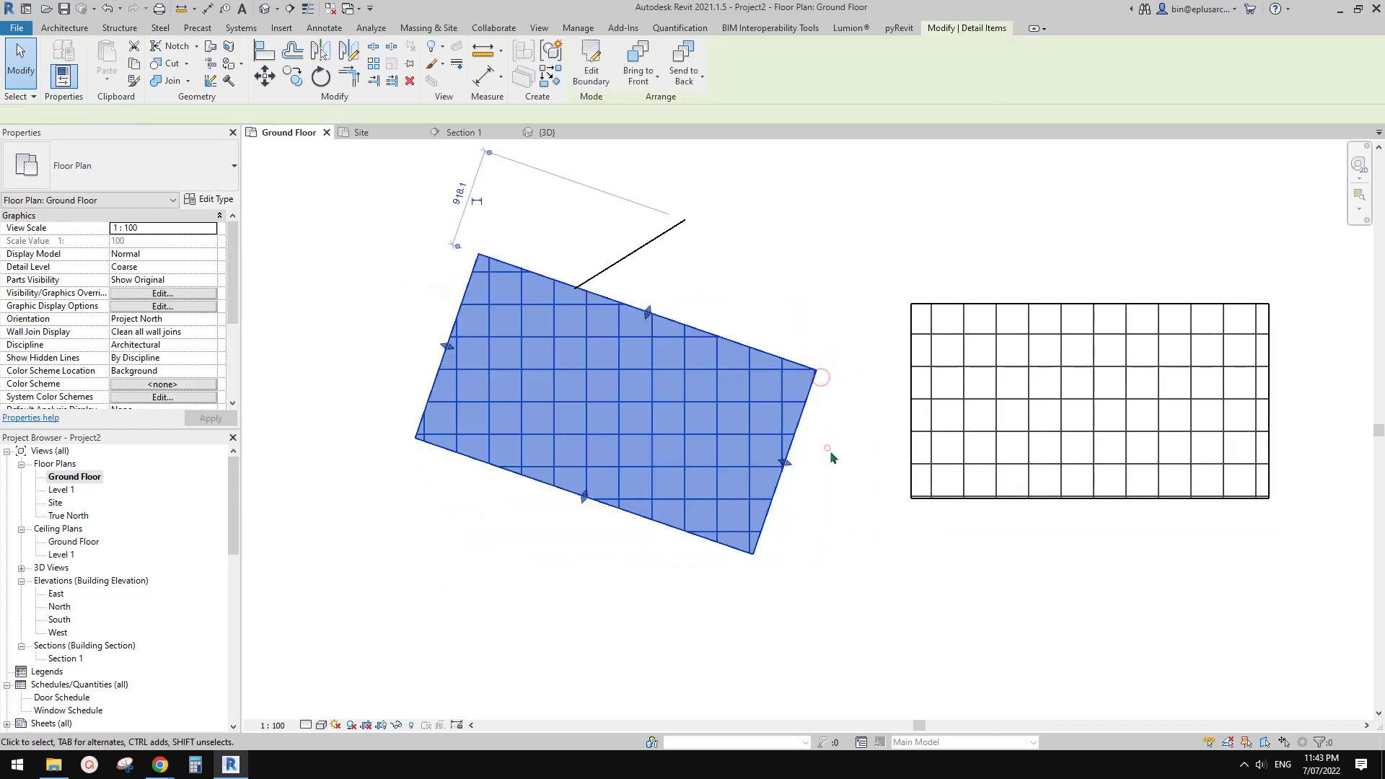
pyautogui.press('Escape')
# - Move the rotated draft 1 region down, clear of the diagonal detail line, and deselect it
pyautogui.moveTo(630, 420); pyautogui.dragTo(608, 475)
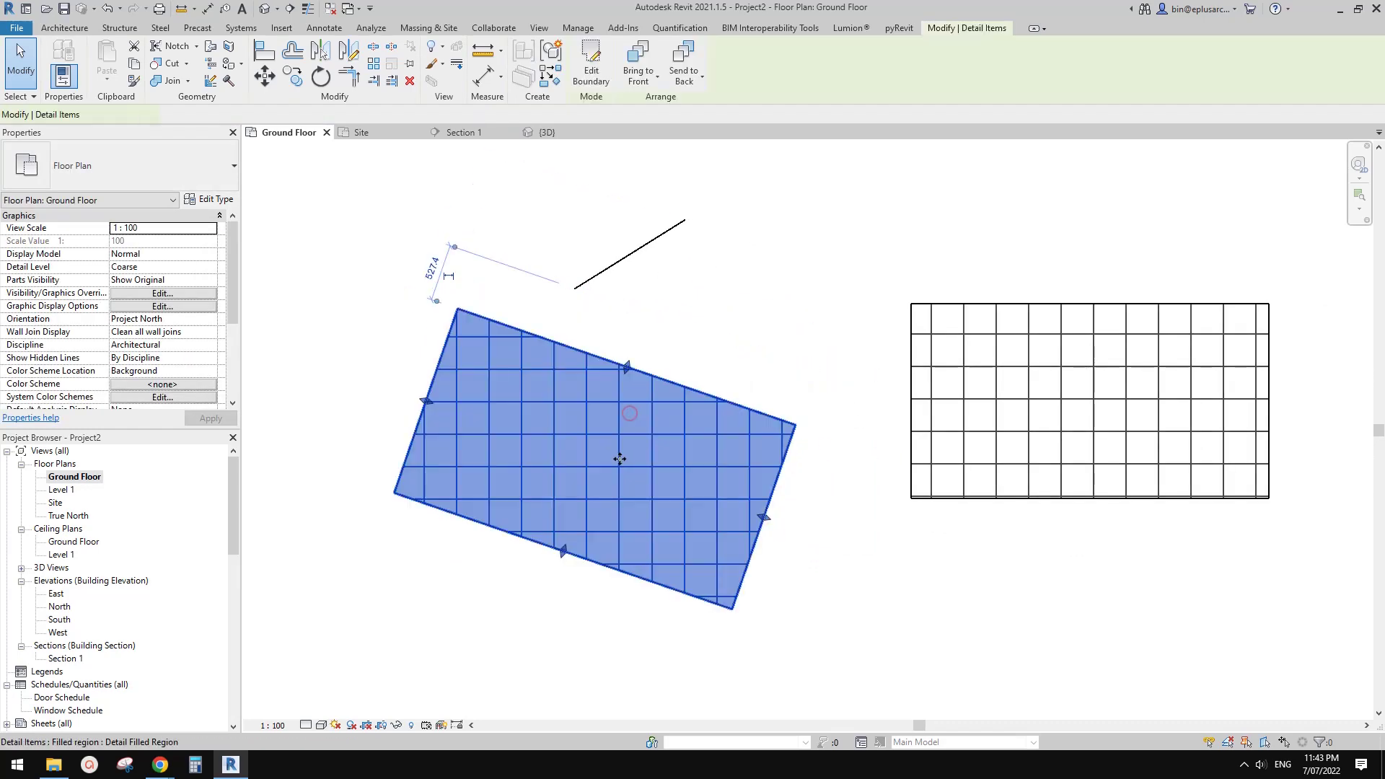
pyautogui.click(846, 438)
pyautogui.click(760, 497)
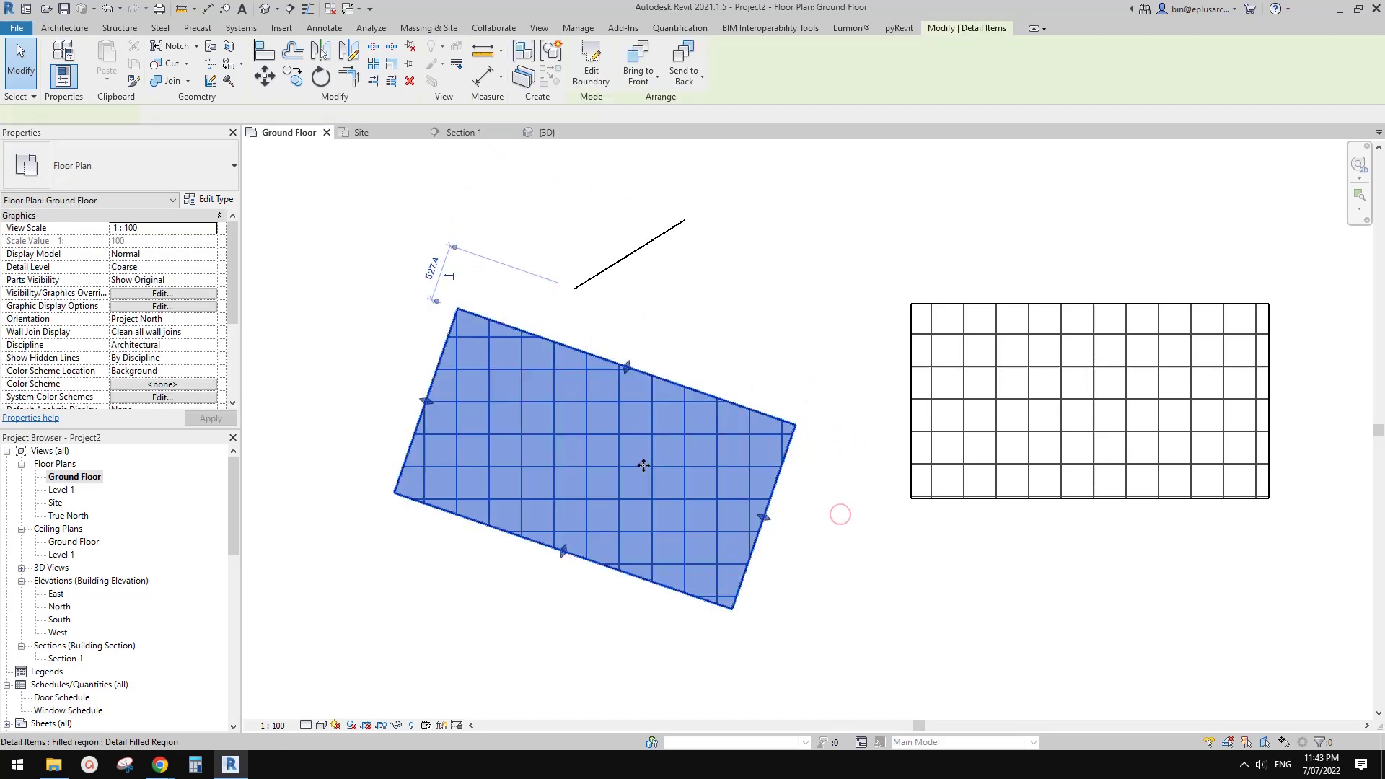
pyautogui.press('Escape')
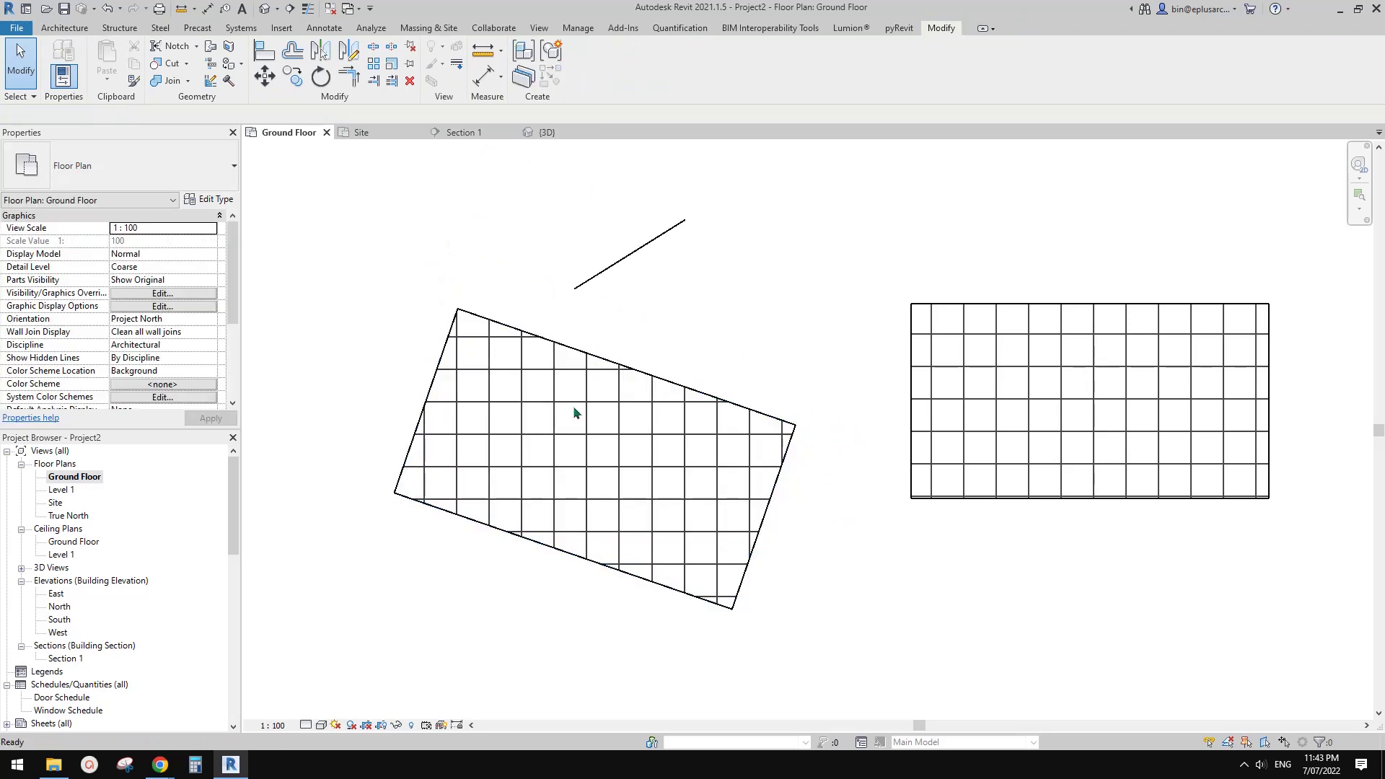
# - Rotate the draft 1 filled region further clockwise to compare its boundary angle with the drafting pattern's orientation
pyautogui.click(663, 453)
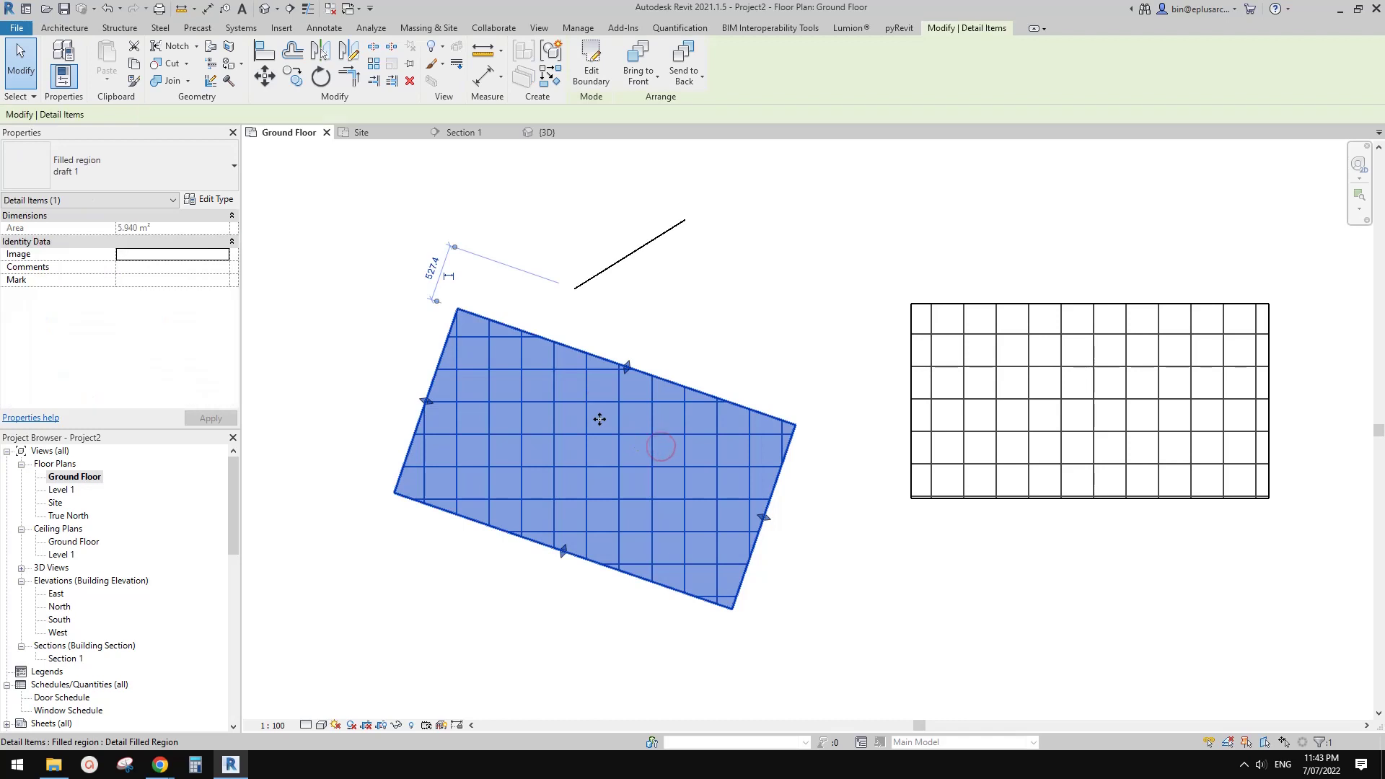
pyautogui.moveTo(624, 433); pyautogui.dragTo(695, 435, button='middle')
pyautogui.press('r')
pyautogui.press('o')
pyautogui.click(834, 409)
pyautogui.click(879, 473)
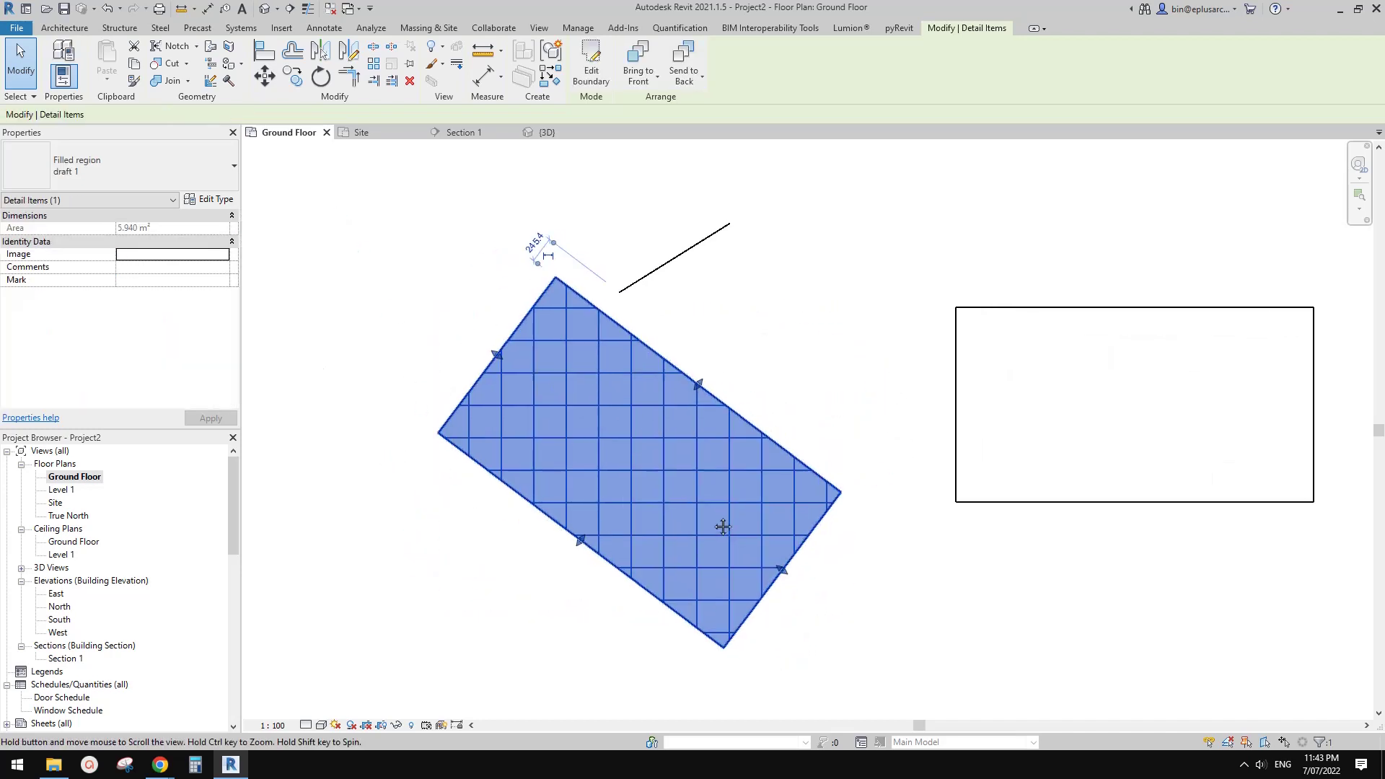
# - Rotate the draft 1 filled region partway back counter-clockwise about its centre
pyautogui.click(885, 453)
pyautogui.click(873, 368)
pyautogui.moveTo(860, 383); pyautogui.dragTo(766, 385, button='middle')
# - Rotate the model filled region slightly clockwise about its centre
pyautogui.click(960, 376)
pyautogui.moveTo(1061, 404); pyautogui.dragTo(801, 412, button='middle')
pyautogui.press('r')
pyautogui.press('Escape')
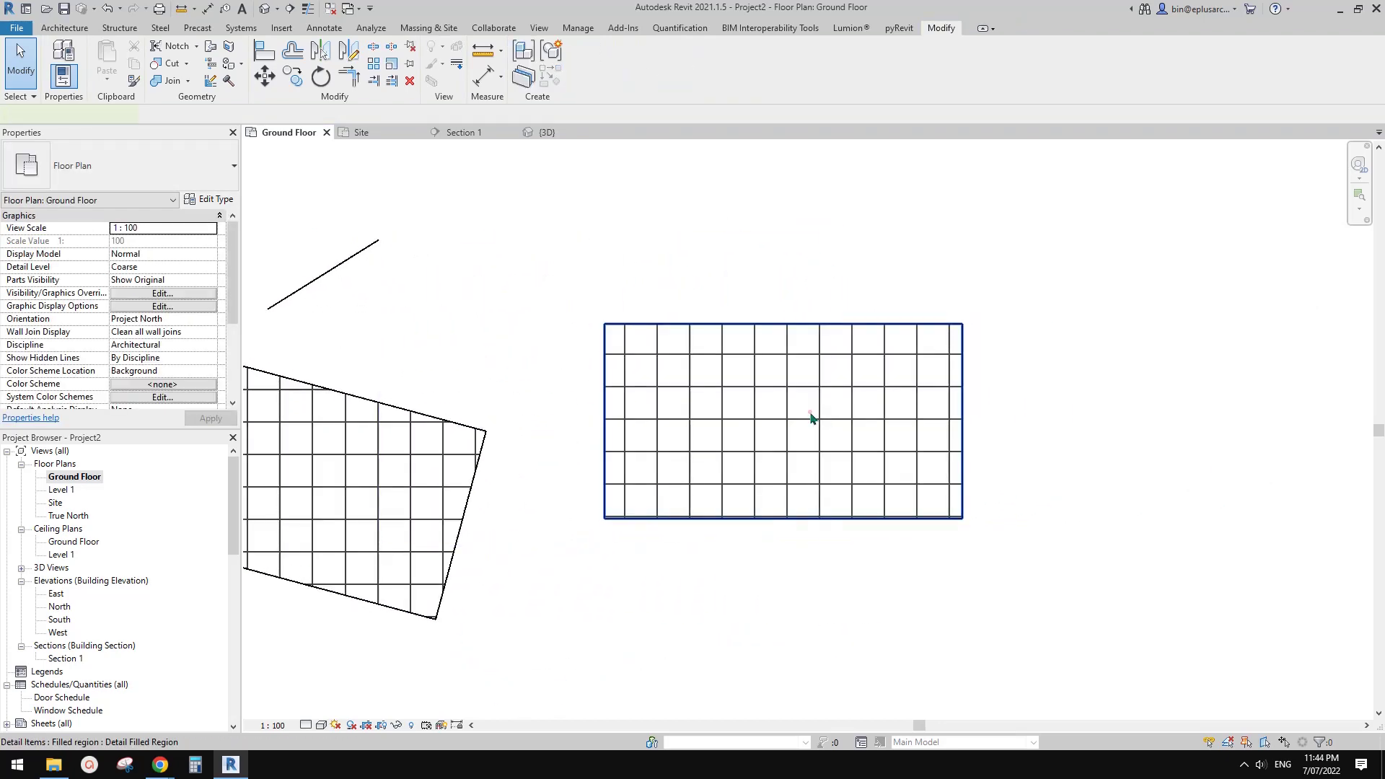
pyautogui.moveTo(802, 415); pyautogui.dragTo(837, 421)
pyautogui.moveTo(838, 422); pyautogui.dragTo(838, 427, button='middle')
pyautogui.press('r')
pyautogui.press('o')
pyautogui.click(1082, 332)
pyautogui.click(1011, 473)
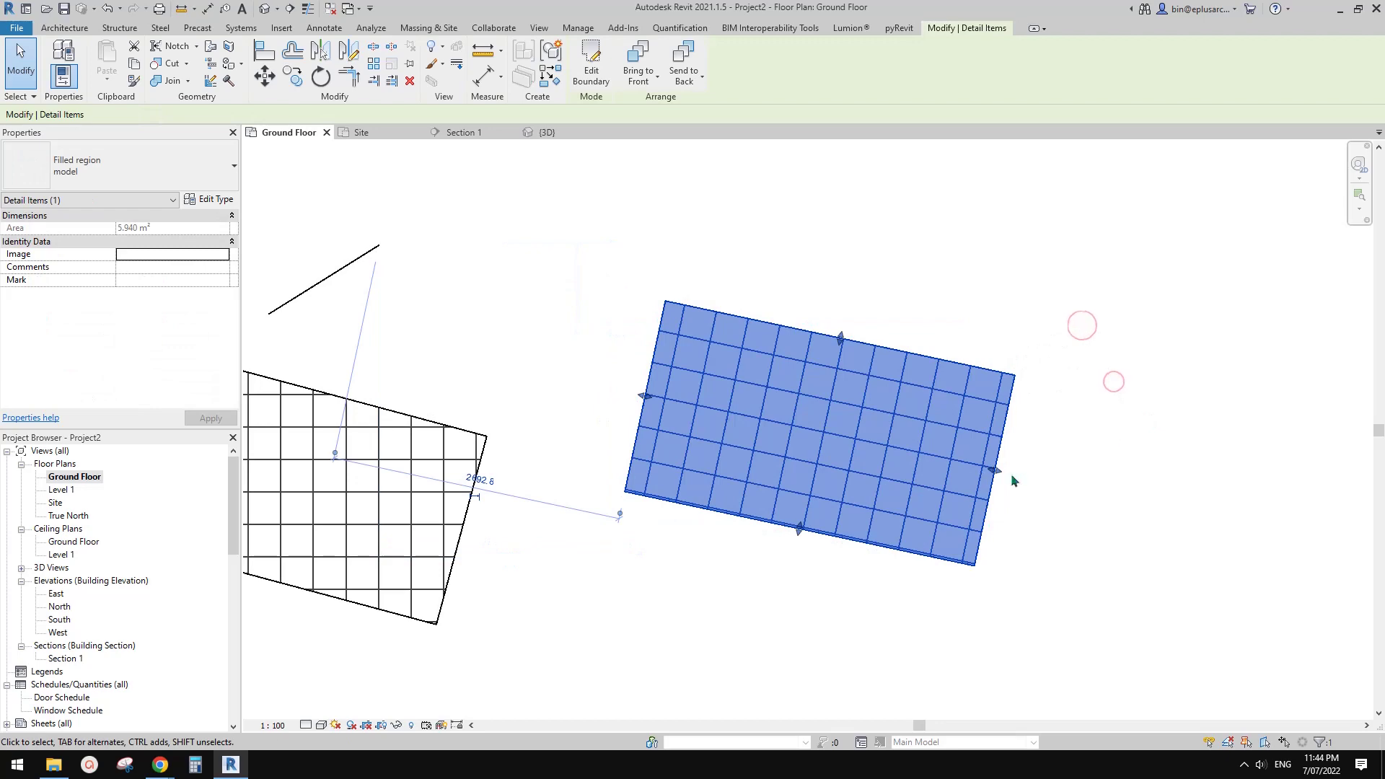
# - Rotate the model filled region further clockwise about its centre and deselect it
pyautogui.press('r')
pyautogui.press('o')
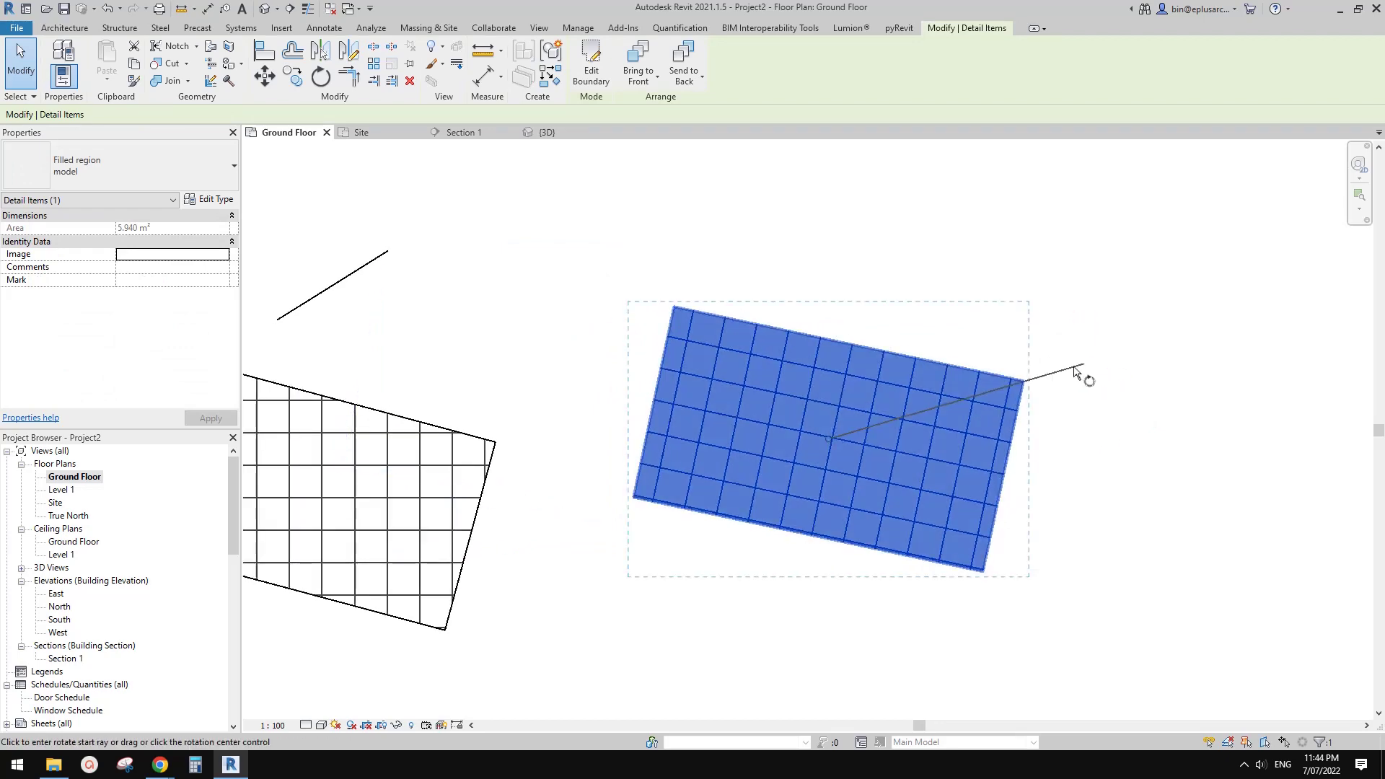
pyautogui.click(1091, 361)
pyautogui.click(1092, 446)
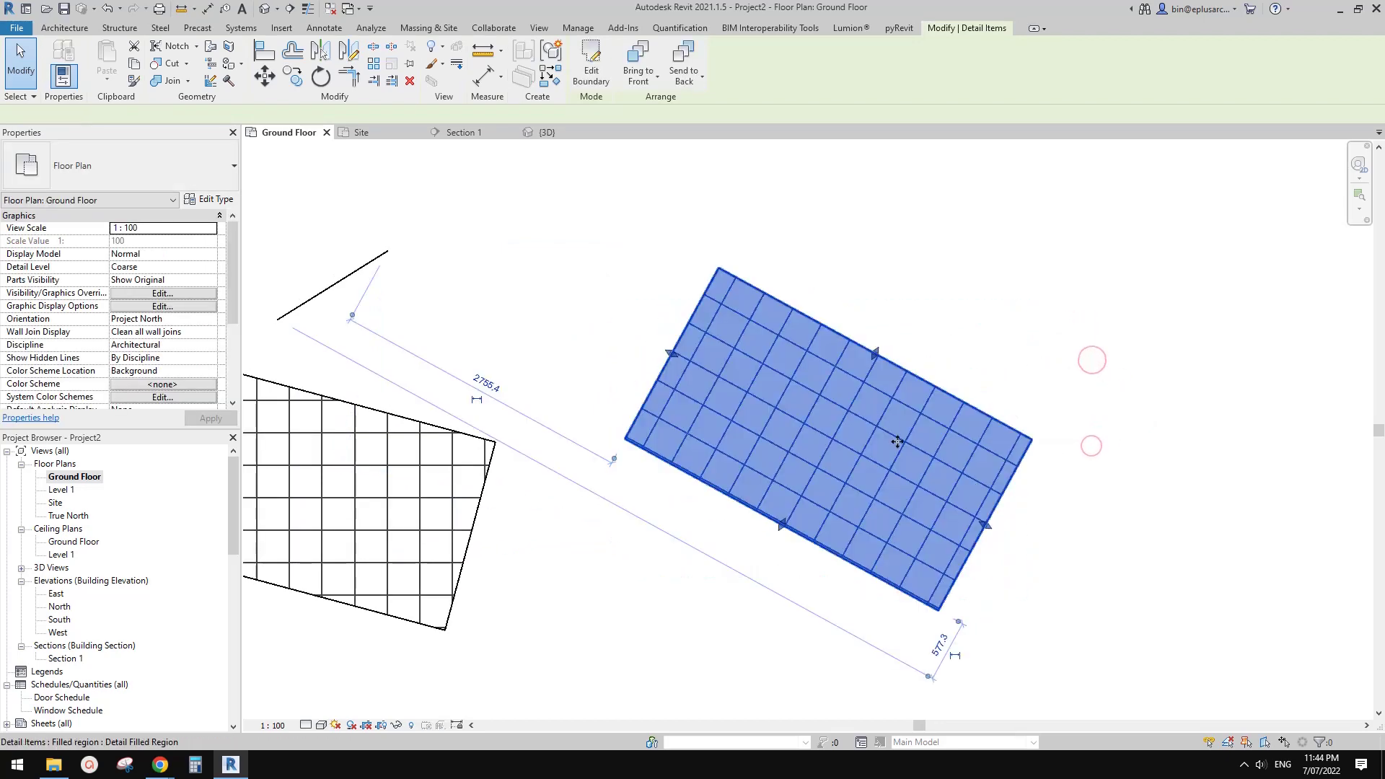
pyautogui.click(932, 556)
pyautogui.press('Escape')
# - Examine how the model region's pattern lines are oriented relative to its rotated boundary, reselecting and deselecting the region
pyautogui.click(747, 474)
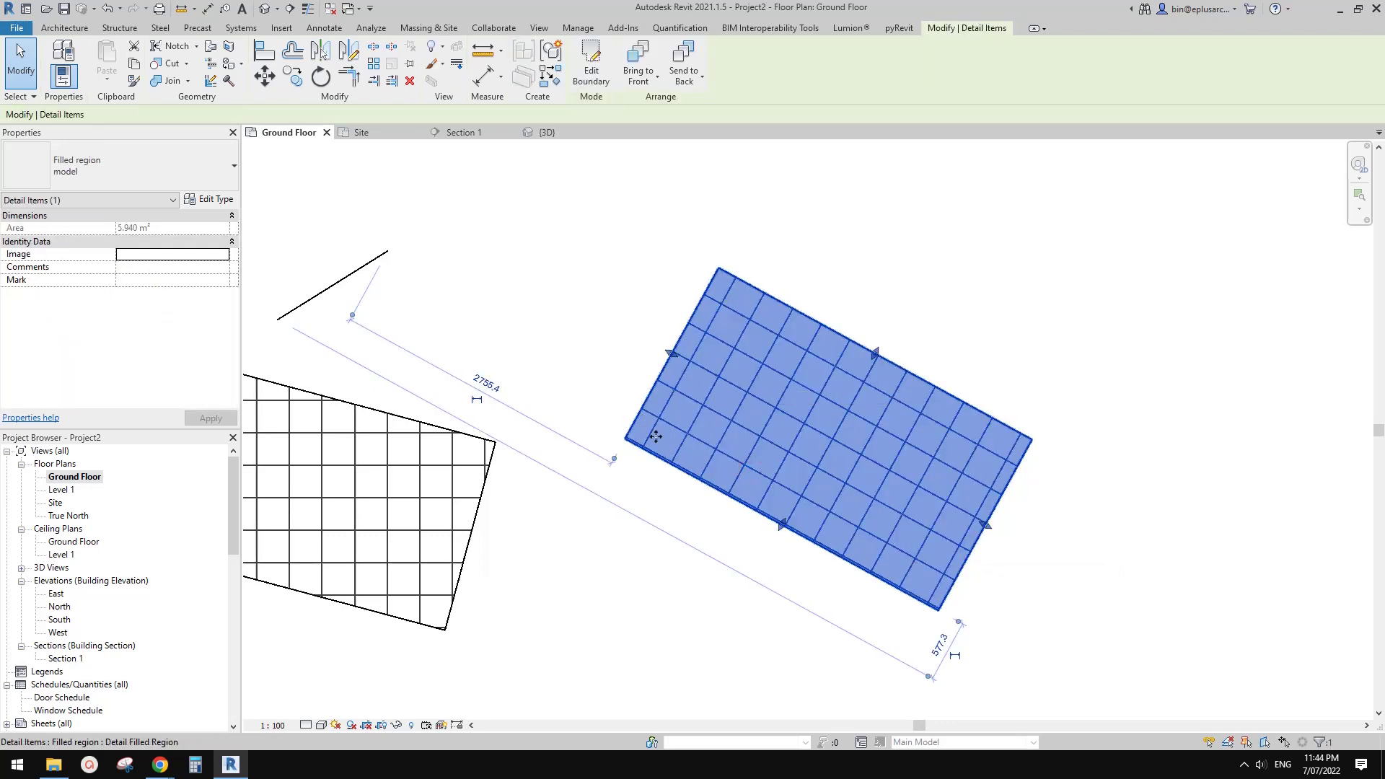
pyautogui.moveTo(930, 495); pyautogui.dragTo(941, 497, button='middle')
pyautogui.press('Escape')
pyautogui.click(820, 477)
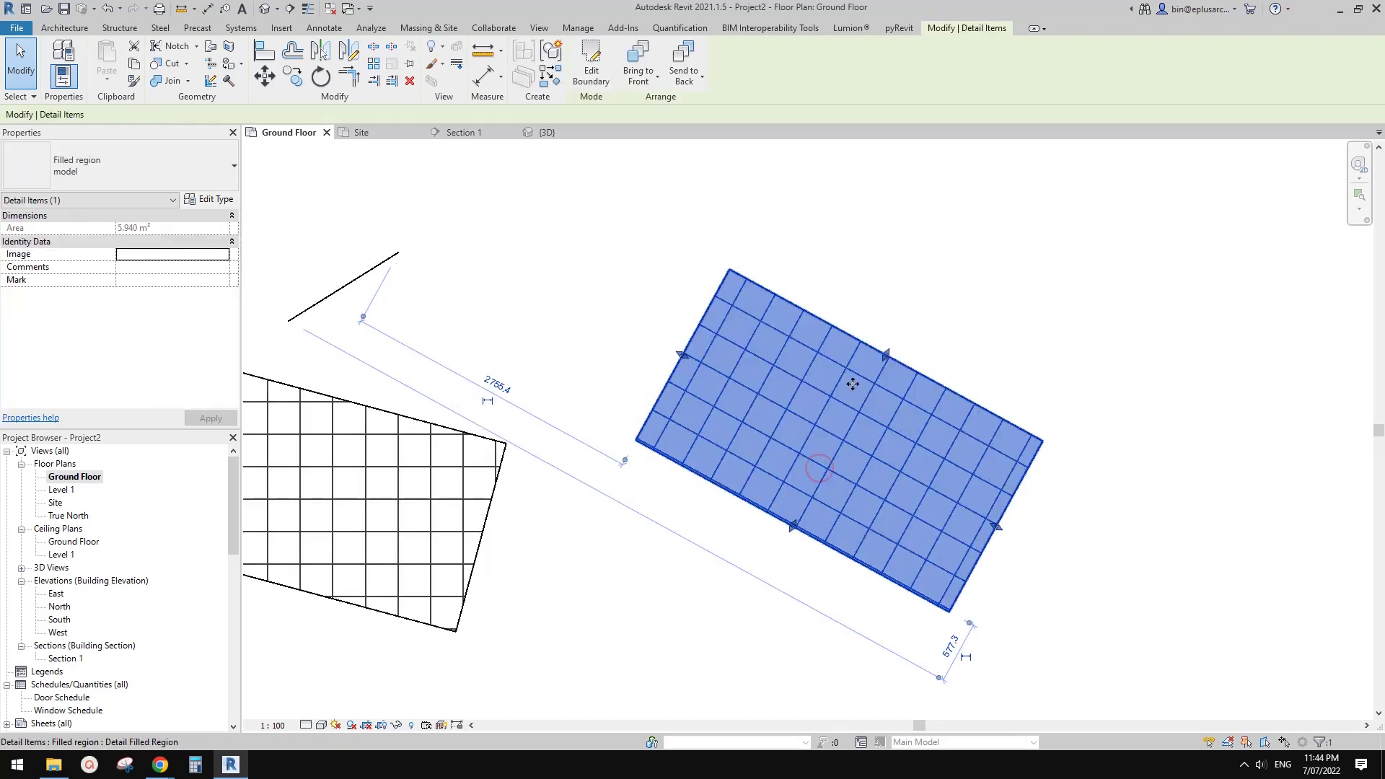
pyautogui.moveTo(845, 484); pyautogui.dragTo(844, 480, button='middle')
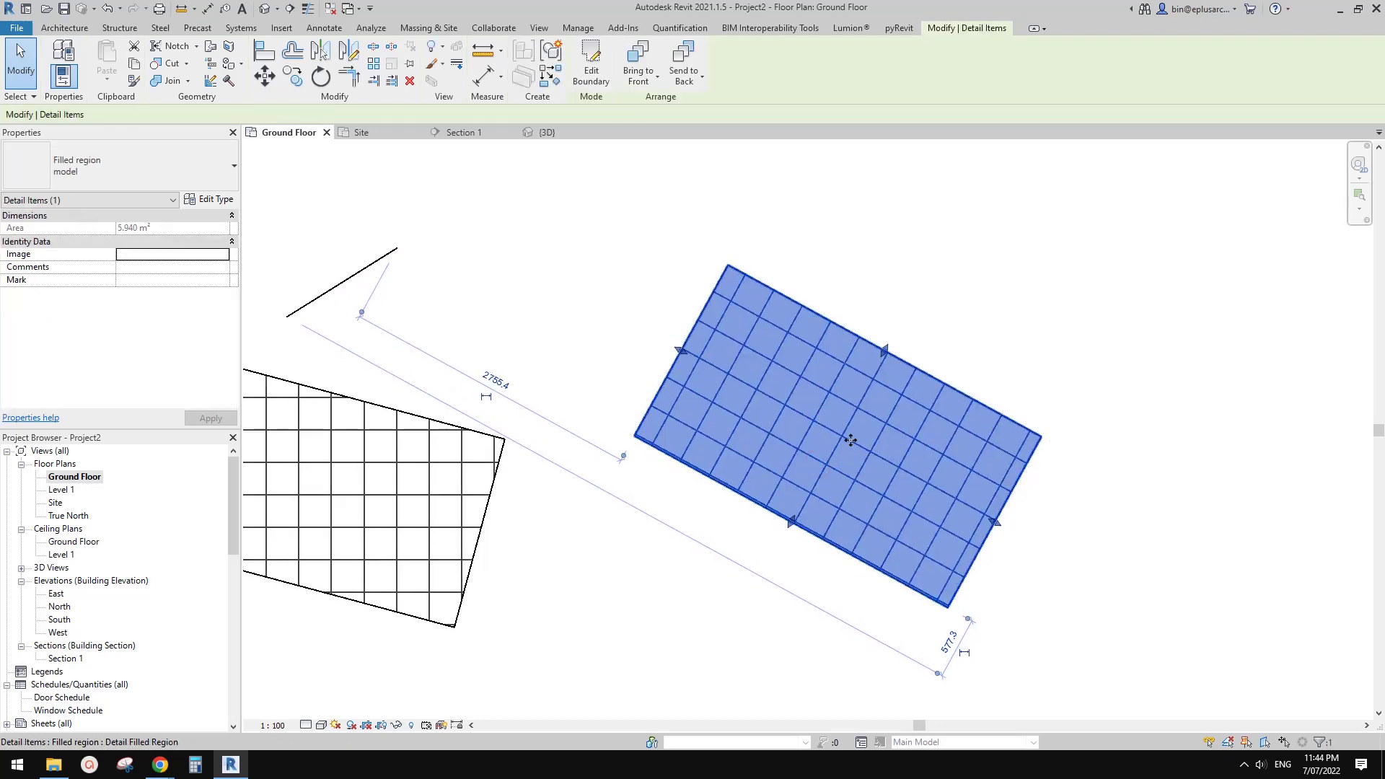
pyautogui.press('Escape')
pyautogui.scroll(2, 879, 424)
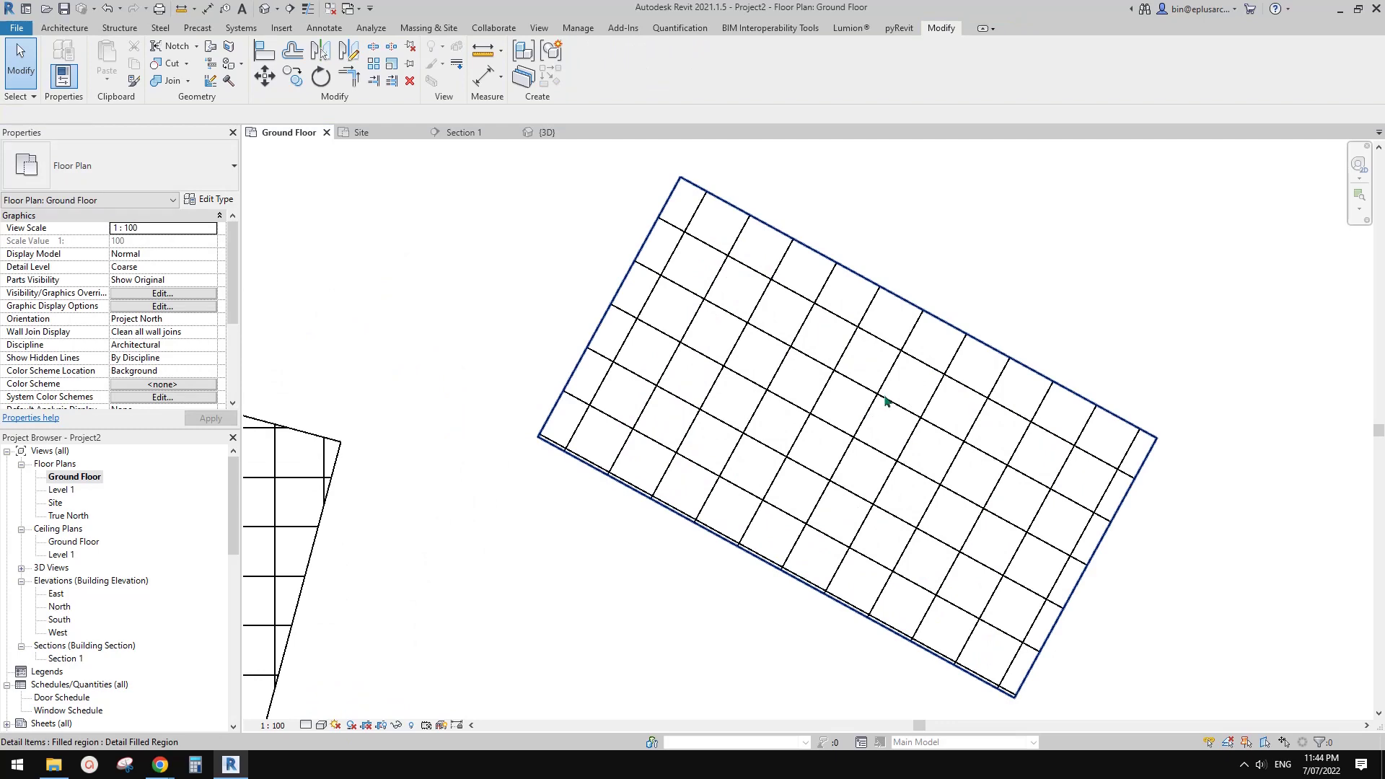
pyautogui.moveTo(885, 391); pyautogui.dragTo(875, 407, button='middle')
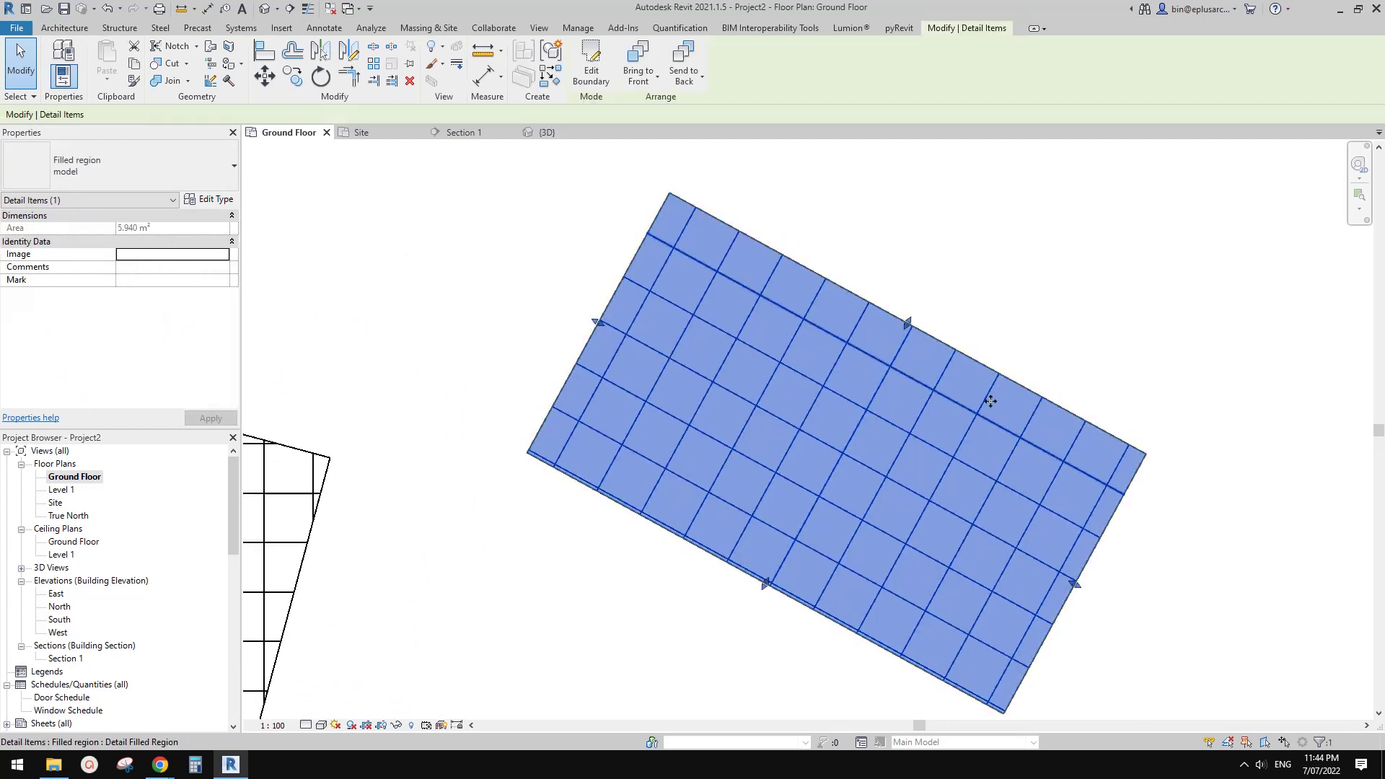
pyautogui.press('Escape')
pyautogui.press('Escape')
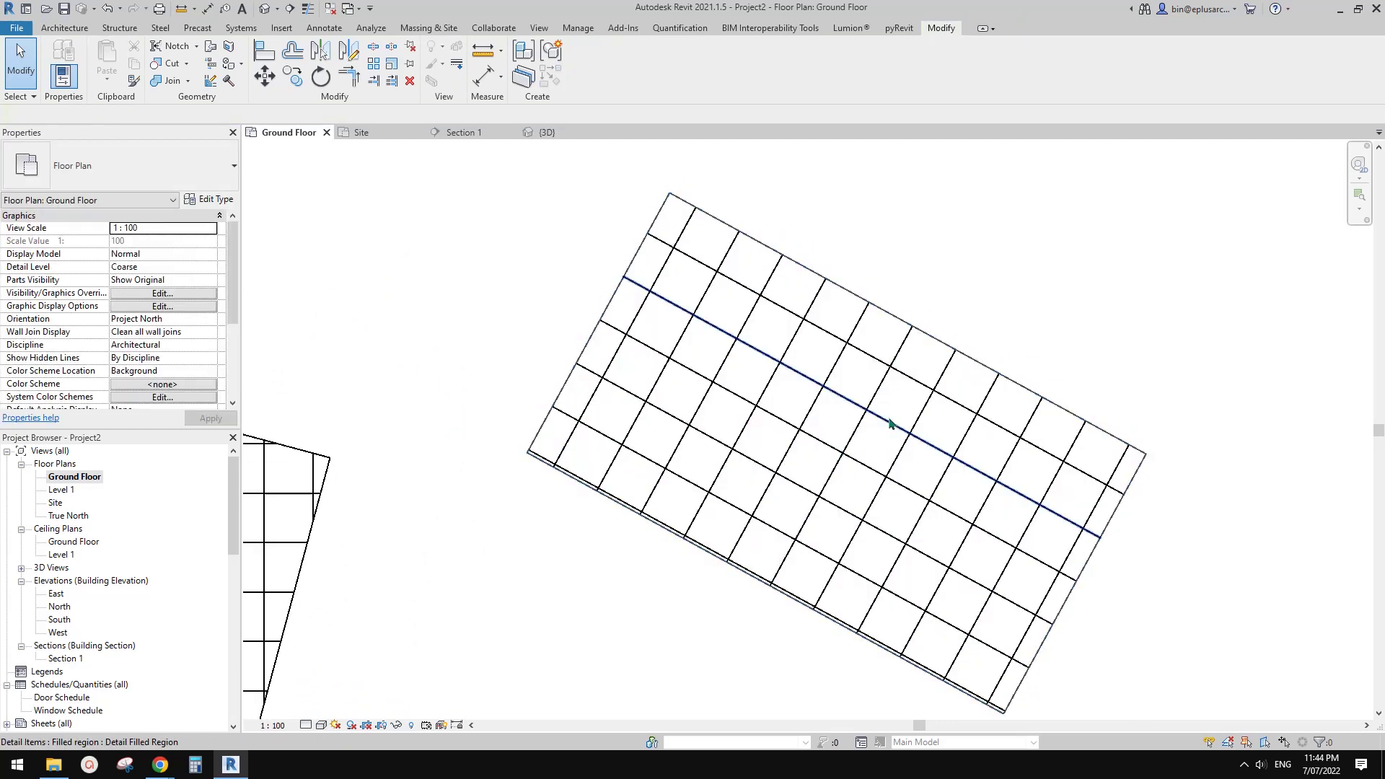
# - Select a single pattern line in the model region and rotate the crosshatch to a different angle from the boundary, then deselect it
pyautogui.click(877, 396)
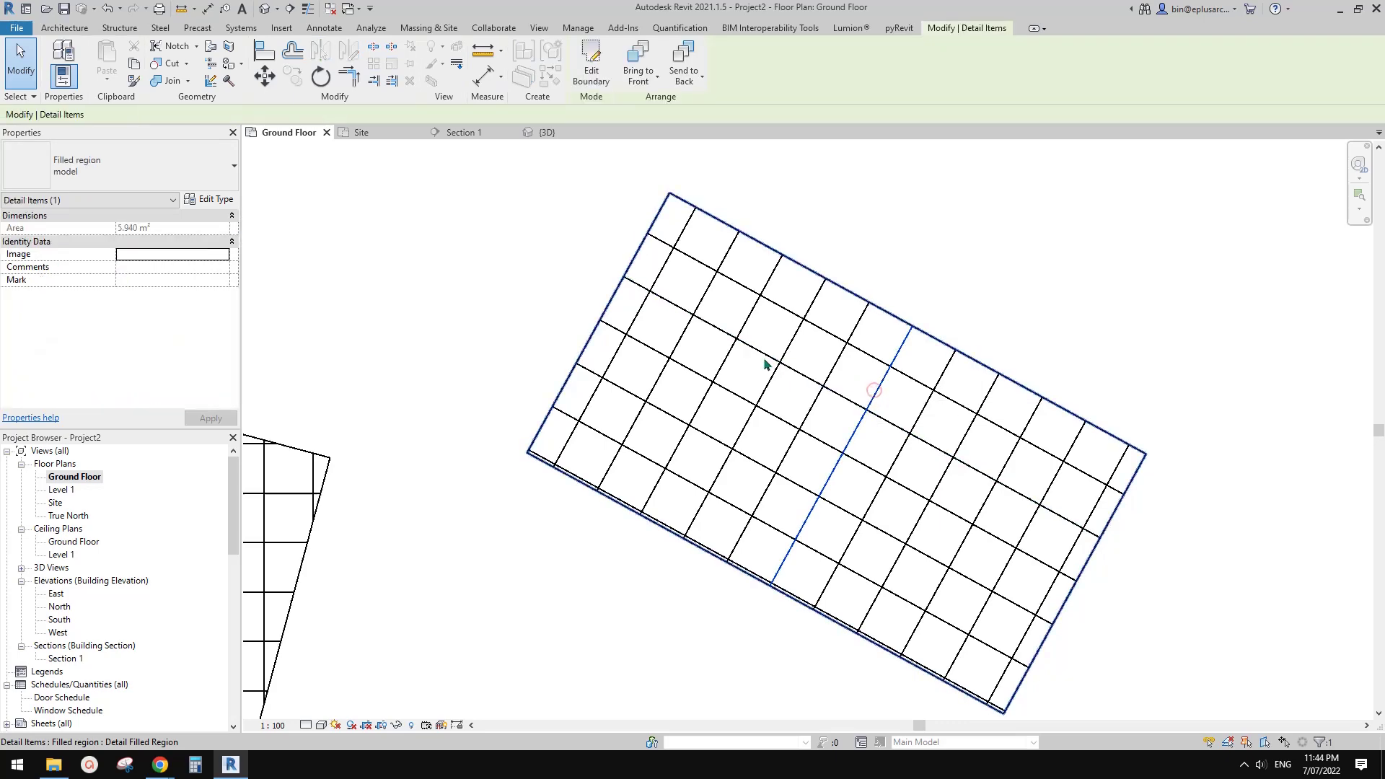
pyautogui.scroll(2, 875, 396)
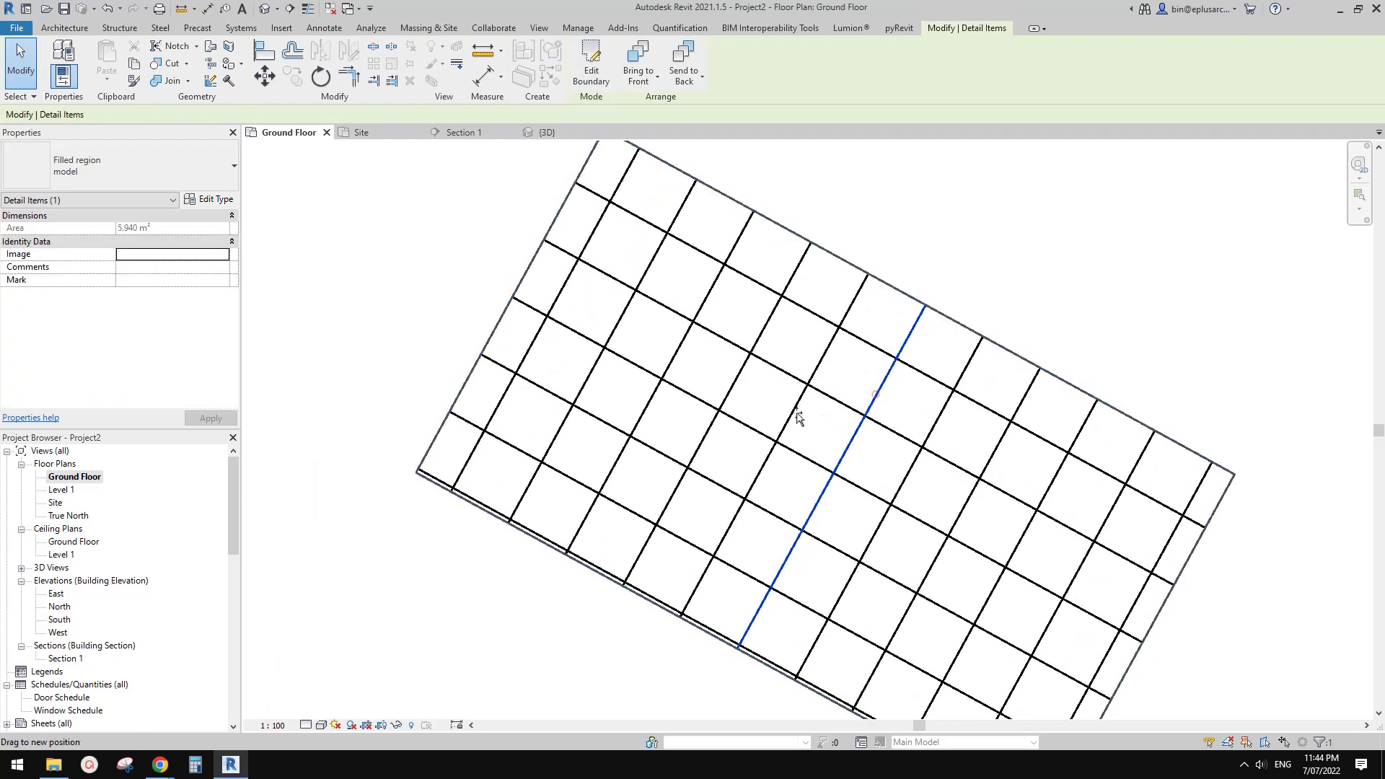
pyautogui.moveTo(798, 417); pyautogui.dragTo(892, 438)
pyautogui.moveTo(910, 447); pyautogui.dragTo(909, 448, button='middle')
pyautogui.moveTo(873, 447); pyautogui.dragTo(915, 441)
pyautogui.moveTo(915, 454); pyautogui.dragTo(914, 457, button='middle')
pyautogui.press('r')
pyautogui.press('o')
pyautogui.click(925, 463)
pyautogui.click(875, 475)
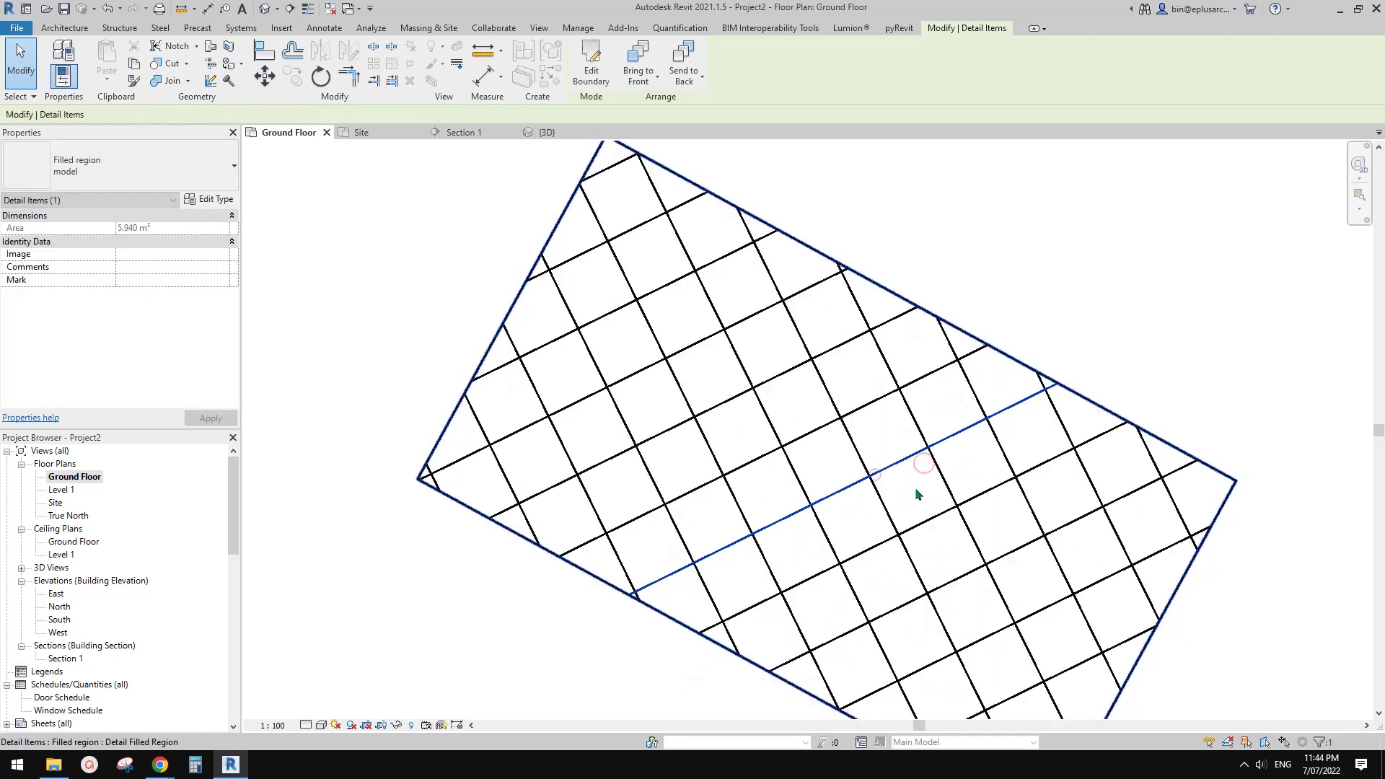
pyautogui.click(990, 457)
pyautogui.scroll(-2, 950, 469)
pyautogui.moveTo(957, 441); pyautogui.dragTo(956, 450, button='middle')
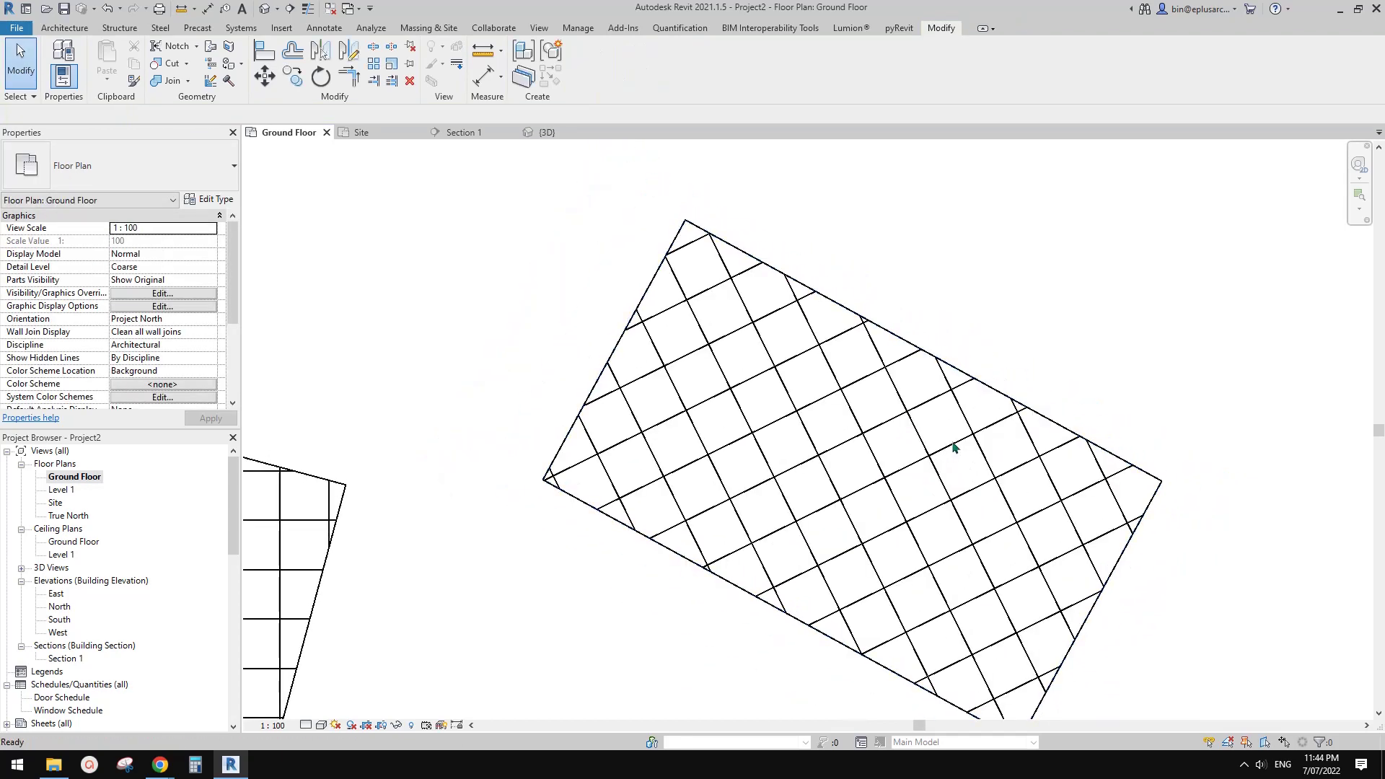
# - Draw a sloping detail line about 1380 mm long at about 13° above the model region
pyautogui.scroll(1, 1010, 361)
pyautogui.press('d')
pyautogui.press('l')
pyautogui.moveTo(1002, 296); pyautogui.dragTo(990, 334, button='middle')
pyautogui.click(843, 269)
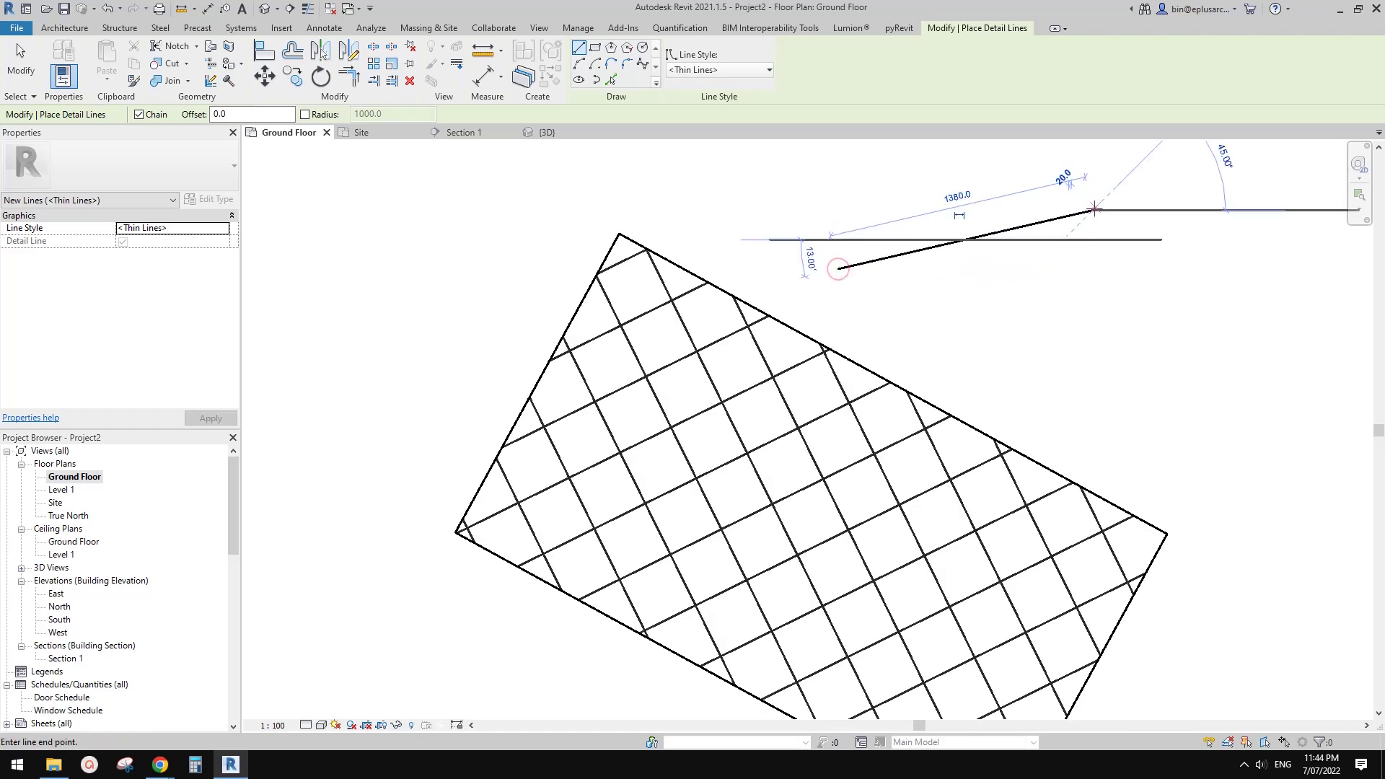
pyautogui.click(1099, 211)
pyautogui.press('Escape')
pyautogui.press('Escape')
pyautogui.moveTo(944, 279)
pyautogui.mouseDown(button='middle')
pyautogui.moveTo(928, 321)
pyautogui.moveTo(964, 269)
pyautogui.mouseUp(button='middle')
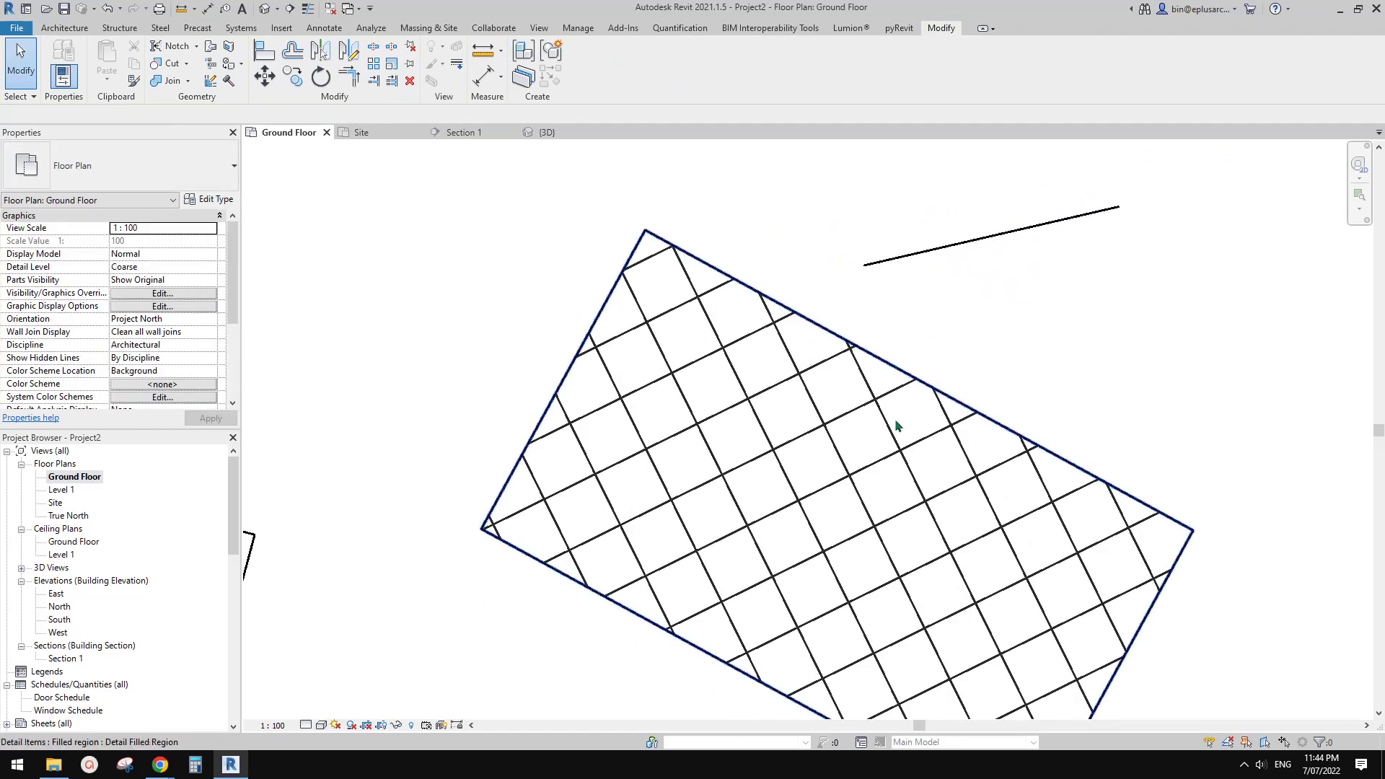
# - Lower the upper end of the new detail line to make its slope shallower
pyautogui.click(1040, 228)
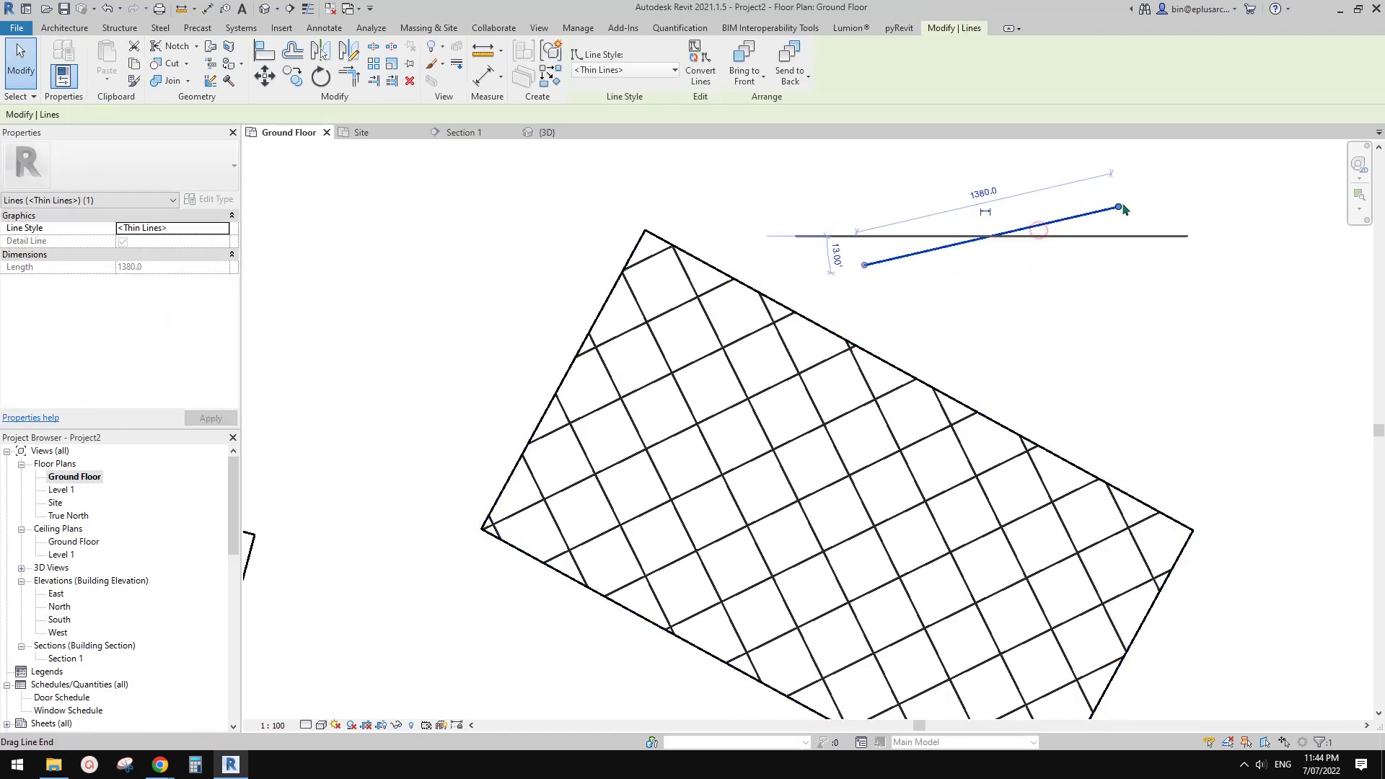
pyautogui.moveTo(1123, 207); pyautogui.dragTo(1126, 224)
pyautogui.press('Escape')
pyautogui.press('Escape')
# - Align a pattern line of the model region to the new sloping detail line
pyautogui.press('a')
pyautogui.press('l')
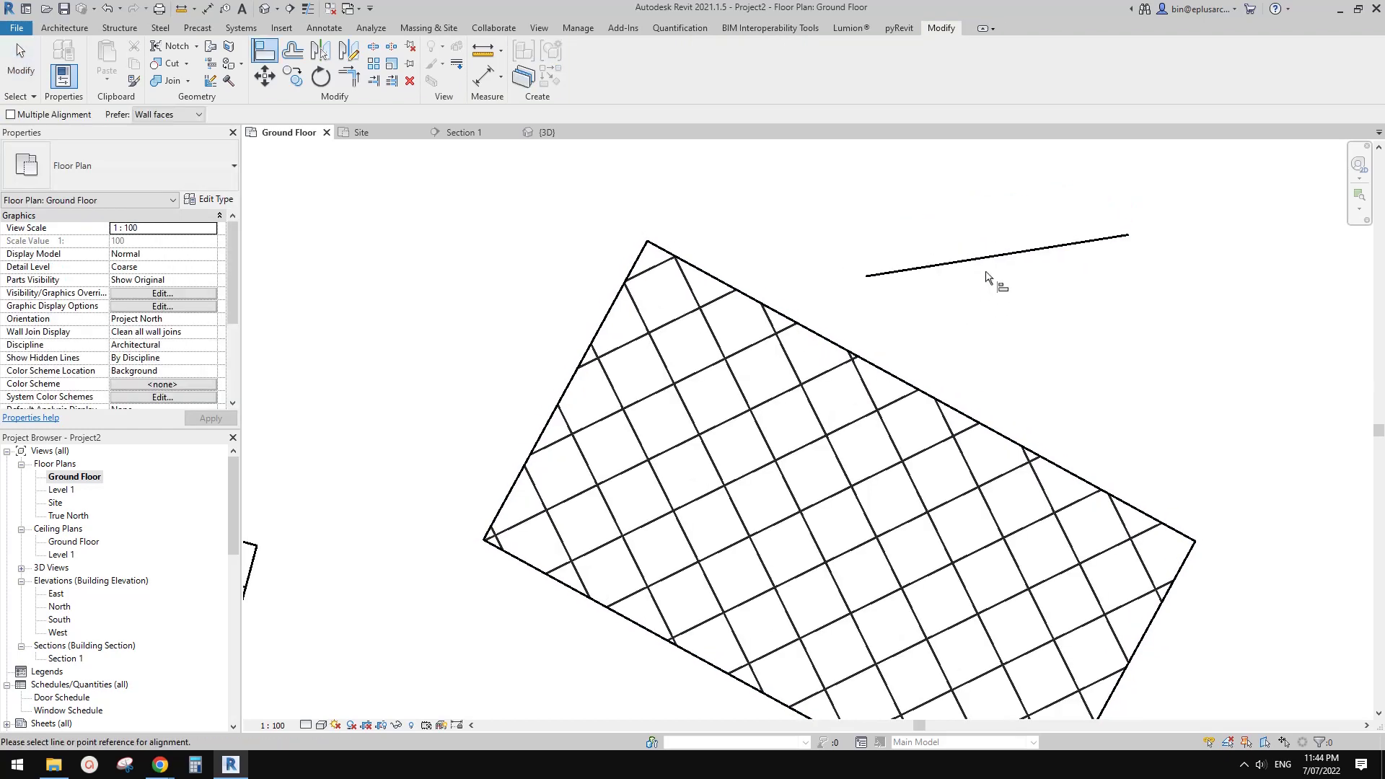
pyautogui.click(989, 258)
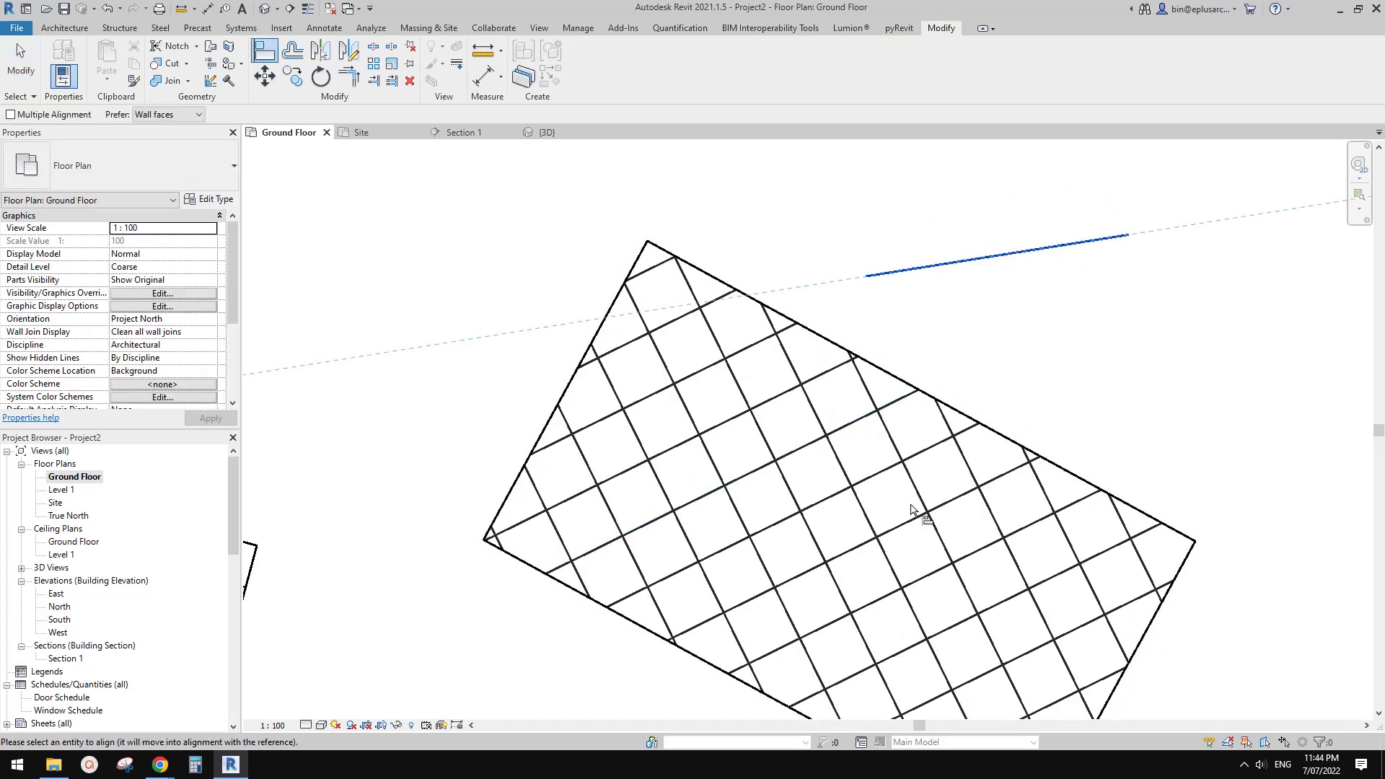
pyautogui.click(963, 509)
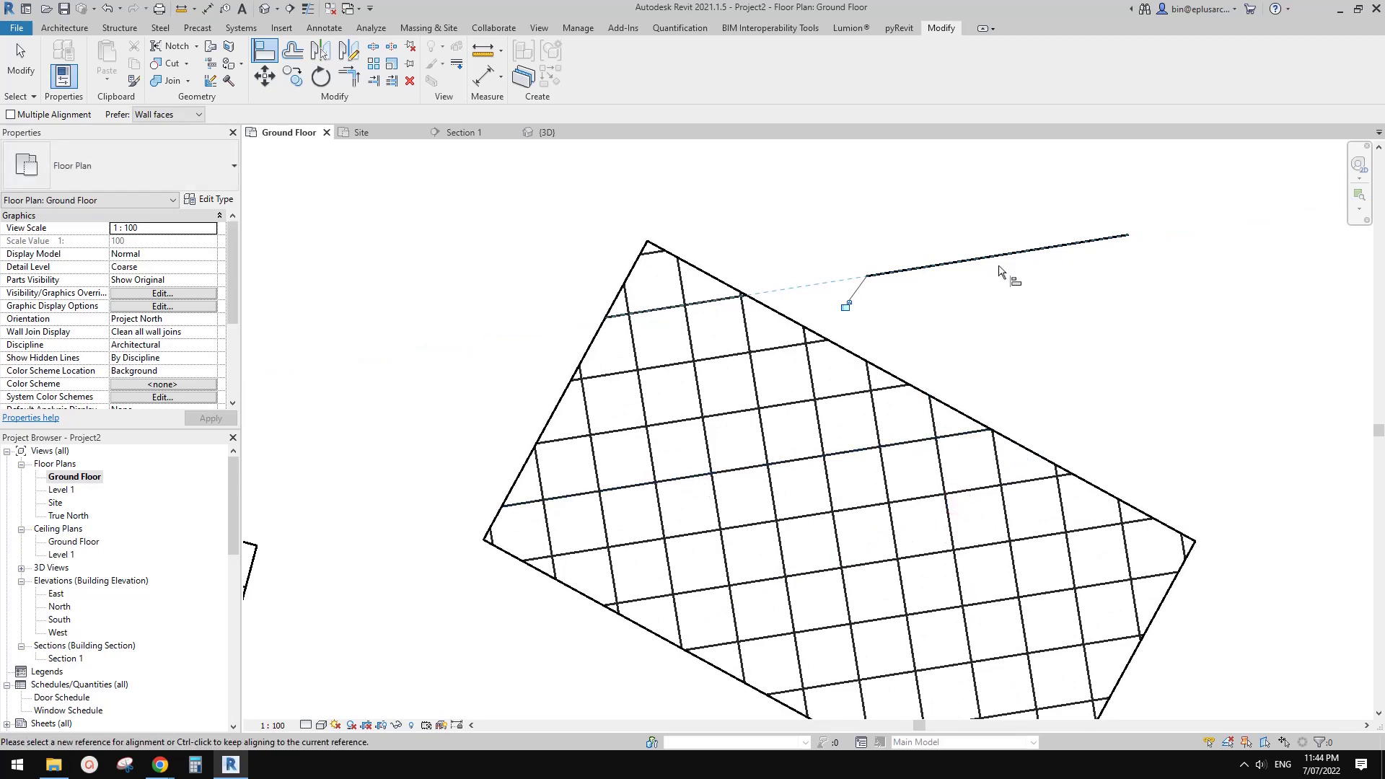
pyautogui.scroll(-3, 1024, 249)
pyautogui.press('Escape')
pyautogui.press('Escape')
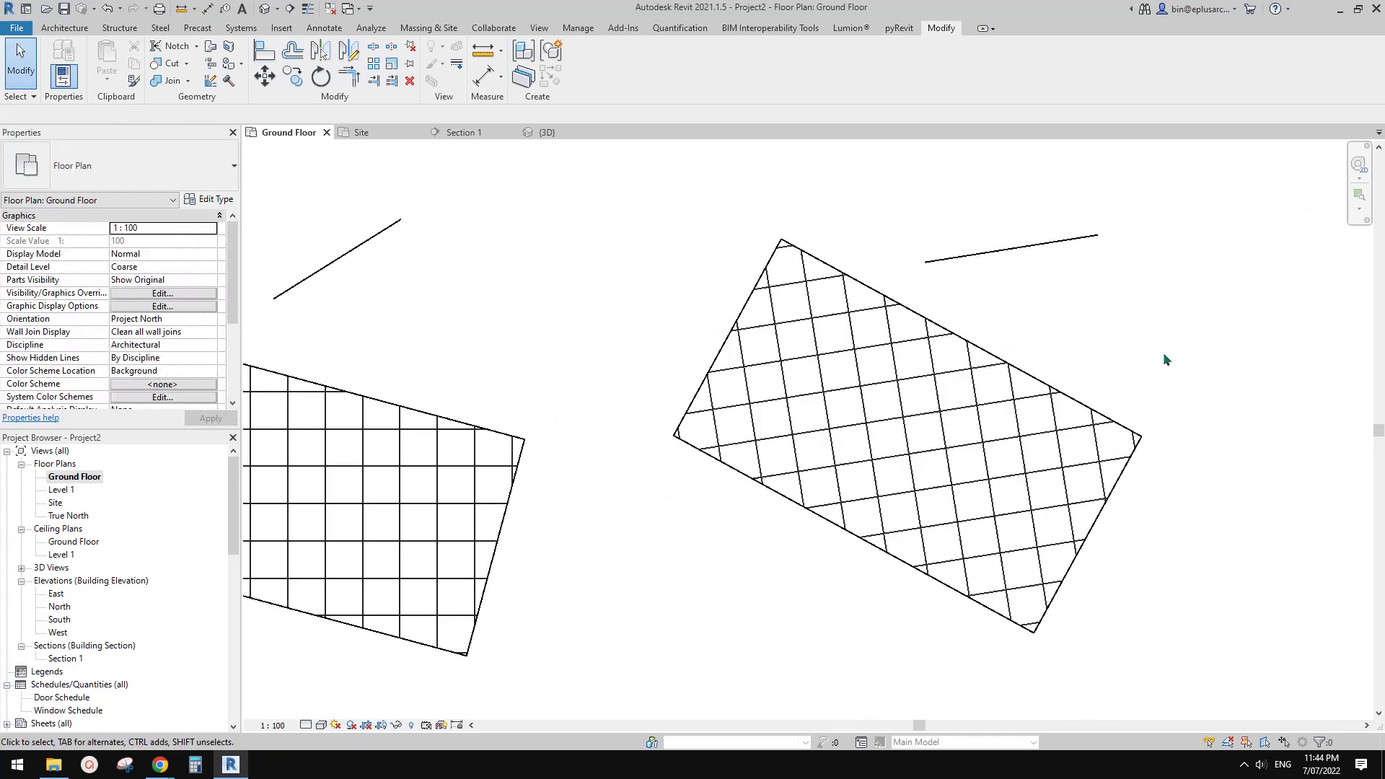
# - Compare the draft 1 and model regions side by side, selecting each in turn to review their pattern orientation
pyautogui.scroll(-2, 1164, 360)
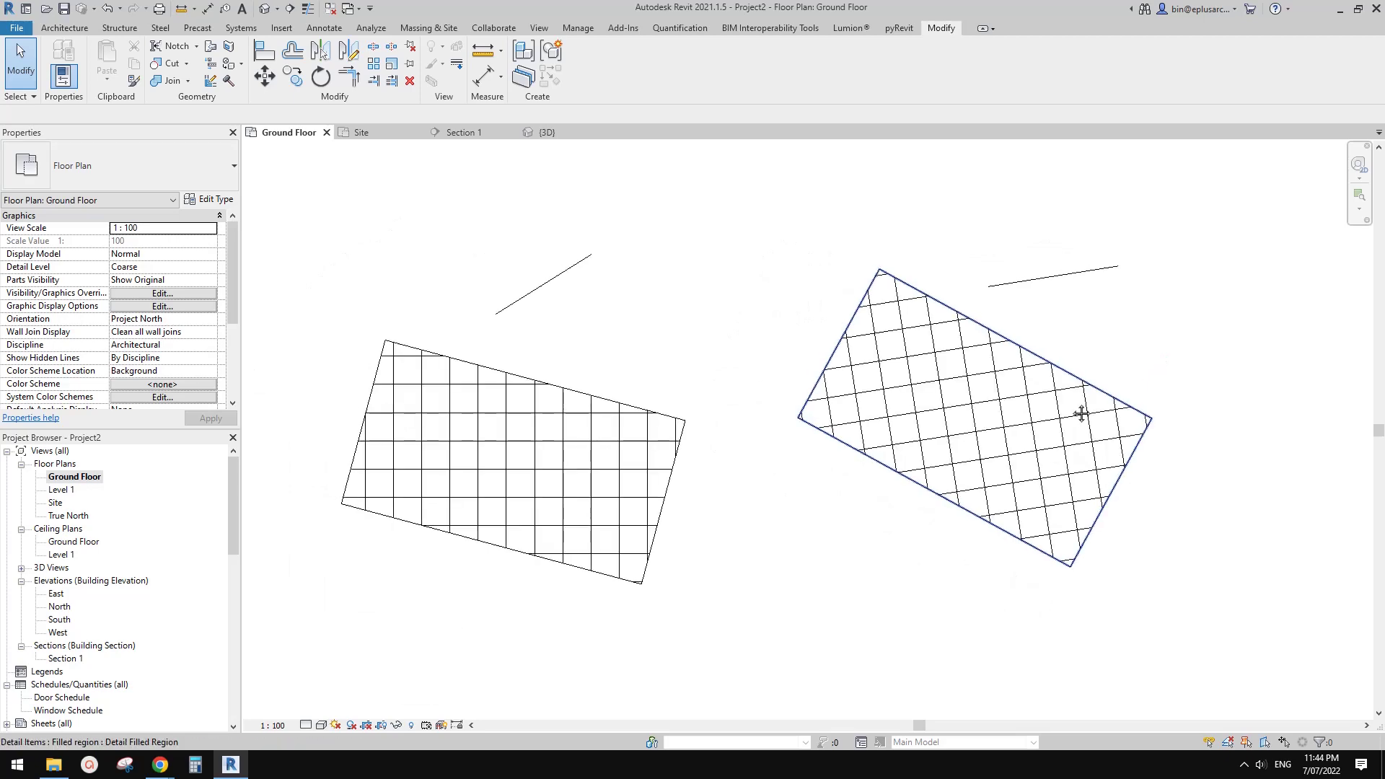
pyautogui.click(984, 431)
pyautogui.click(749, 378)
pyautogui.click(897, 392)
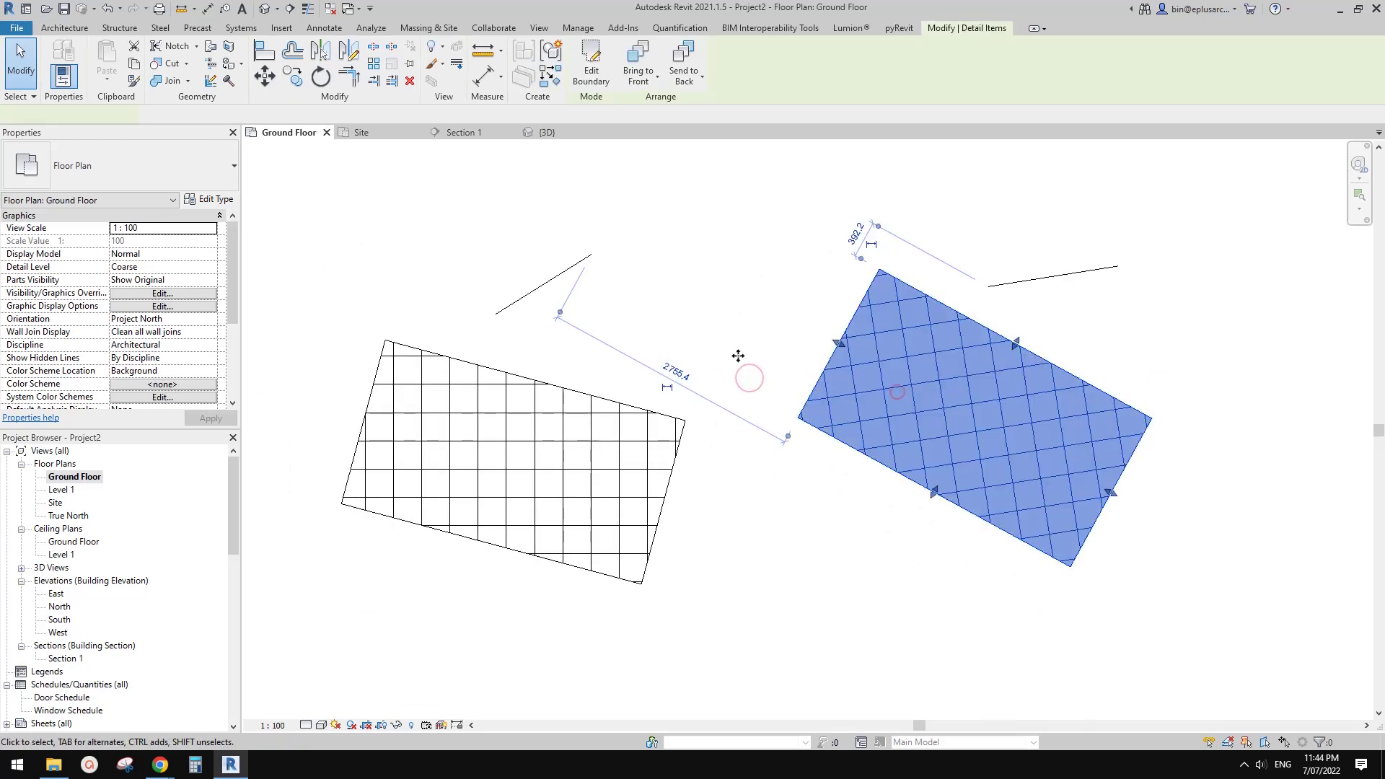
pyautogui.click(737, 356)
pyautogui.click(502, 444)
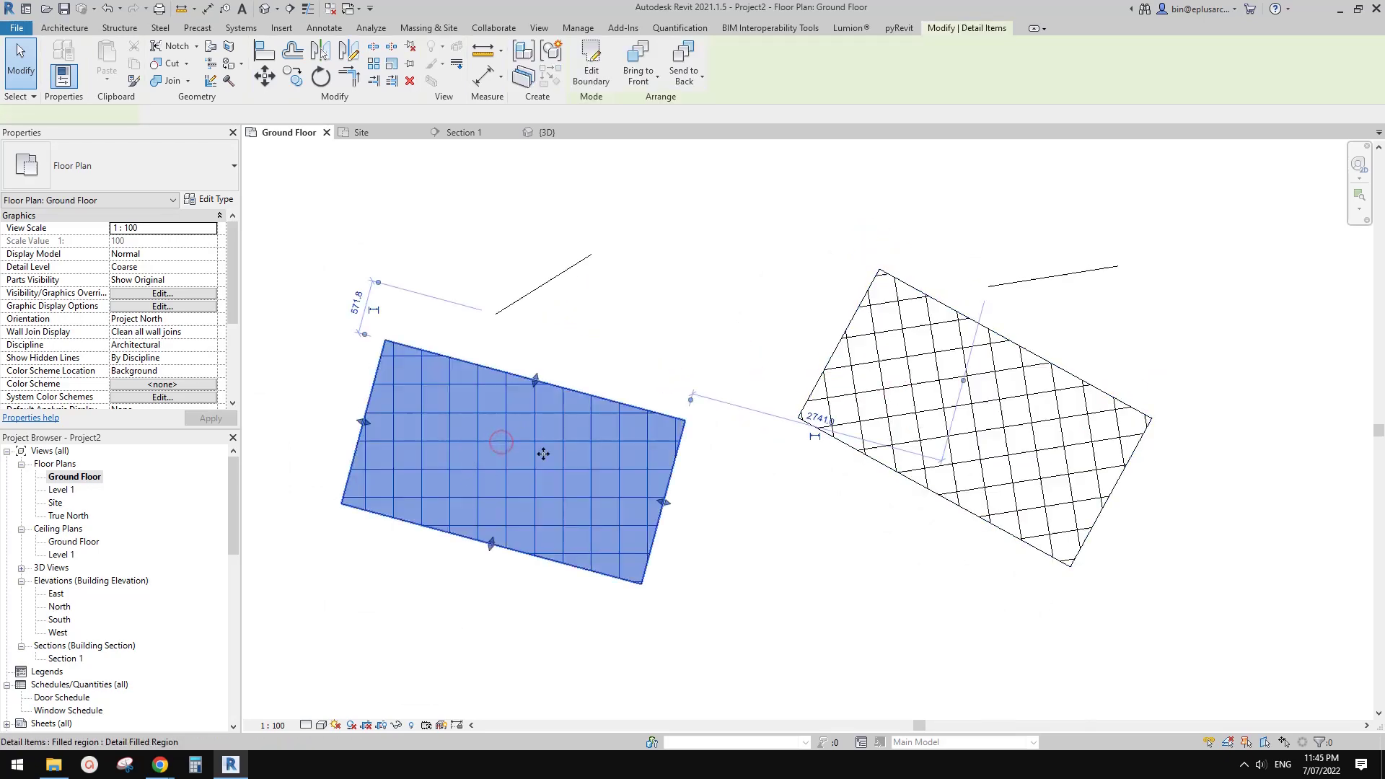
pyautogui.click(809, 549)
pyautogui.click(990, 442)
pyautogui.click(781, 580)
pyautogui.moveTo(781, 580); pyautogui.dragTo(781, 575, button='middle')
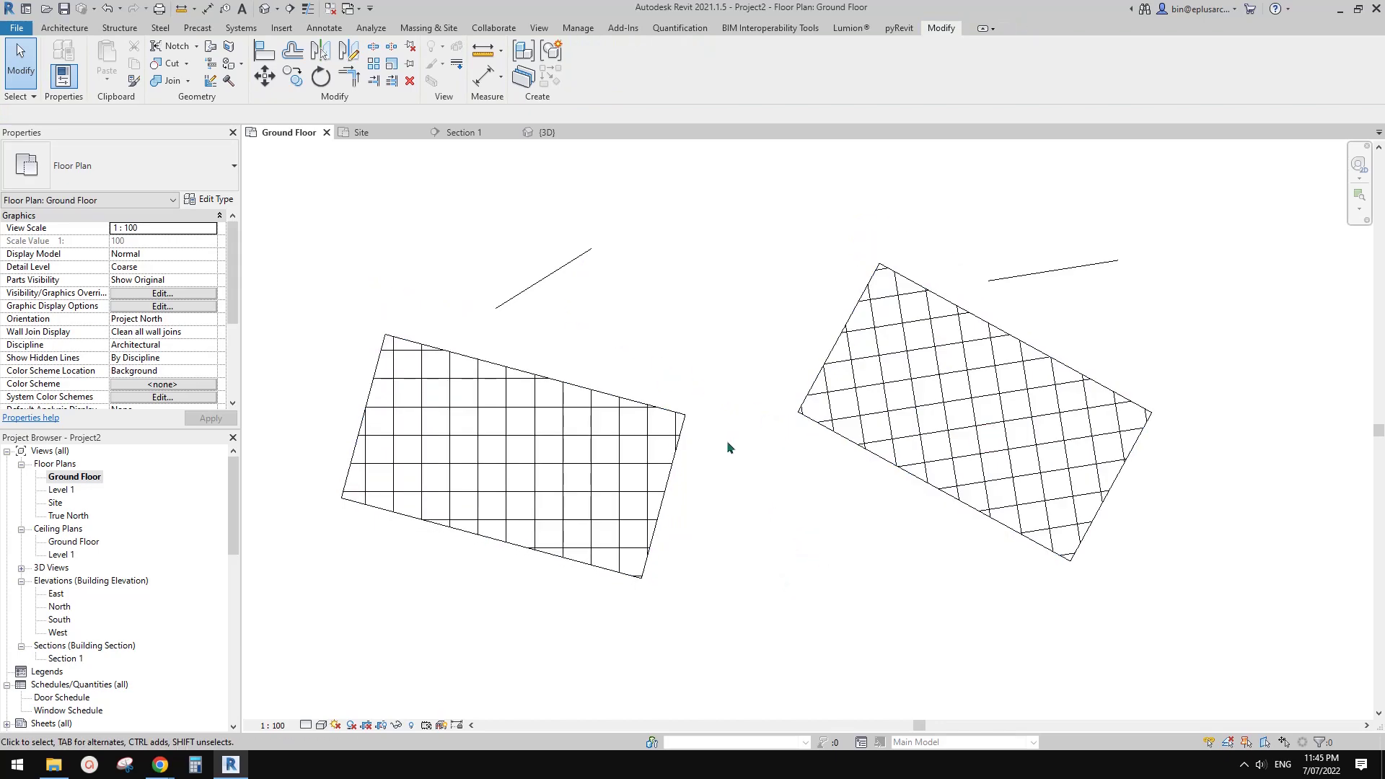
pyautogui.click(1245, 761)
pyautogui.click(1201, 680)
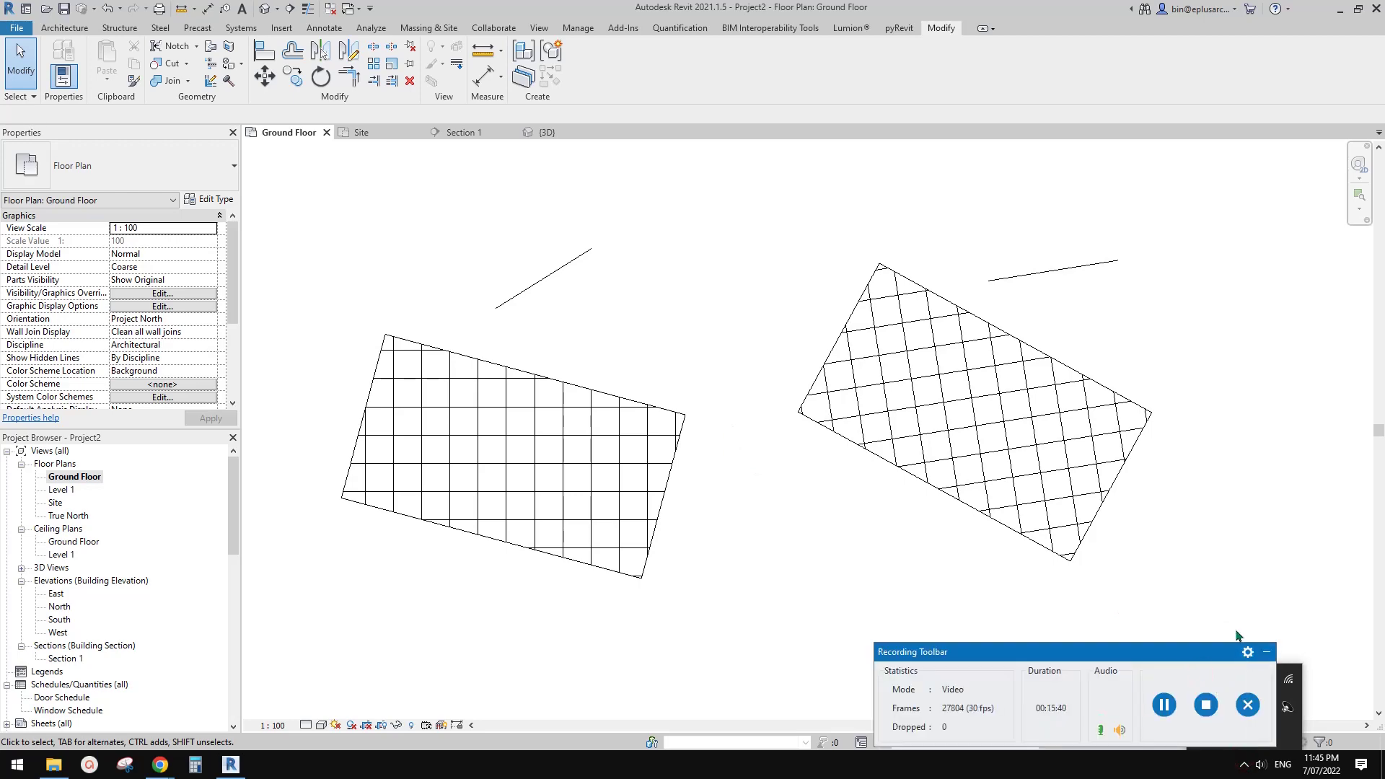
pyautogui.moveTo(775, 560); pyautogui.dragTo(783, 565, button='middle')
pyautogui.click(1267, 652)
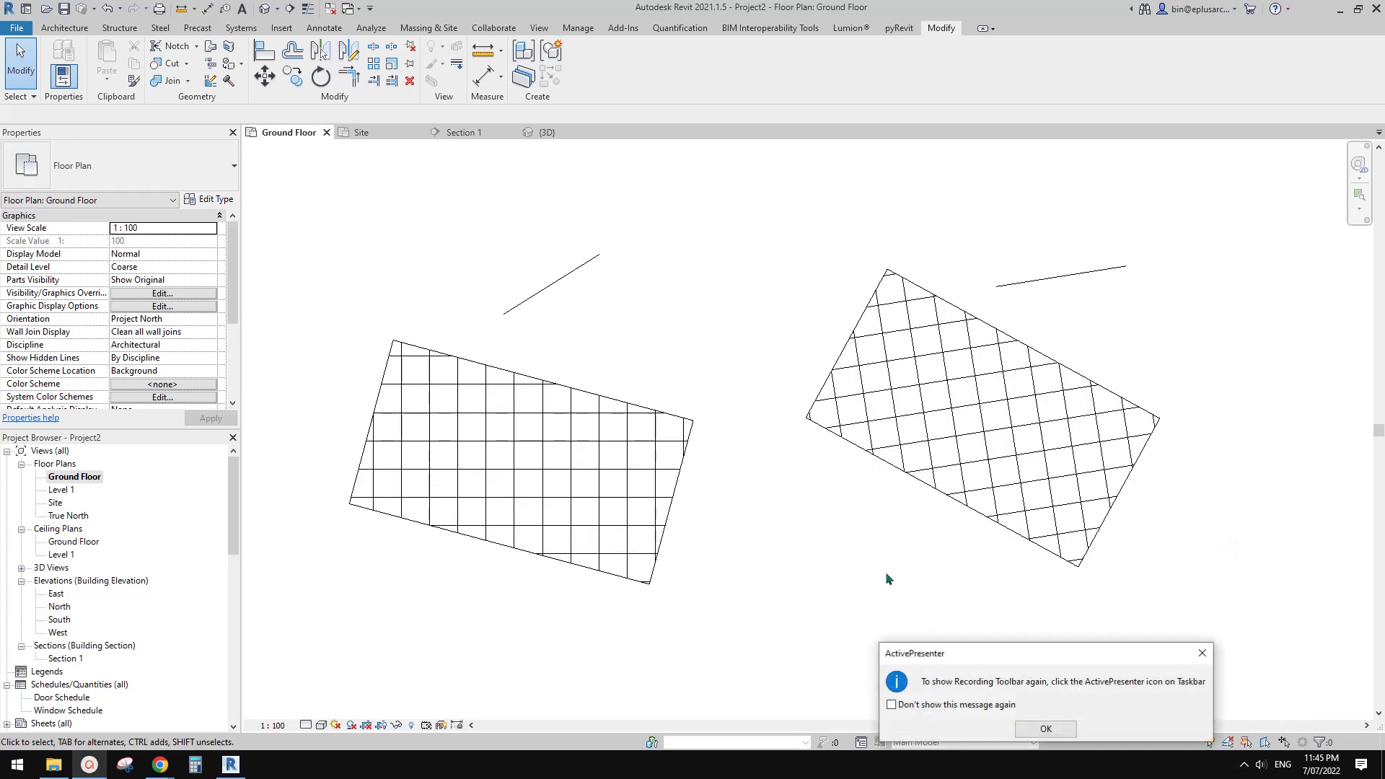
pyautogui.press('Return')
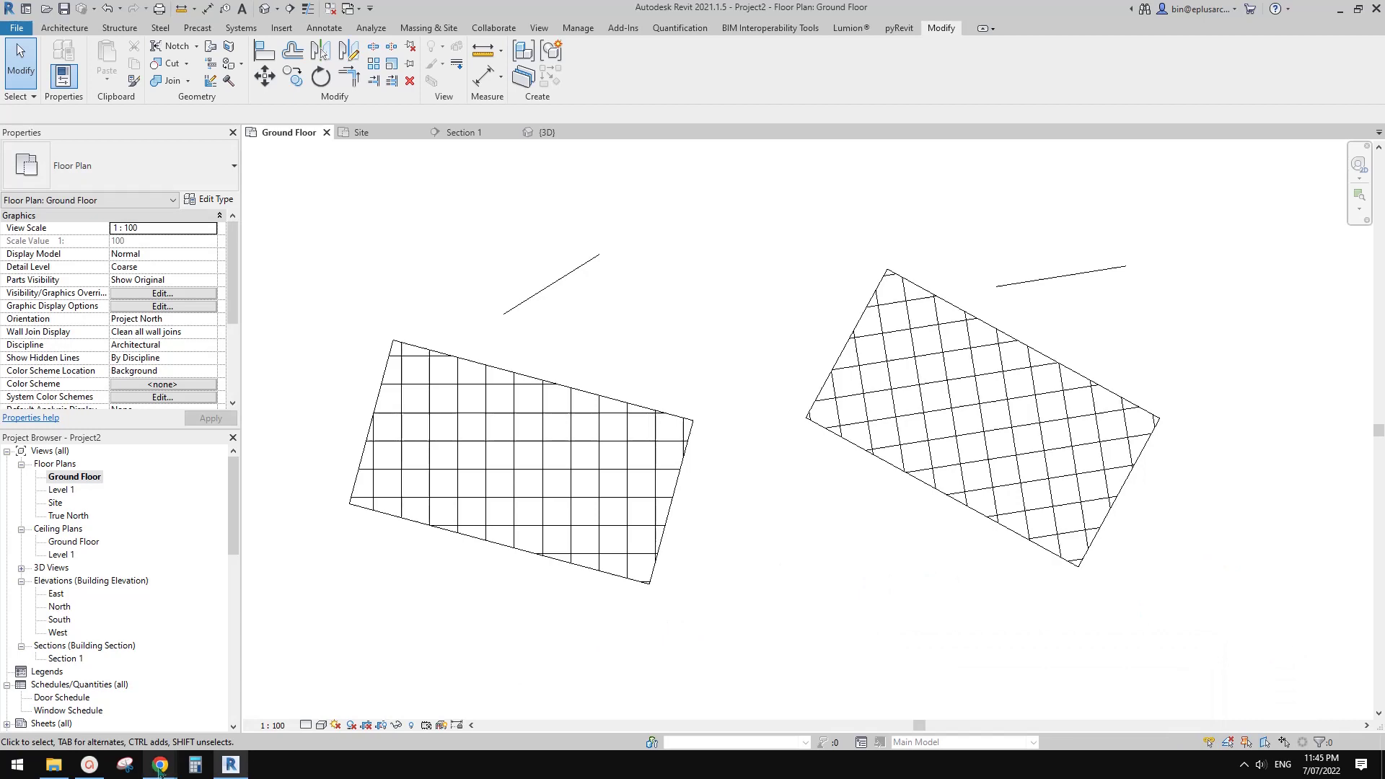
# - Switch to the Google Docs document Youtube Video Ideas/Suggestion in Chrome and go to its beginning
pyautogui.moveTo(160, 771)
pyautogui.click(381, 708)
pyautogui.scroll(-1, 622, 516)
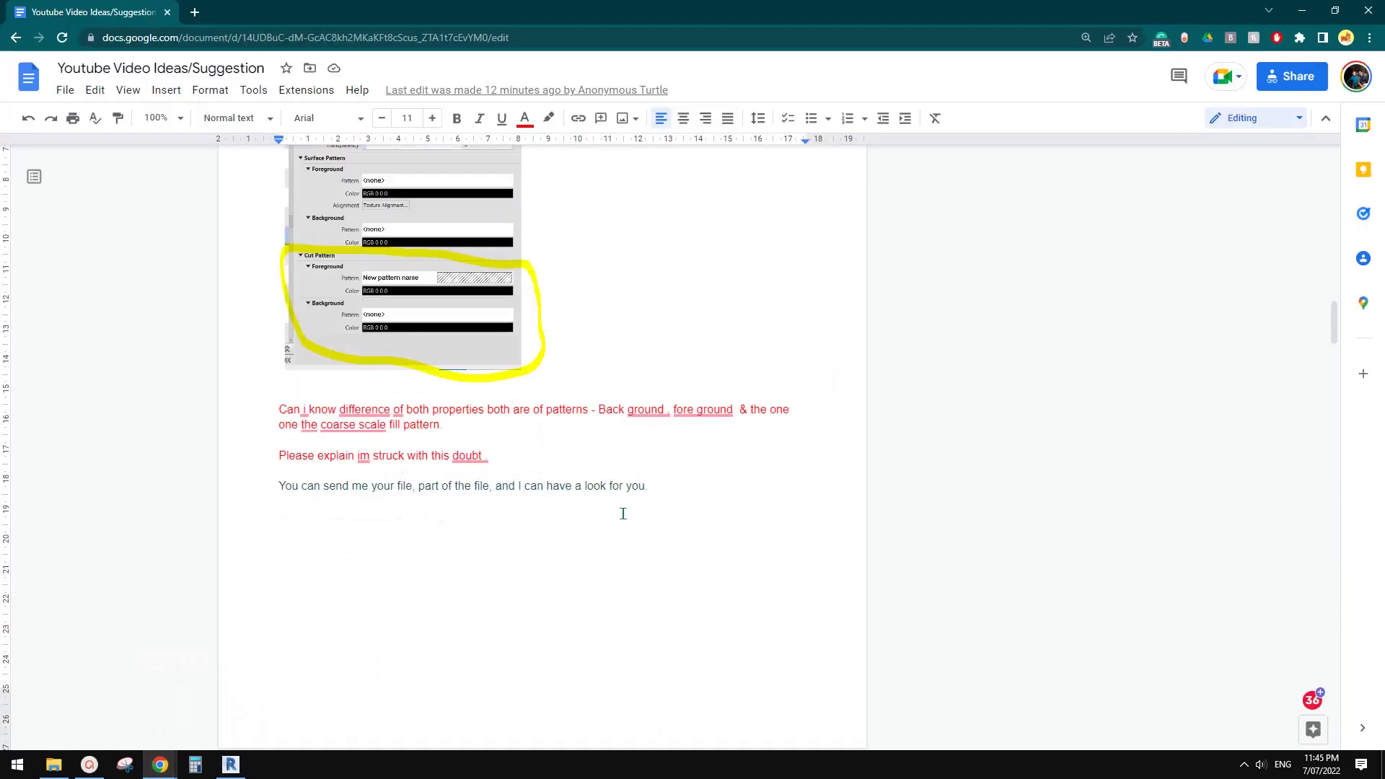
pyautogui.scroll(1, 622, 513)
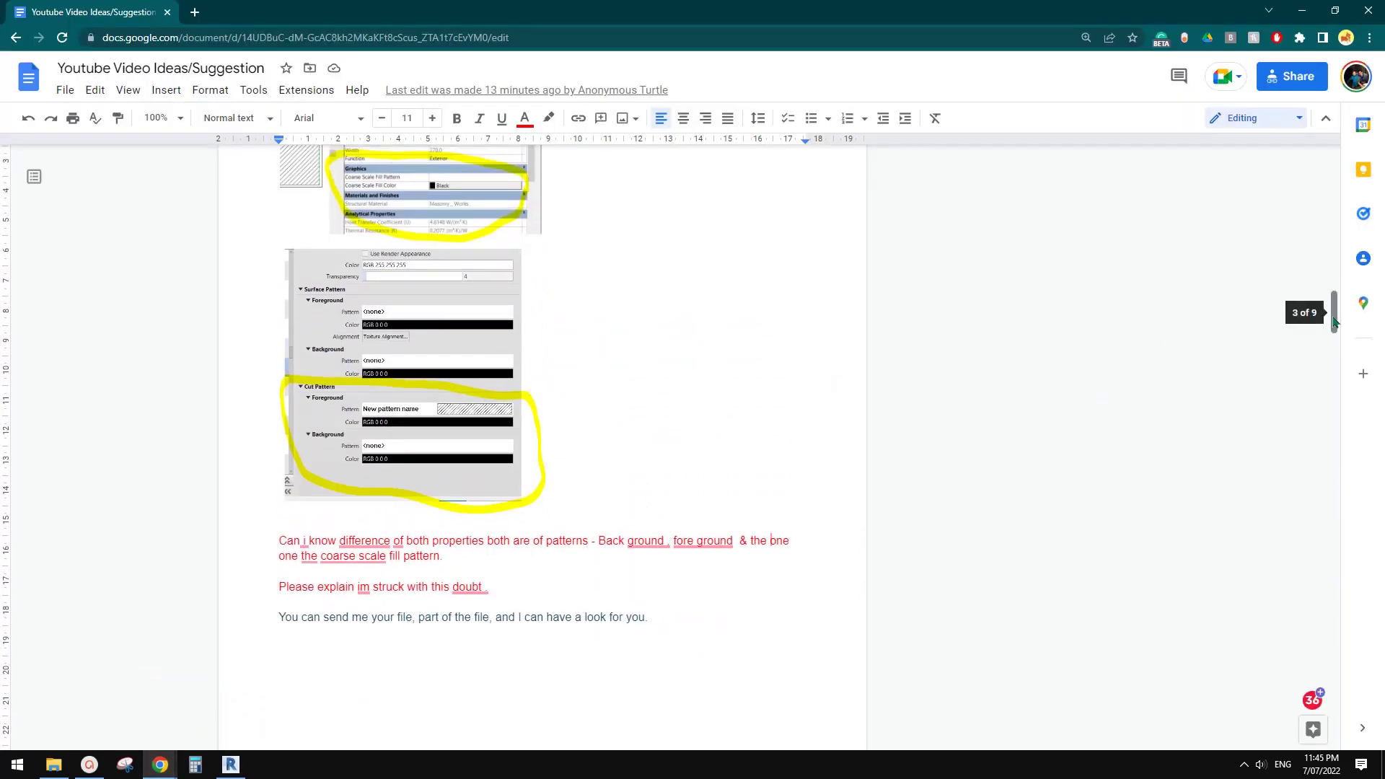
pyautogui.moveTo(1335, 315)
pyautogui.mouseDown()
pyautogui.moveTo(1342, 237)
pyautogui.moveTo(1309, 484)
pyautogui.moveTo(1313, 610)
pyautogui.moveTo(1336, 379)
pyautogui.moveTo(1326, 689)
pyautogui.moveTo(1335, 171)
pyautogui.mouseUp()
pyautogui.scroll(4, 1313, 688)
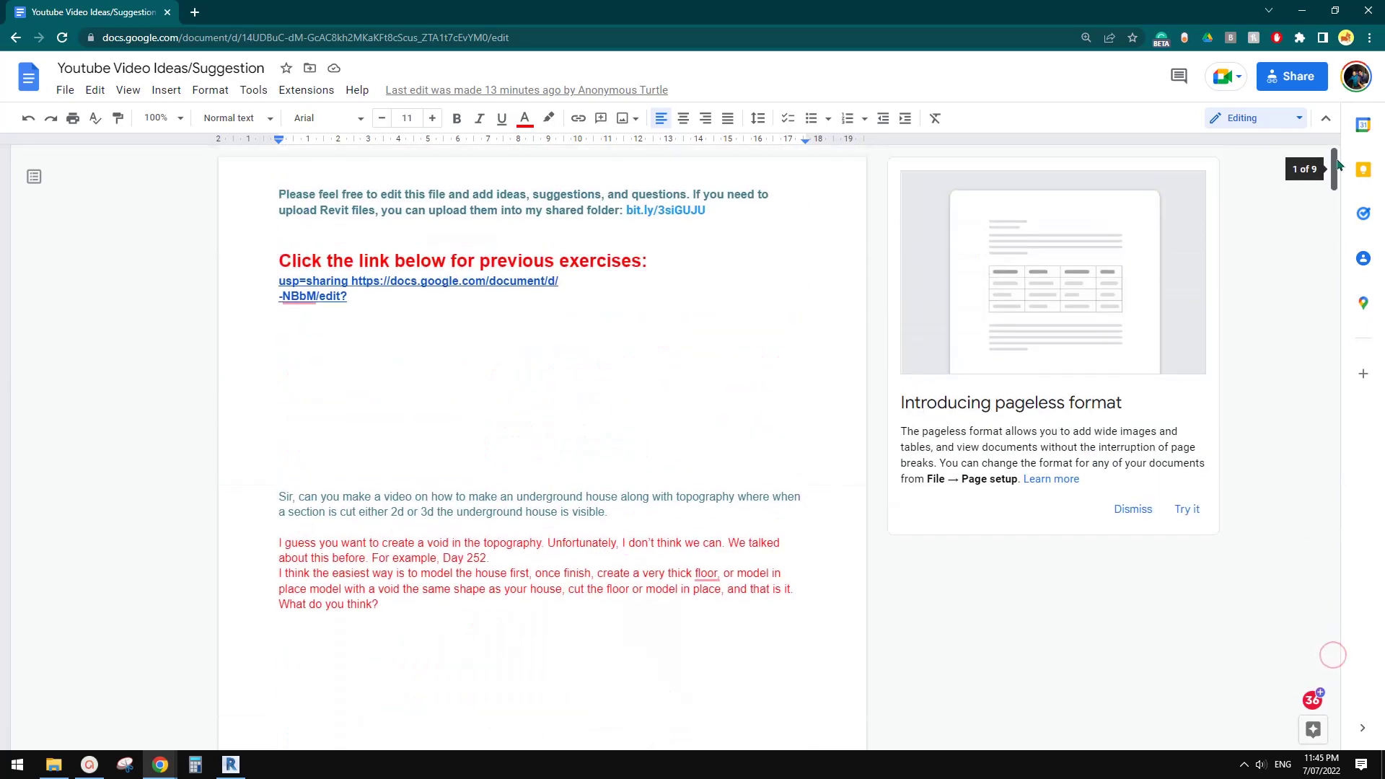